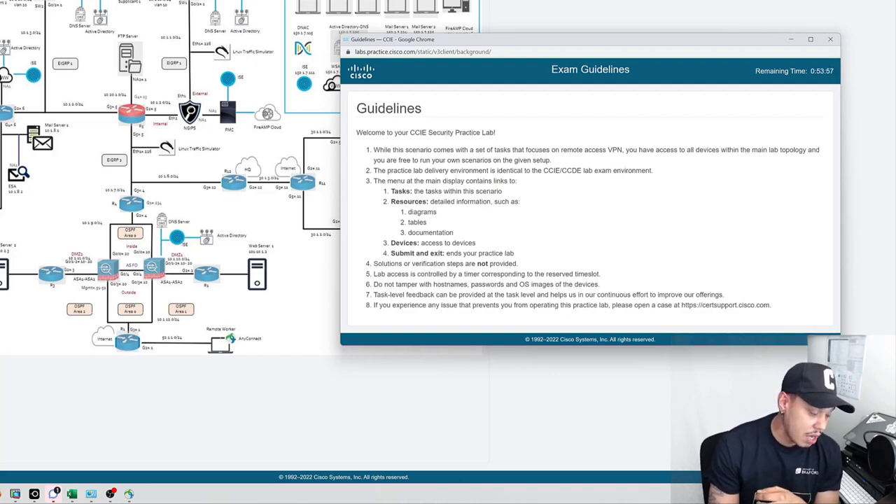
Highlight guidelines 6, 7 and 8 on device tampering, task feedback and opening a case.
left_click_drag(375, 284, 605, 285)
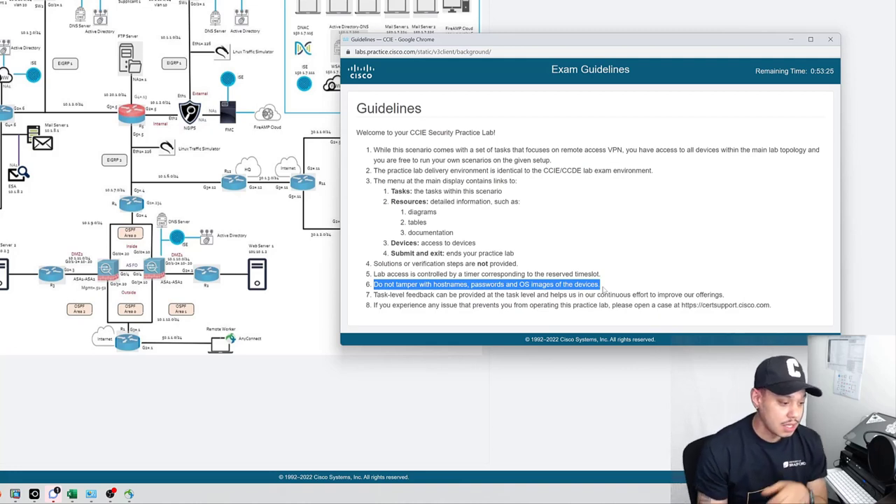
left_click_drag(428, 295, 374, 294)
left_click(731, 297)
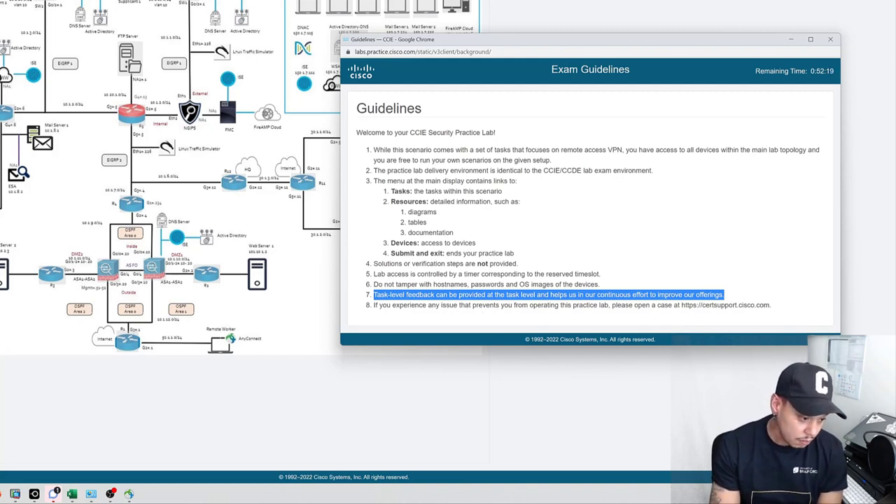
left_click_drag(374, 306, 783, 317)
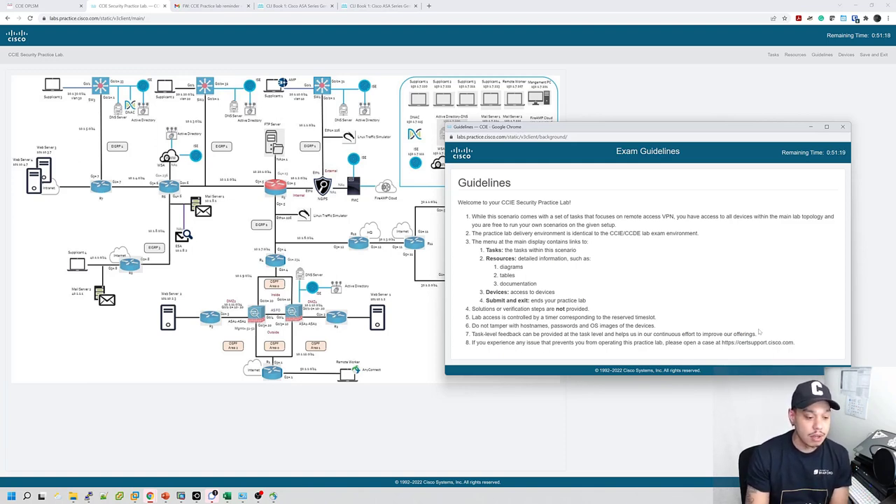
left_click_drag(665, 342, 794, 342)
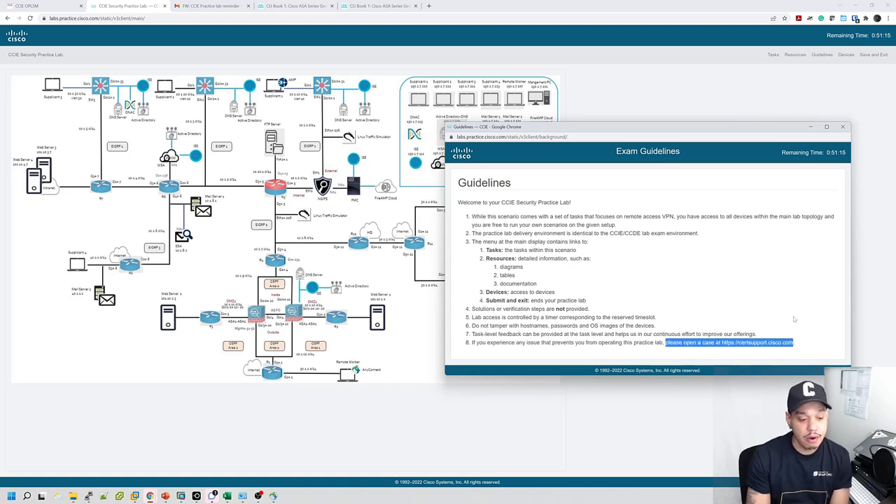
Close the guidelines, confirm leaving, and open the Exam Devices window.
left_click(844, 127)
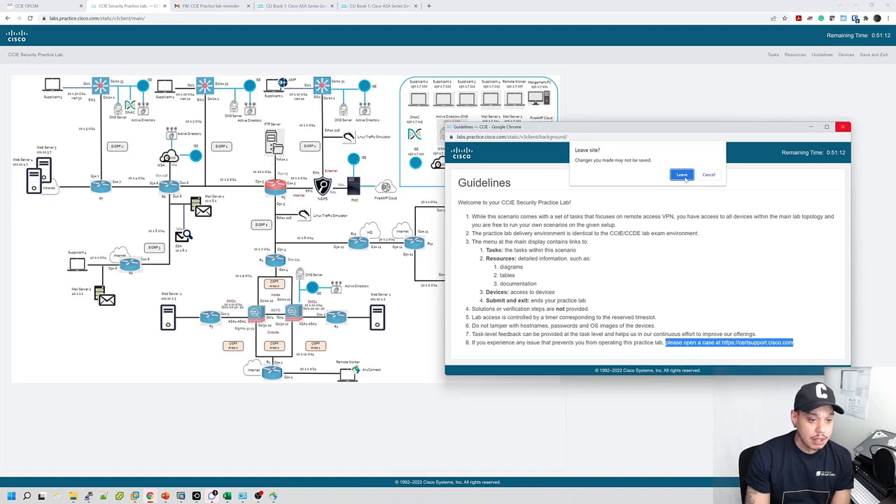
left_click(681, 174)
left_click(845, 56)
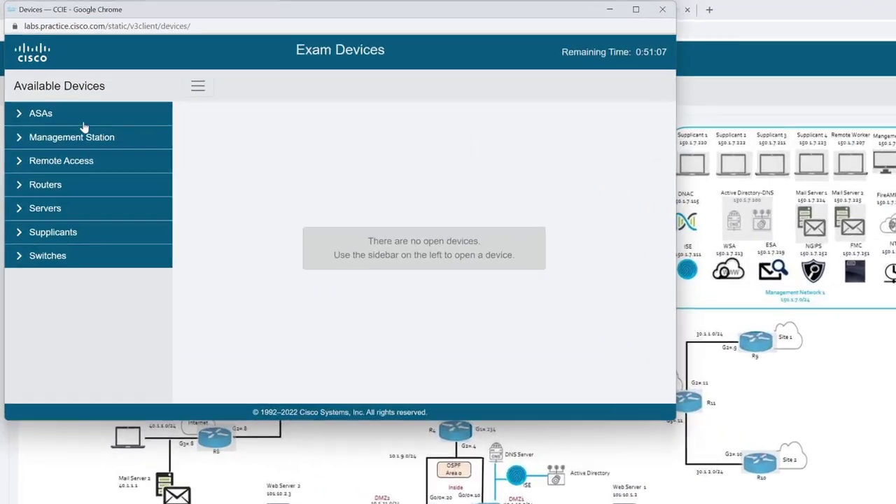
Expand the ASAs, Management Station, Remote Access, Routers, Servers, Supplicants and Switches groups.
left_click(49, 73)
left_click(35, 118)
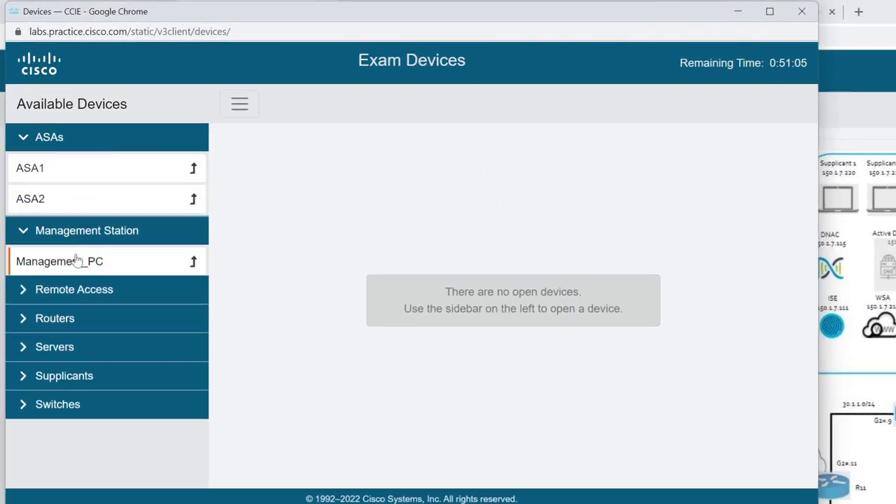
left_click(84, 296)
left_click(75, 357)
scroll(74, 392, "down", 1)
scroll(77, 358, "down", 5)
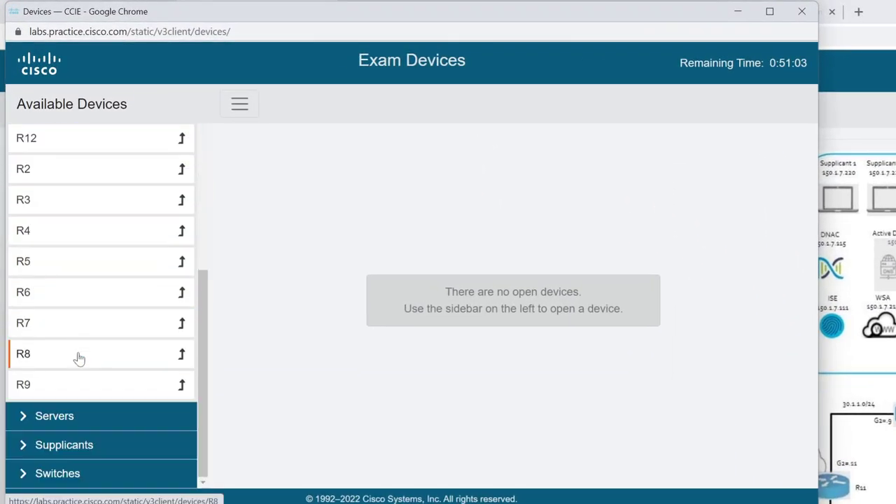
left_click(52, 413)
scroll(70, 413, "down", 2)
left_click(60, 446)
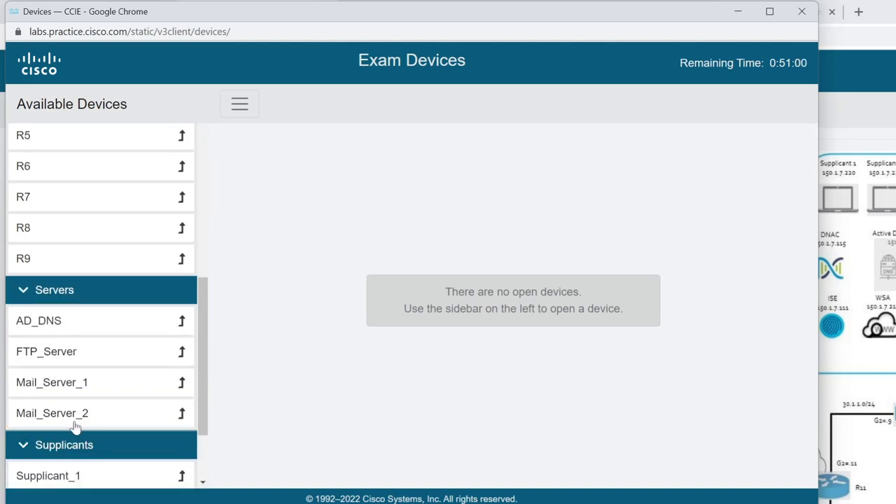
scroll(65, 423, "down", 2)
left_click(40, 474)
scroll(81, 371, "down", 2)
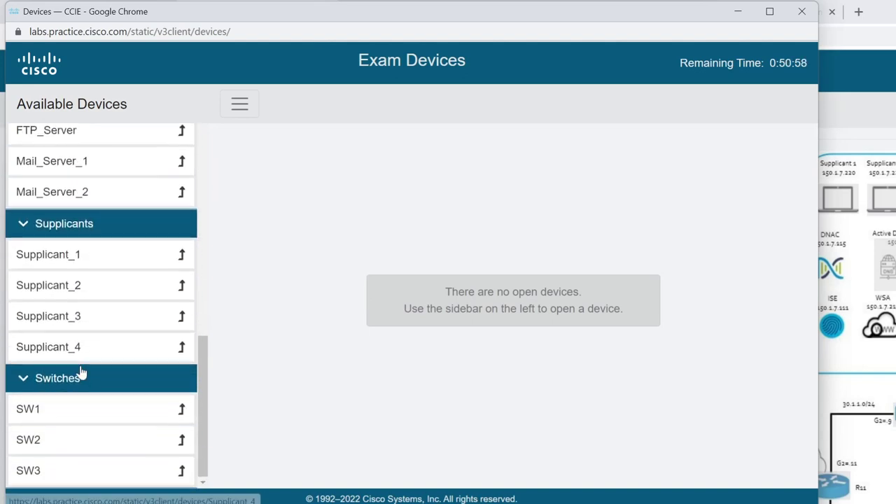
scroll(80, 371, "up", 9)
scroll(81, 371, "down", 2)
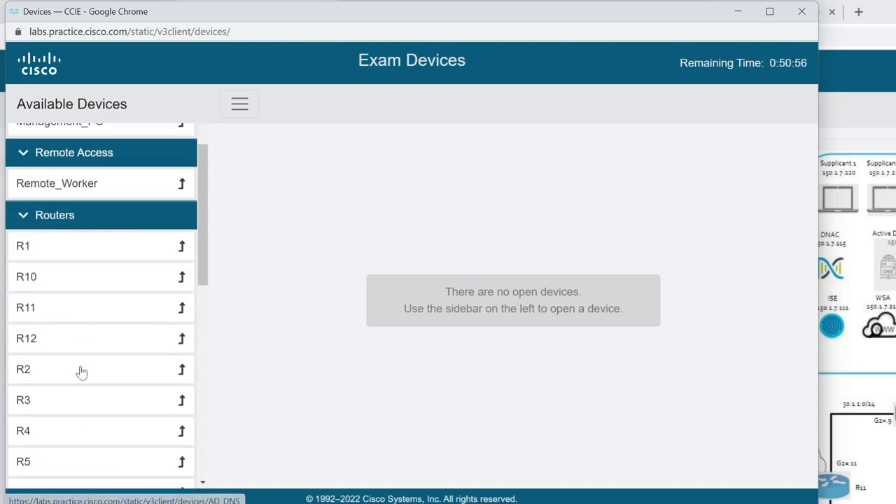
scroll(79, 368, "up", 2)
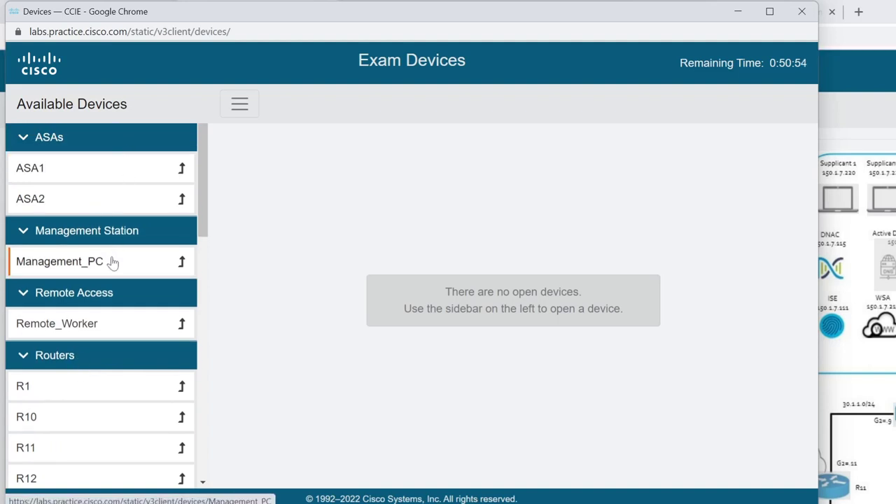
scroll(112, 294, "down", 1)
scroll(120, 280, "down", 5)
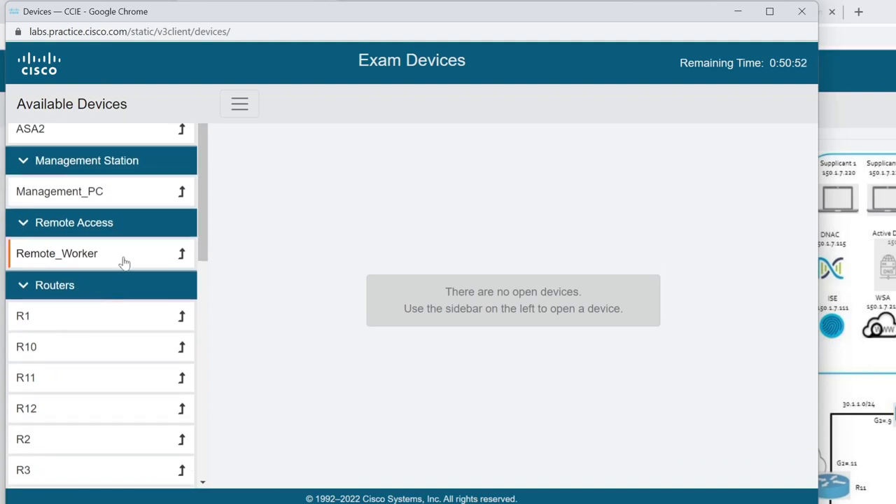
scroll(124, 262, "down", 1)
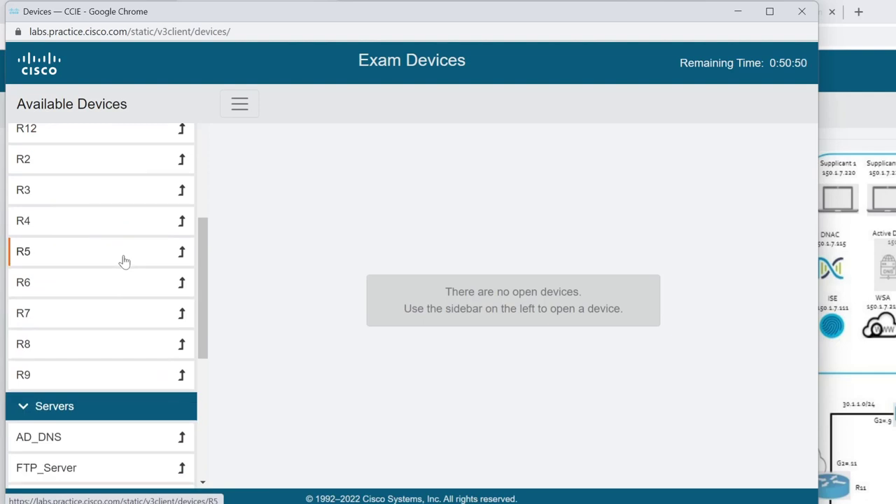
scroll(122, 260, "up", 5)
scroll(122, 266, "down", 5)
scroll(112, 287, "down", 4)
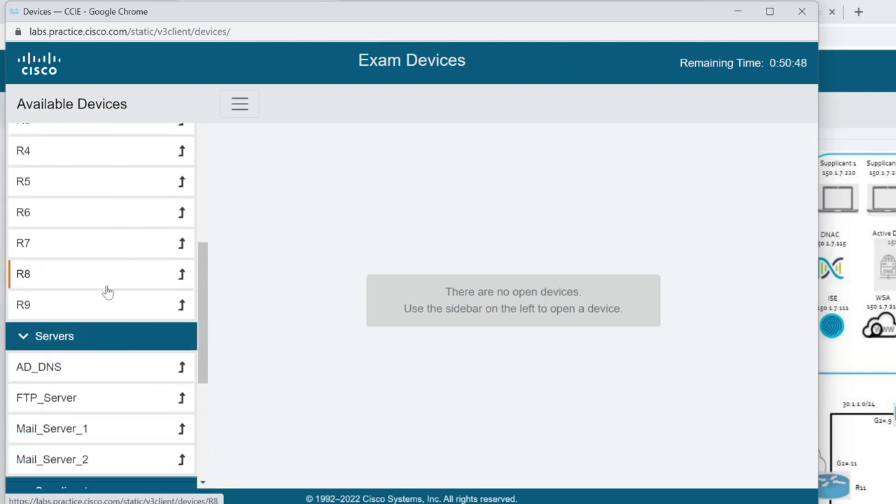
scroll(81, 385, "down", 3)
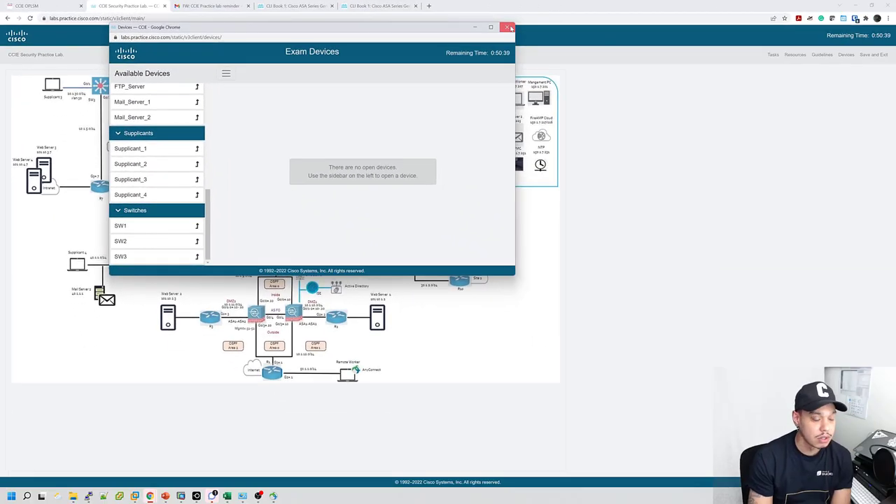
Close the Exam Devices window, confirm leaving the page, then relaunch it from Devices.
left_click(509, 27)
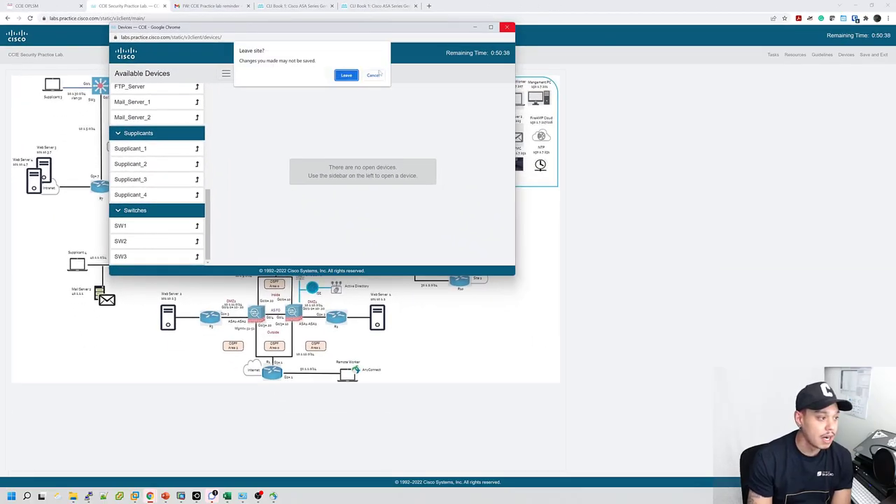
key("Return")
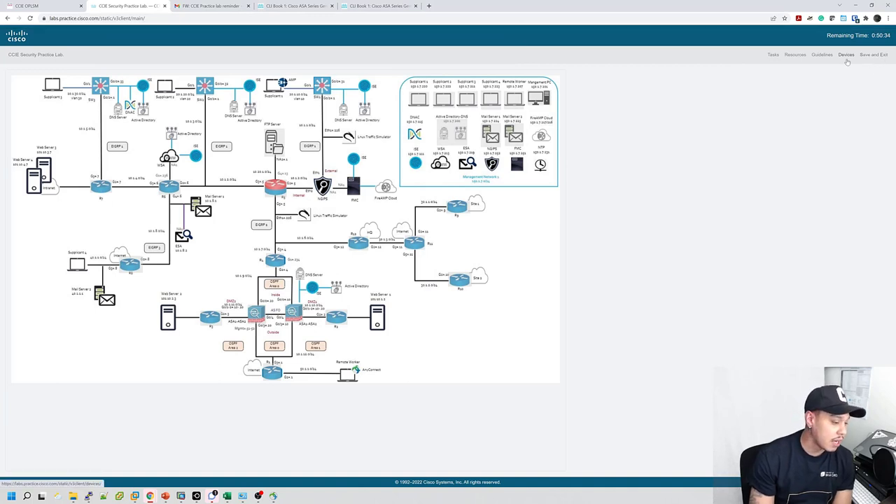
left_click(844, 56)
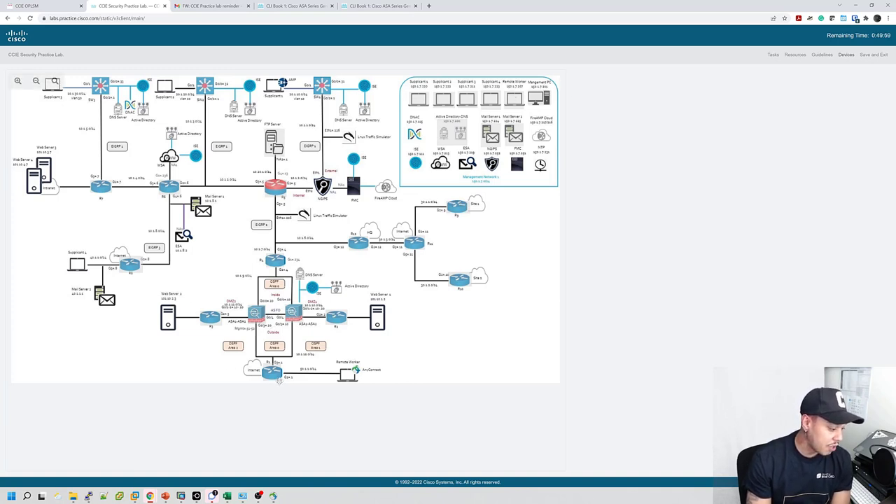
Bring the Task 2 port-forwarding instructions forward and shift them to the right.
mouse_move(150, 496)
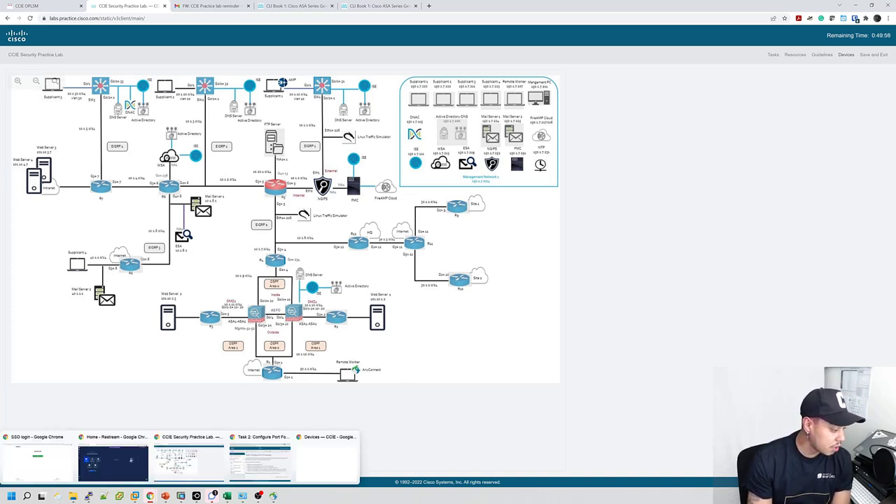
mouse_move(301, 458)
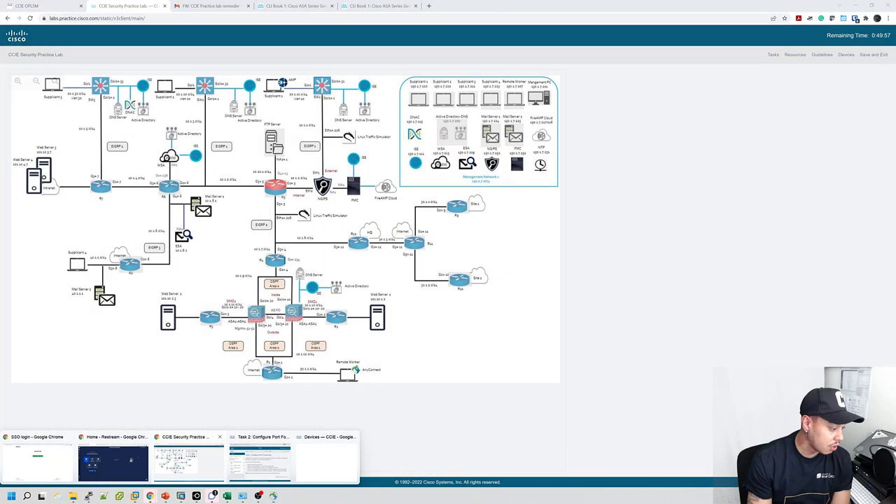
left_click(259, 458)
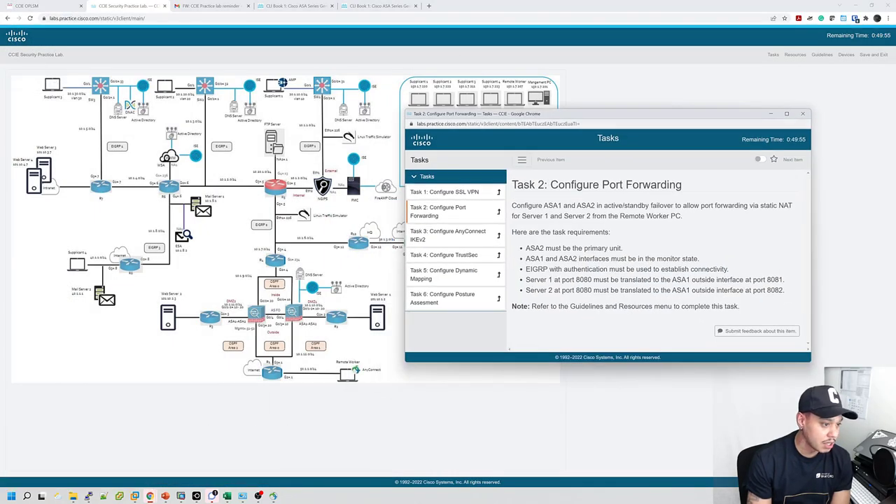
left_click_drag(561, 84, 618, 84)
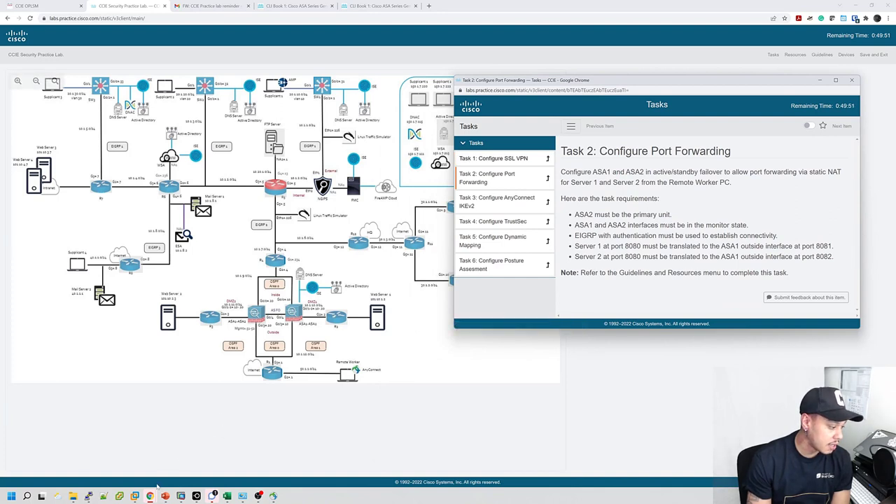
Bring the Exam Devices window forward and place it left of the tasks.
mouse_move(149, 495)
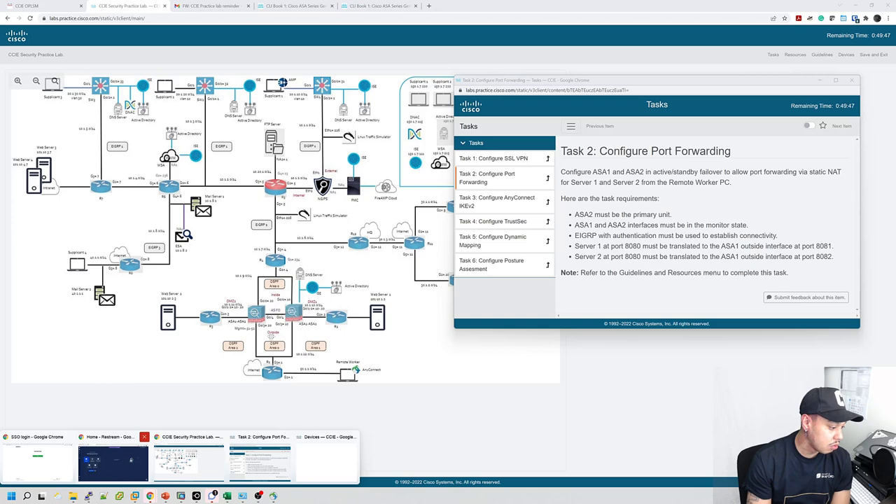
left_click(331, 457)
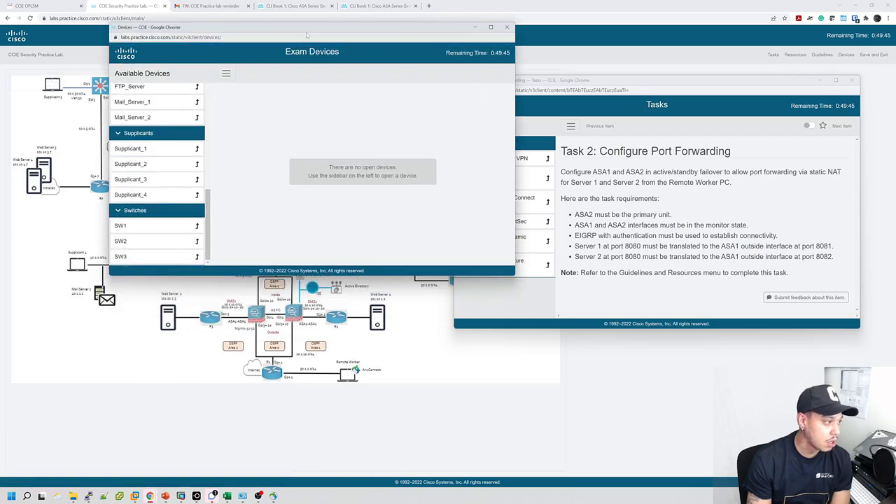
left_click_drag(306, 33, 224, 87)
scroll(79, 156, "up", 10)
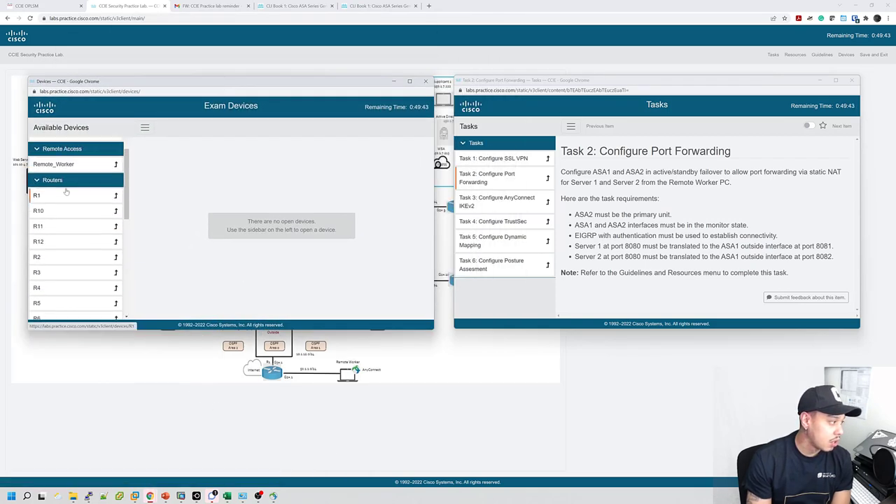
Open the ASA1 console, quit its paged output for a fresh prompt, then restore the layout.
left_click(63, 159)
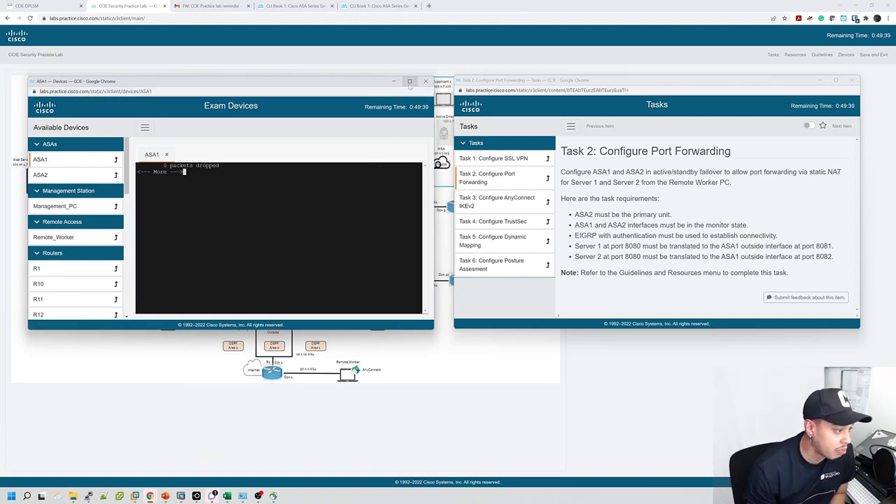
mouse_move(410, 82)
mouse_move(401, 172)
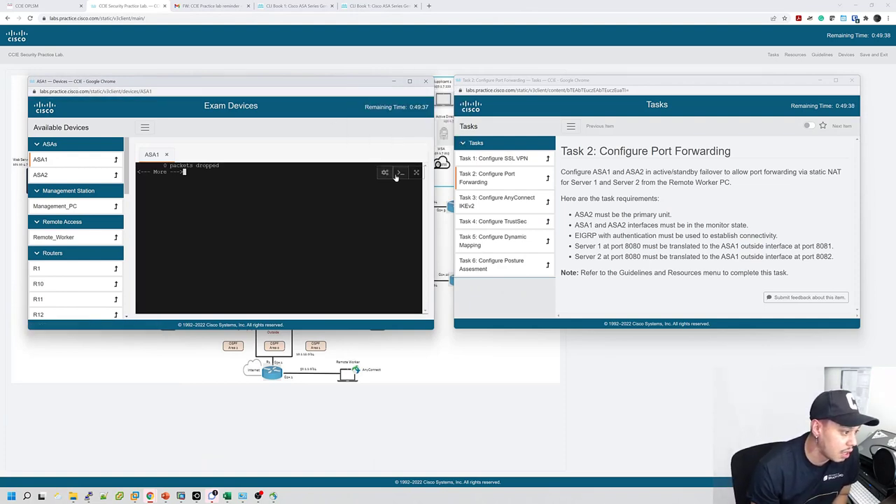
left_click(416, 172)
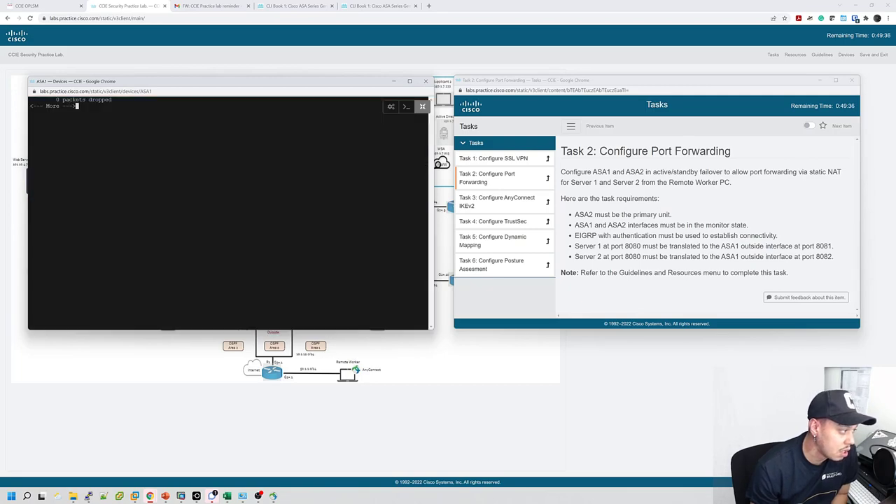
key("q")
key("Return")
key("Return")
key("Return")
key("Return")
key("Return")
key("Return")
key("Return")
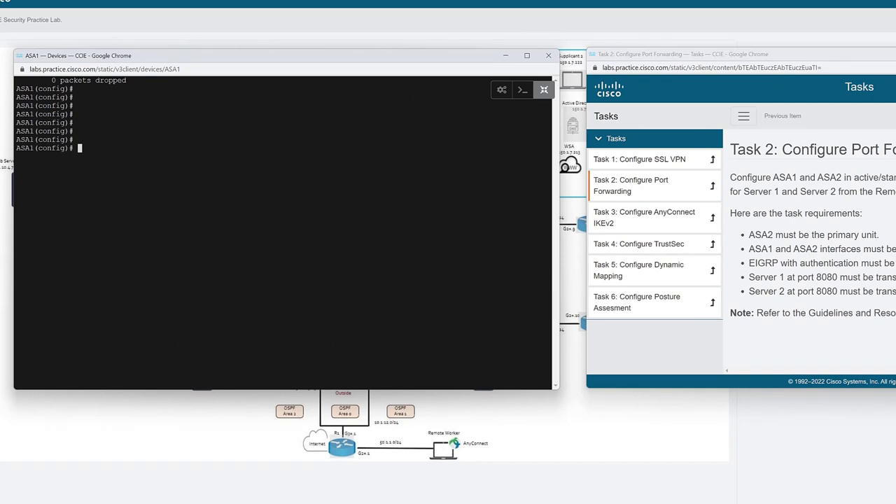
left_click(544, 90)
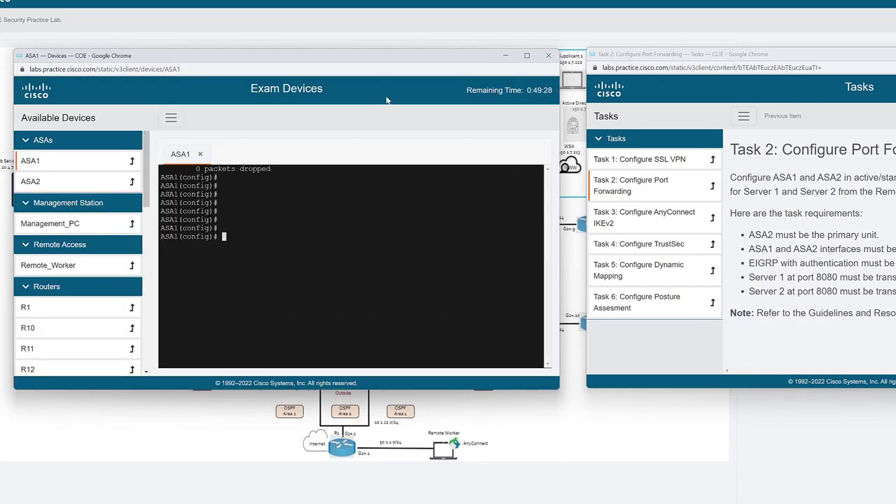
Open an ASA2 console, enable sending commands to all devices, and maximize the window.
left_click(80, 183)
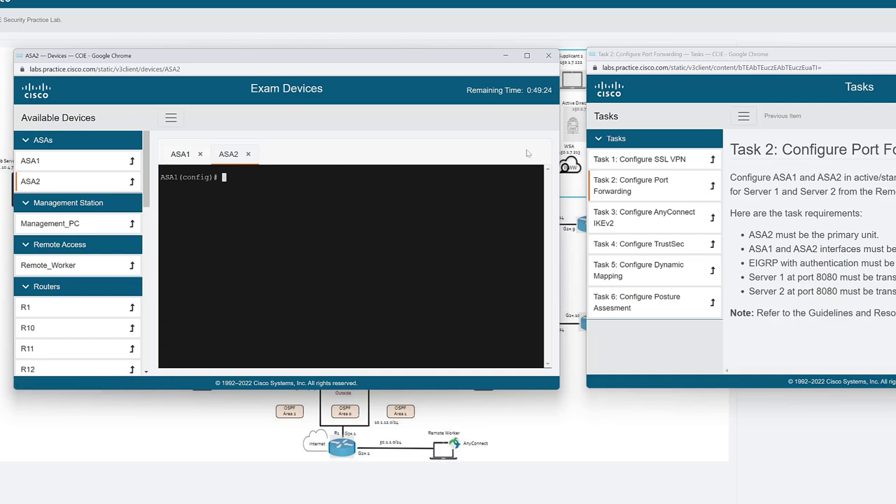
left_click(187, 156)
left_click(236, 159)
left_click(514, 180)
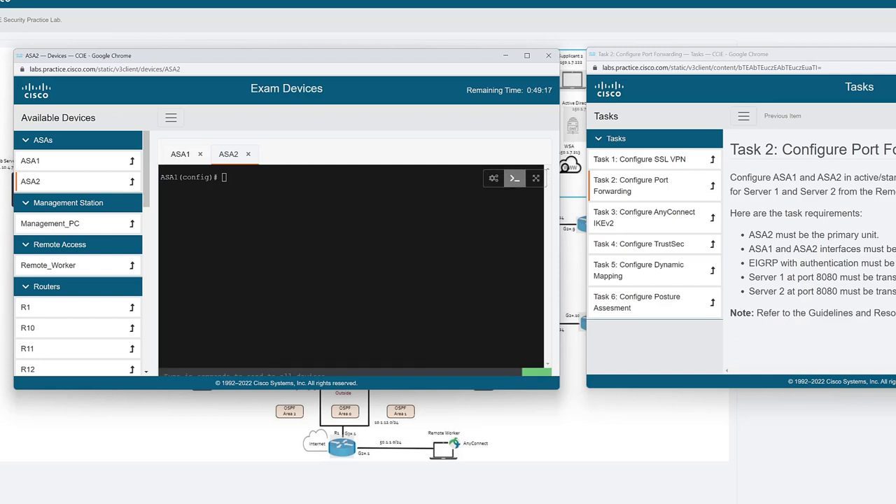
left_click(526, 55)
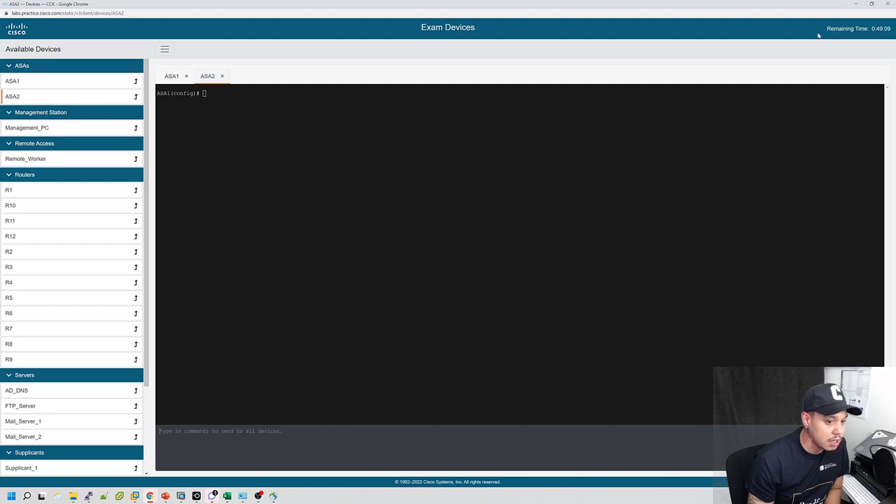
Open and cancel Device Settings without changing font size, then toggle the full-page console.
left_click(861, 101)
left_click(847, 96)
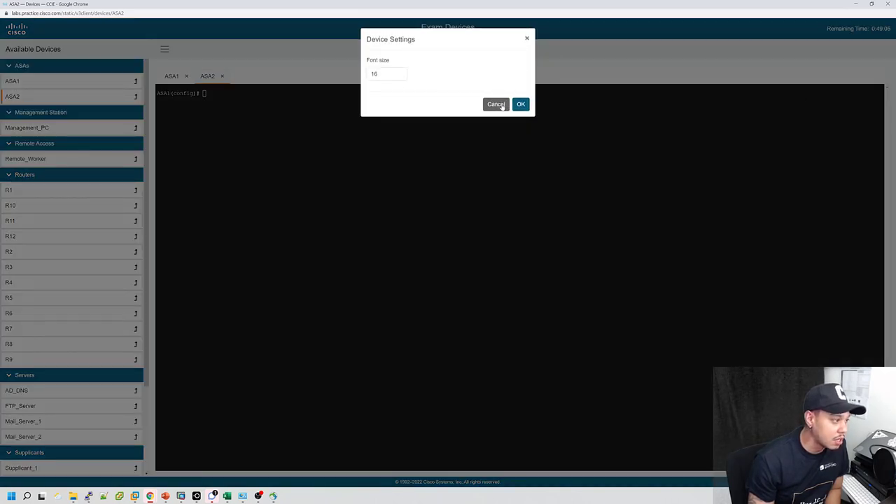
left_click(502, 104)
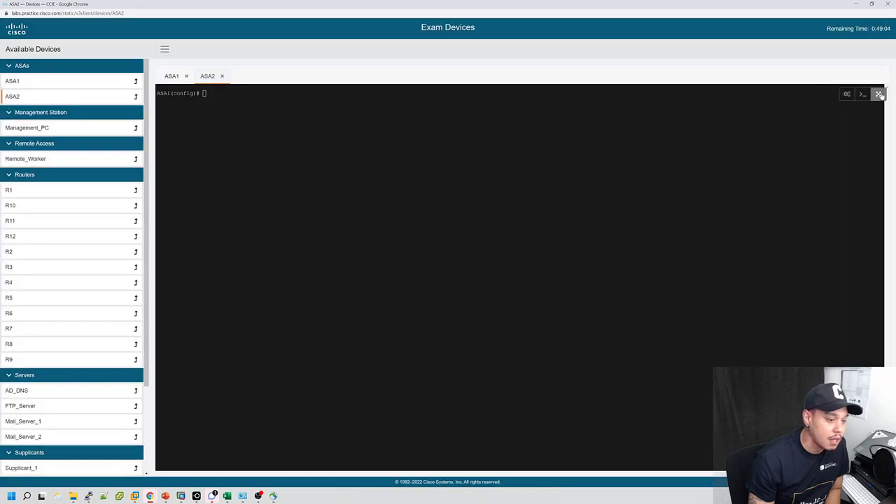
left_click(879, 94)
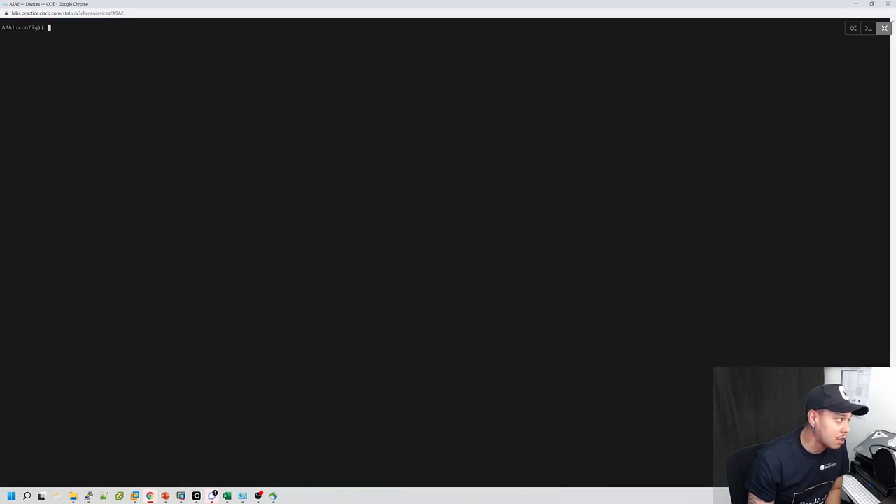
left_click(883, 28)
Switch between the ASA1 and ASA2 consoles, ending on ASA1.
left_click(181, 77)
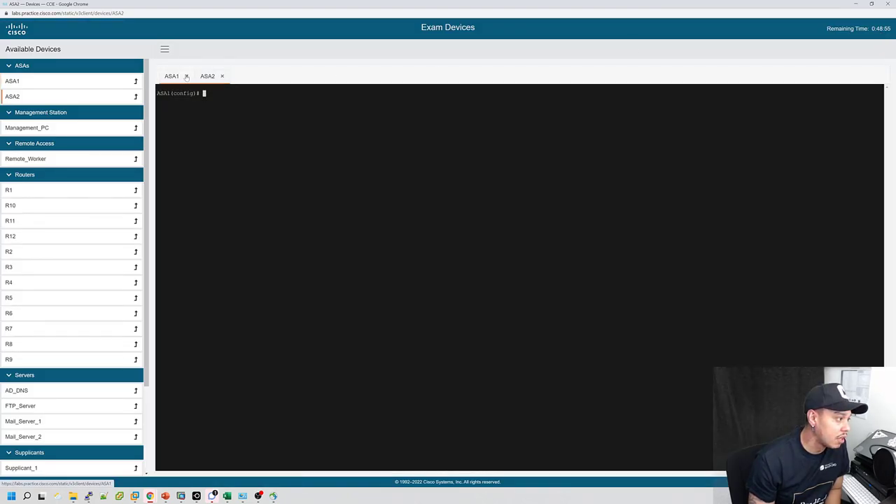
left_click(207, 76)
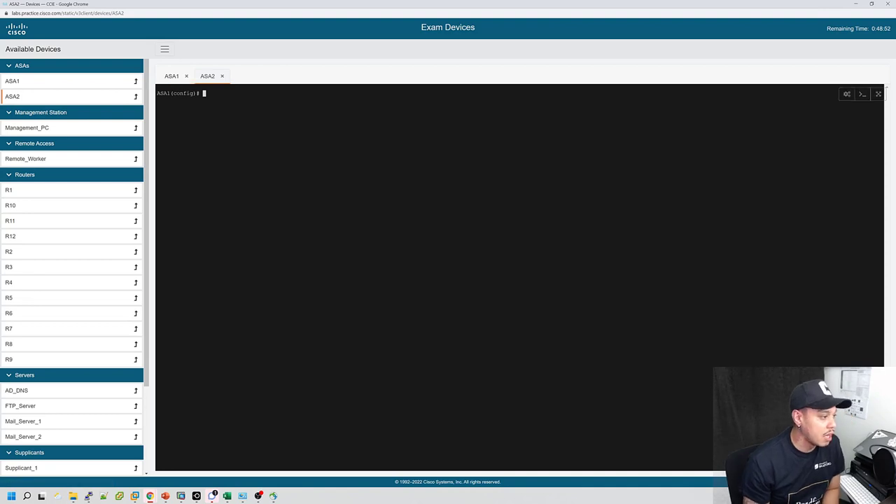
key("Return")
key("Return")
key("Return")
left_click(172, 76)
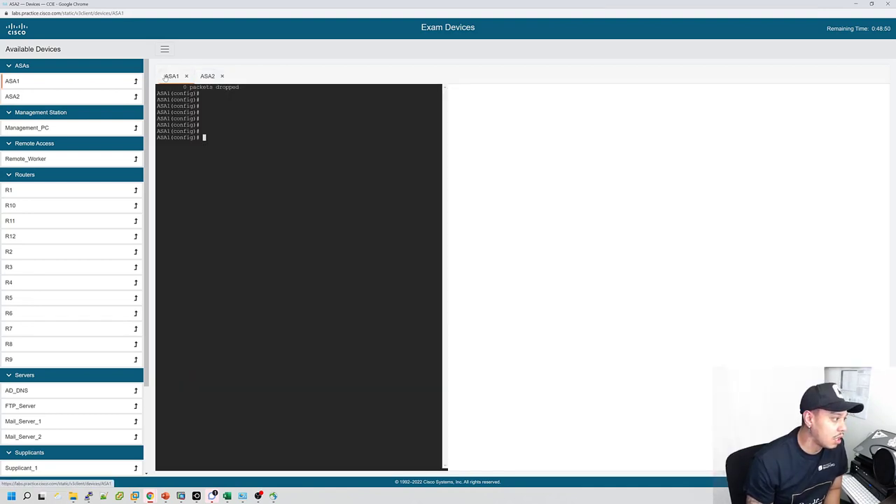
left_click(205, 75)
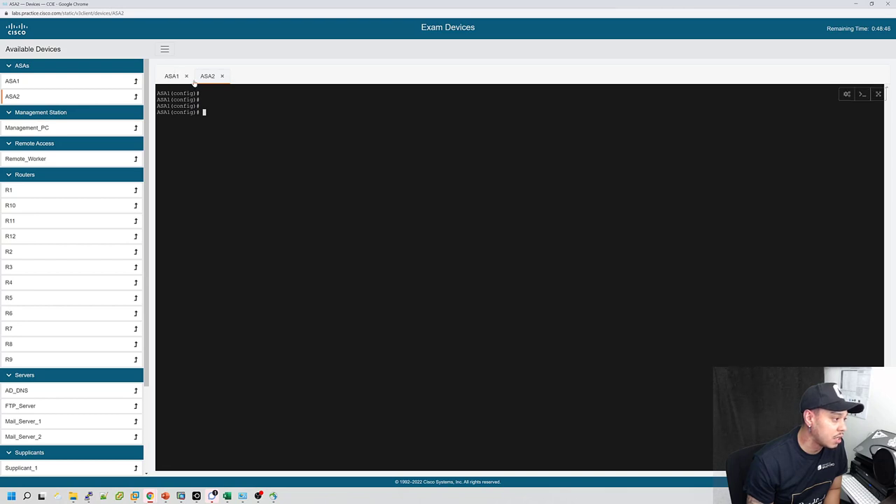
left_click(161, 75)
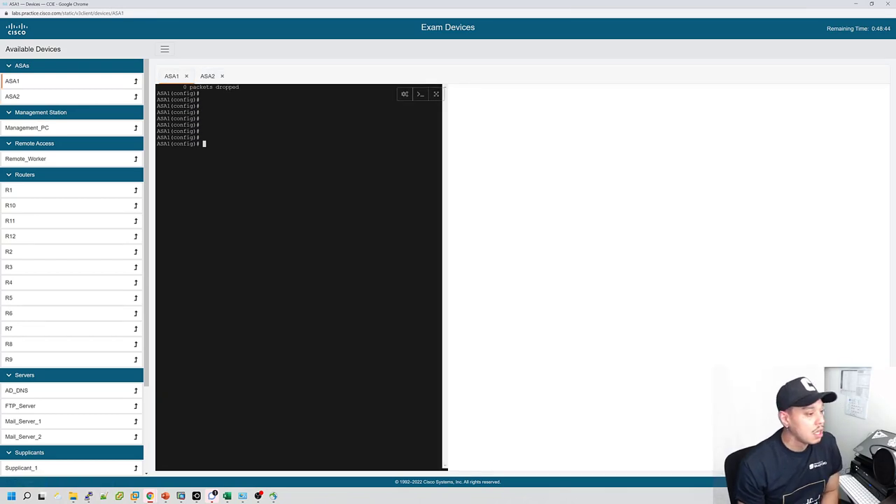
Toggle the ASA1 console's full-page view and collapse then reopen the Available Devices list.
left_click(436, 94)
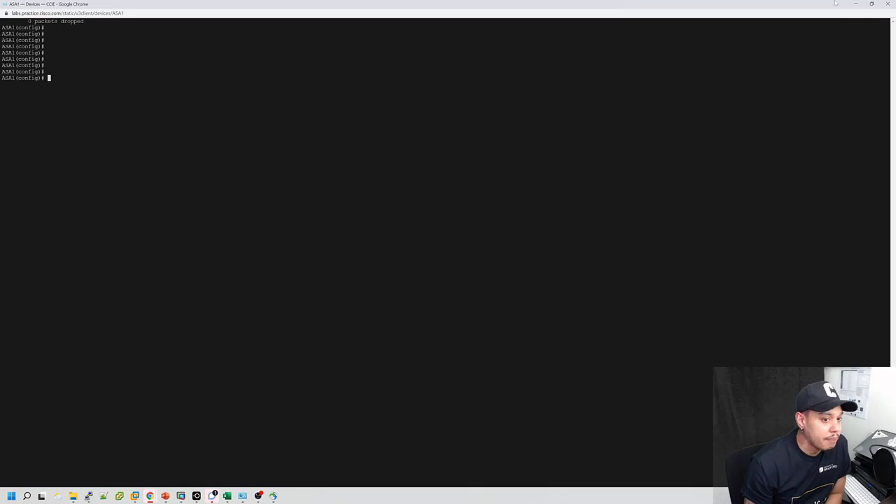
left_click(871, 28)
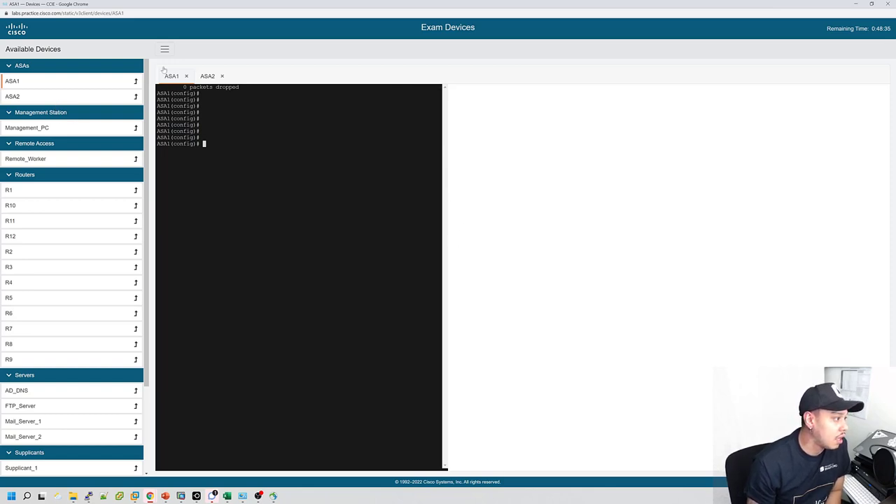
left_click(164, 49)
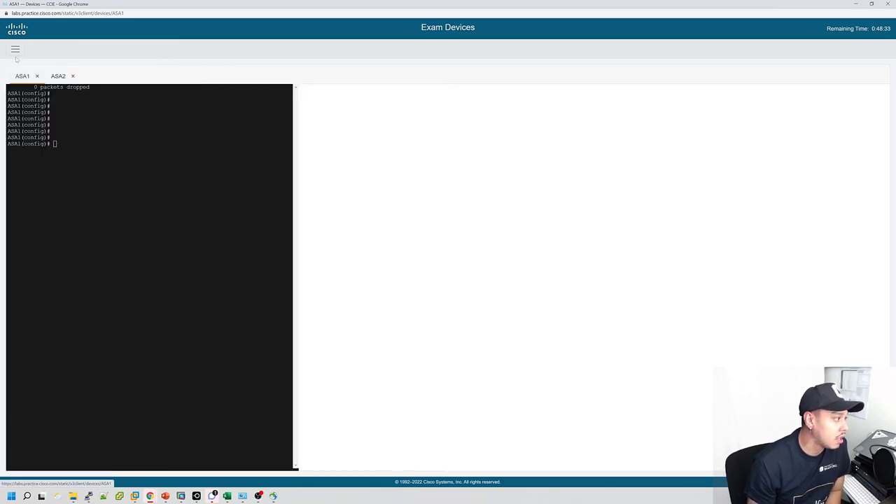
left_click(15, 49)
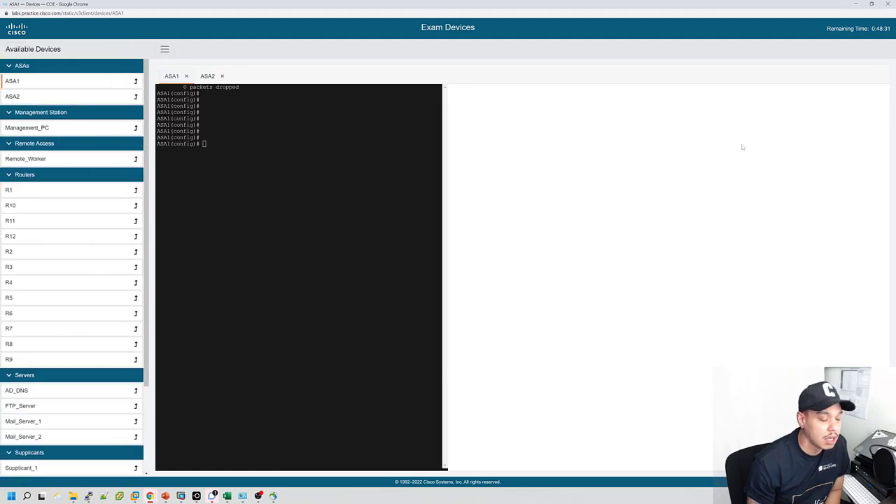
mouse_move(873, 7)
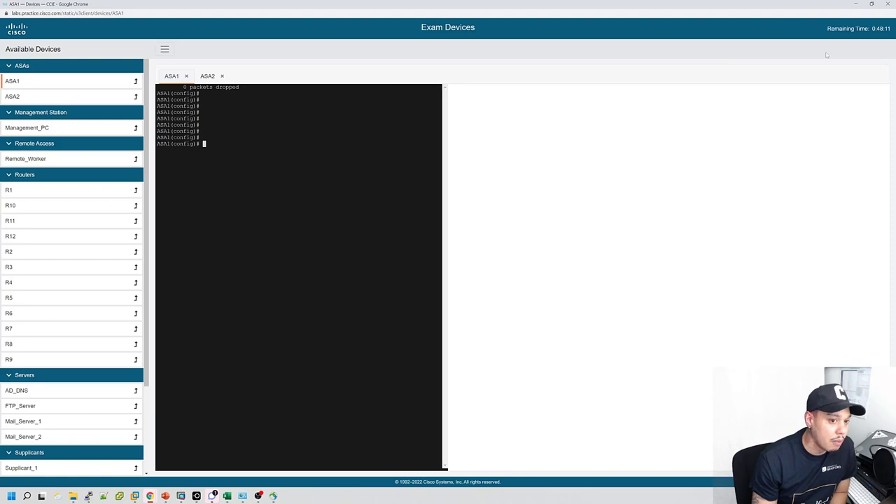
Restore, resize and move the Devices window clear of the tasks.
left_click(876, 4)
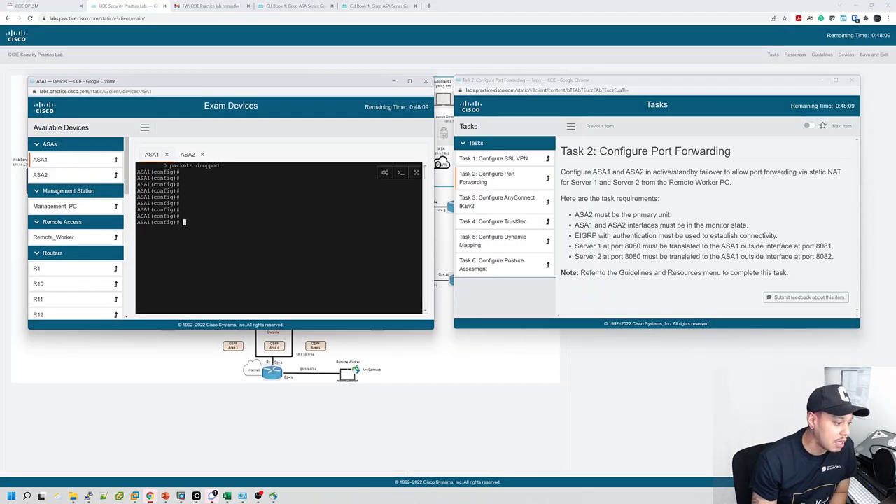
left_click_drag(434, 330, 469, 405)
left_click_drag(279, 85, 262, 39)
Open Task 1: Configure SSL VPN and highlight the ASA1 primary unit requirement.
left_click(484, 161)
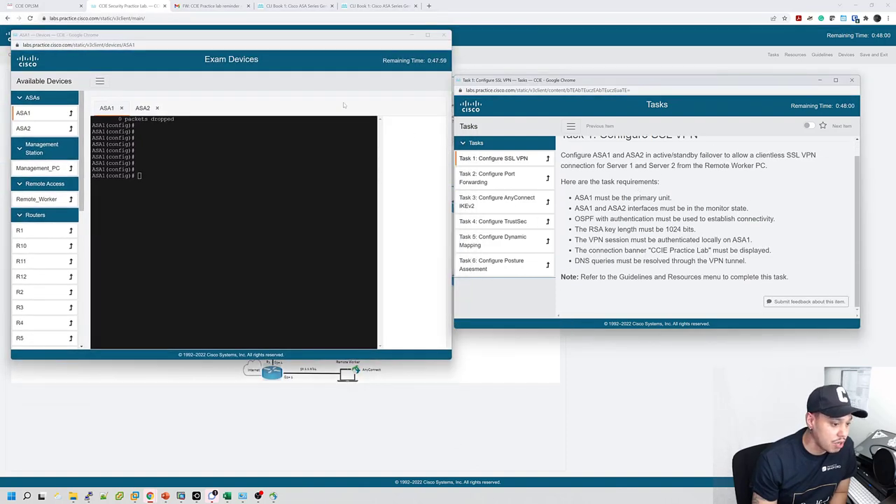
scroll(594, 176, "up", 1)
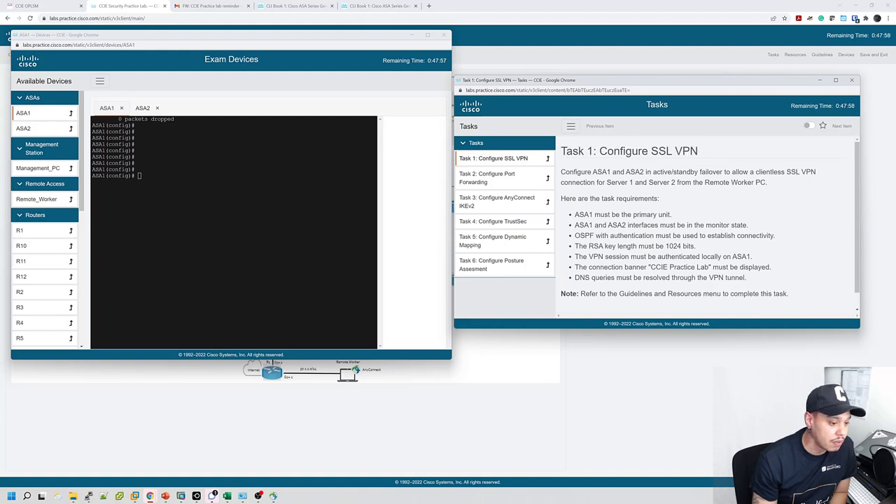
scroll(710, 224, "down", 1)
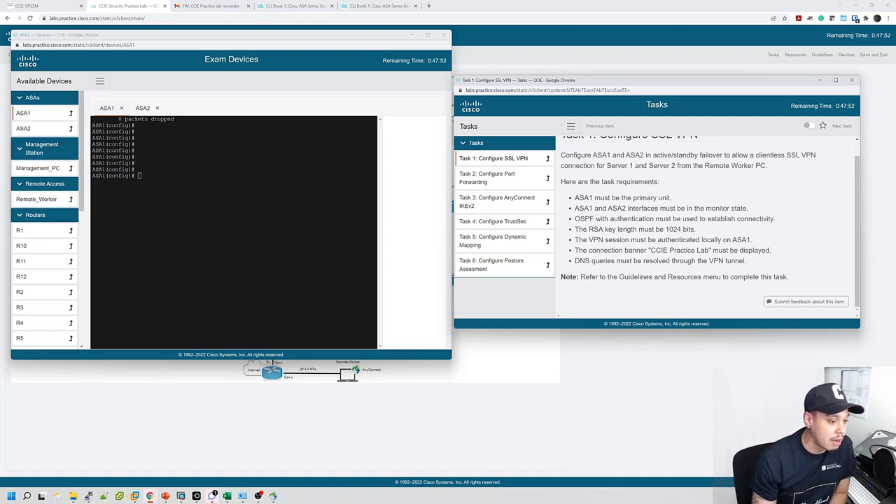
left_click_drag(580, 197, 705, 199)
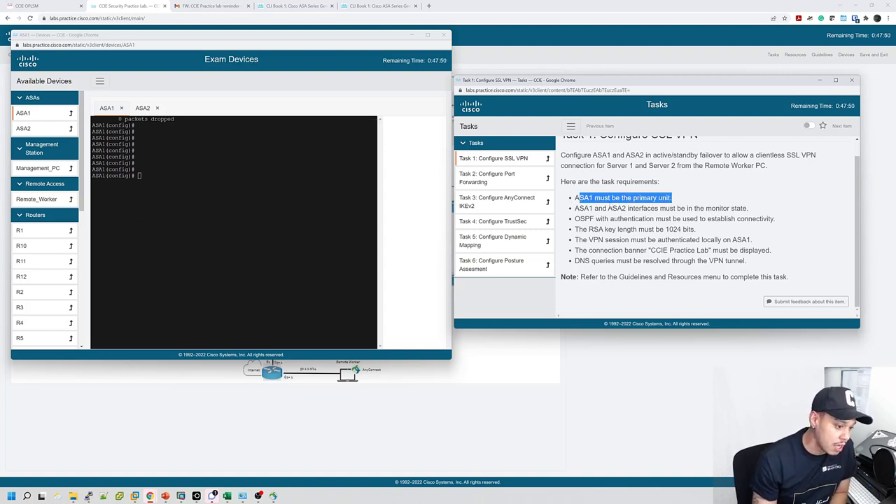
Run 'show run failover' and 'show failover' on ASA1.
left_click(336, 189)
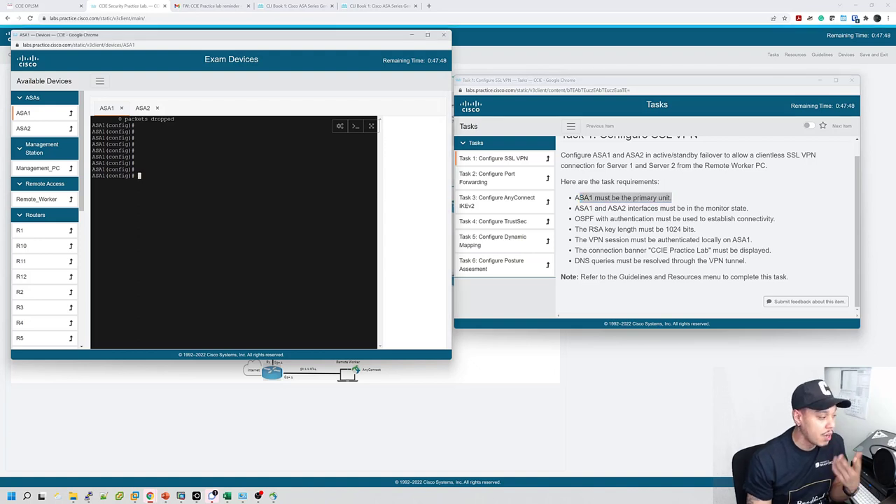
type("show ")
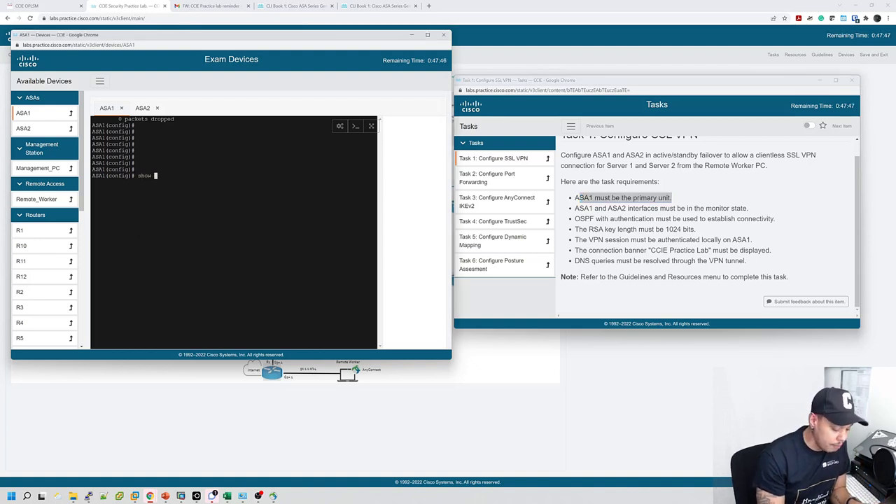
type("run failover")
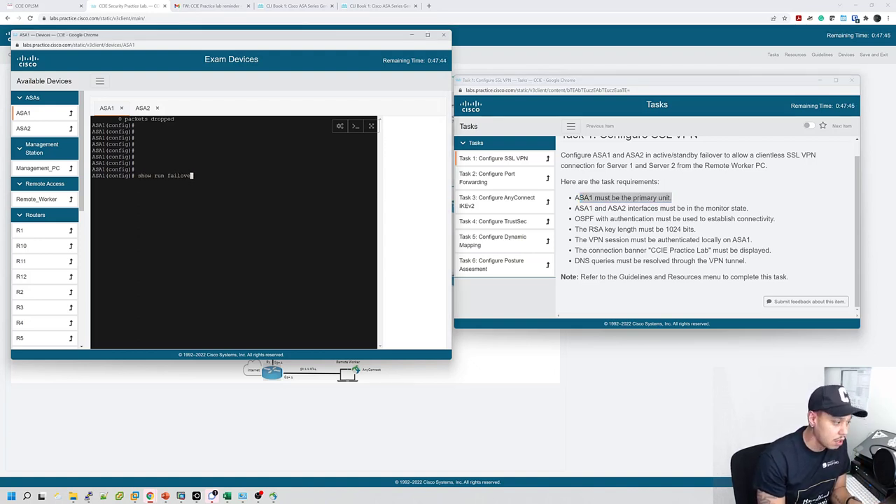
key("Return")
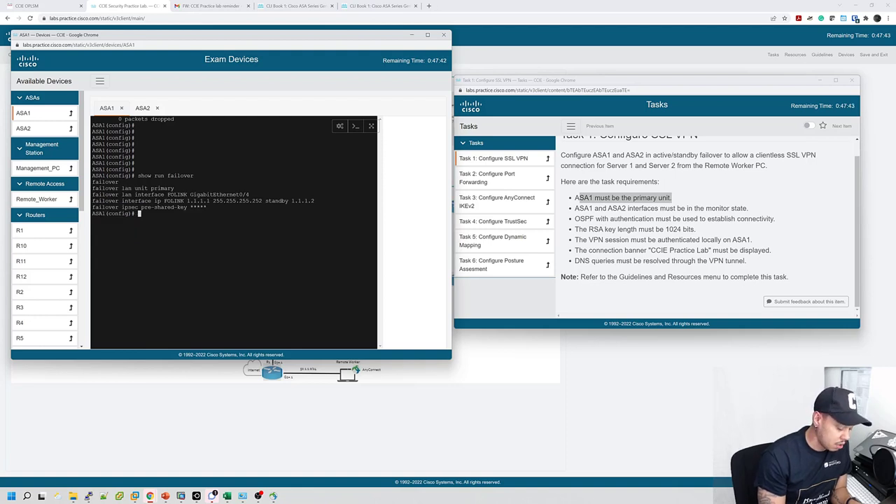
type("show failover")
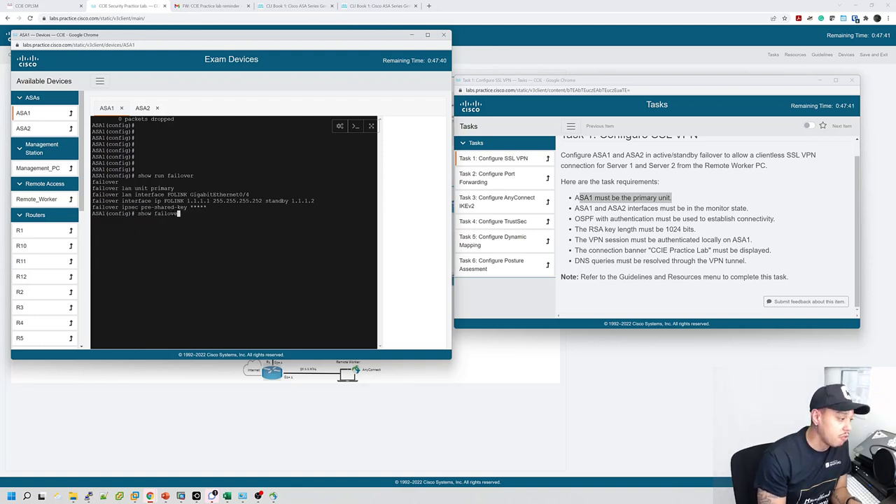
key("Return")
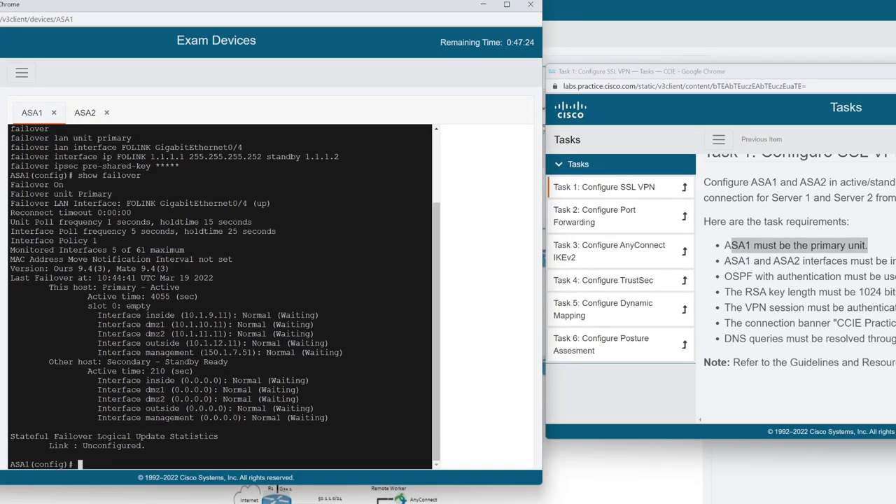
Highlight the OSPF authentication requirement, then run 'show run ospf' and 'show ospf' on ASA1.
left_click_drag(724, 276, 895, 277)
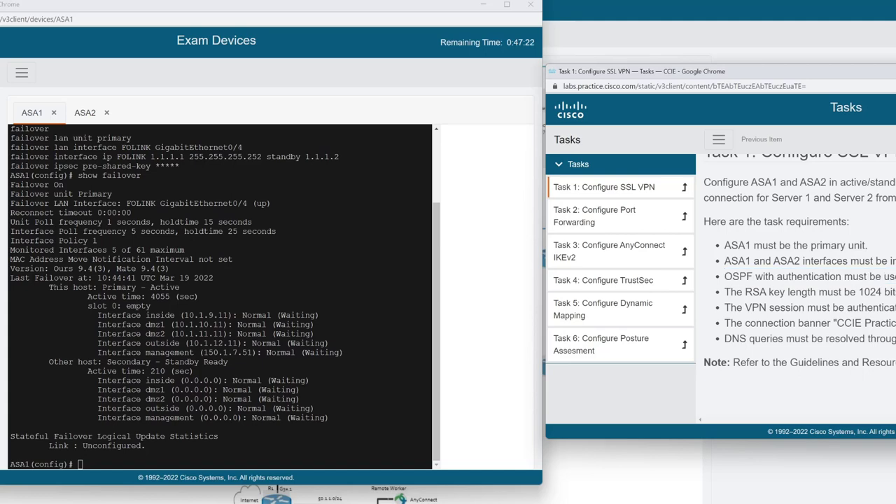
left_click(224, 448)
type("sh")
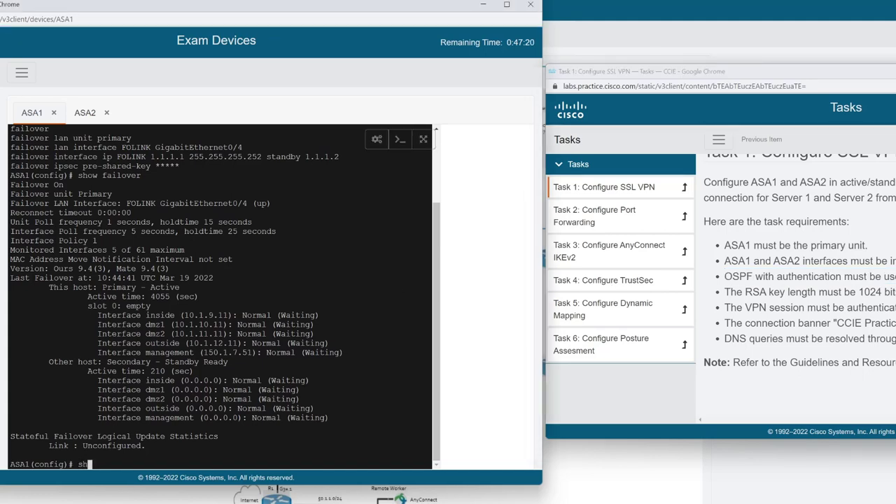
type("ow run ospf")
key("Return")
type("show ")
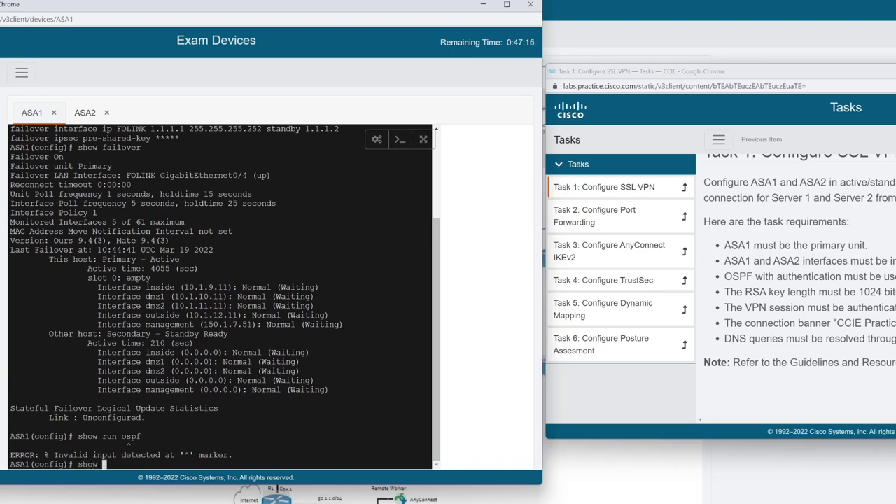
type("ospf")
key("Return")
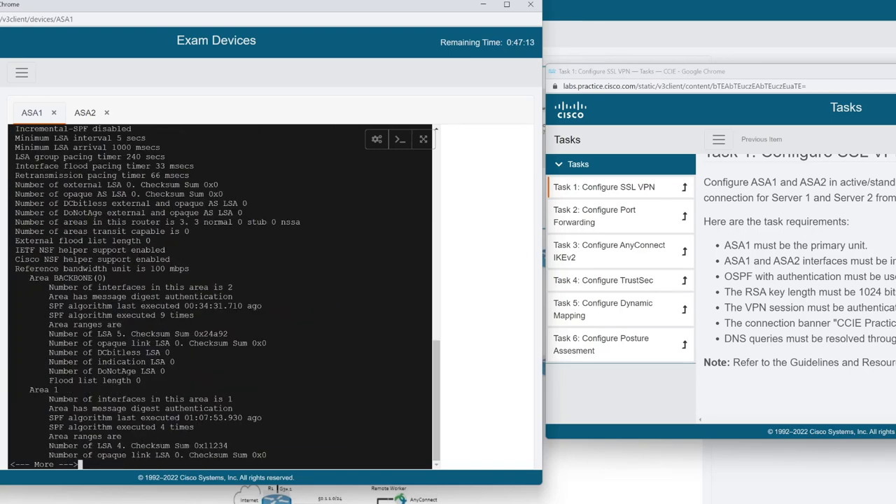
key("Return")
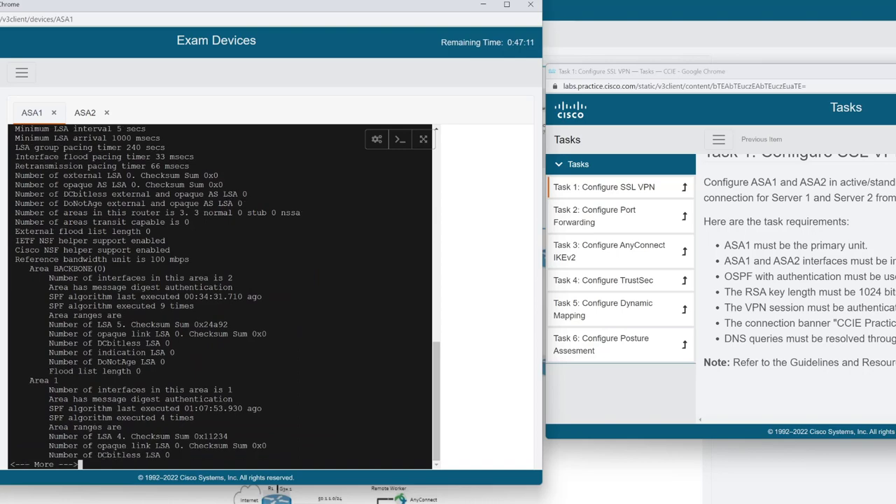
Quit the paging prompt and run 'show route' on ASA1.
type("q")
type("show route")
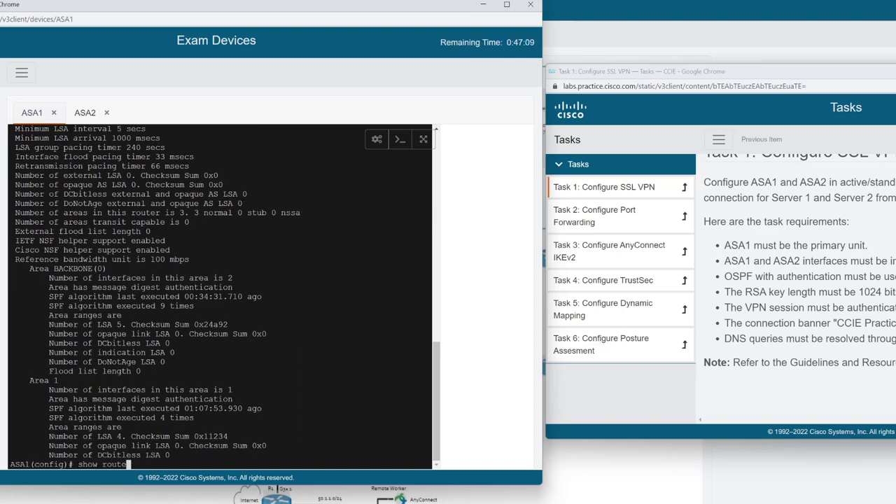
key("Return")
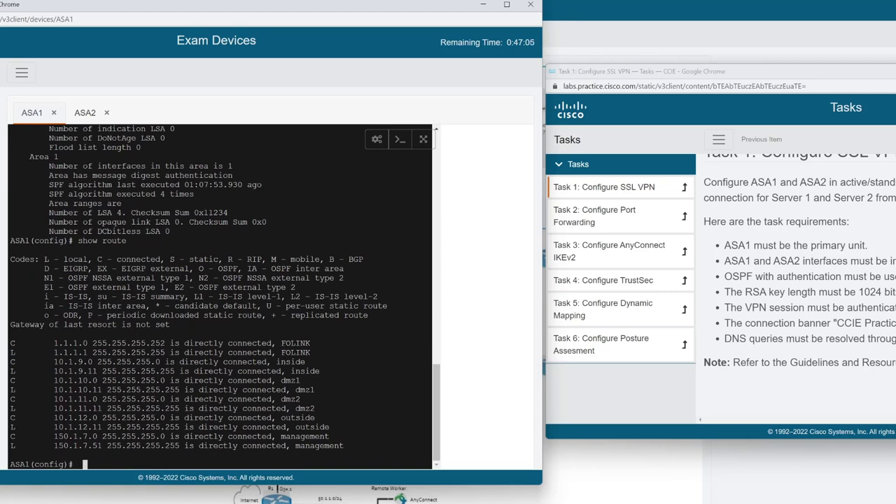
key("Return")
key("Return")
key("Return")
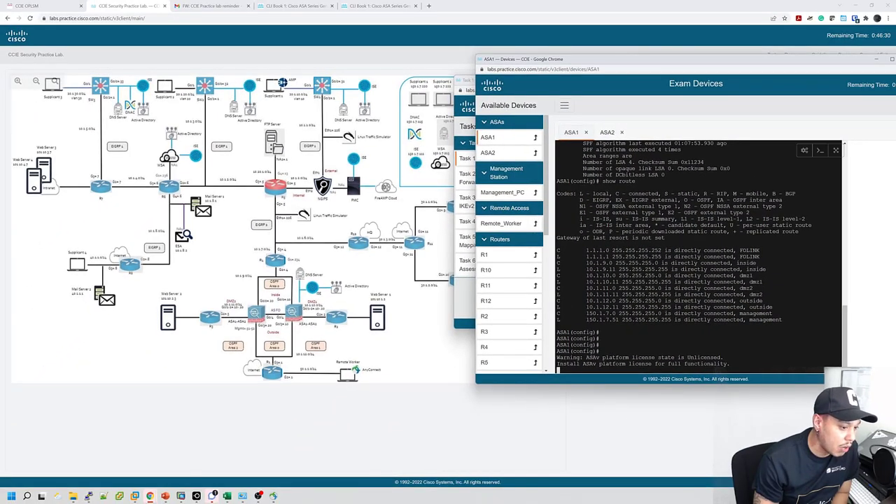
left_click_drag(581, 61, 136, 50)
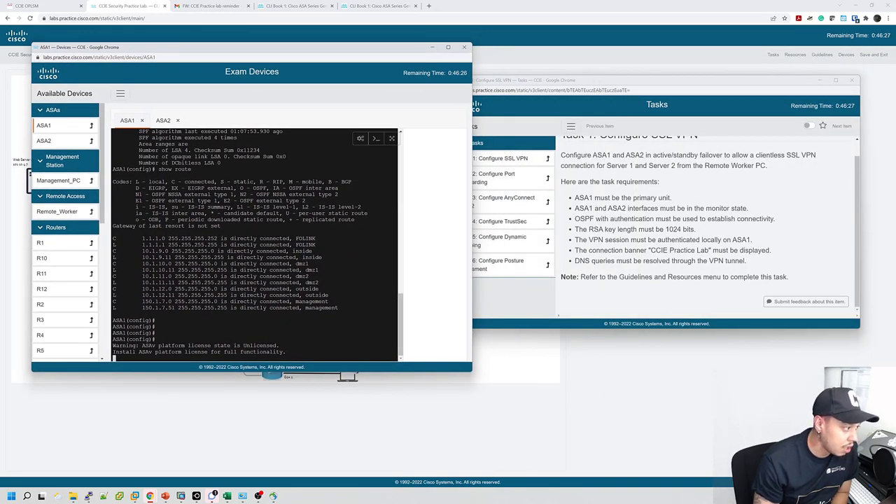
left_click_drag(275, 50, 664, 60)
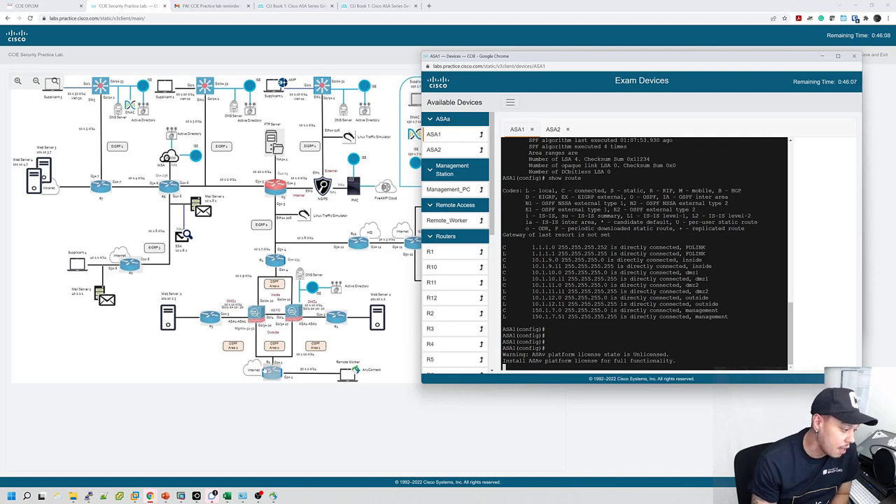
Open R1's console and try 'do show run ospf' and 'do show run router ospf'.
left_click(430, 251)
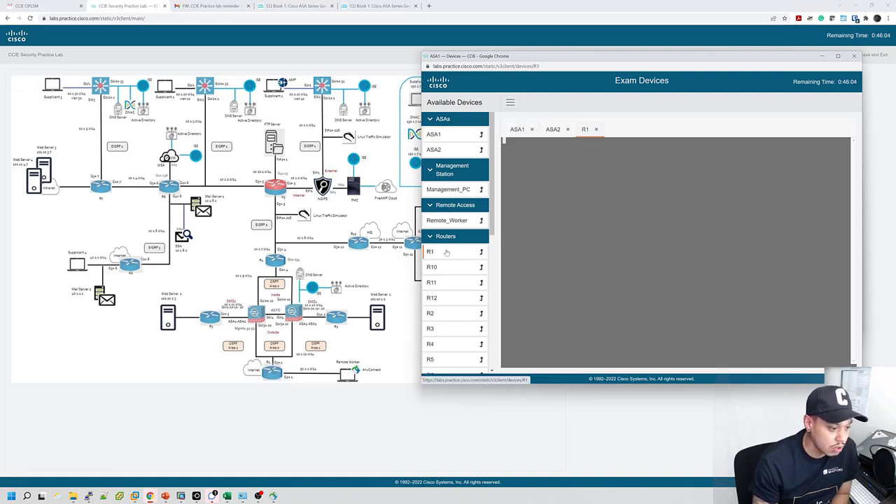
left_click_drag(584, 63, 326, 62)
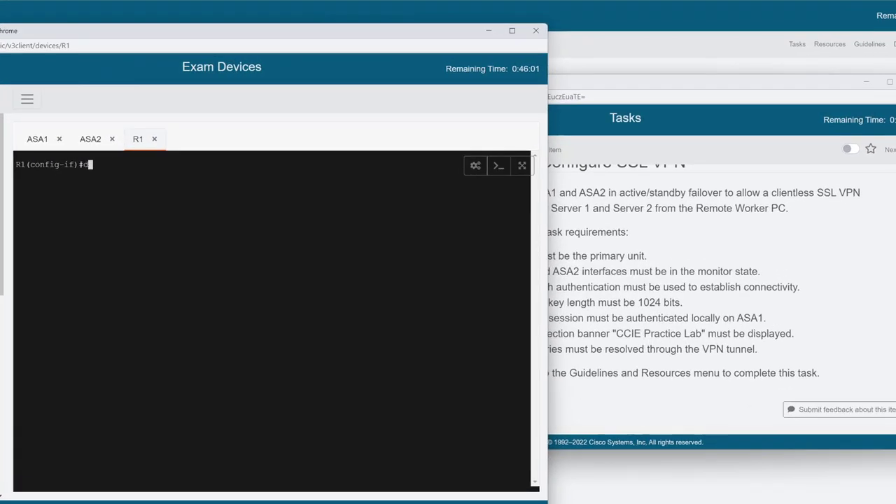
type("do show run ospf")
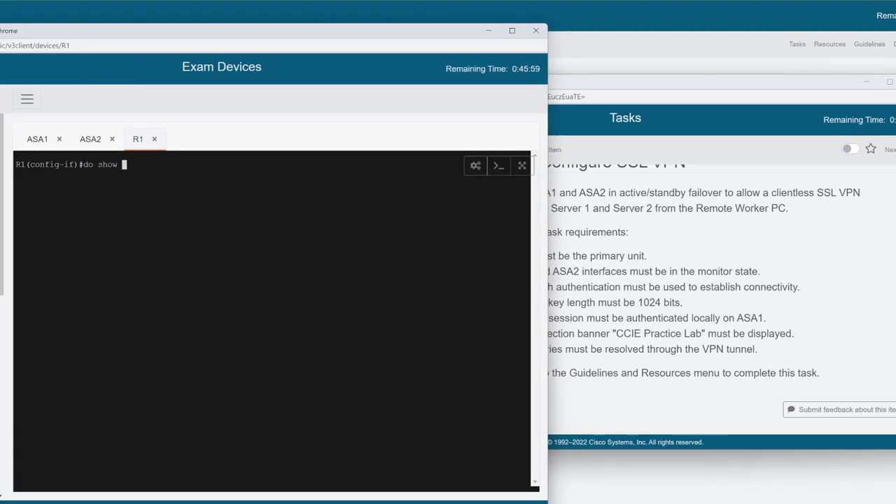
key("Return")
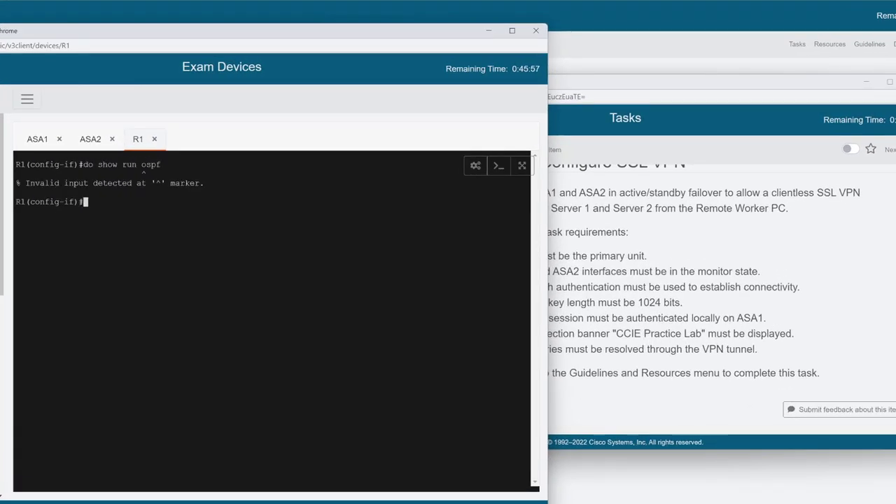
key("Up")
key("Left")
key("Left")
key("Left")
key("Left")
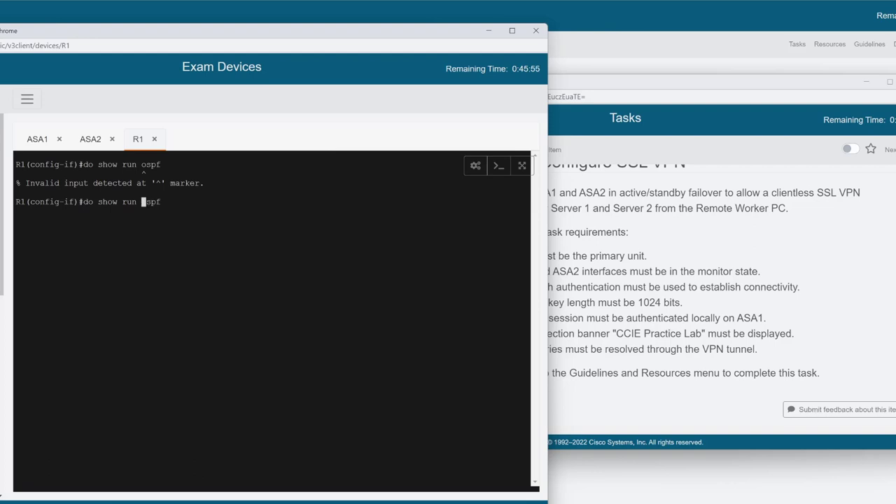
type("router")
key("Return")
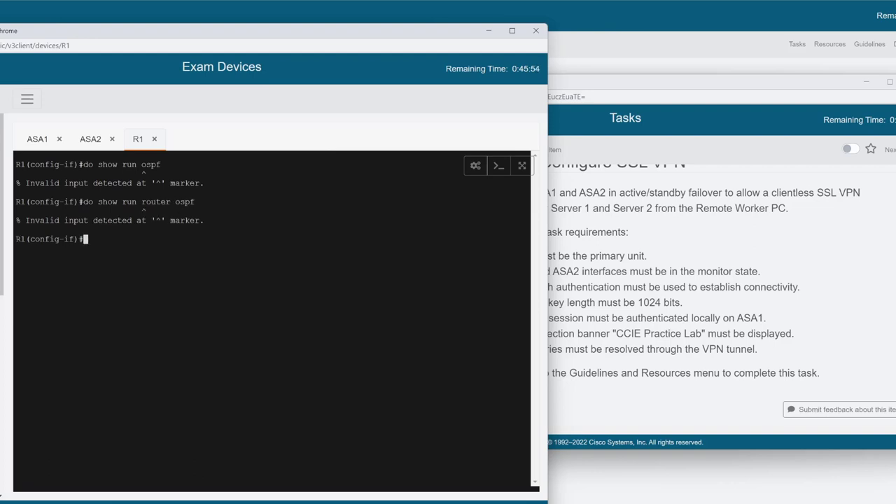
Run 'do show ip route' on R1 to view its OSPF routes.
type("do show ip route")
key("Return")
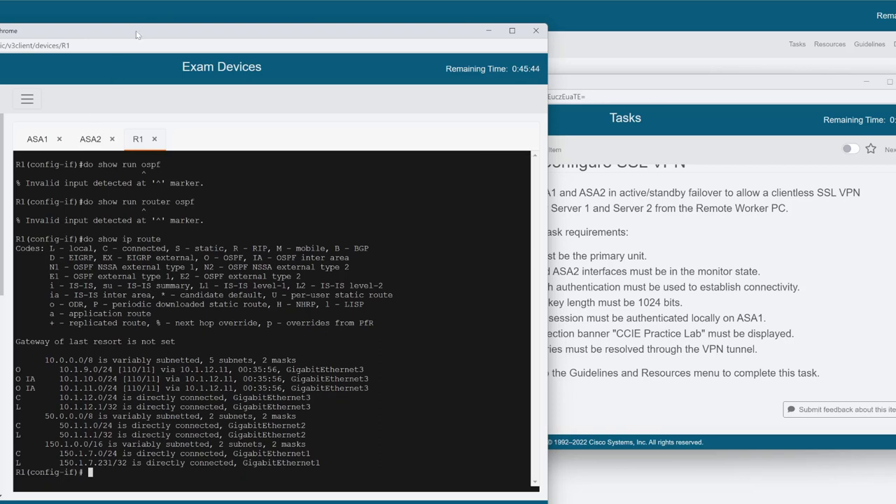
left_click_drag(136, 31, 331, 29)
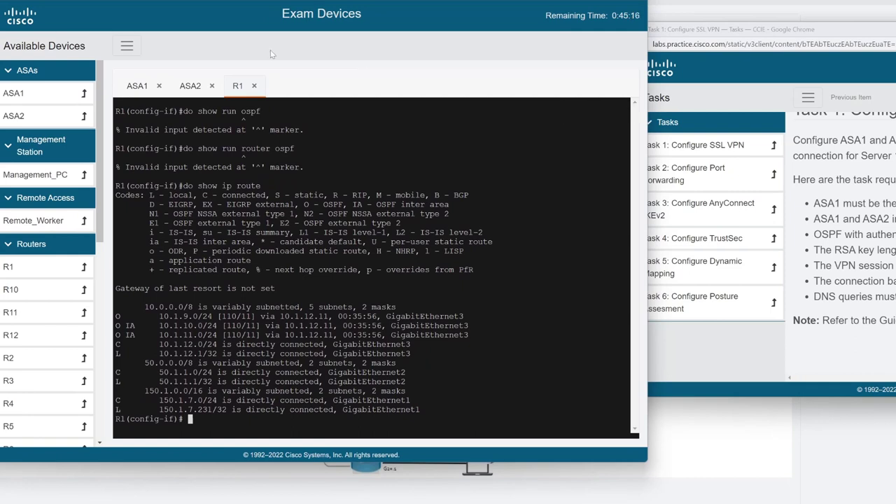
scroll(44, 299, "down", 2)
scroll(43, 299, "up", 1)
scroll(43, 299, "down", 1)
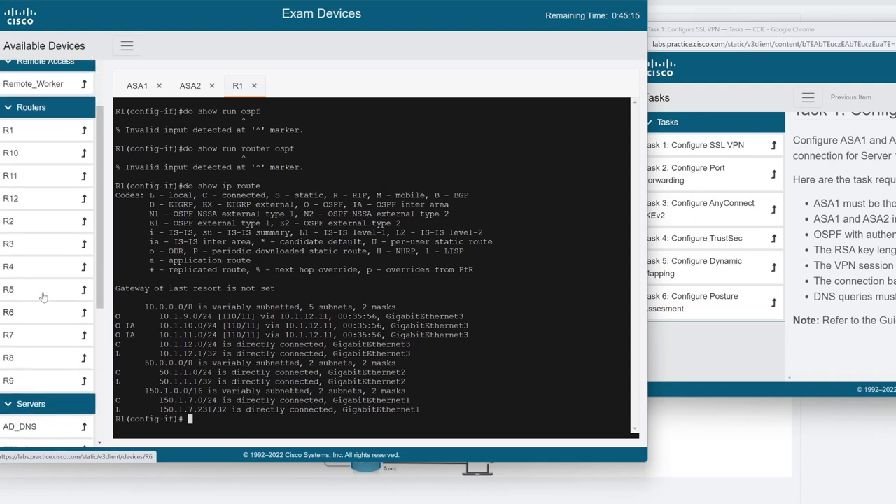
scroll(43, 299, "up", 1)
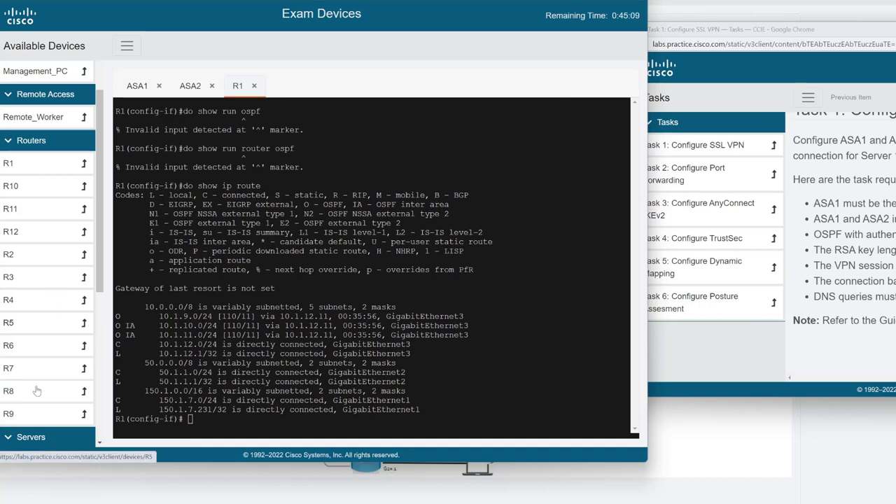
scroll(59, 339, "down", 3)
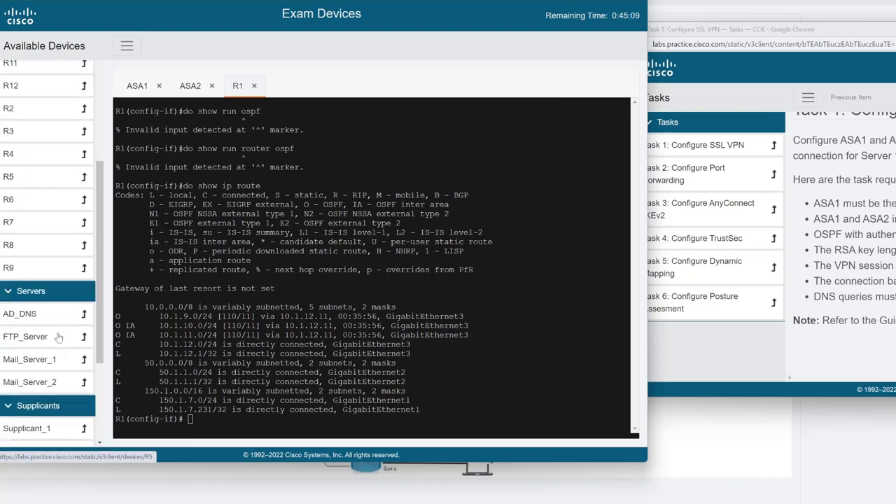
scroll(59, 344, "down", 3)
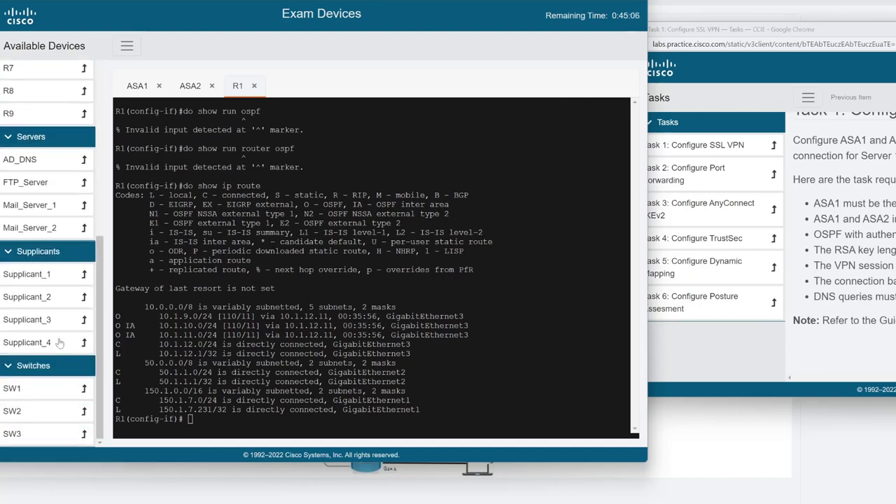
scroll(59, 343, "up", 5)
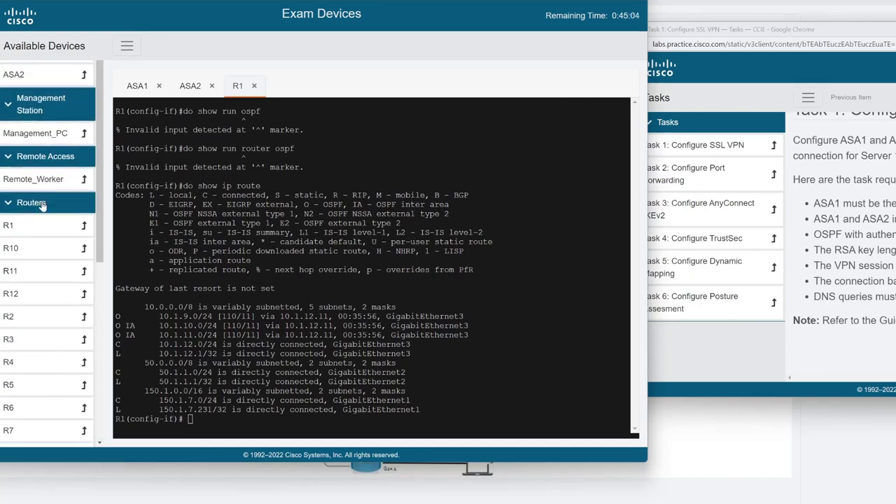
On Remote_Worker, rerun the ping to 10.1.12.20 and stop it with Ctrl+C.
left_click(42, 180)
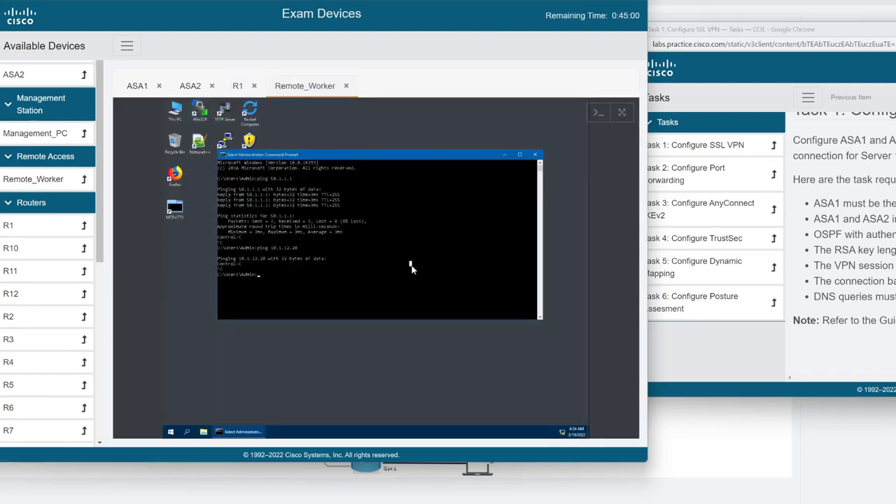
key("Return")
key("Return")
key("Return")
key("Up")
key("Return")
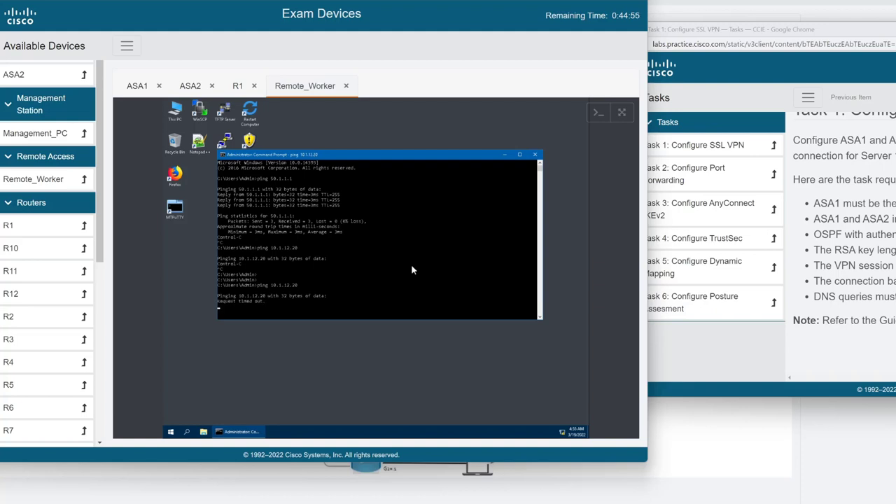
key("ctrl+c")
key("Return")
key("Return")
key("Return")
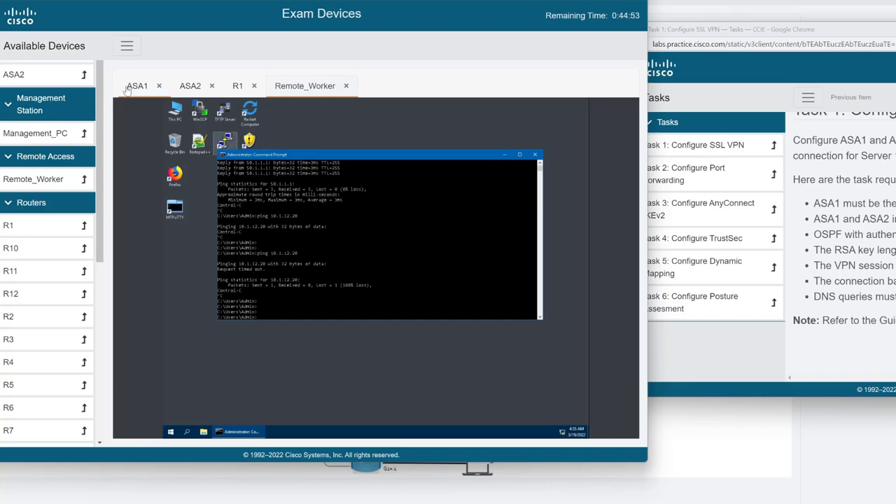
Switch to the ASA1 console and run 'show run'.
left_click(121, 91)
type("show run")
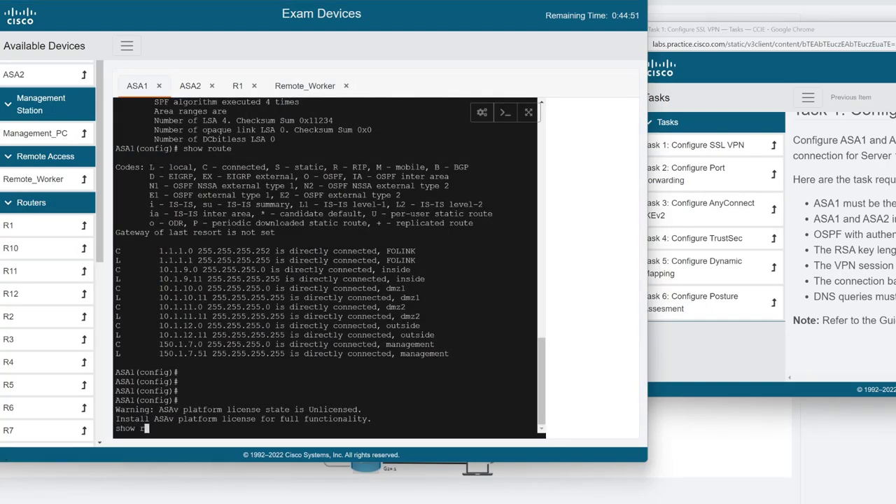
key("Return")
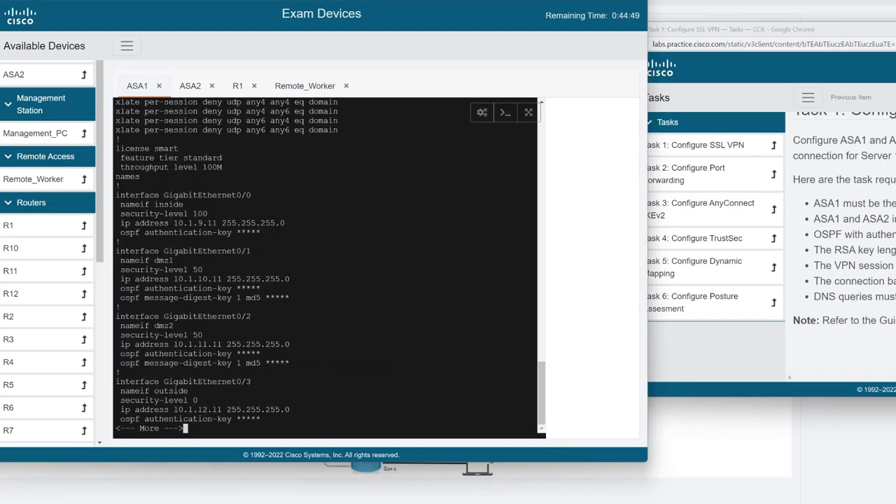
Check ASA1's logging status, then switch logging enable on and back off with 'no logging enable'.
type("qshow logg")
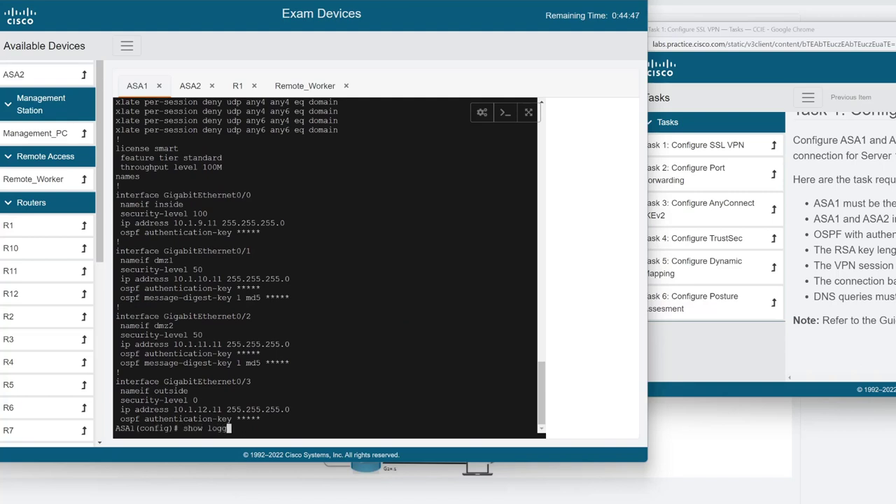
key("Tab")
key("Return")
type("l")
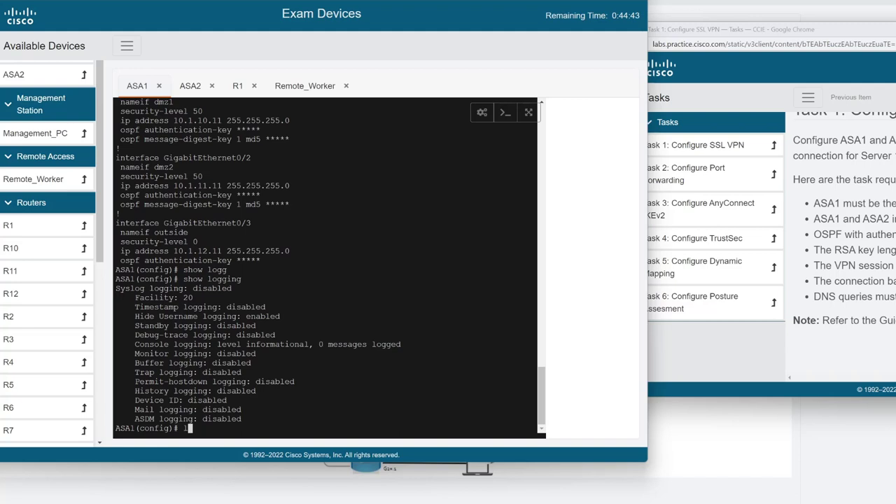
type("ogging enable")
key("Return")
key("Return")
key("Return")
key("Return")
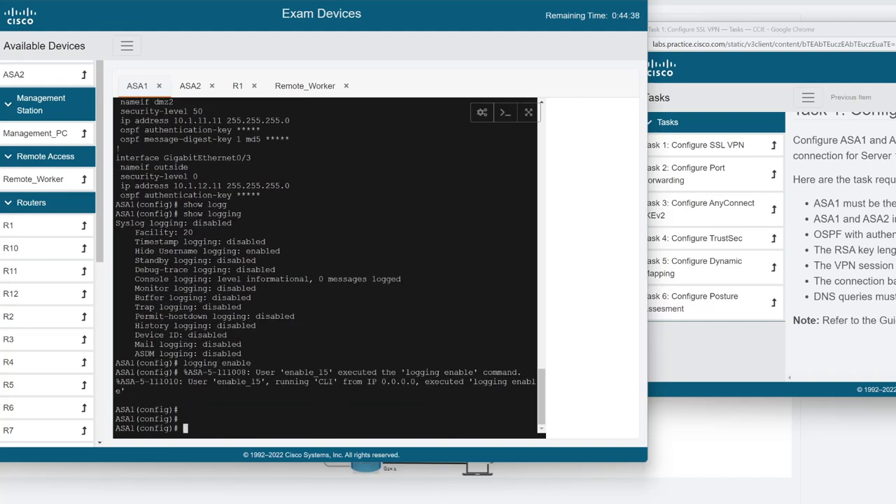
key("Up")
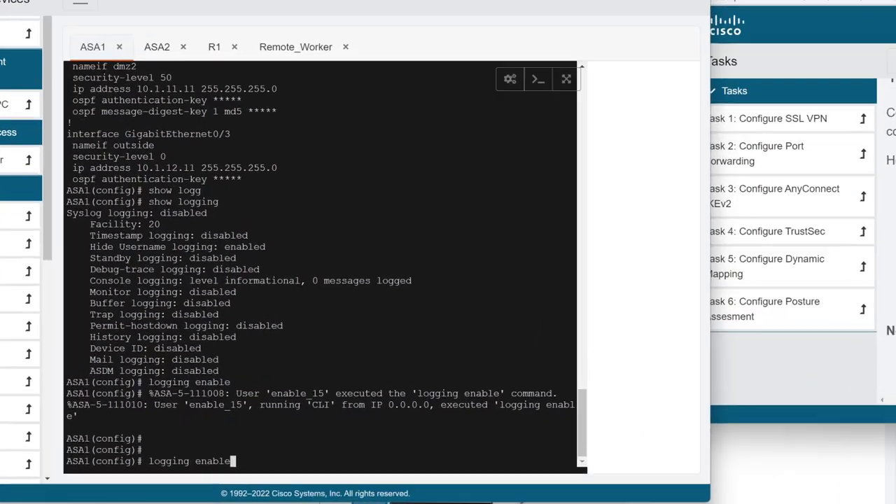
key("Left")
key("Left")
key("Left")
key("Left")
key("Left")
key("Left")
key("Left")
key("Left")
key("Left")
key("Left")
key("Left")
key("Left")
key("Left")
key("Left")
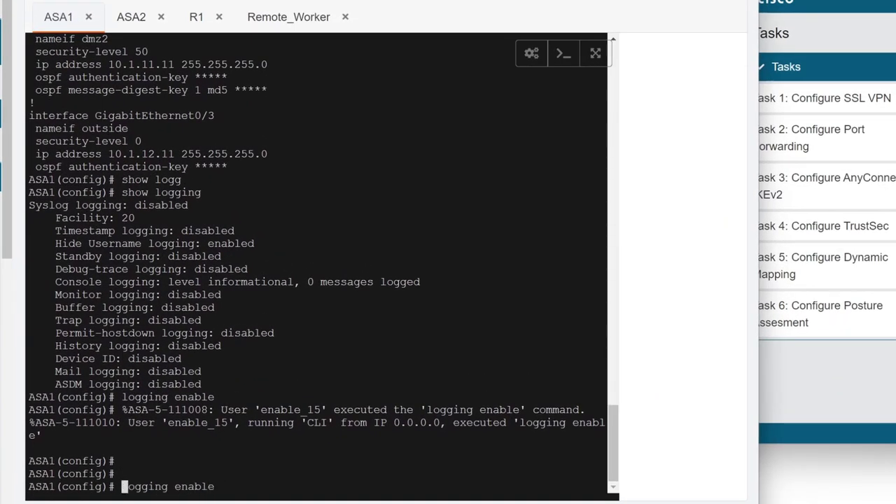
type("no")
key("Return")
Set ASA1's buffered logging level to debugging and enable logging.
type("lo")
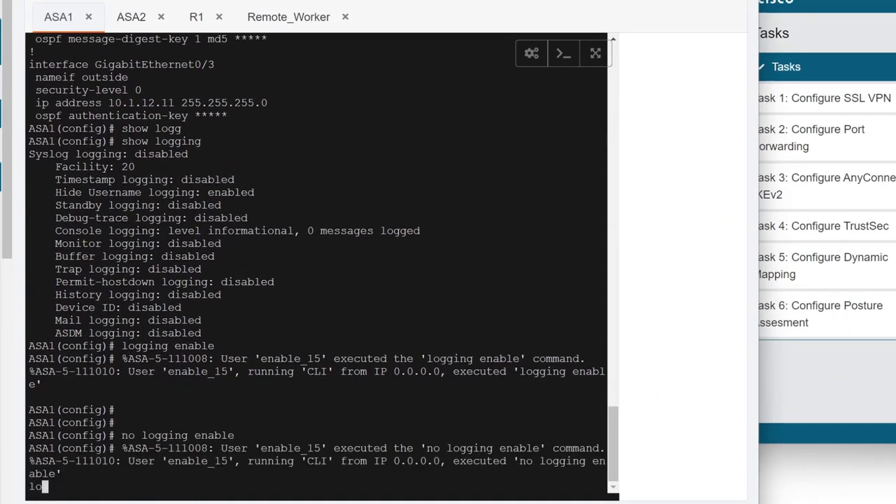
type("gging ?")
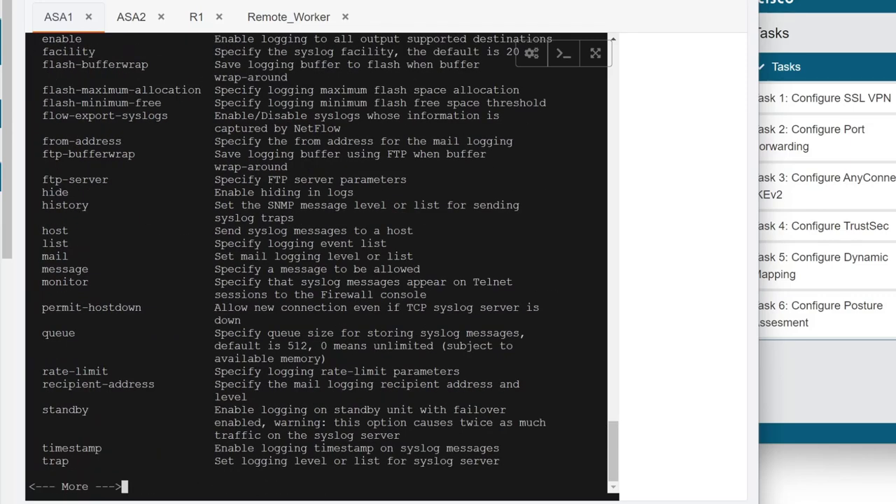
type("qbu")
key("Tab")
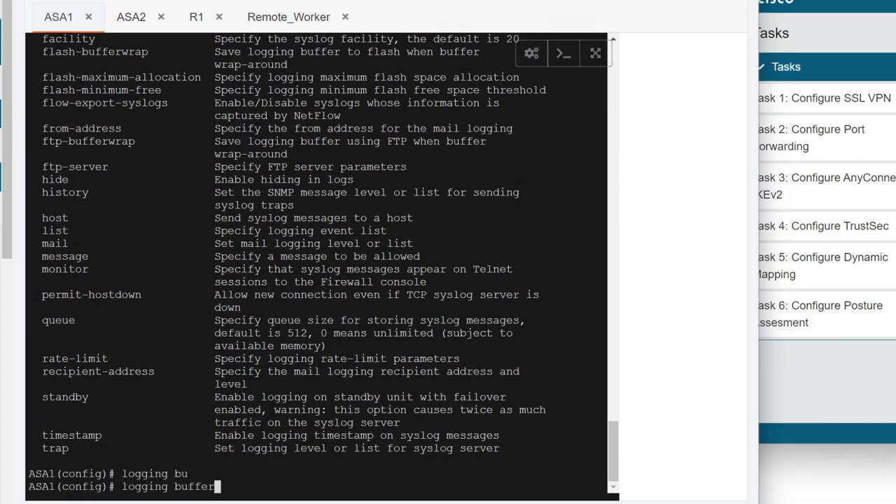
type("ed ?")
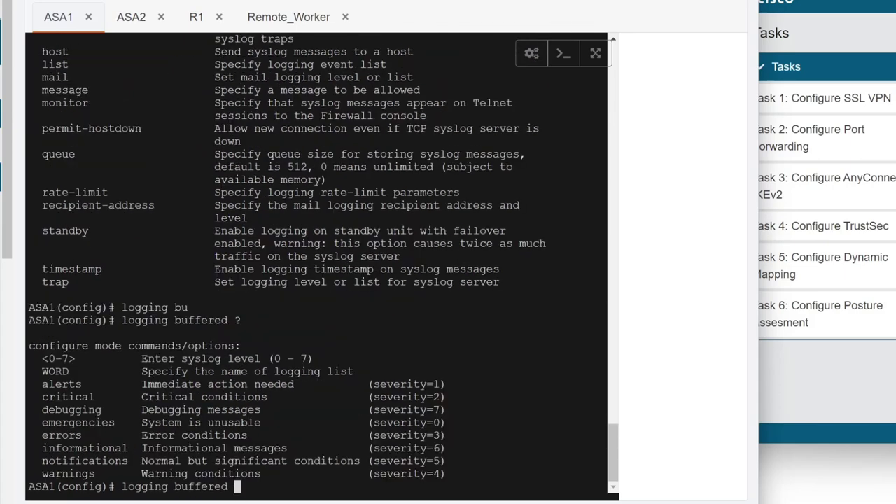
type("de")
key("Tab")
key("Return")
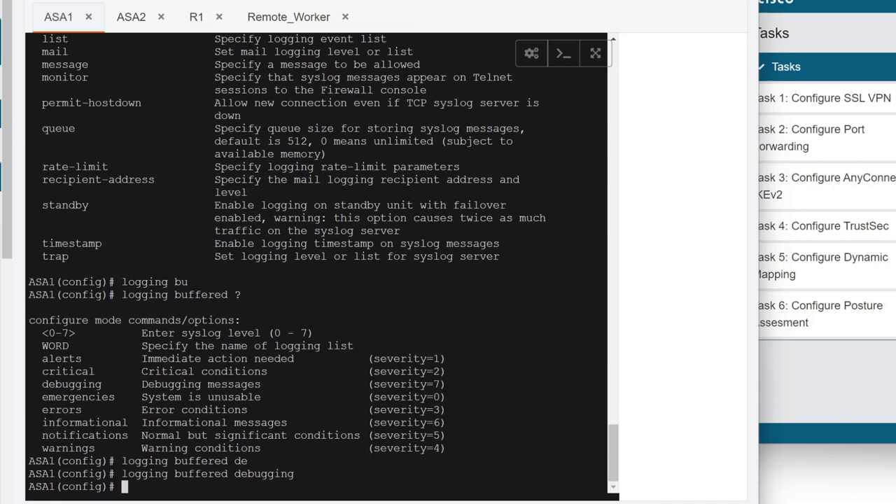
type("loggin")
key("Tab")
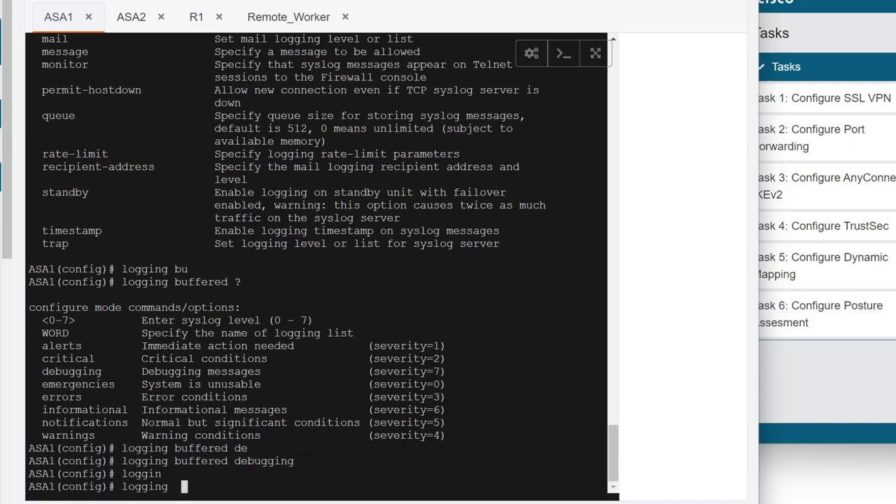
type("en")
key("Tab")
type("?")
key("Return")
key("Return")
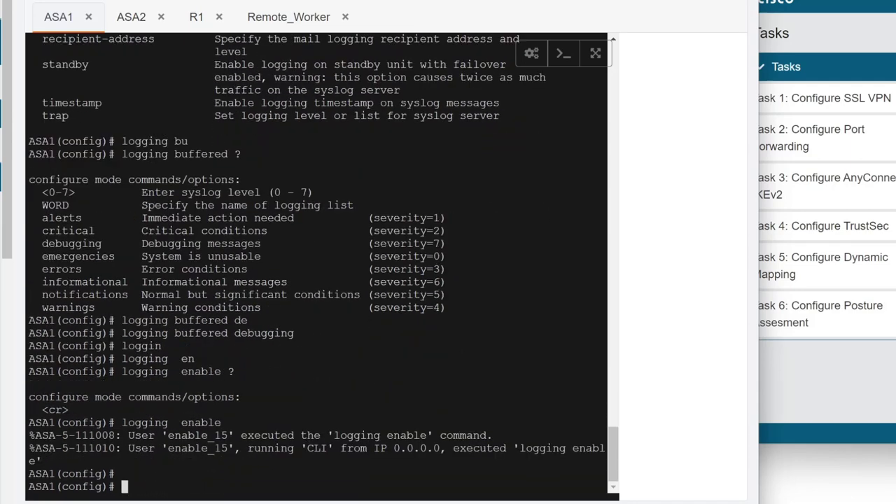
key("Return")
key("Return")
key("Return")
Recheck ASA1's show logging output for buffered messages, then display its routing table with show route.
type("show loggin")
key("Tab")
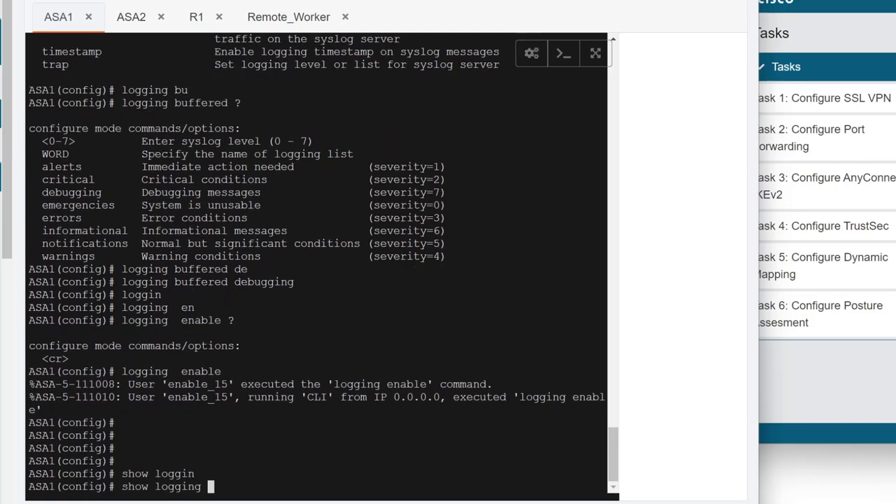
key("Return")
key("Return")
key("Return")
key("Return")
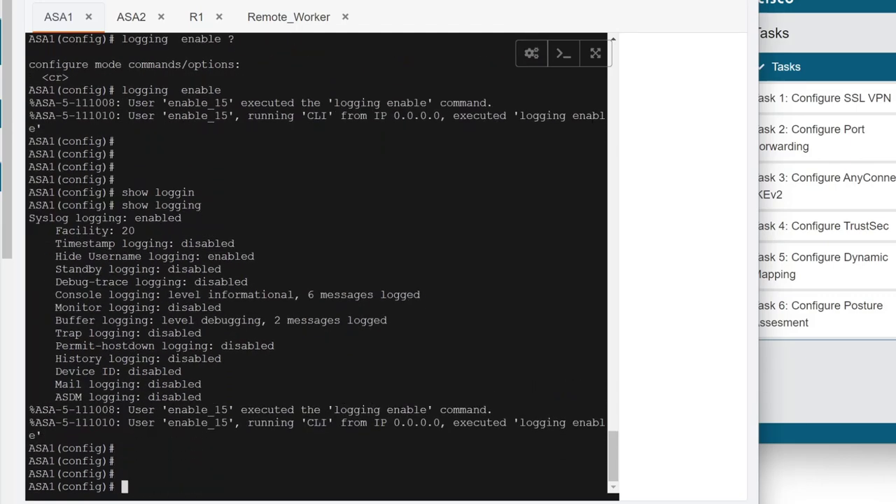
left_click(302, 21)
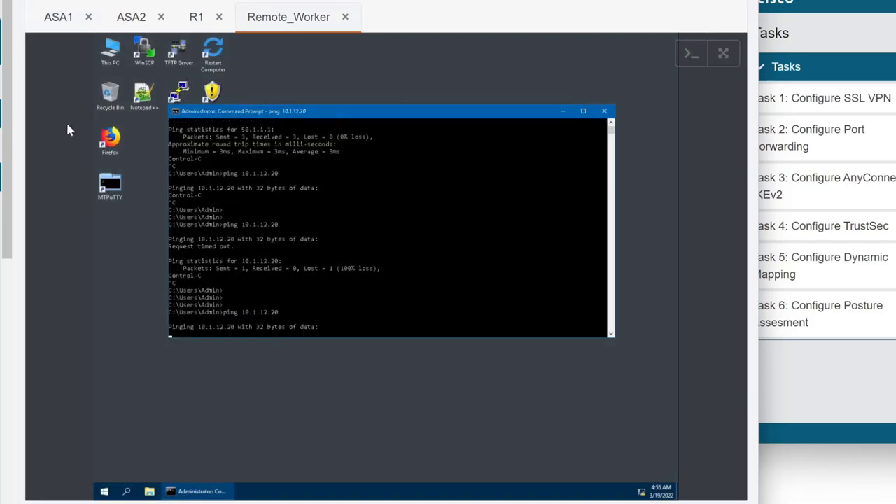
left_click(78, 17)
key("Up")
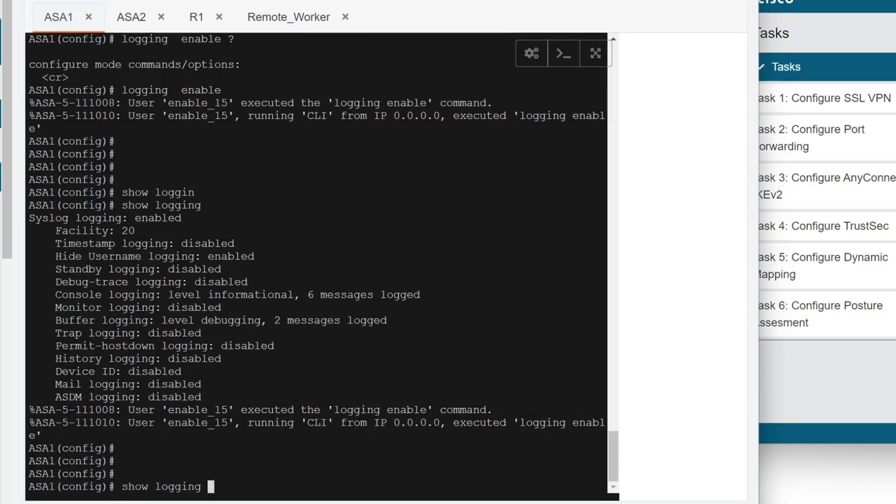
key("Return")
key("Return")
key("Return")
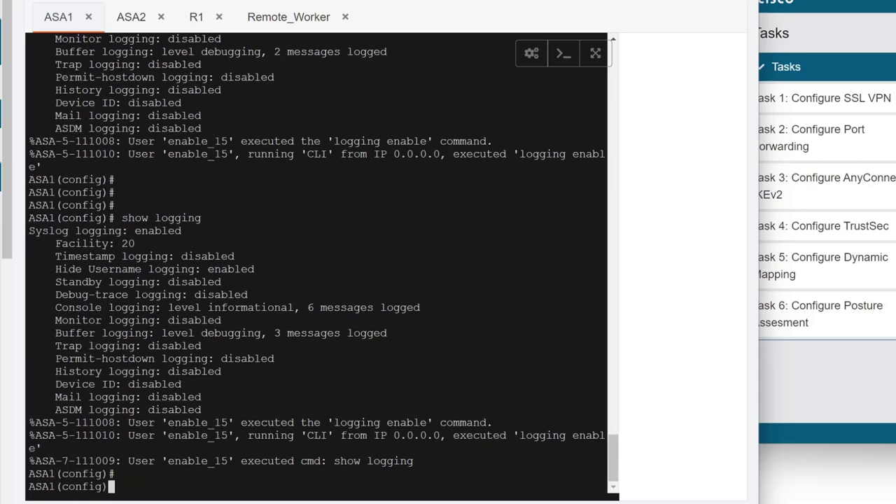
key("Up")
key("Return")
key("Return")
key("Return")
key("Return")
key("Return")
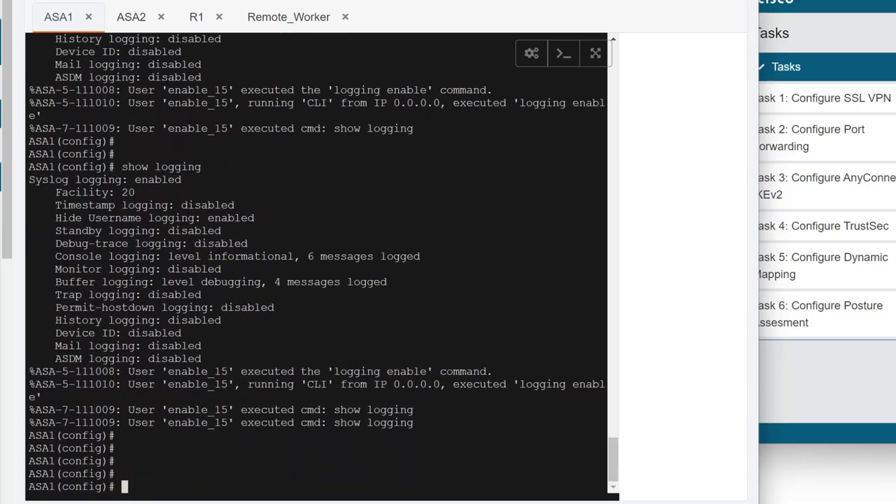
type("show route")
key("Return")
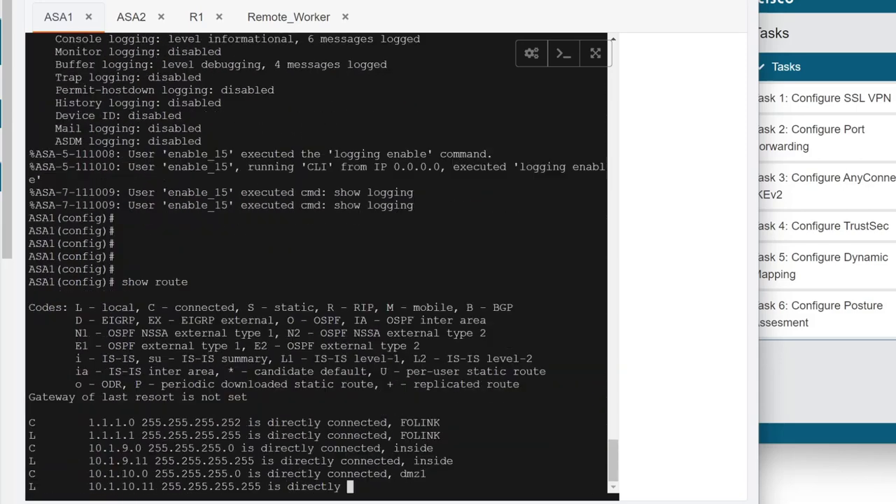
key("Return")
key("Return")
key("Return")
key("Return")
key("Return")
key("Return")
key("Return")
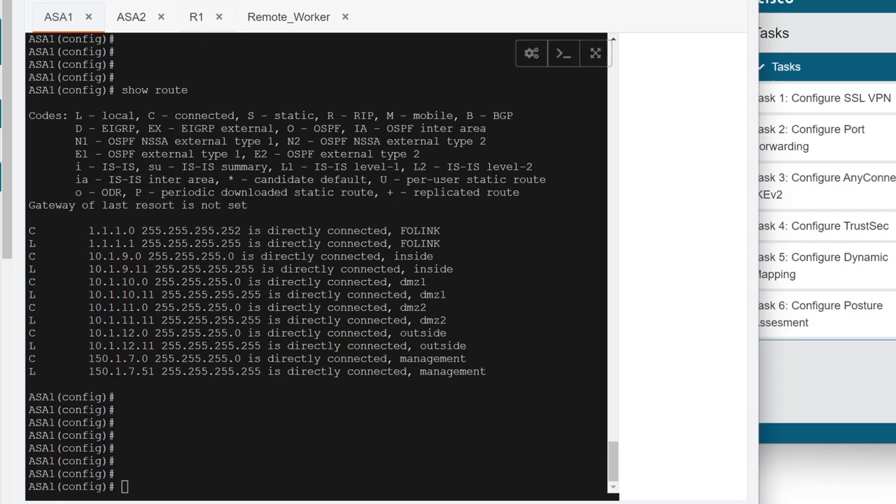
Exit interface configuration mode on R1's console.
left_click(192, 16)
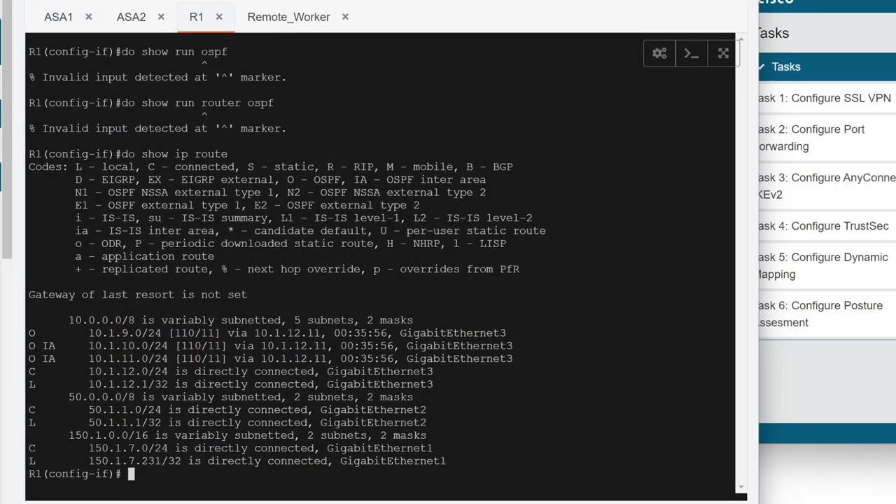
key("Return")
key("Return")
key("Return")
type("exit")
key("Return")
type("show ")
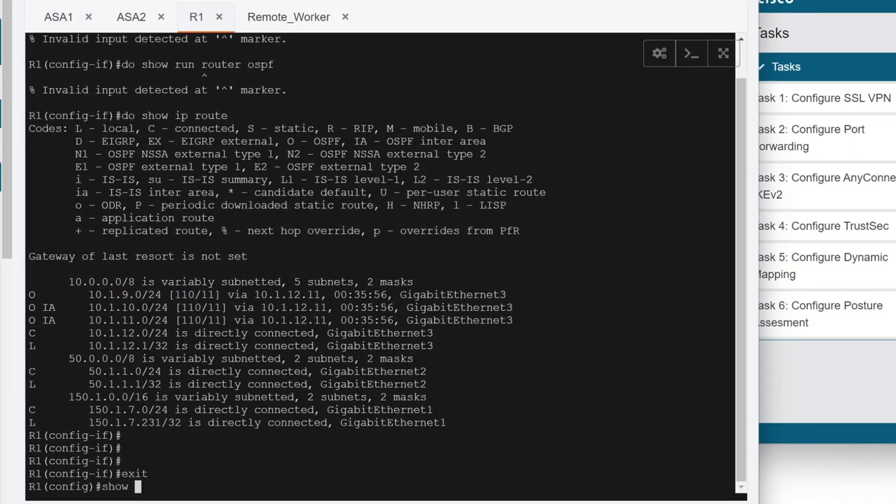
type("ip route")
key("Return")
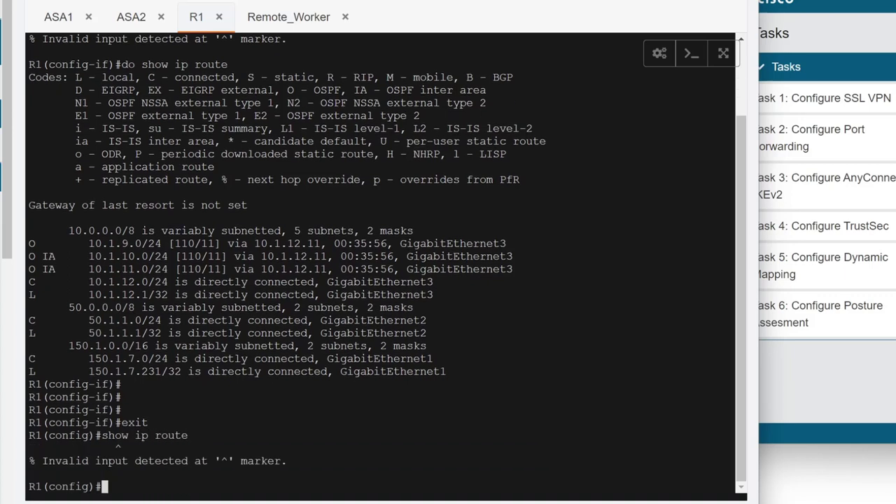
Run 'do sh ip int br' on R1 to confirm its three interfaces are up.
type("do sh int br")
key("Return")
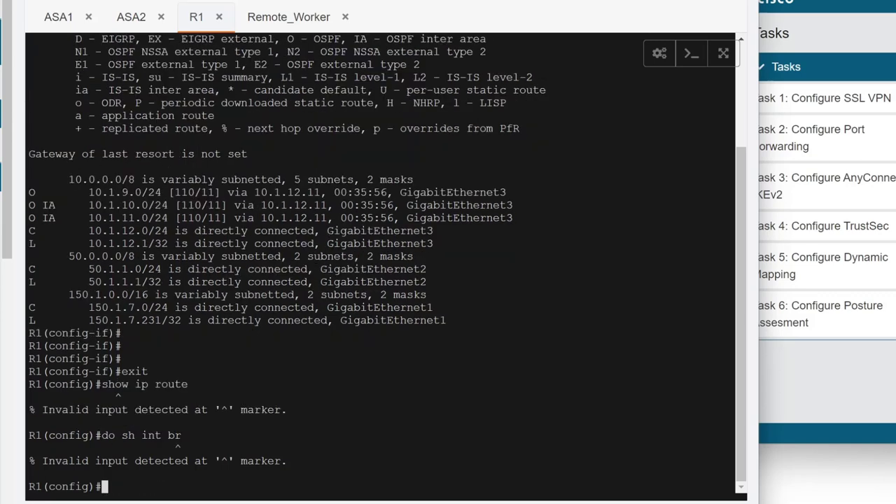
key("Up")
key("Left")
key("Left")
key("Left")
key("Left")
key("Left")
key("Left")
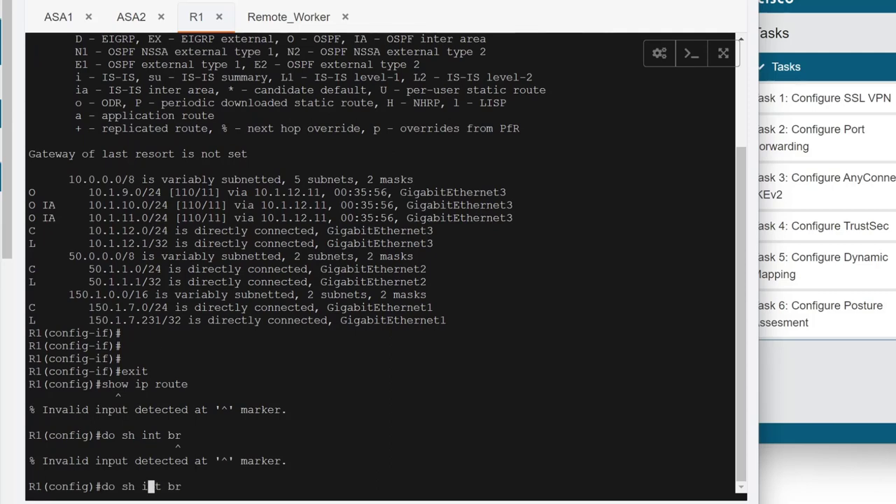
type("ip")
key("Return")
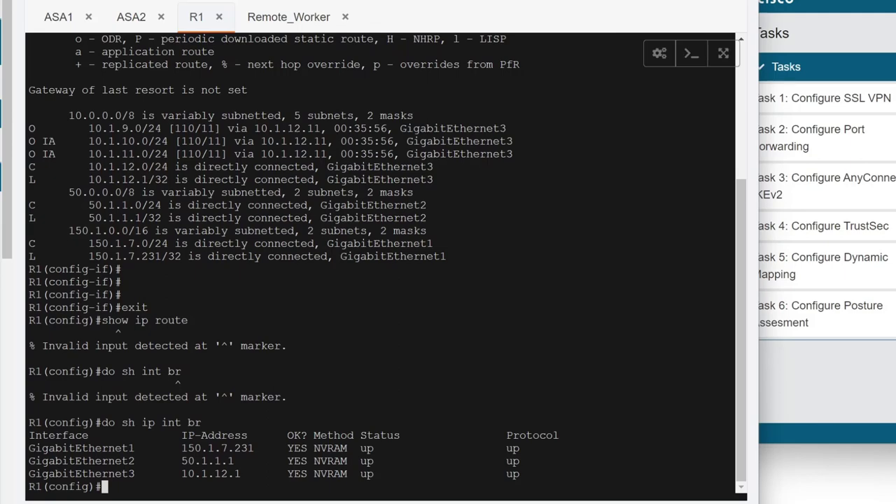
Note ASA1's 10.1.12.0 outside route, then confirm R1's OSPF neighbor 150.1.7.51 is FULL/BDR.
left_click(56, 23)
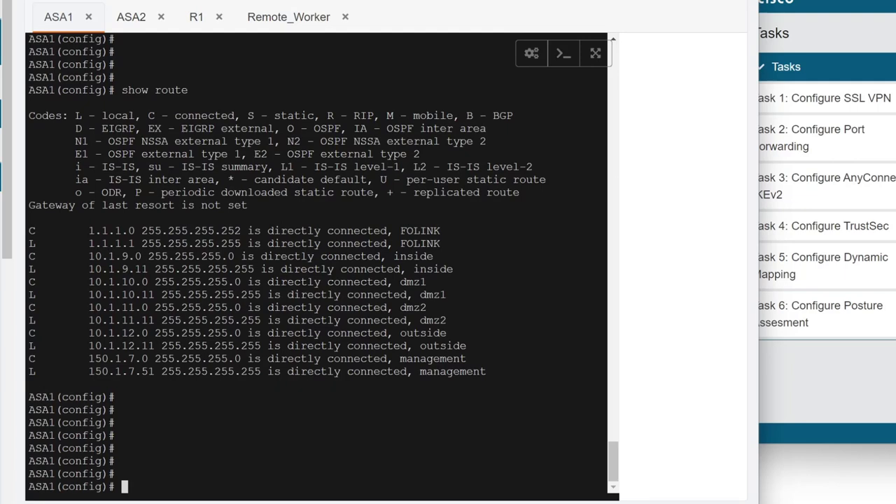
left_click_drag(83, 333, 121, 333)
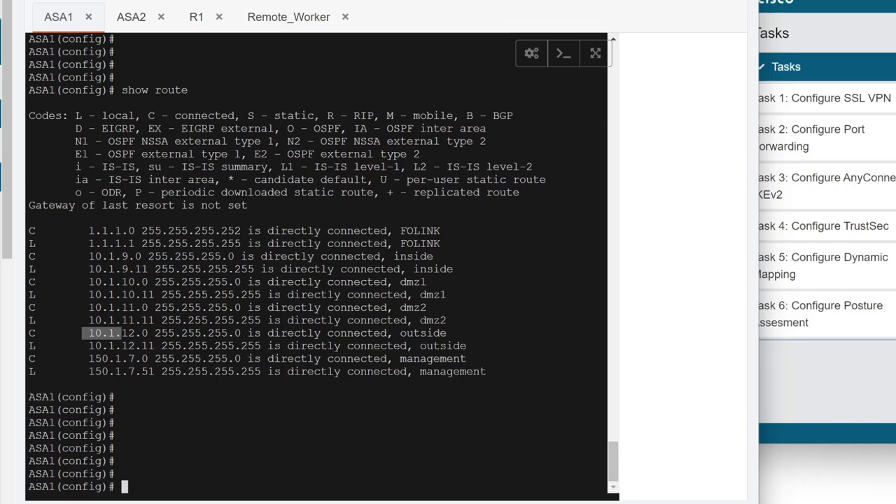
key("Escape")
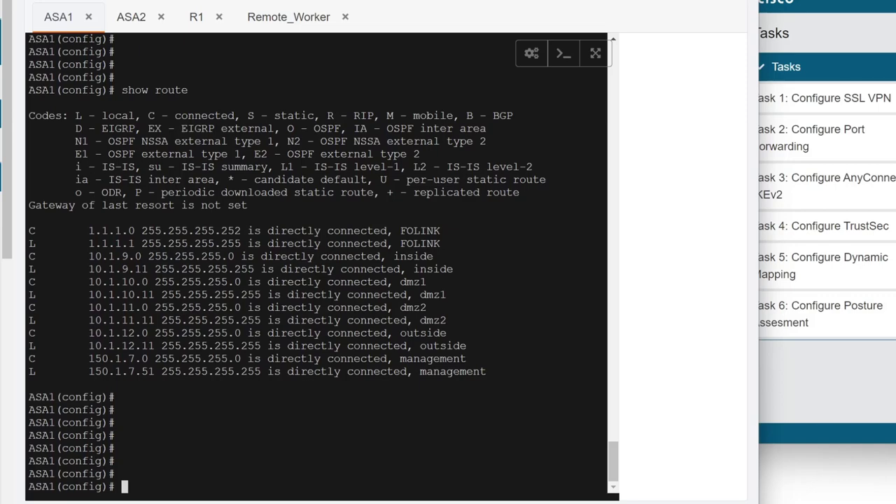
left_click(196, 17)
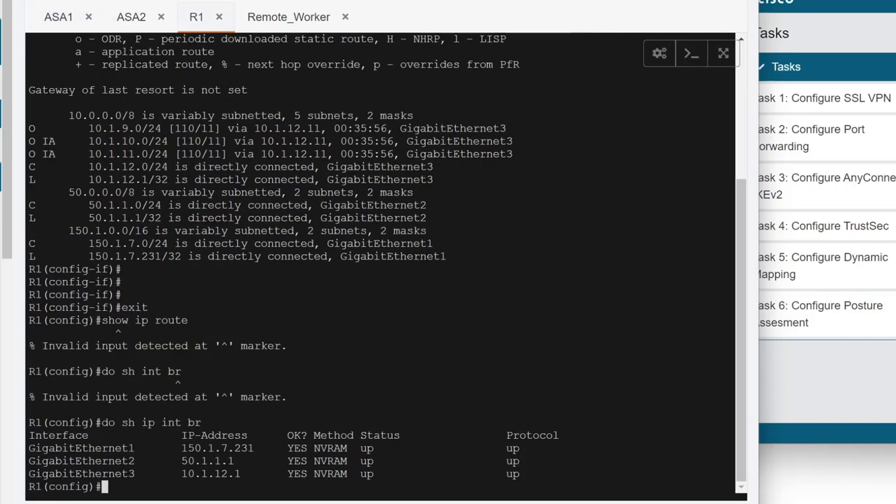
type("do show ip o")
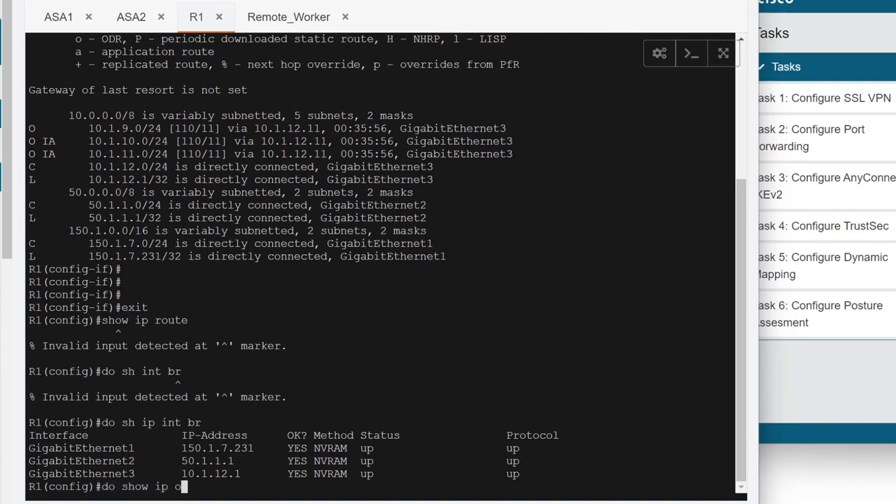
type("spf ne")
key("Return")
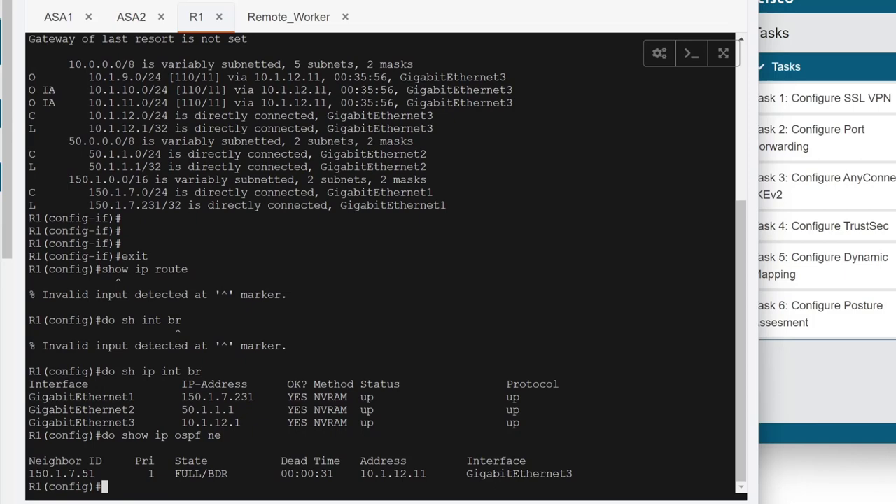
Run show ospf neighbor on ASA1, confirming 150.1.7.231 is FULL/DR on outside.
left_click(69, 31)
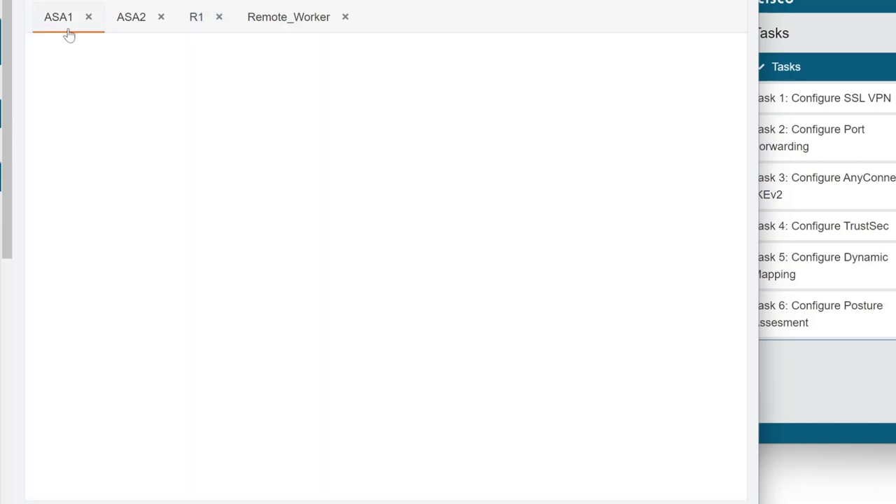
type("show ip os")
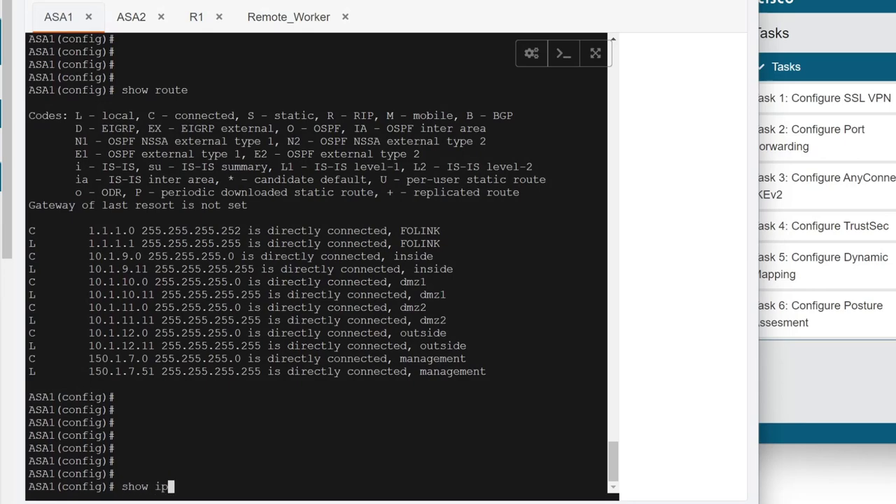
key("Tab")
key("BackSpace")
key("BackSpace")
key("BackSpace")
key("BackSpace")
key("BackSpace")
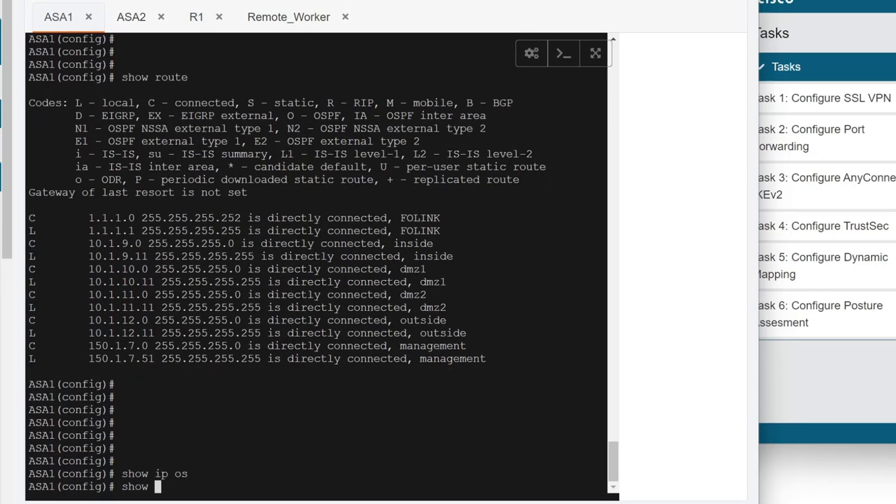
type("os")
key("Tab")
type("?ne")
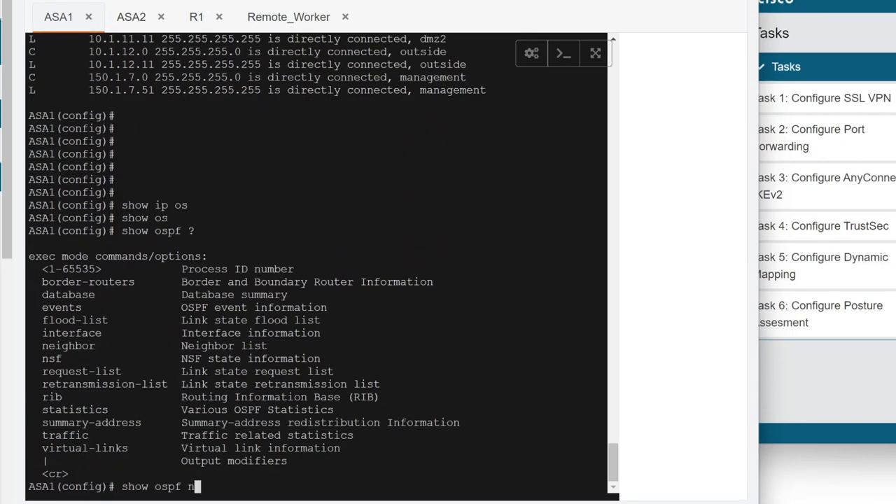
key("Tab")
key("Return")
key("Return")
key("Return")
key("Return")
key("Return")
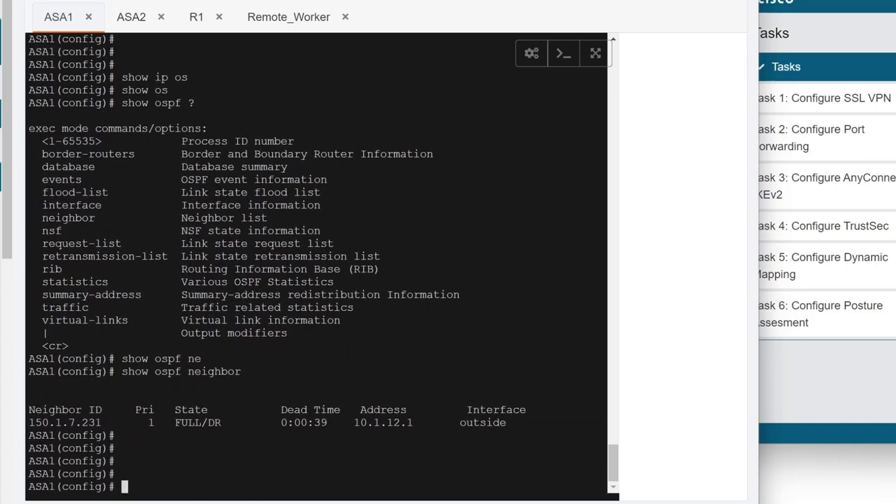
key("Return")
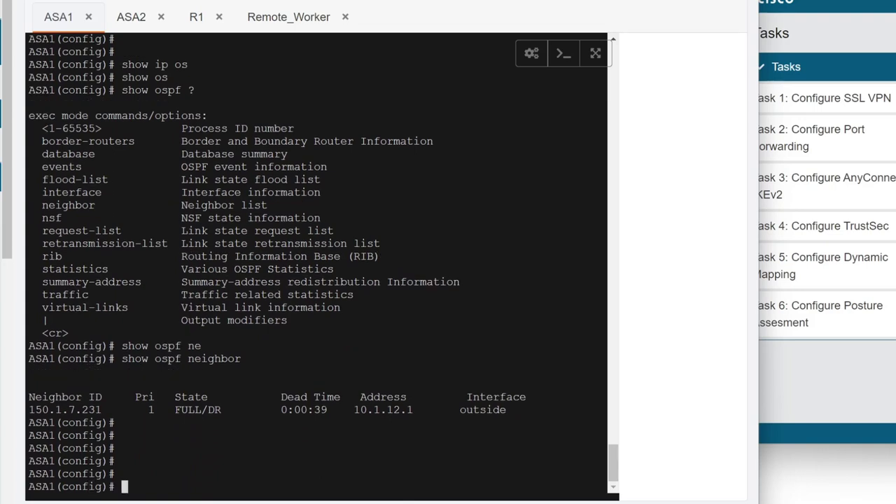
left_click(251, 25)
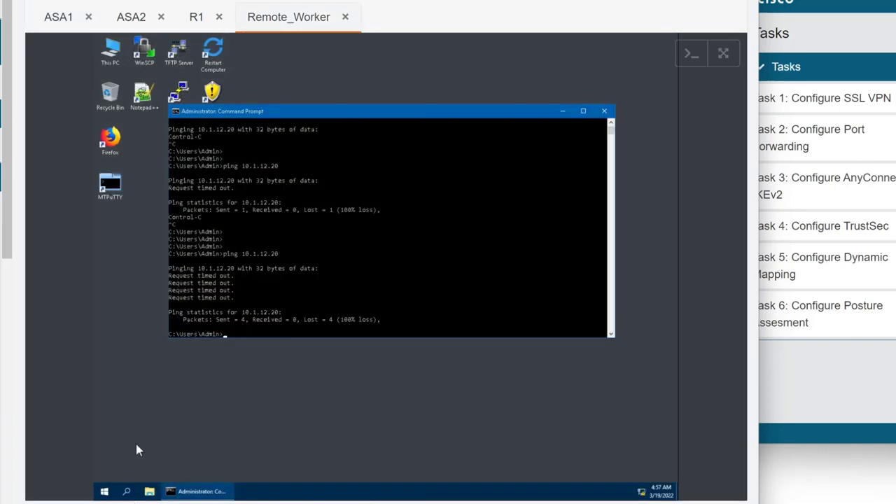
left_click(115, 148)
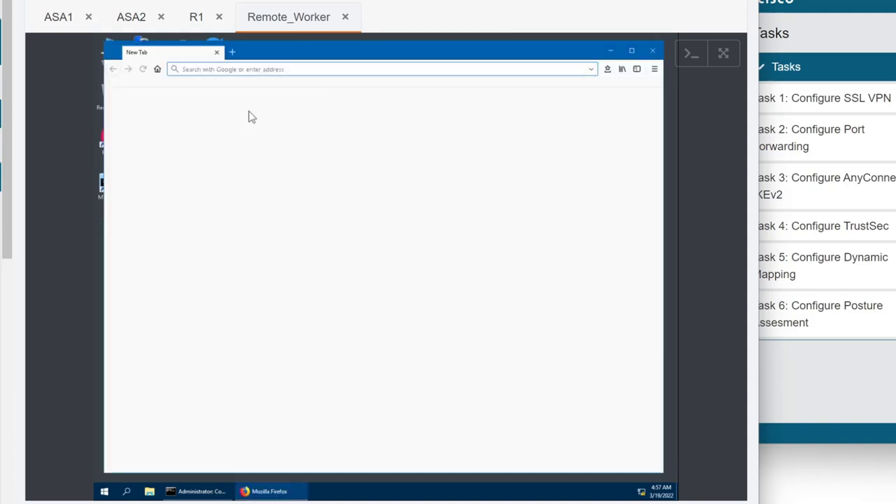
type("ht")
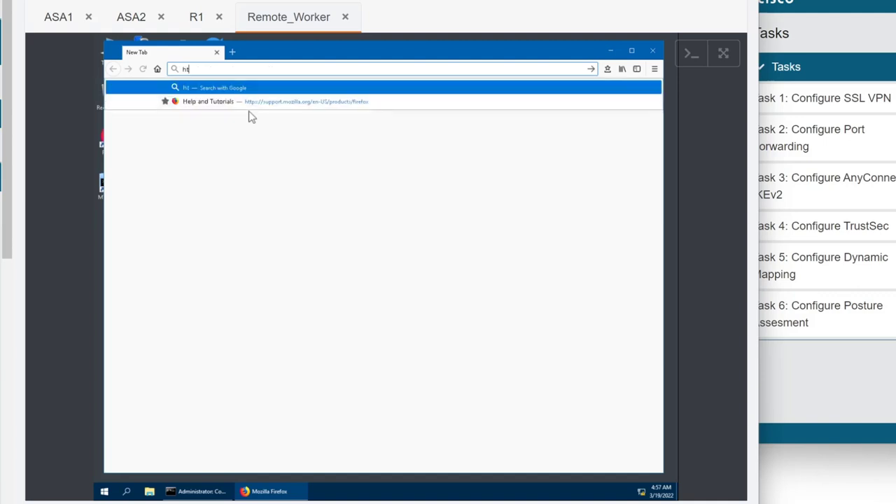
type("tps")
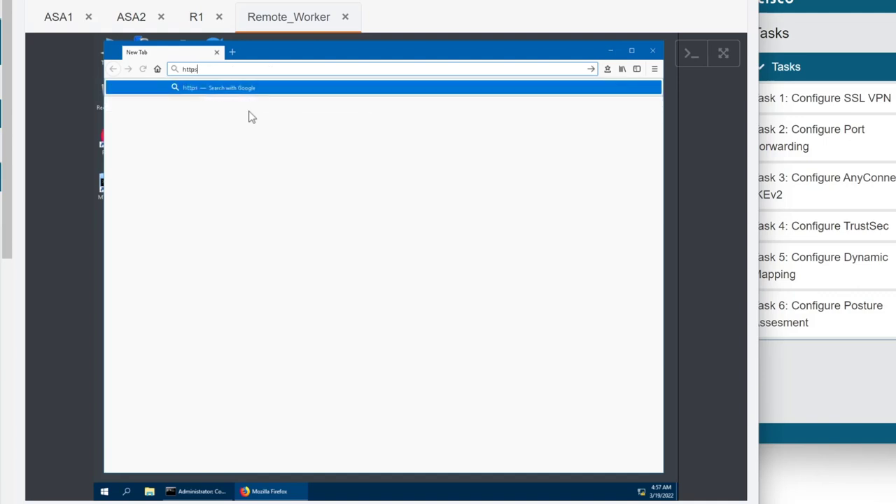
type("://")
left_click(82, 15)
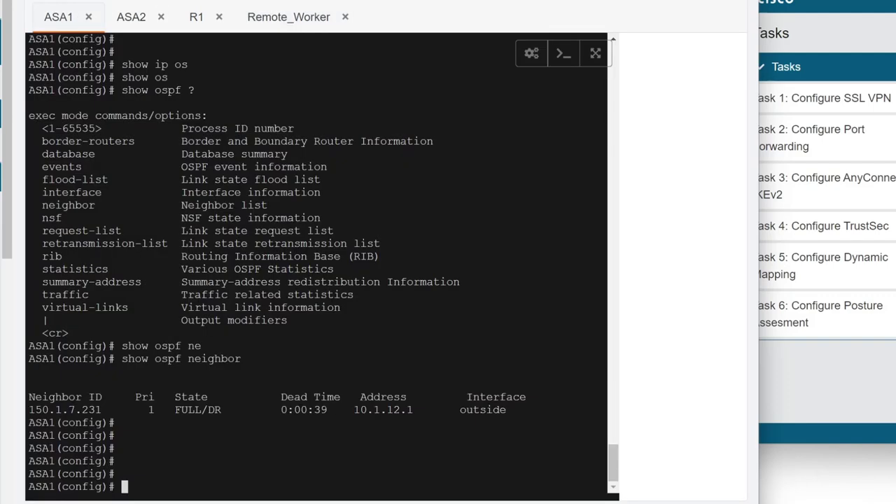
Run 'show int ip br' on ASA1, showing 10.1.12.11 and 150.1.7.51 on up interfaces.
type("show int ip br")
key("Return")
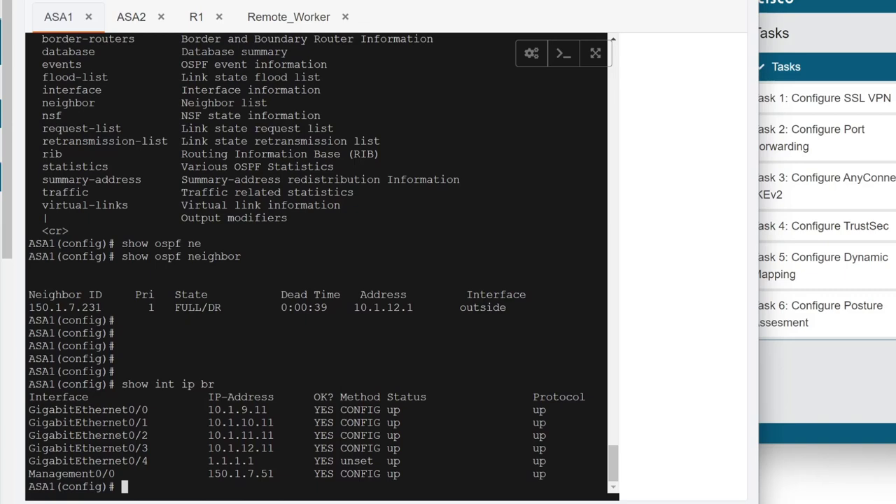
Refresh ASDM on Management_PC from the ASA, dismissing the unlicensed notice, then return to ASA1.
left_click(462, 30)
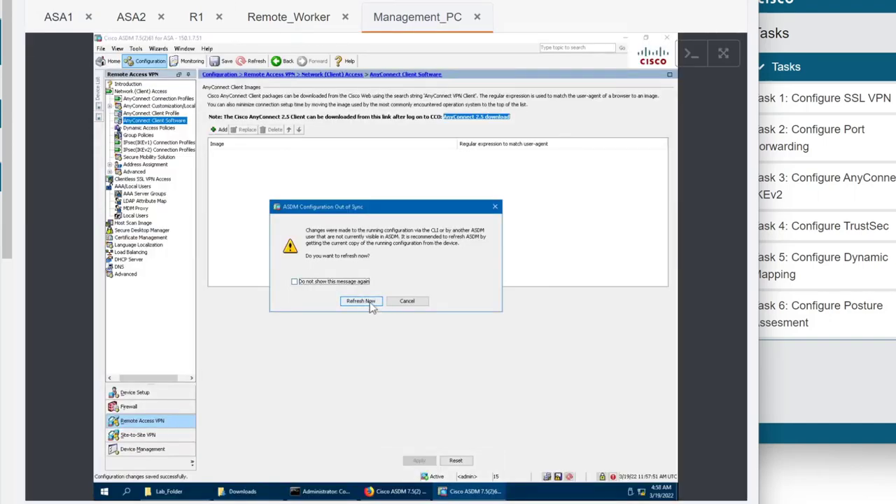
left_click(371, 305)
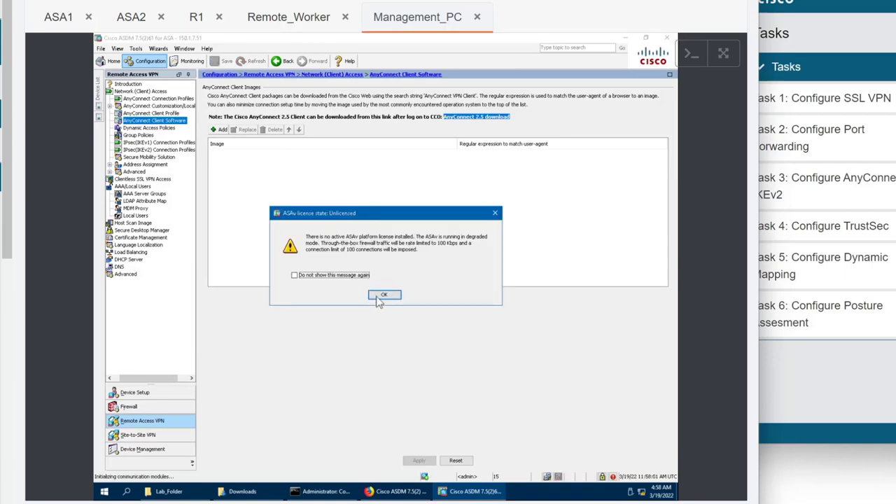
left_click(384, 296)
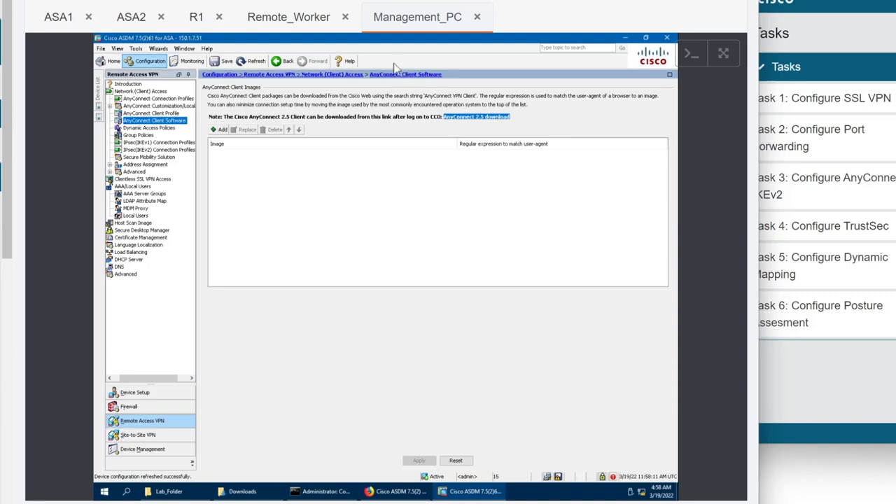
left_click(297, 21)
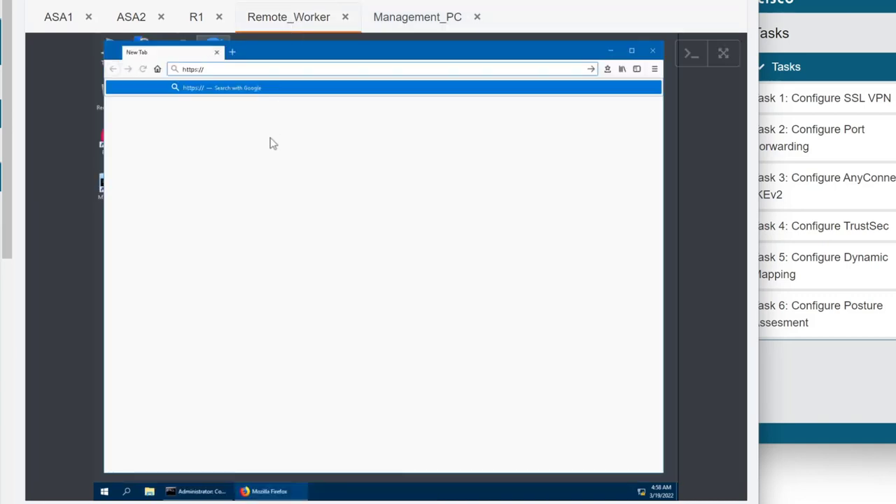
left_click(409, 21)
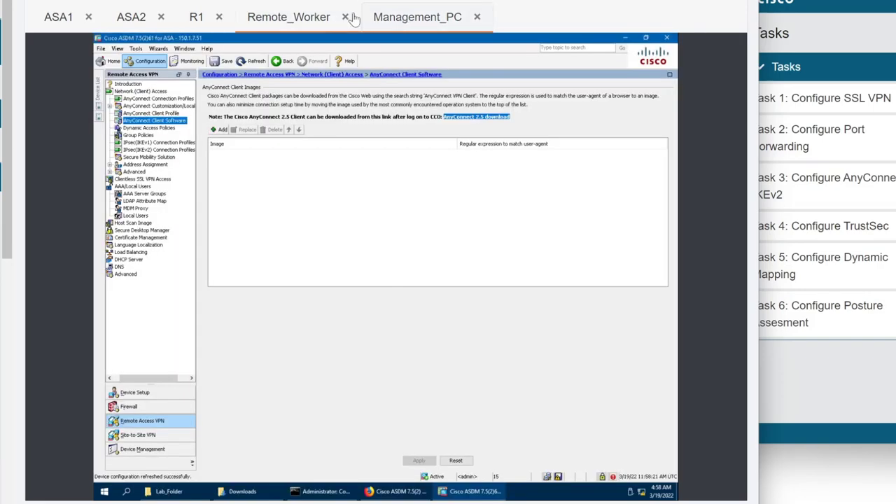
left_click(60, 21)
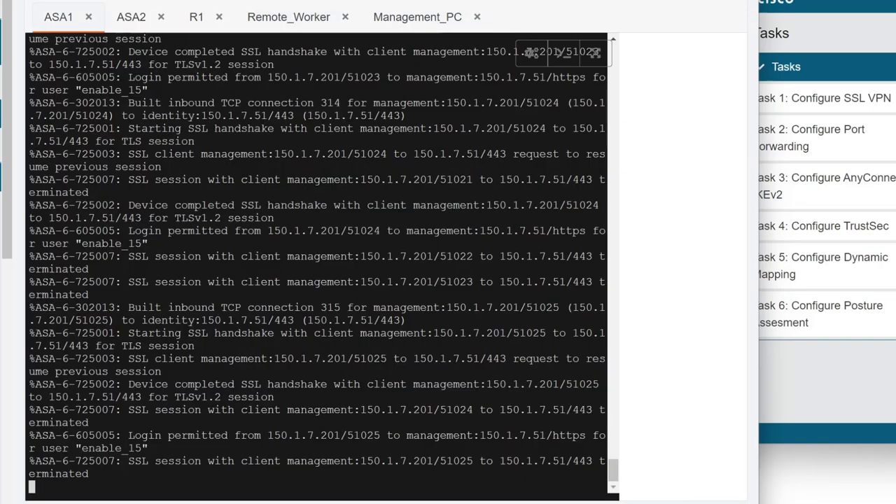
Disable logging on ASA1 with 'no logging enable'.
key("Return")
key("Return")
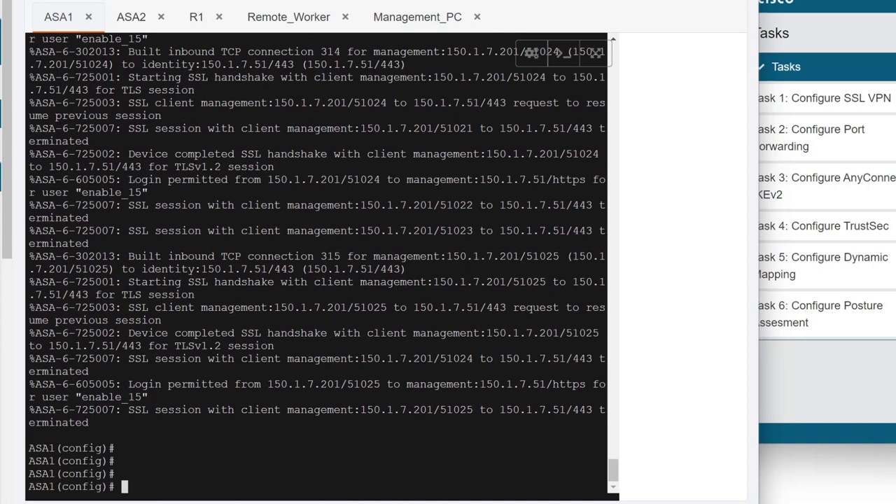
type("no  logg")
key("Tab")
type("en")
key("Tab")
key("Return")
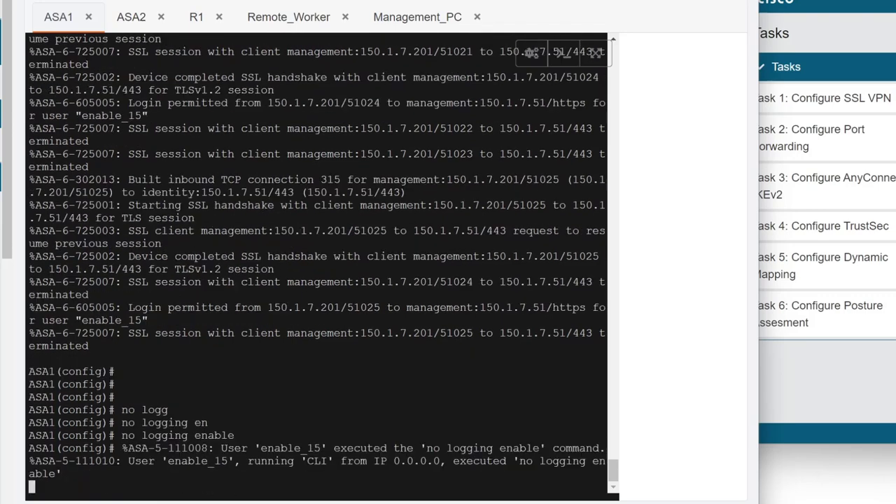
key("Return")
key("Return")
key("Return")
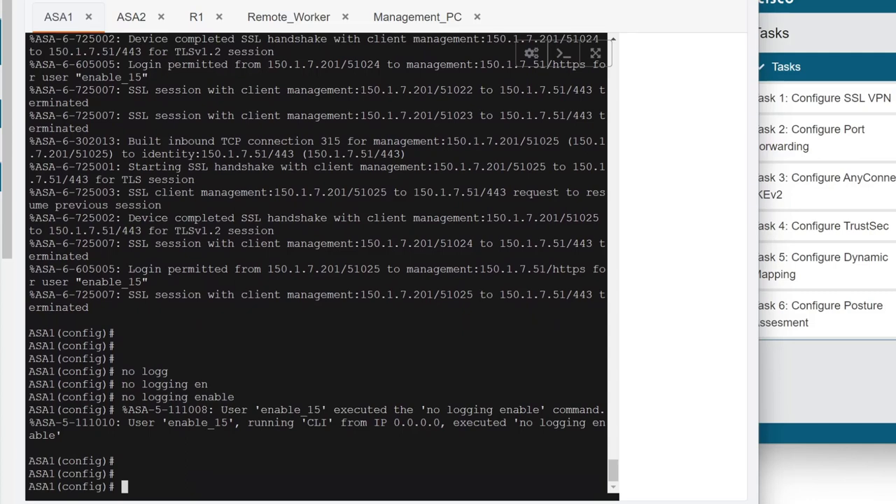
Run 'show int ip br' and 'show nameif' to confirm outside is GigabitEthernet0/3 at 10.1.12.11.
type("show ip")
key("BackSpace")
key("BackSpace")
type("nt ip br")
key("Return")
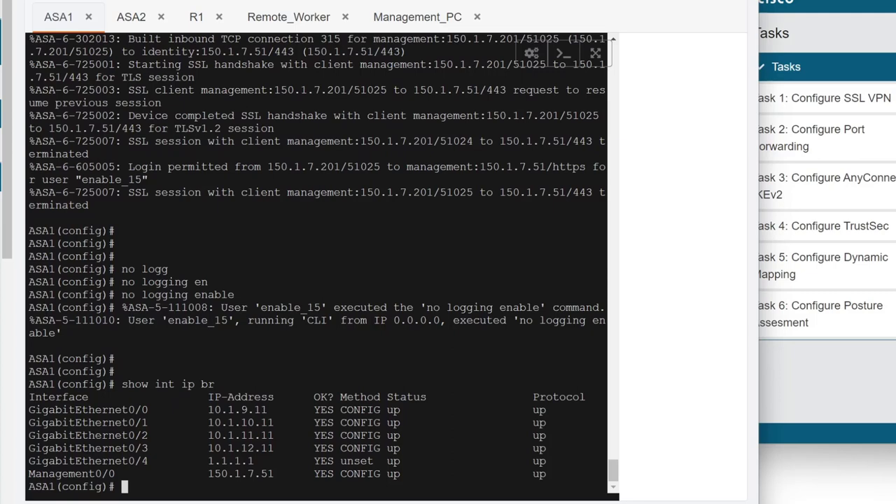
type("show nameif")
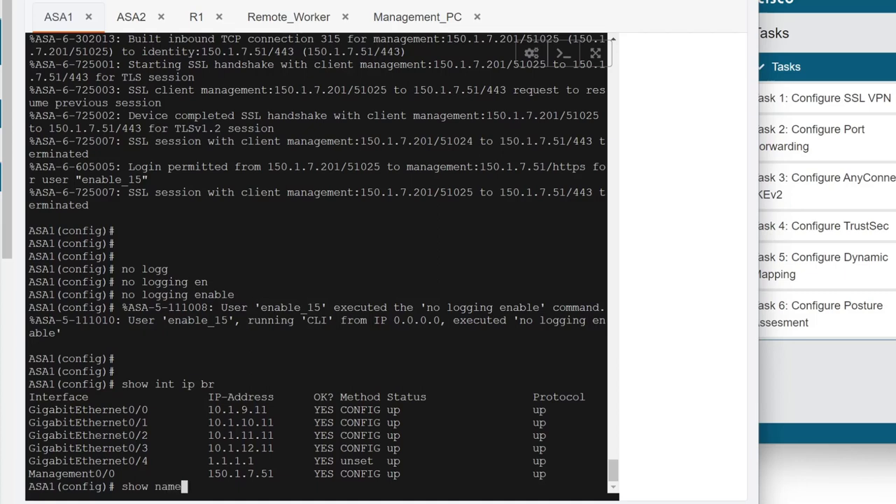
key("Return")
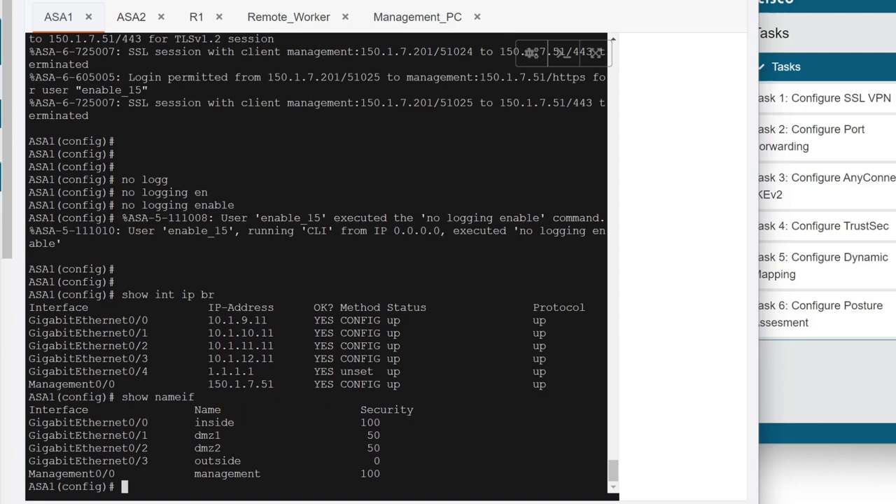
left_click(308, 18)
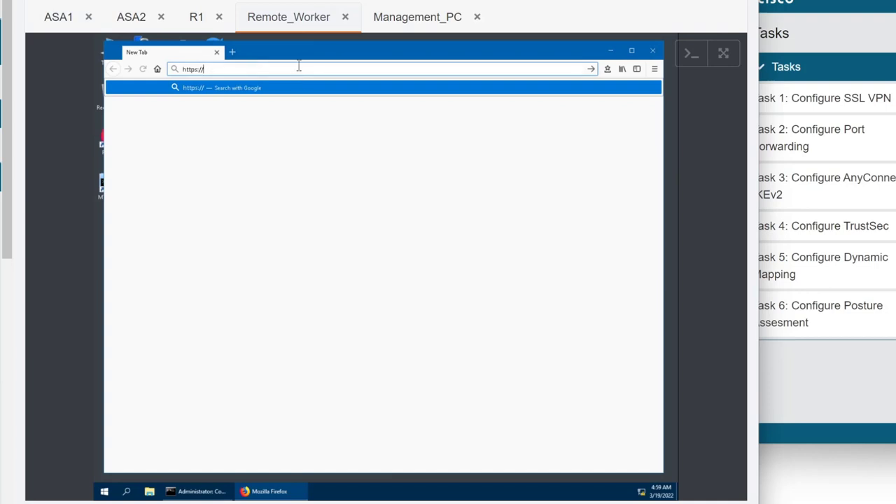
type("10.1.12.11")
key("Return")
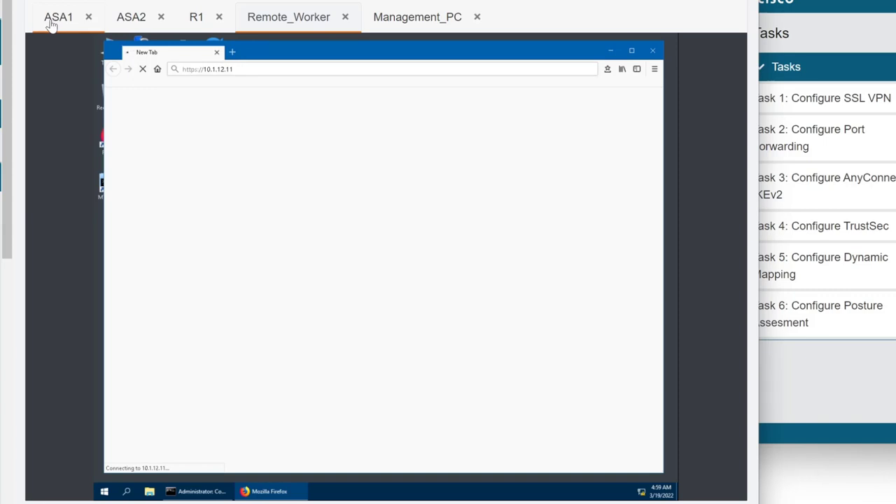
left_click(418, 17)
left_click(357, 301)
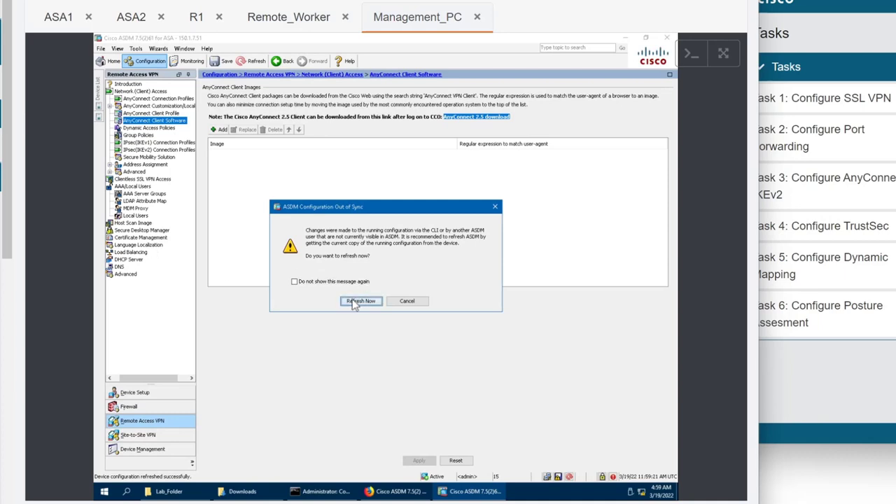
On AnyConnect Connection Profiles, allow SSL access on outside, enable AnyConnect client access, and agree to designate an image.
key("Return")
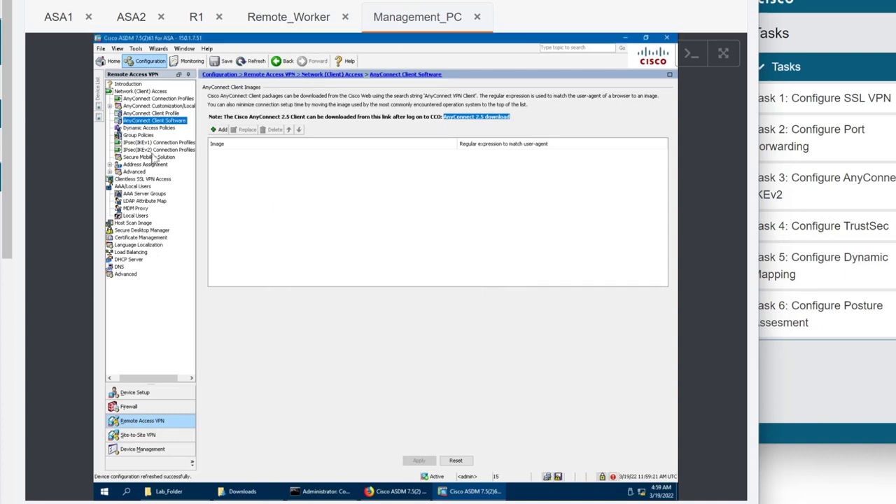
left_click(156, 113)
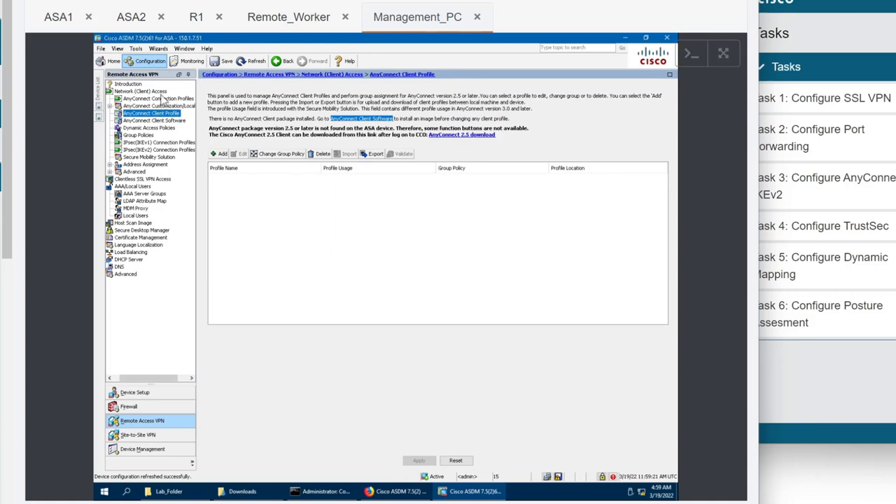
left_click(161, 98)
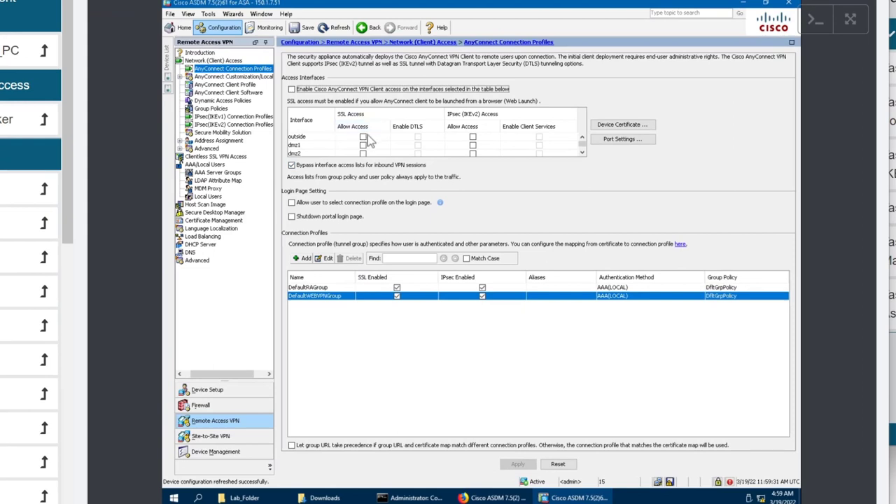
left_click(362, 138)
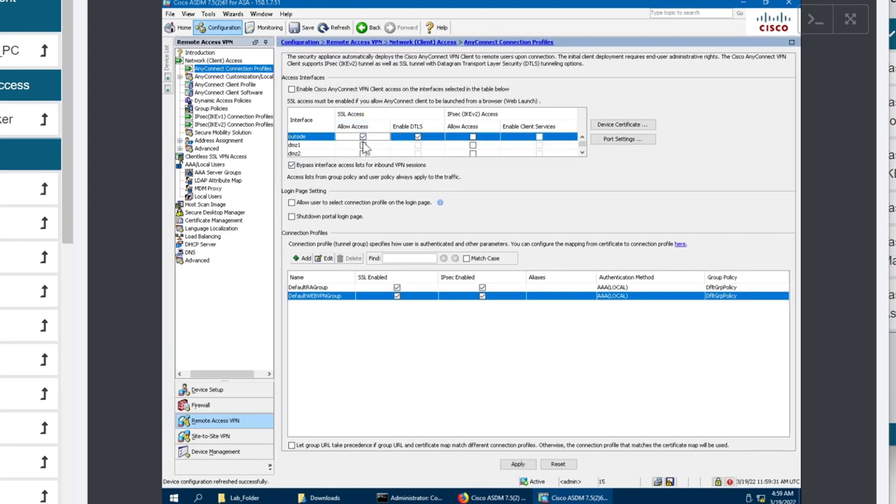
left_click(292, 90)
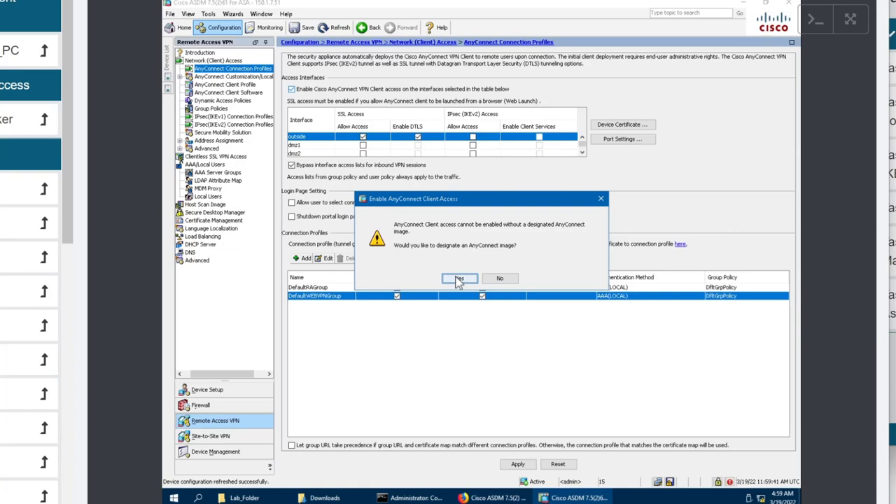
left_click(459, 279)
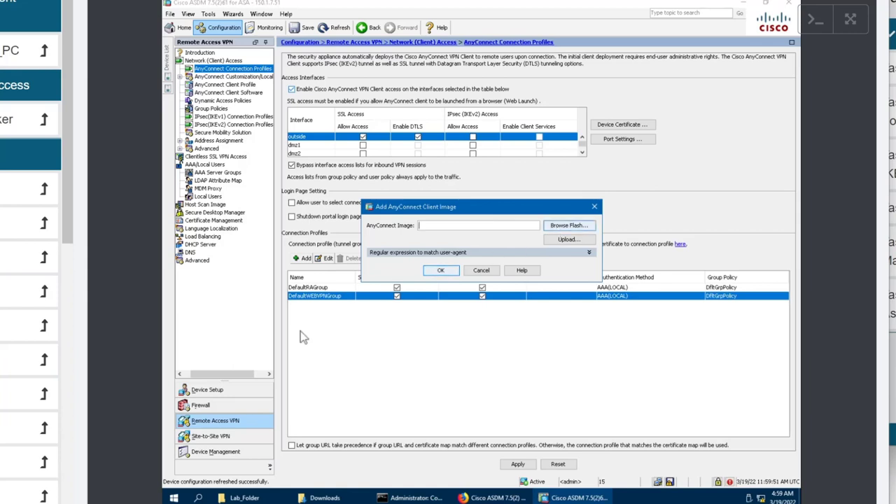
Look over the Lab_Folder window and close the flash file list without selecting a file.
left_click(254, 496)
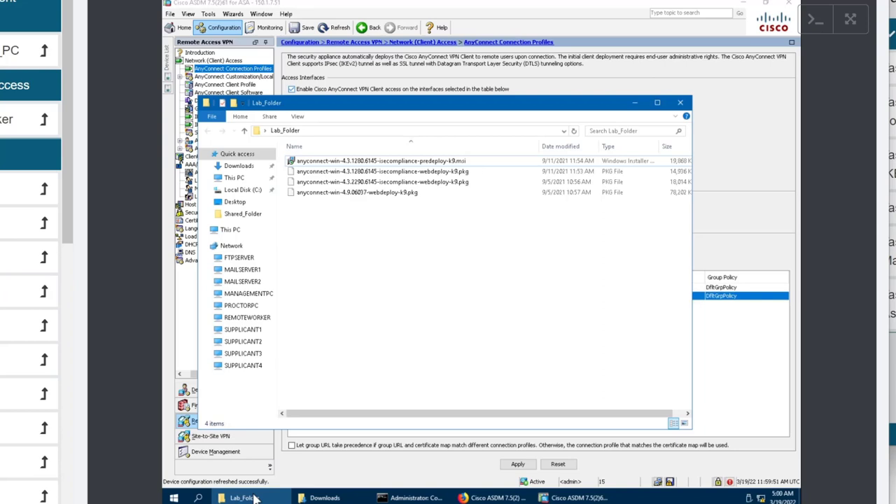
left_click(254, 497)
right_click(254, 497)
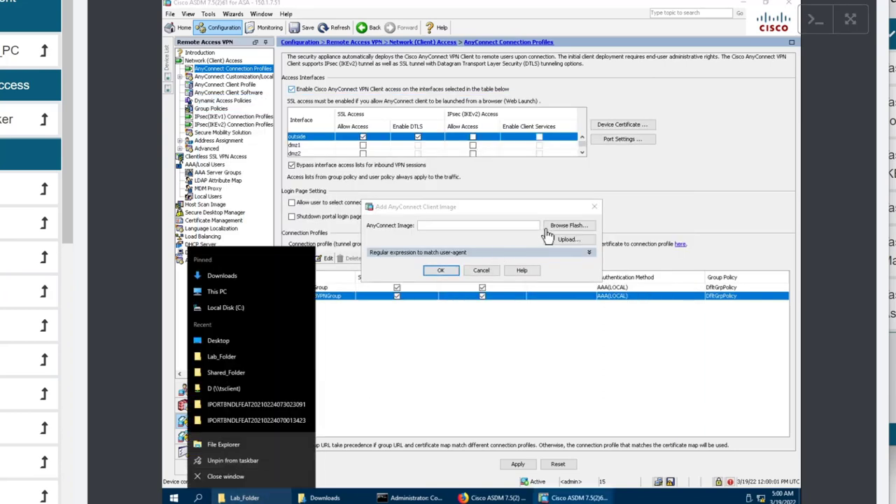
left_click(460, 372)
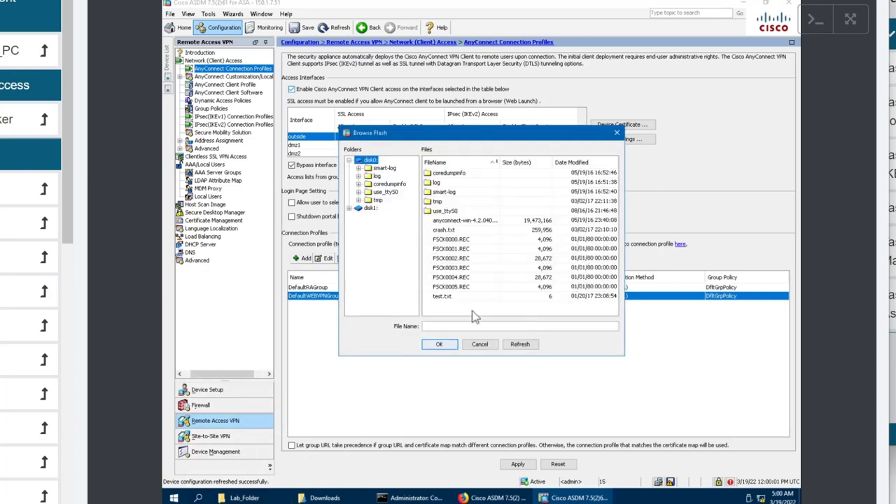
left_click(480, 344)
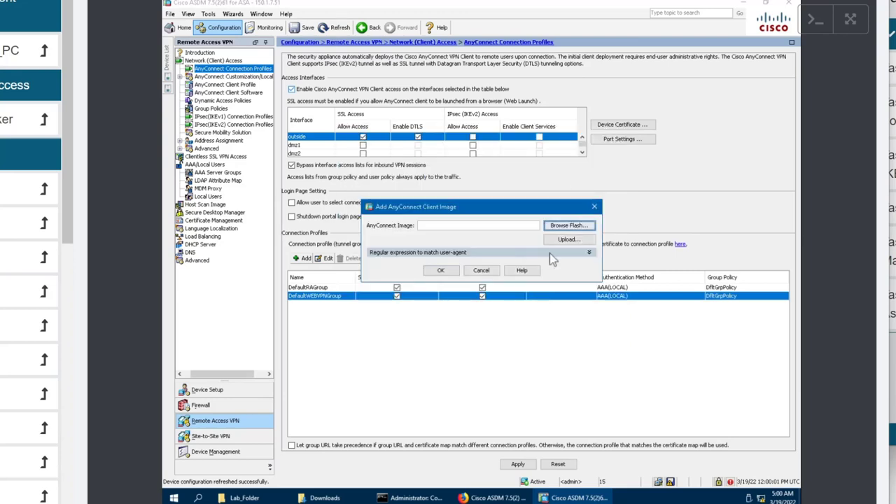
Upload anyconnect-win-4.9.06037-webdeploy-k9.pkg from Desktop > Lab_Folder to flash and add it as the client image.
left_click(569, 239)
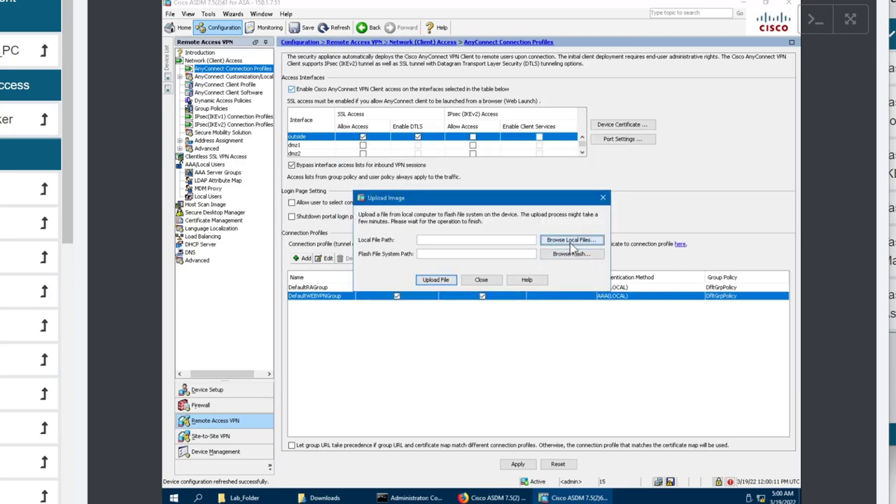
left_click(570, 241)
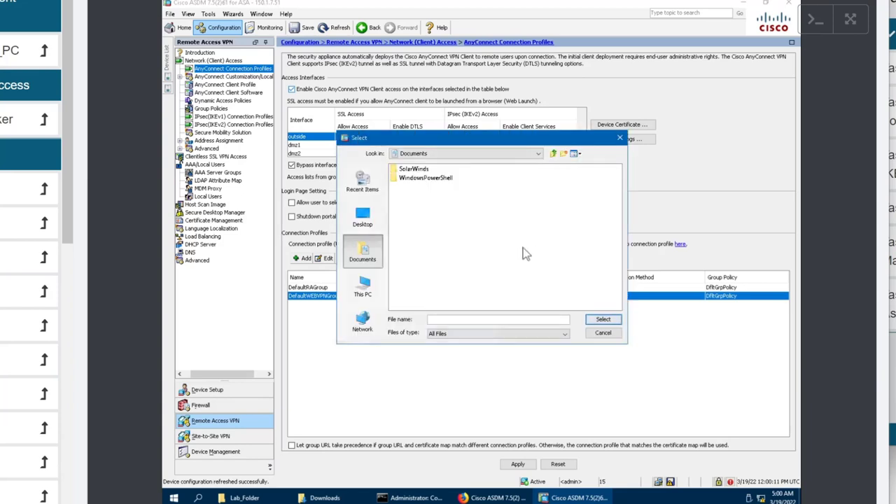
left_click(364, 287)
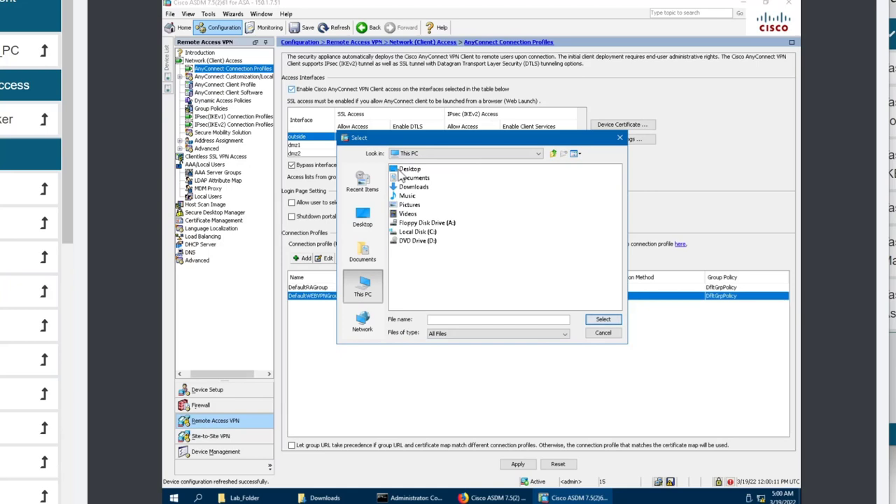
double_click(408, 170)
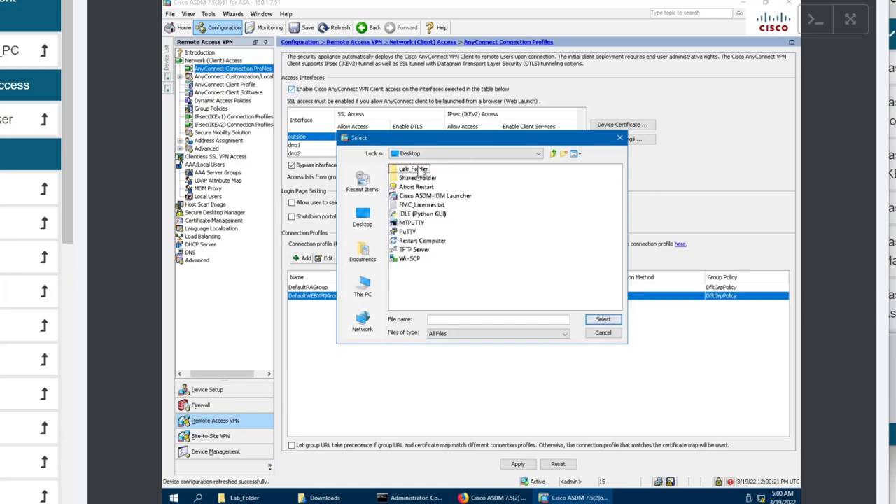
left_click(419, 170)
double_click(419, 170)
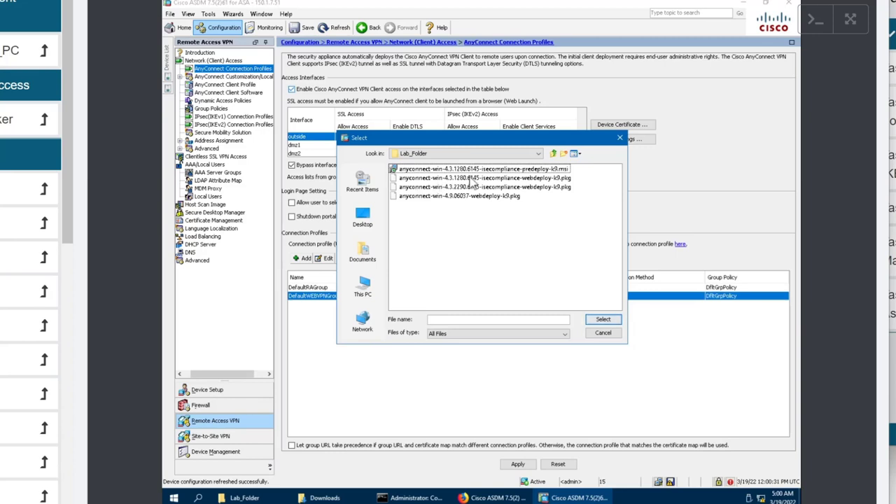
double_click(470, 198)
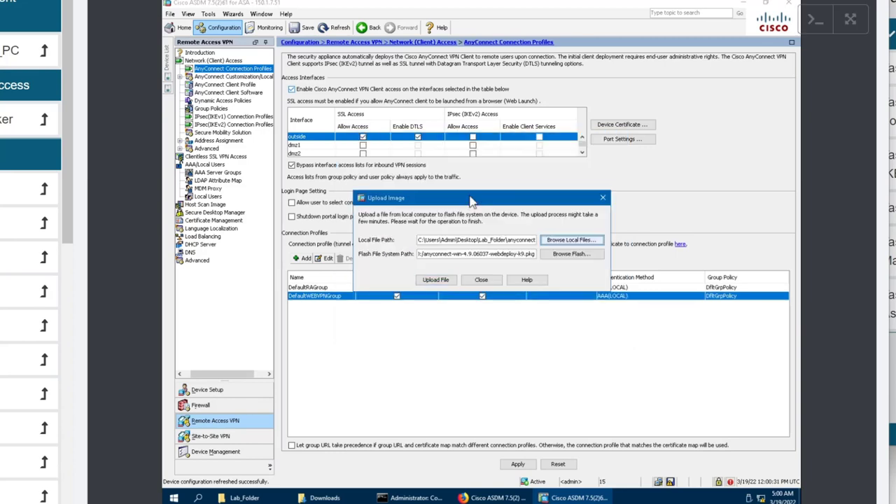
left_click(437, 280)
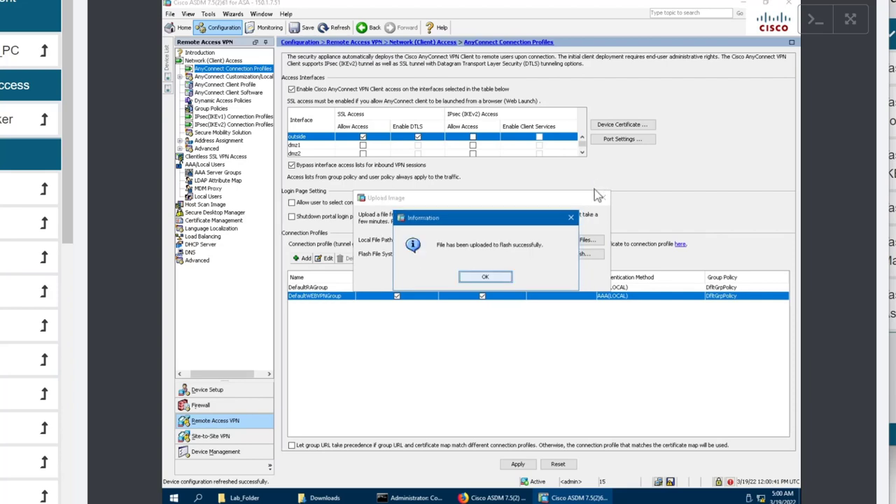
left_click(503, 281)
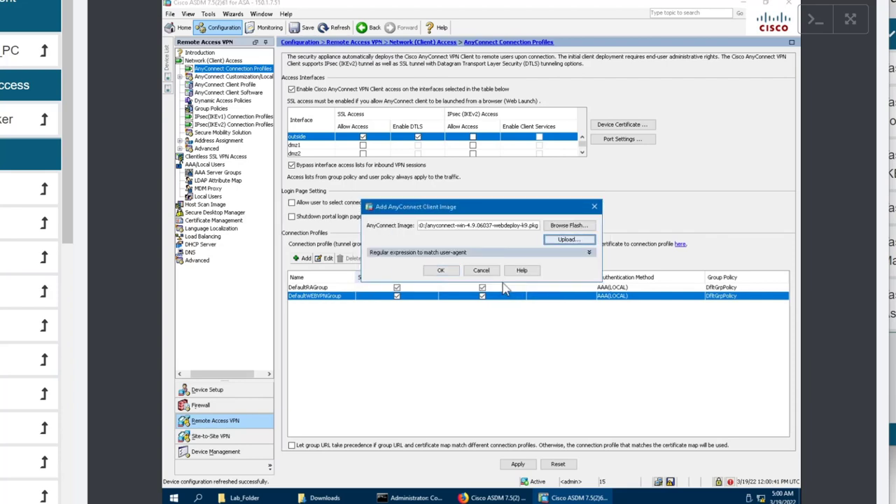
left_click(442, 271)
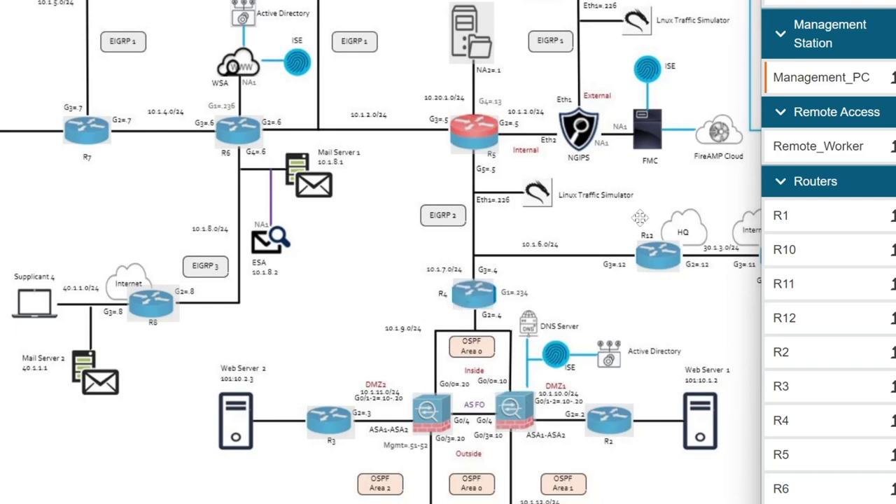
Switch to the Management_PC session showing ASDM's AnyConnect Connection Profiles.
scroll(829, 280, "down", 1)
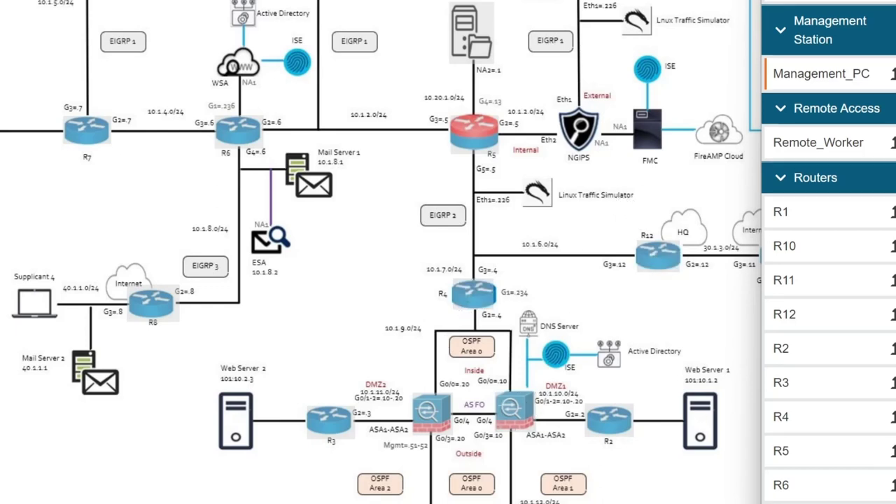
scroll(828, 252, "up", 1)
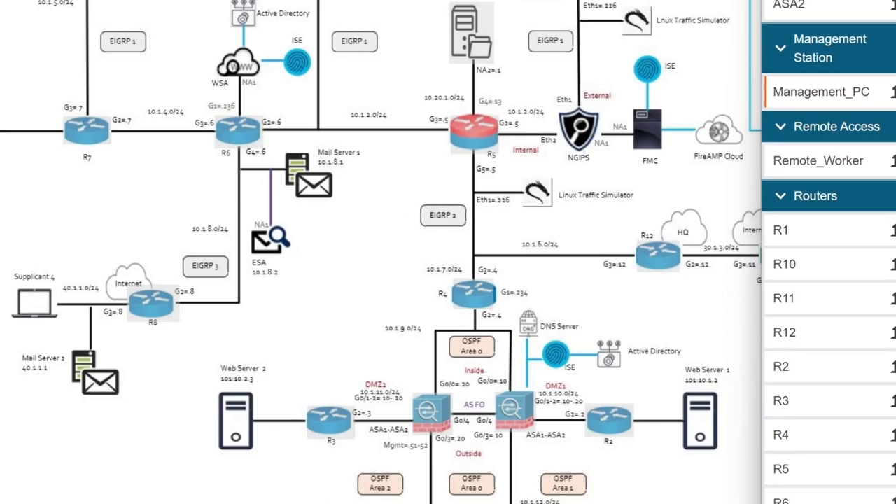
left_click(820, 93)
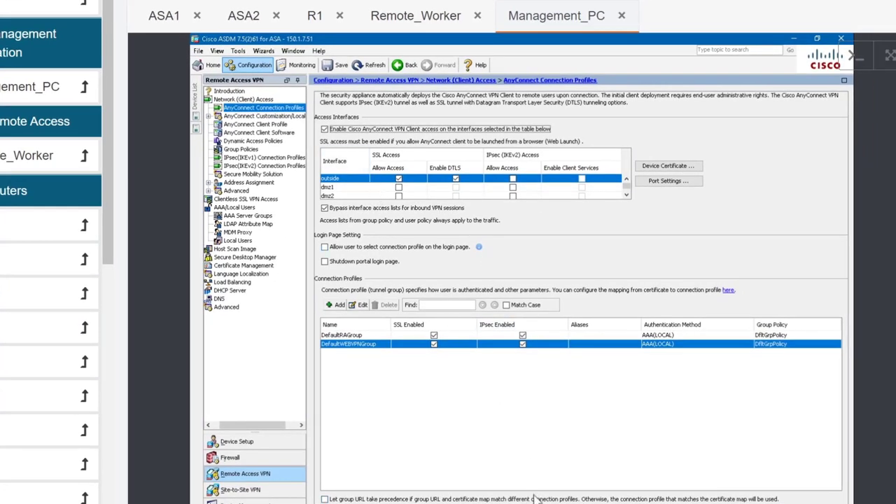
Apply and send the AnyConnect webvpn commands to the ASA, then bring up Remote_Worker.
left_click(537, 501)
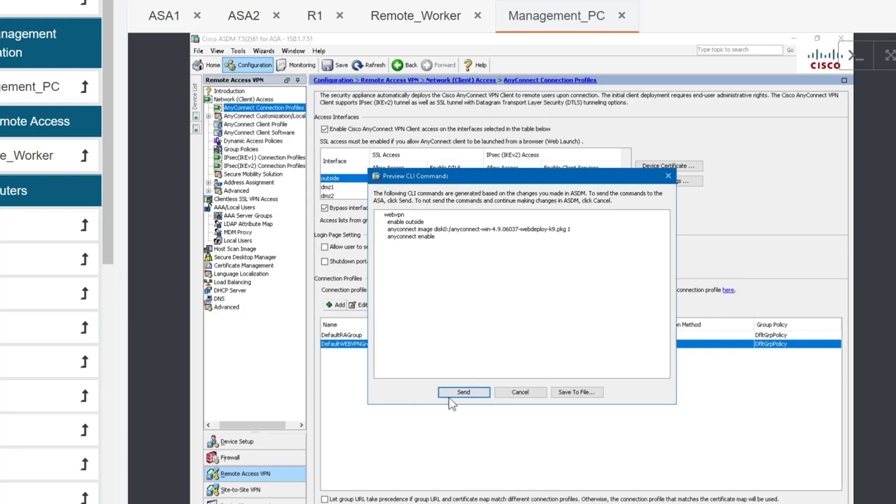
left_click(459, 393)
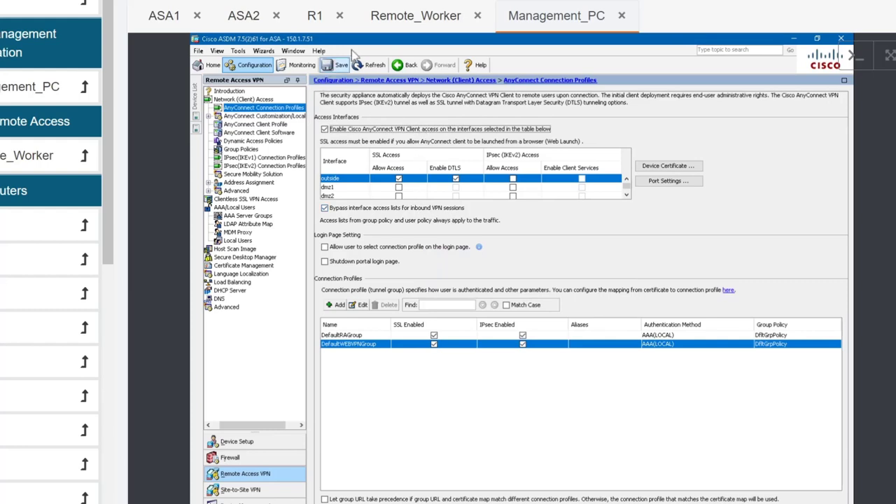
left_click(430, 27)
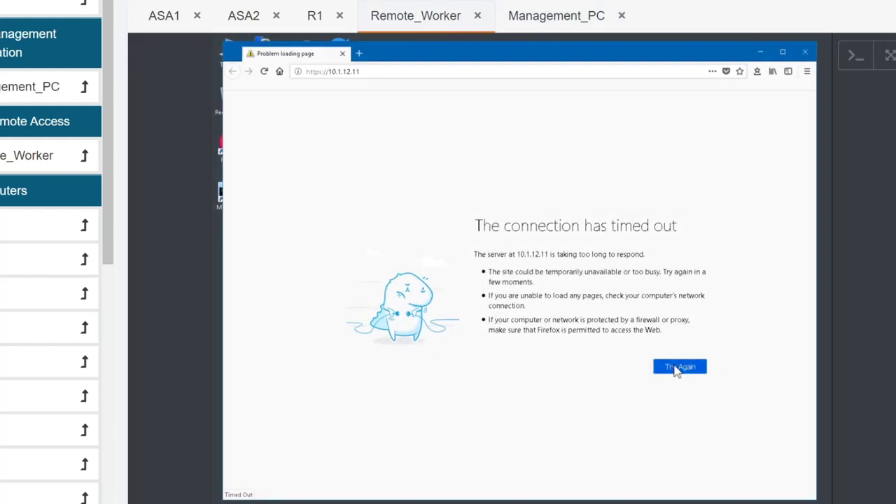
left_click(675, 369)
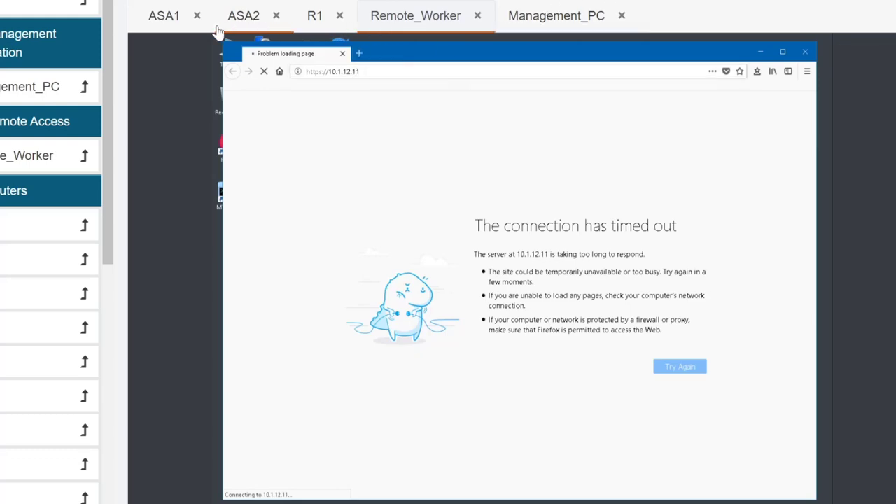
left_click(191, 27)
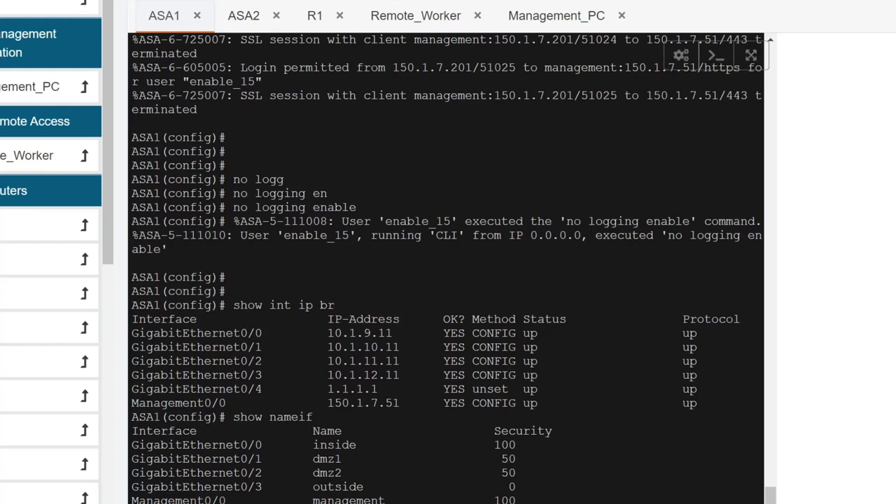
left_click(412, 15)
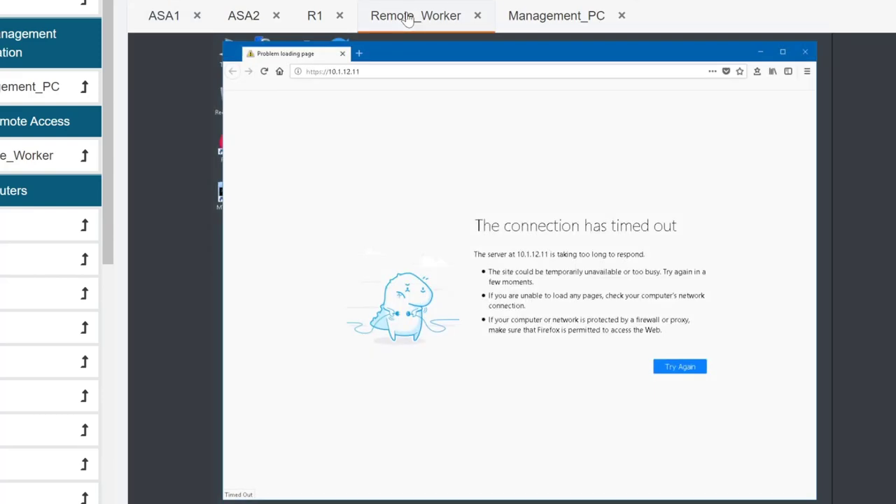
left_click(525, 25)
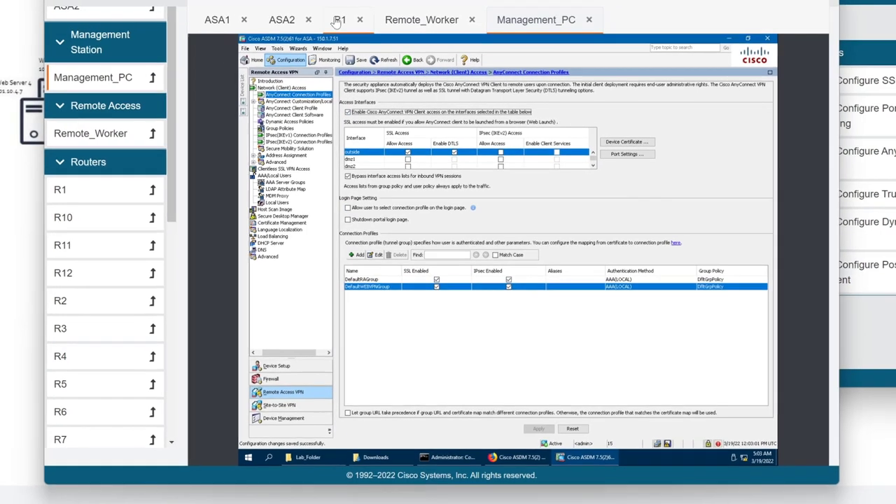
left_click(338, 20)
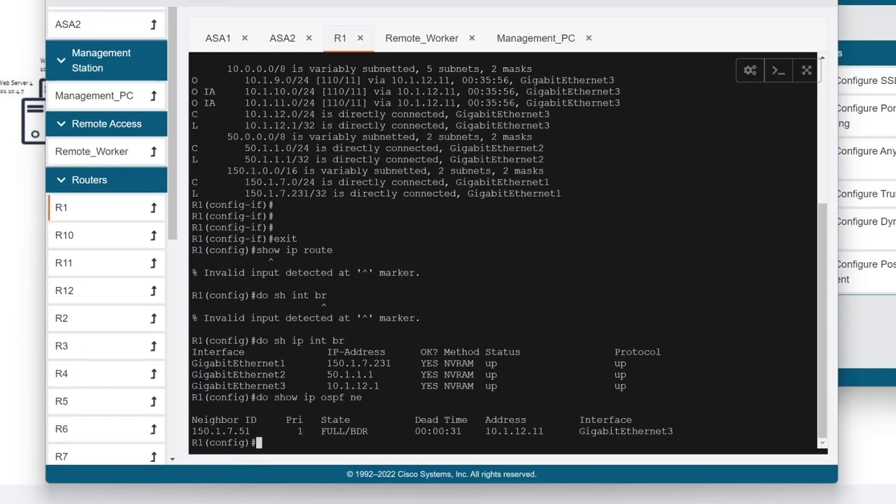
Display R1's routing table with do show ip route.
key("Return")
key("Return")
key("Return")
key("Return")
type("show route")
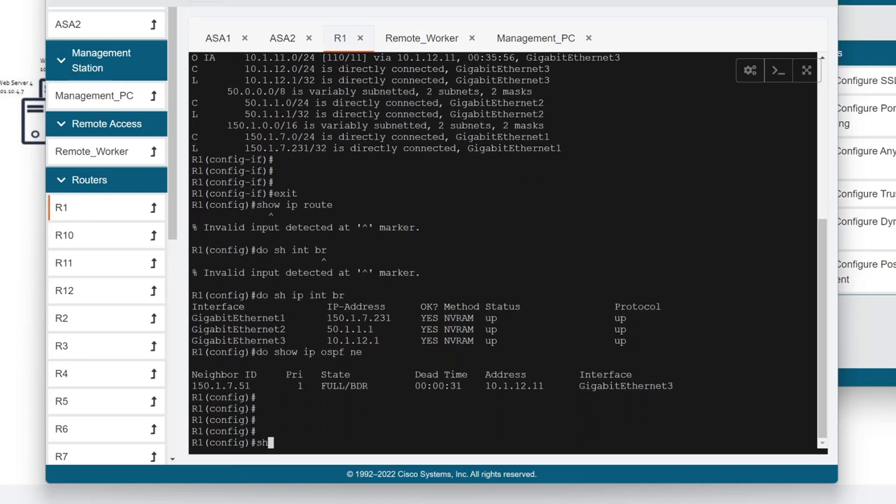
key("Return")
key("Up")
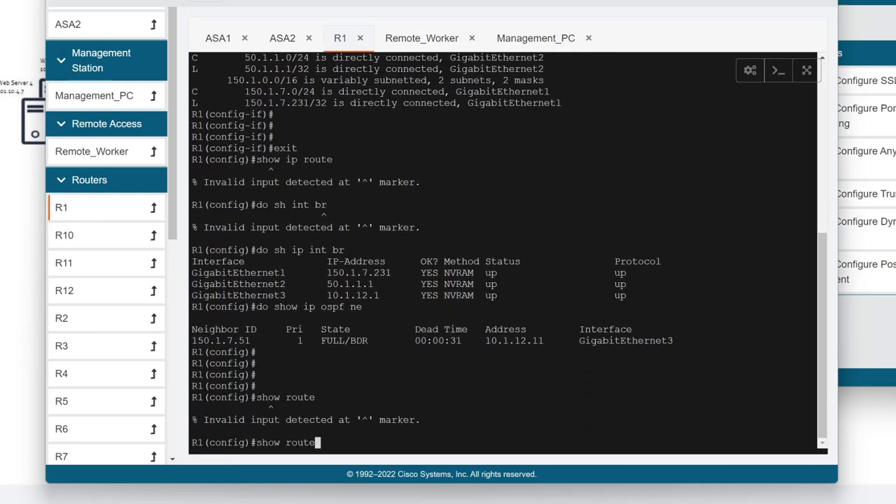
key("BackSpace")
key("BackSpace")
key("BackSpace")
key("BackSpace")
key("BackSpace")
key("BackSpace")
key("BackSpace")
key("BackSpace")
key("BackSpace")
key("BackSpace")
type("do show ip route")
key("Return")
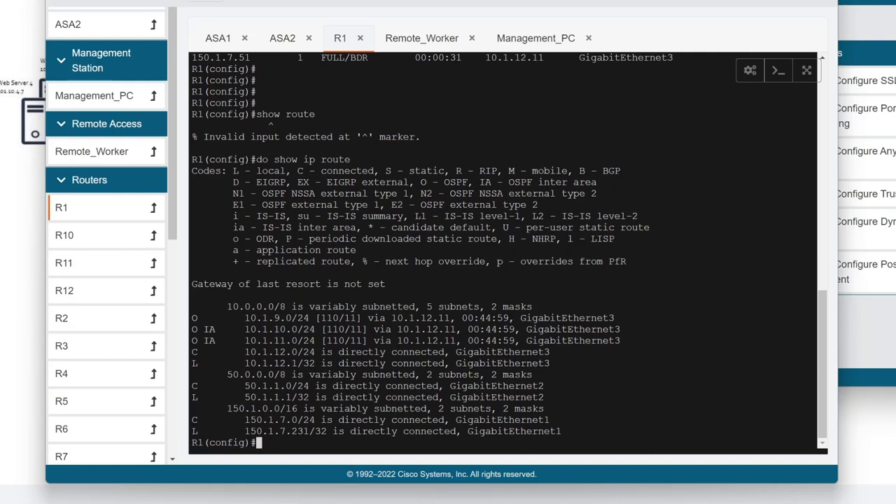
Check the 10.1.11.0/24 and 10.1.12.0/24 routes and Remote_Worker's ping, then run do show ip int br on R1.
left_click_drag(291, 341, 615, 352)
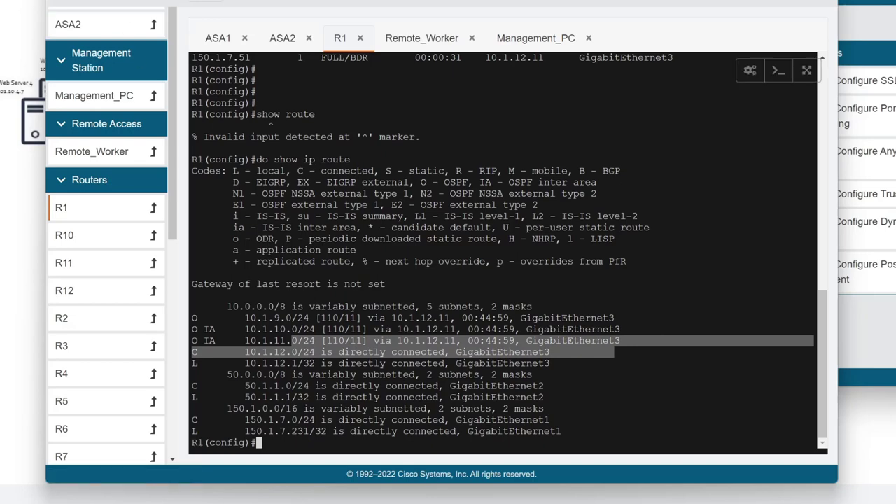
left_click(615, 352)
left_click(223, 39)
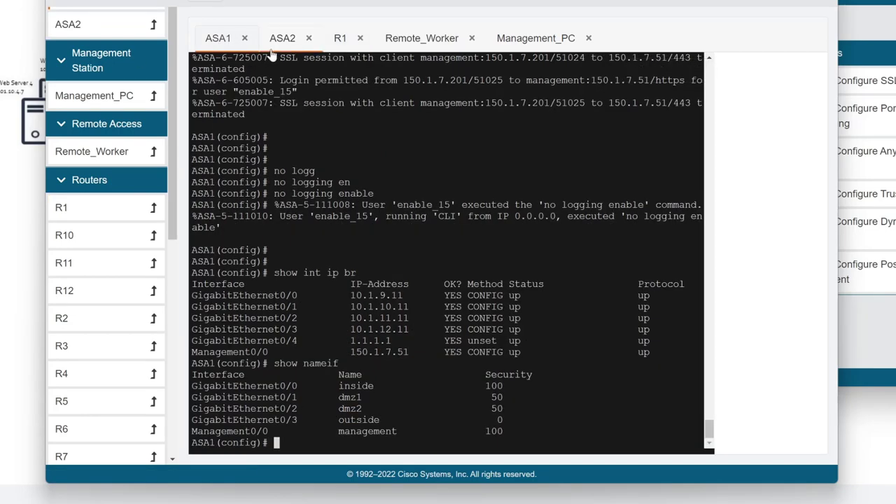
left_click(423, 40)
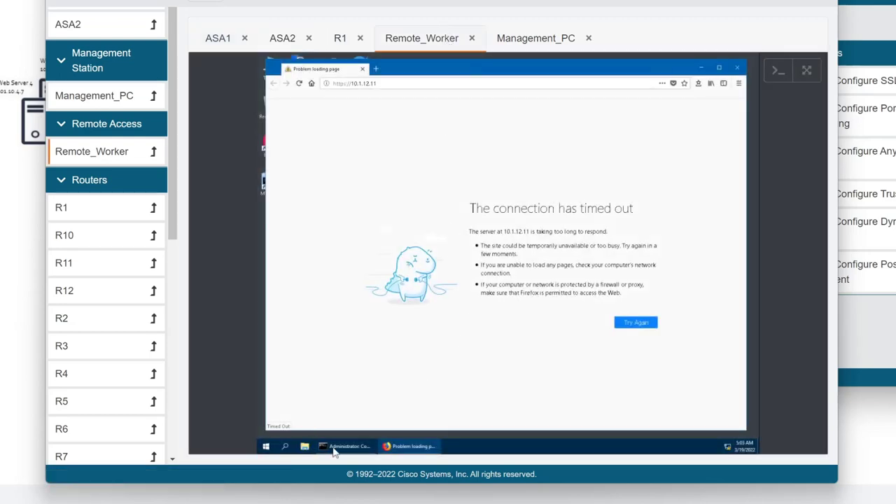
mouse_move(345, 446)
left_click(362, 406)
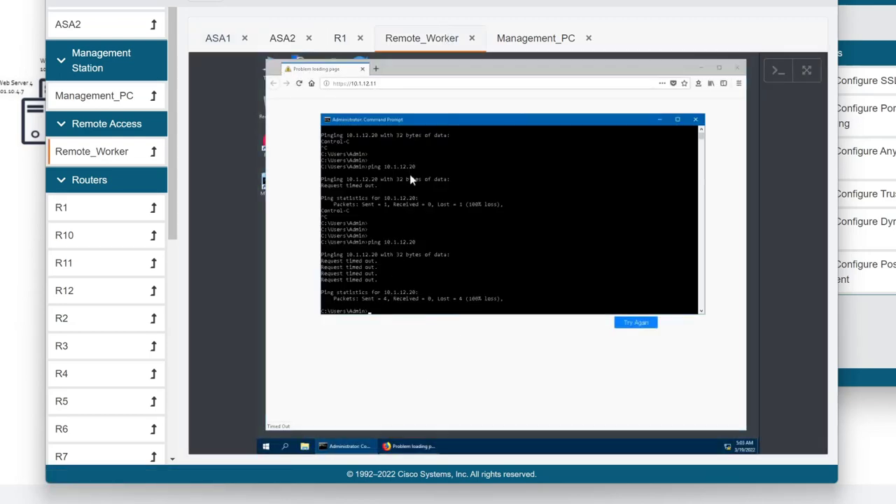
left_click(340, 38)
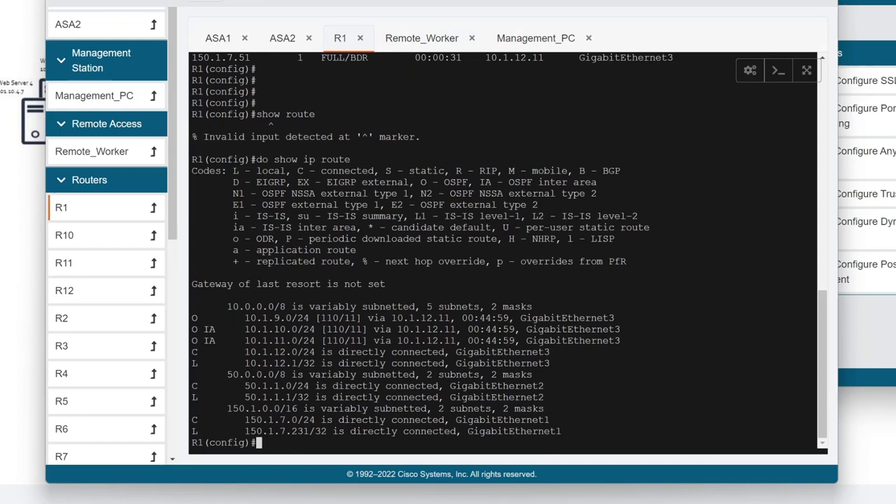
type("do show ip int br")
key("Return")
key("Return")
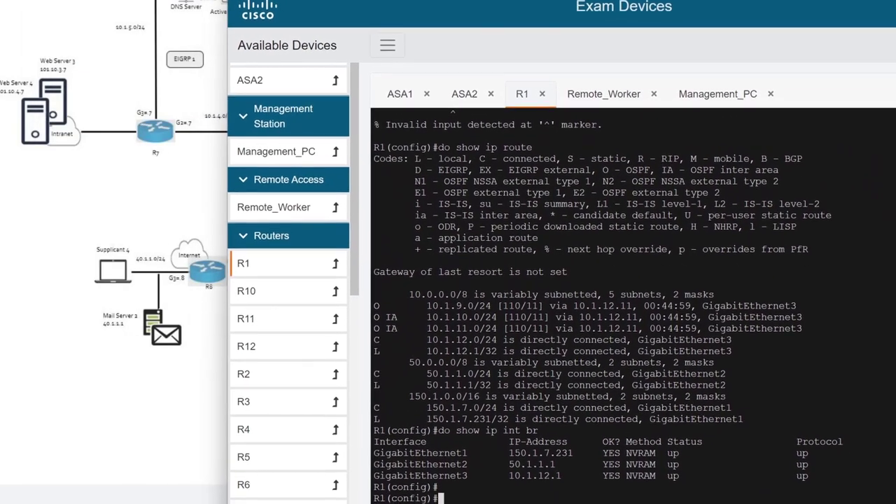
On ASA1, run show route 50.1.1.1, which reports 'Network not in table'.
left_click(380, 95)
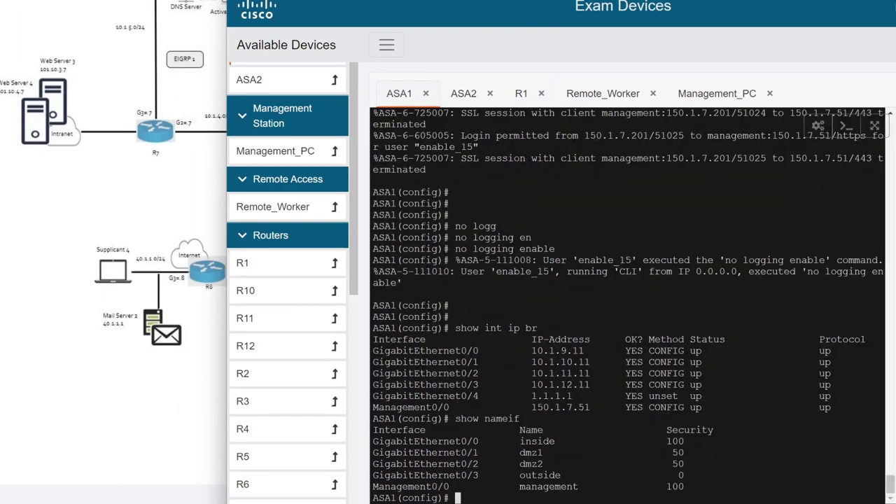
type("show route 50.1.1")
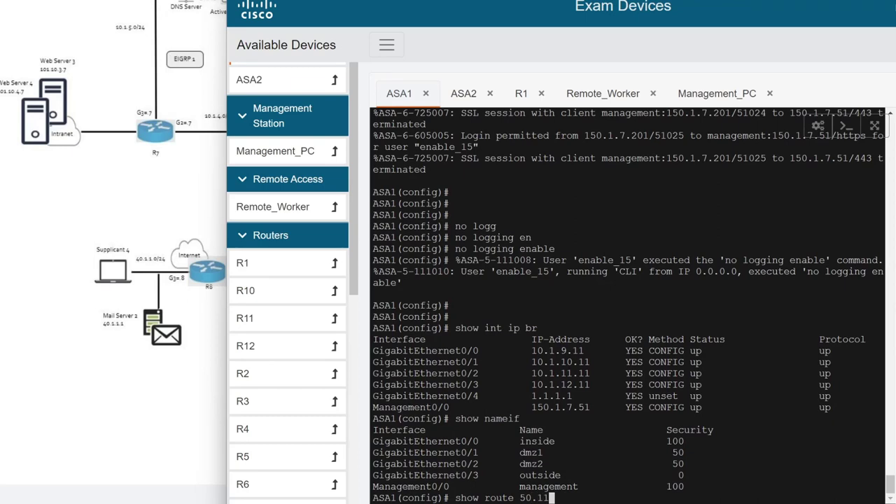
type(".1")
key("Return")
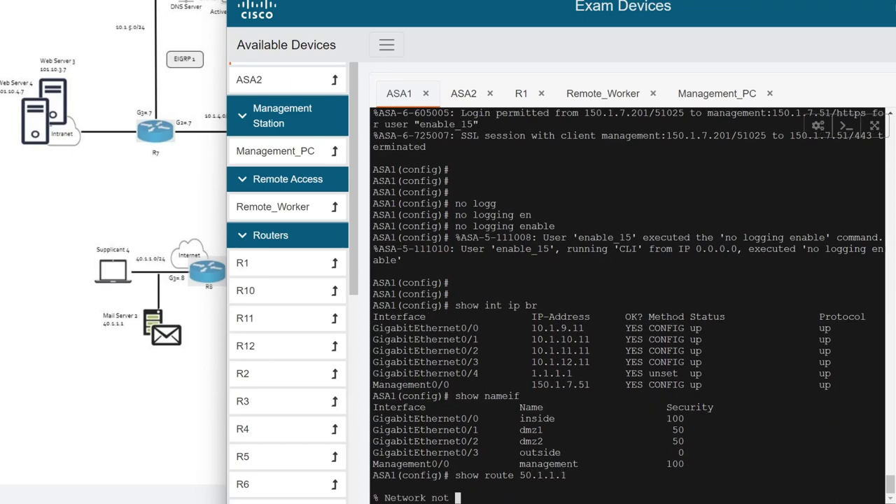
type("]")
key("Return")
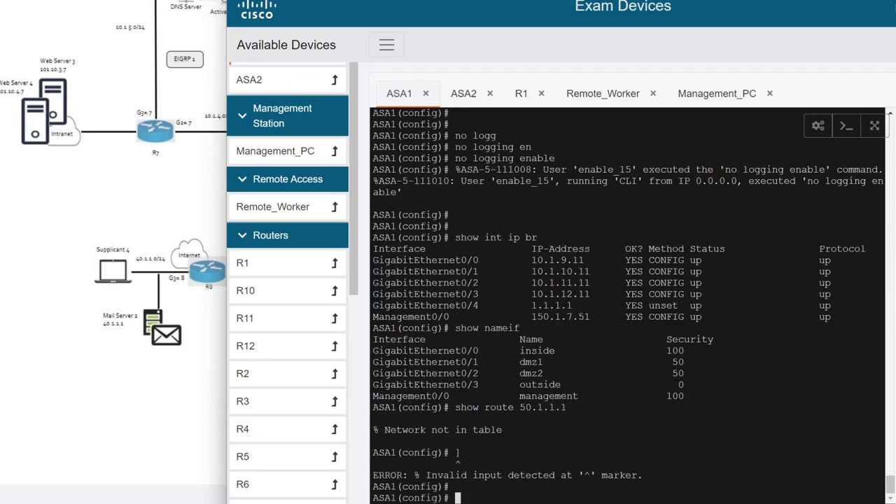
key("Return")
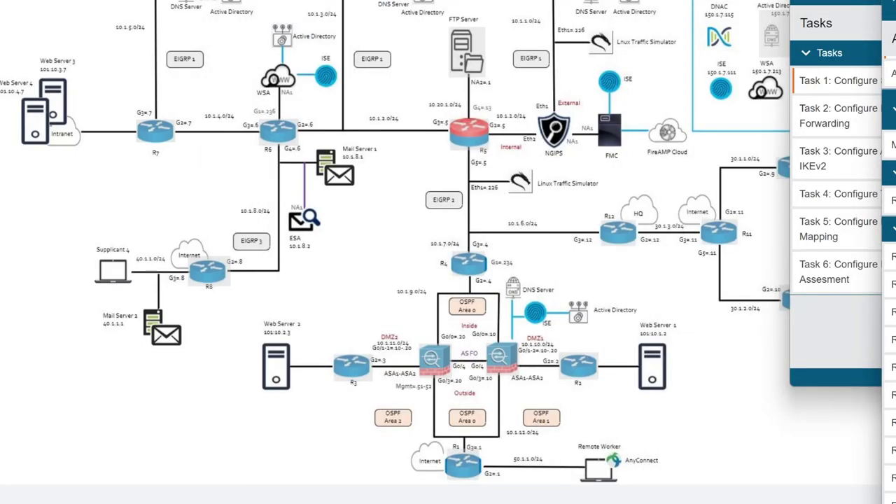
left_click_drag(665, 101, 522, 92)
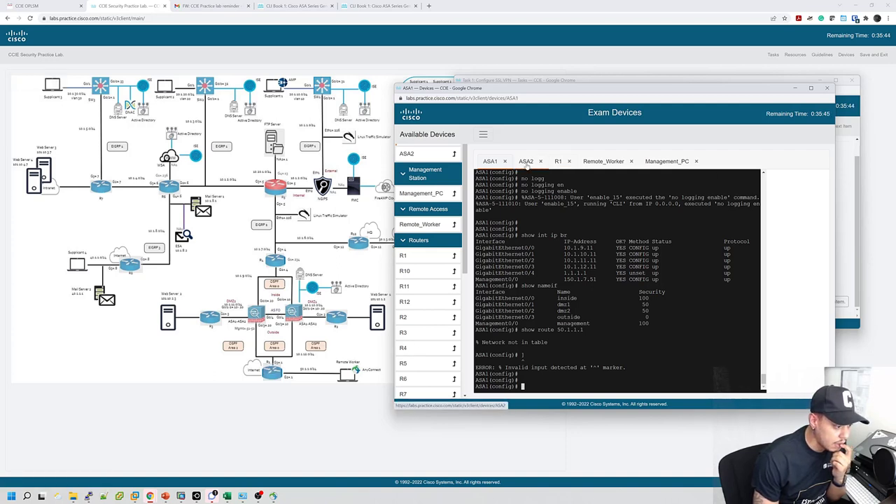
On R1, enter router ospf 1 and add network 50.1.1.0 0.0.0.255 area 0.
left_click(526, 162)
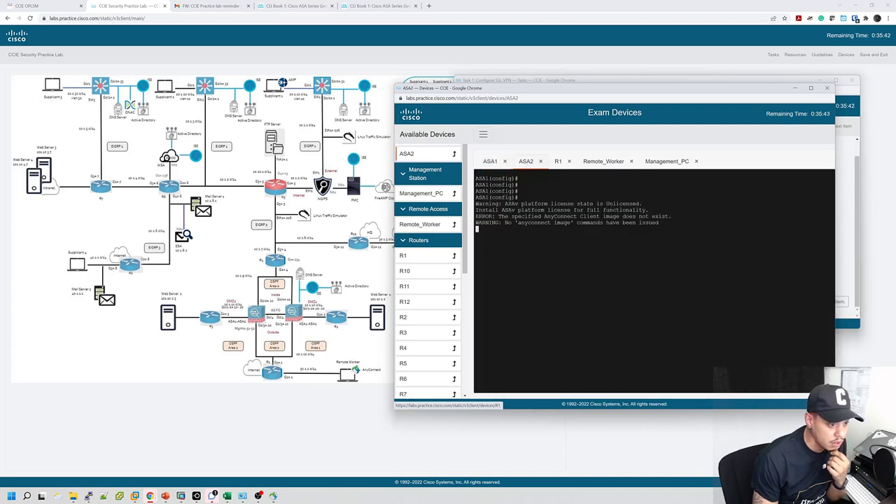
left_click(565, 167)
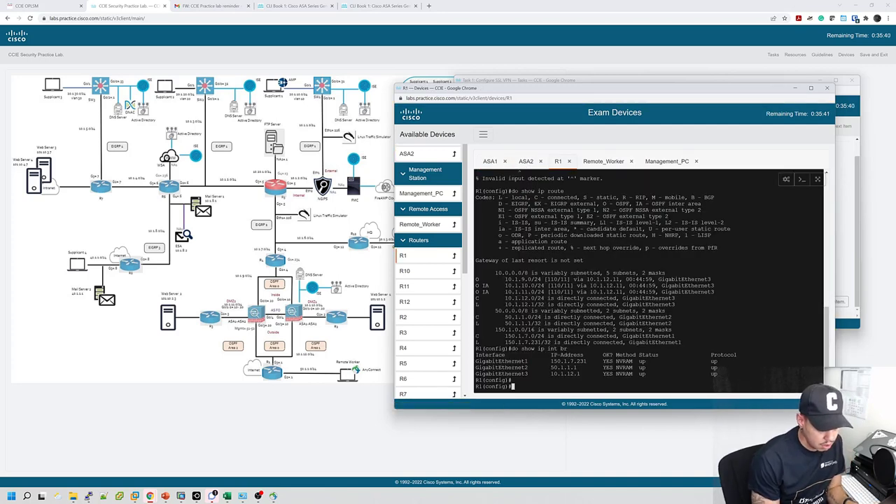
type("router ospf 1")
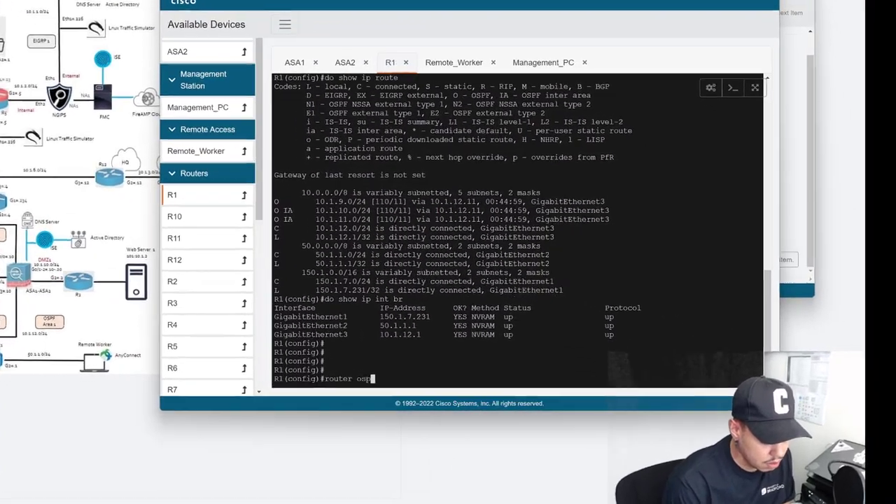
key("Return")
type("net")
key("Tab")
type("5")
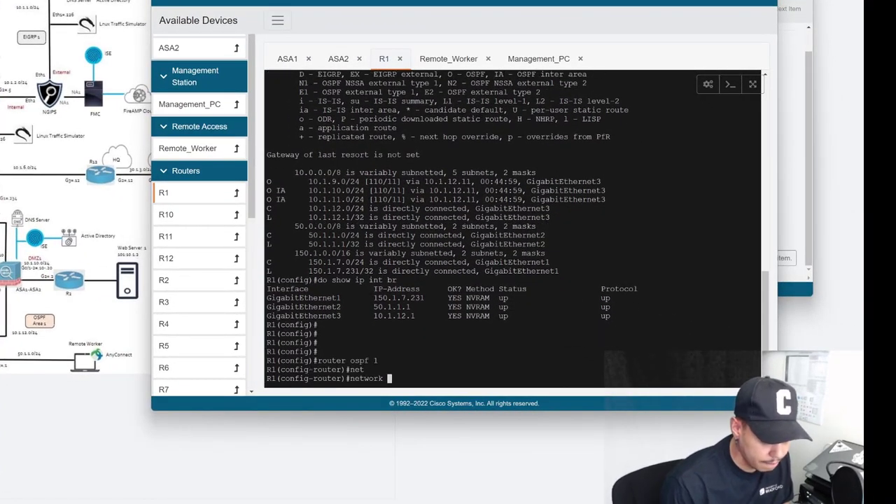
type("0.1.1.0")
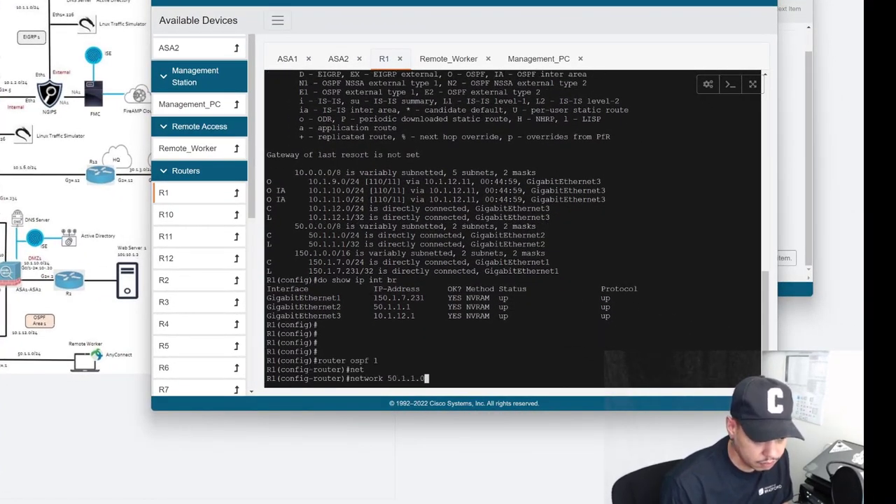
type(" 0.0.0")
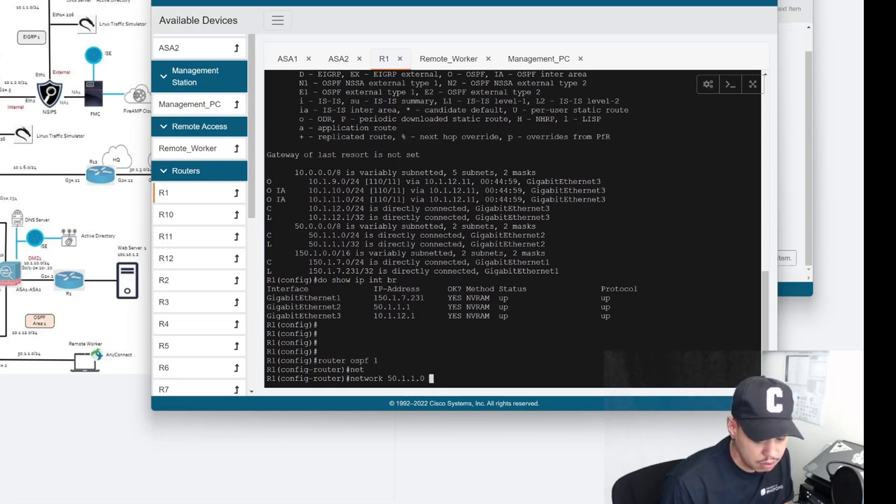
type(".255 area")
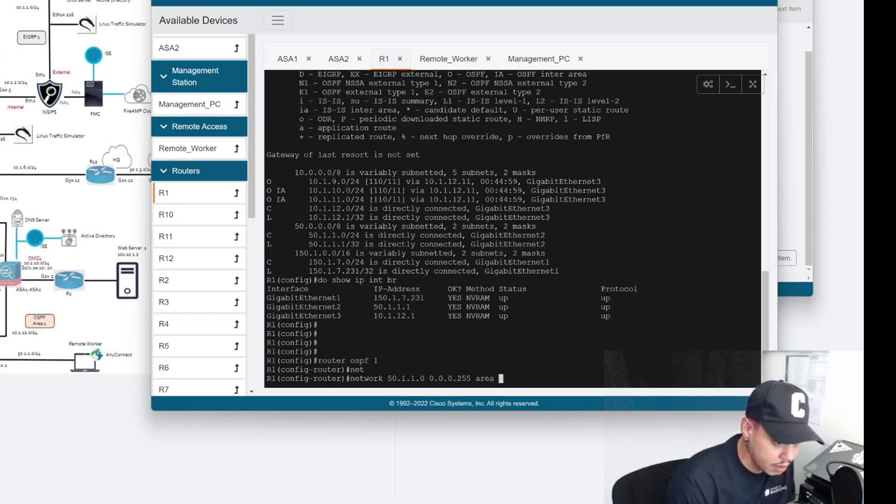
type(" 0")
key("Return")
key("Return")
key("Return")
key("Return")
key("Return")
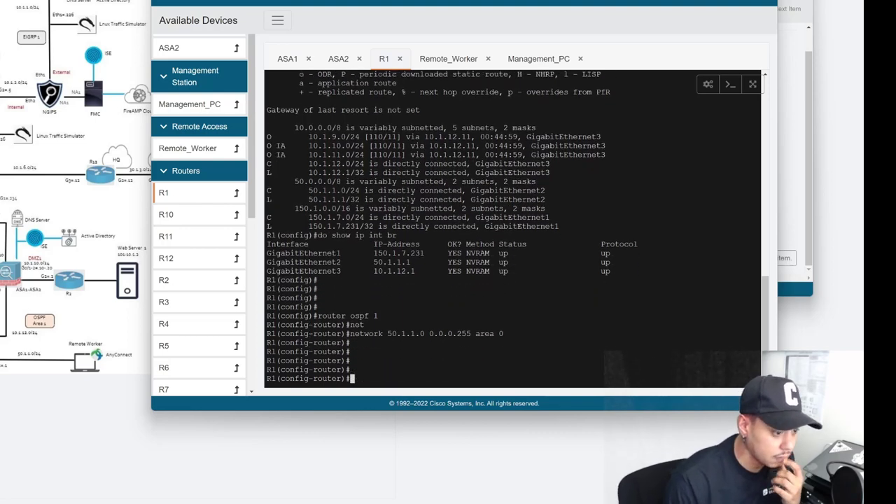
Rerun show route 50.1.1.1 on ASA1 to confirm 50.1.1.0/24 is learned via OSPF.
left_click(286, 59)
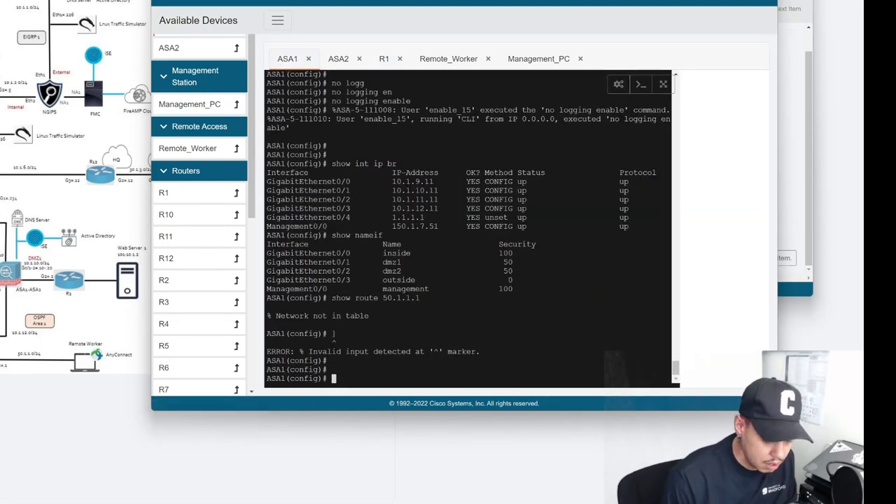
key("Return")
key("Return")
key("Return")
key("Up")
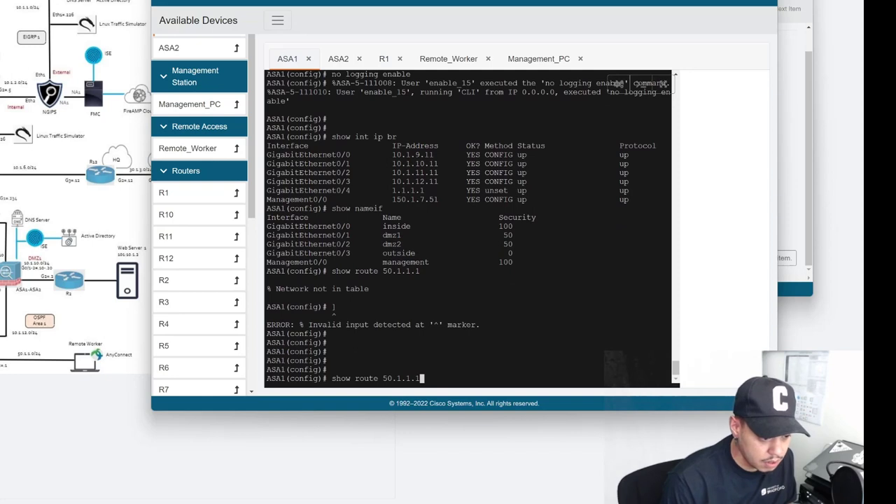
key("Return")
key("Return")
key("Return")
key("Return")
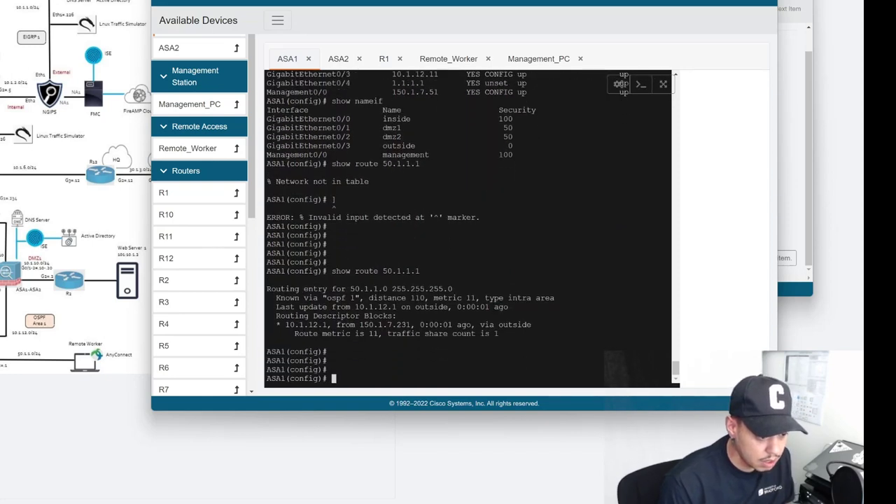
key("Return")
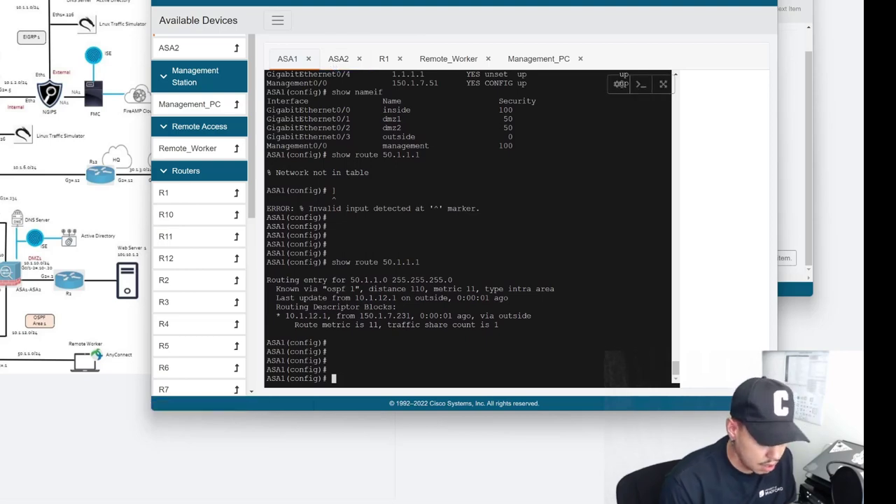
Save the configurations with wr mem on ASA1 and do wr mem on R1.
type("wr mem")
key("Return")
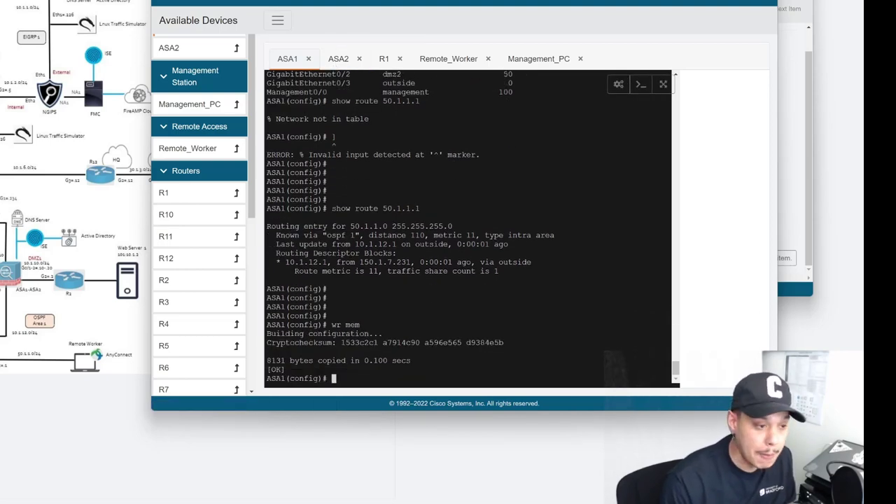
left_click(384, 59)
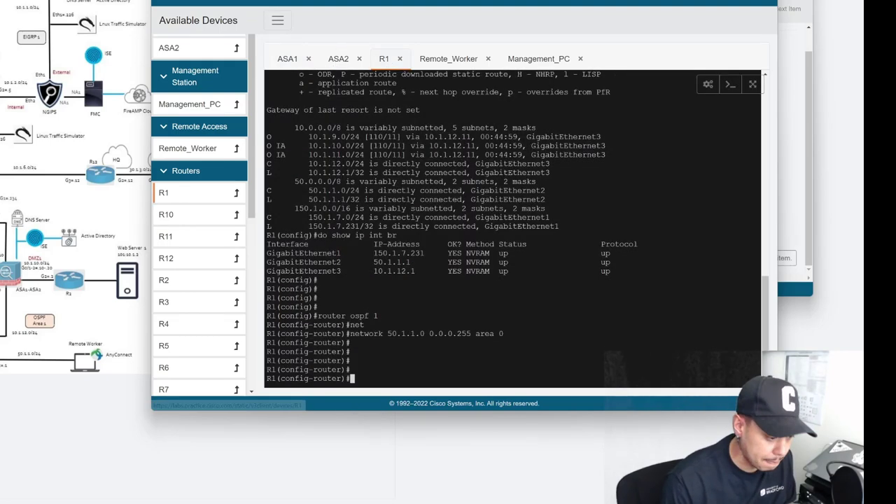
type("do wr mem")
key("Return")
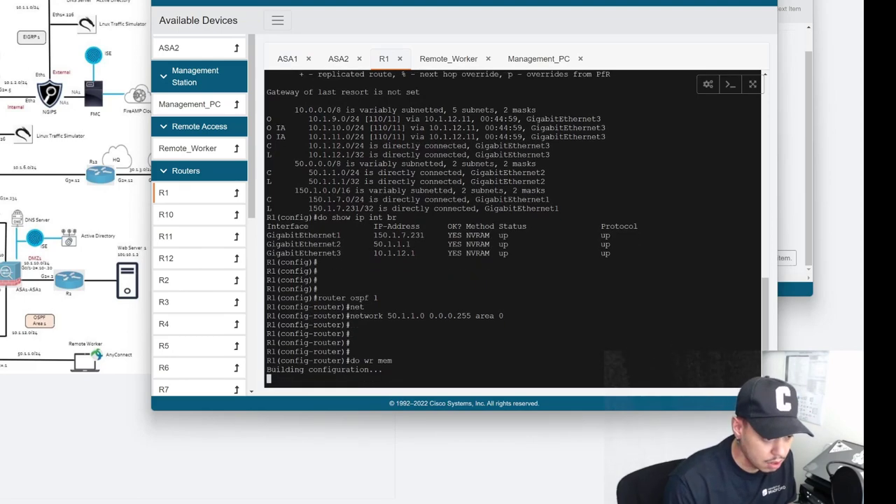
Rerun the ping to 10.1.12.20 from Remote_Worker.
left_click(295, 63)
left_click(448, 59)
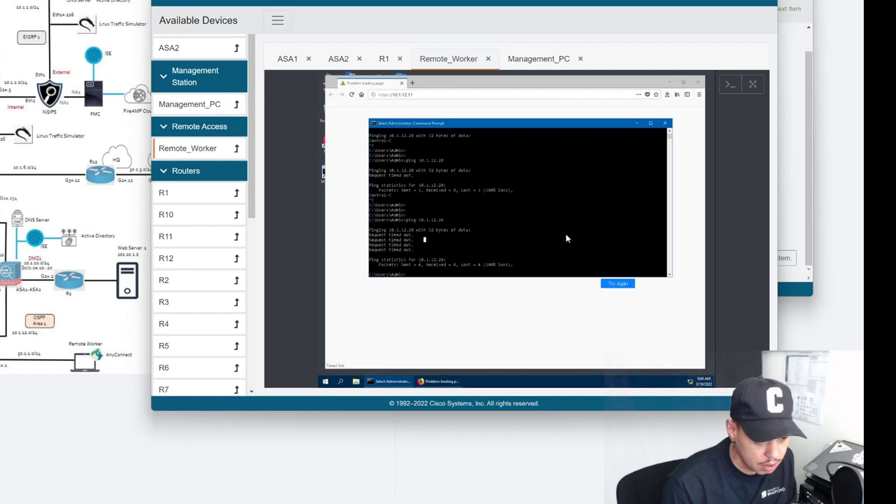
key("Up")
key("Return")
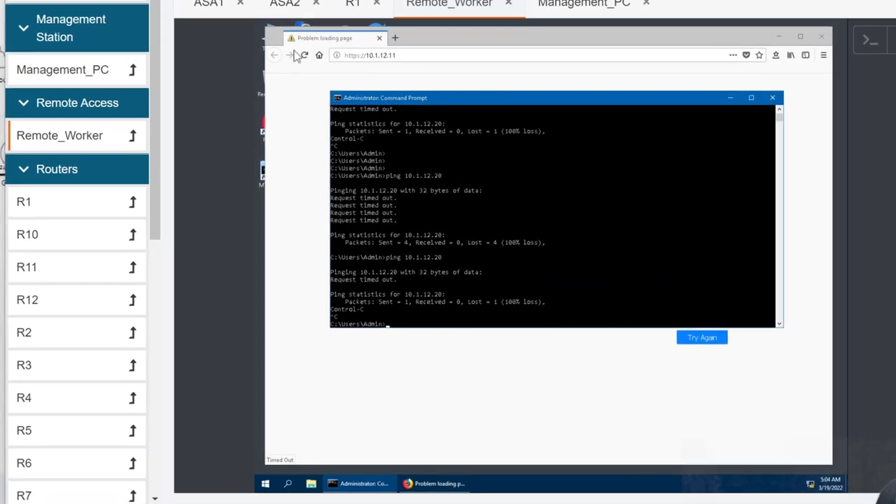
left_click(349, 135)
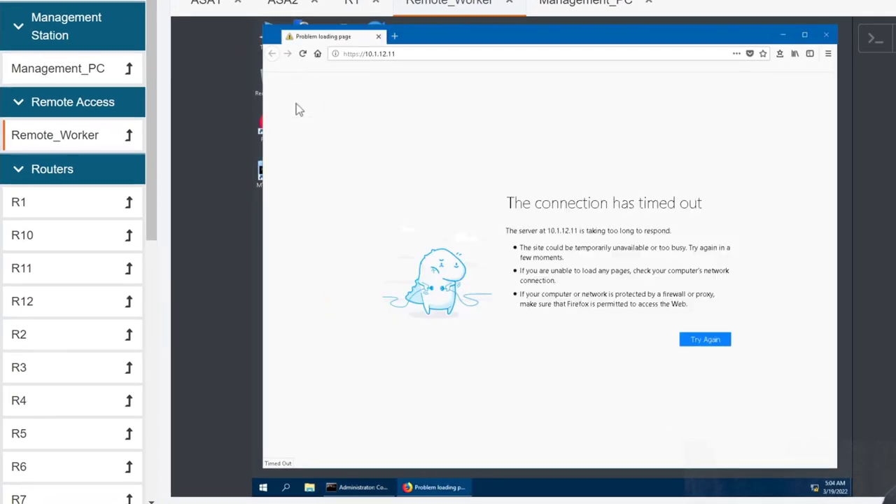
left_click(302, 53)
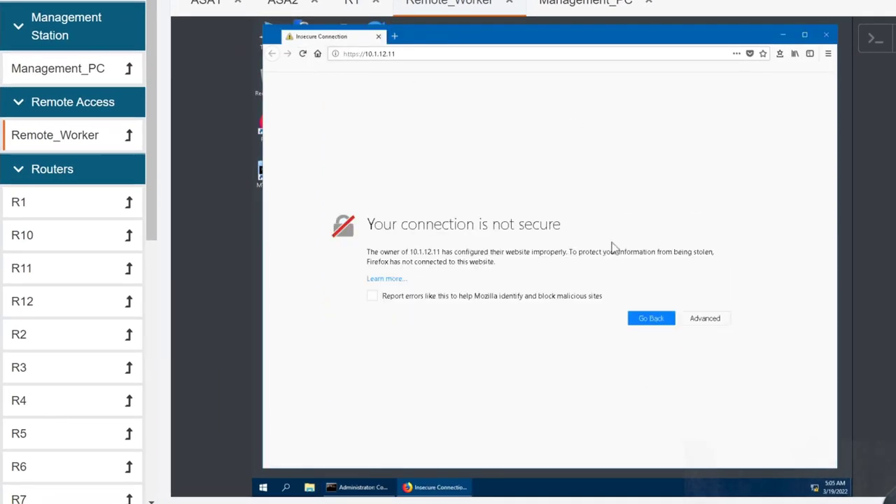
left_click(705, 319)
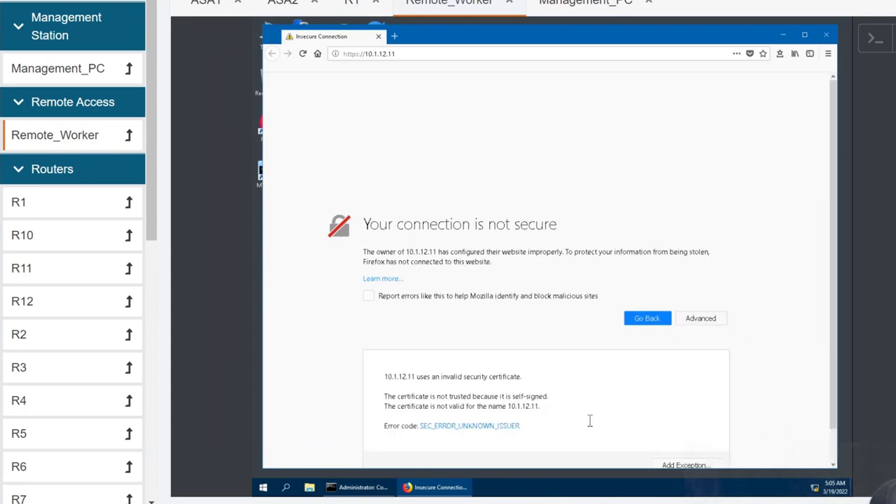
scroll(651, 434, "down", 1)
left_click(684, 432)
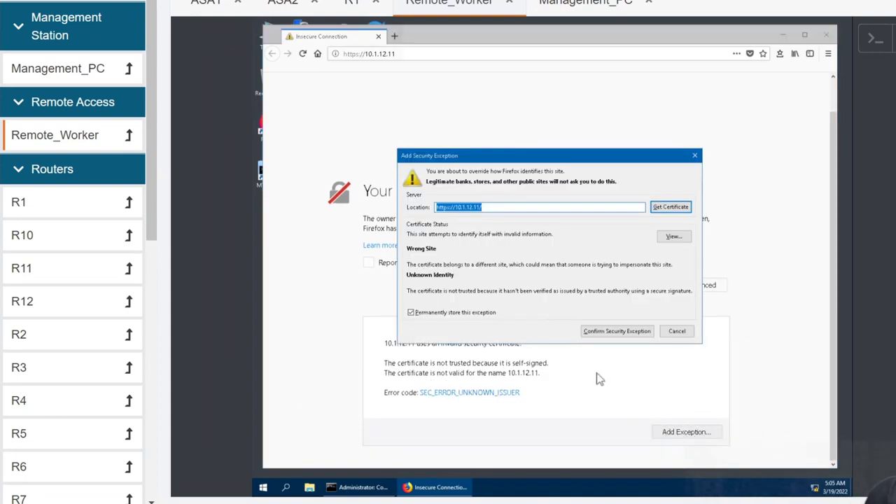
left_click(603, 332)
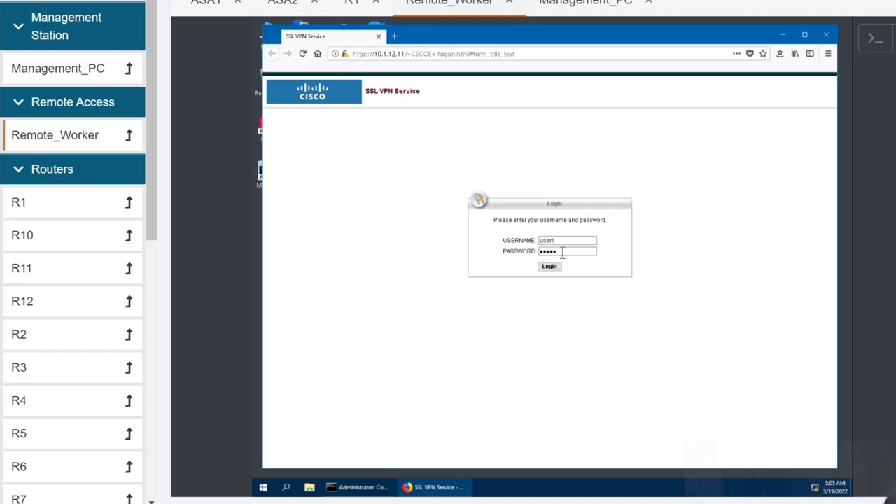
Submit the SSL VPN login, decline saving credentials, and accept the CCIE Practice Lab banner.
key("Return")
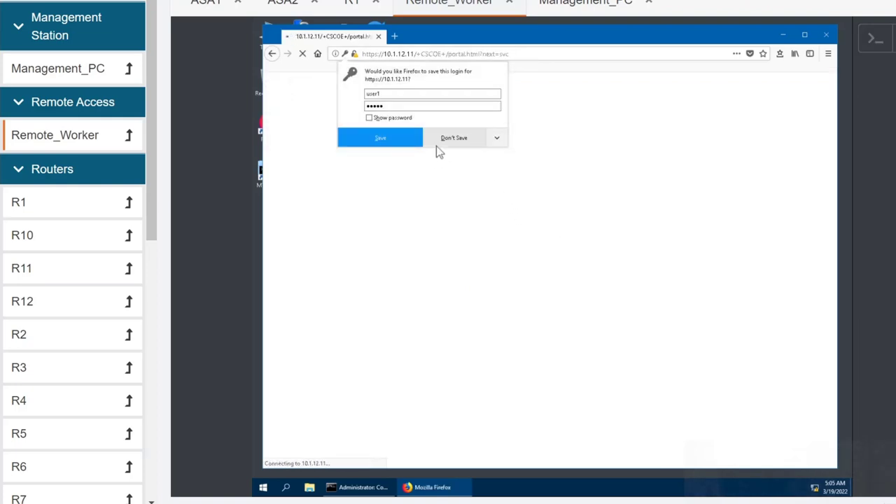
left_click(437, 145)
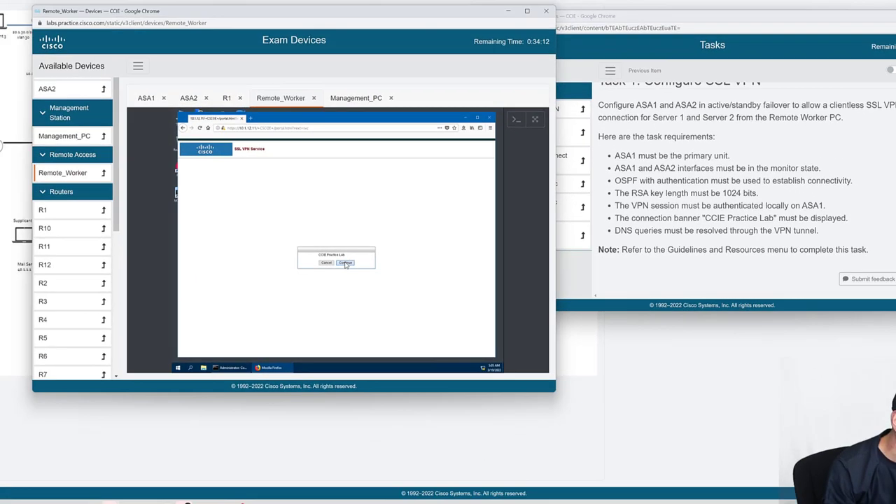
left_click(346, 263)
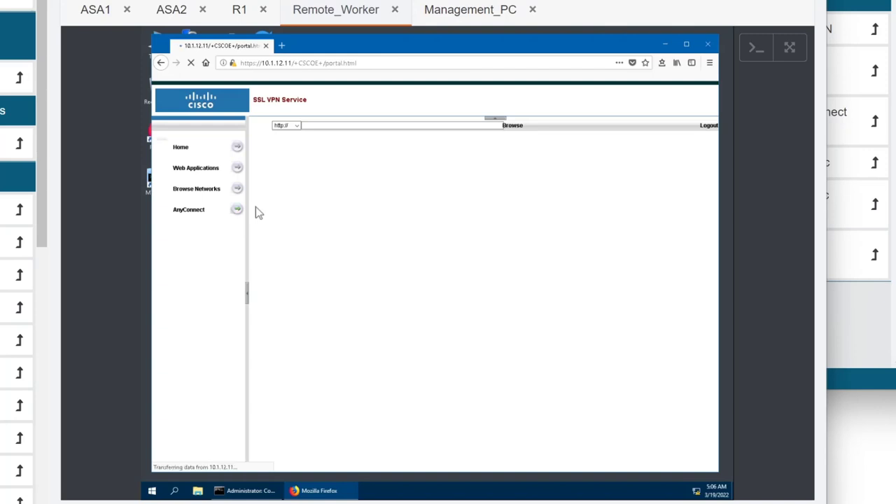
scroll(407, 252, "right", 4)
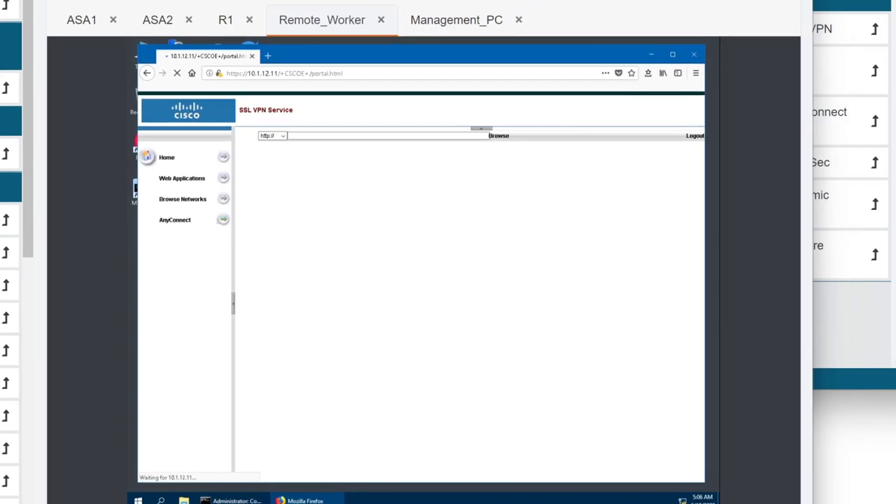
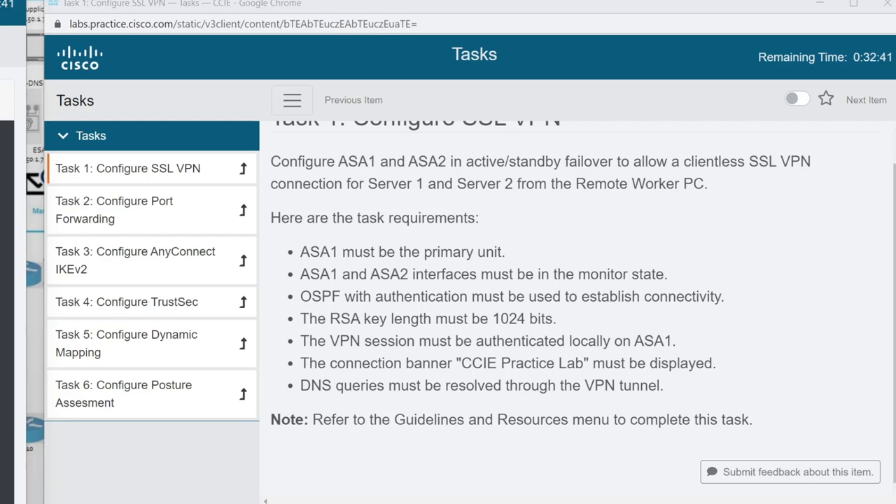
Highlight the CCIE Practice Lab banner requirement in Task 1, then clear the selection.
left_click_drag(337, 363, 486, 363)
double_click(479, 362)
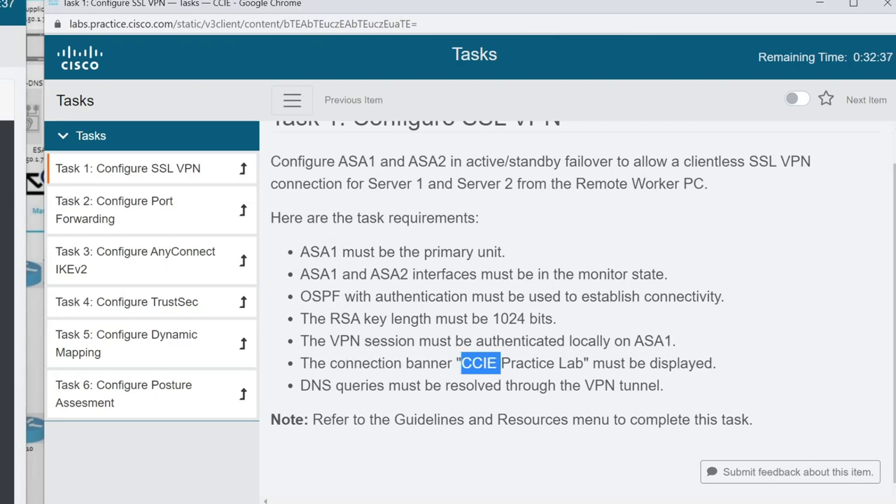
left_click(479, 363)
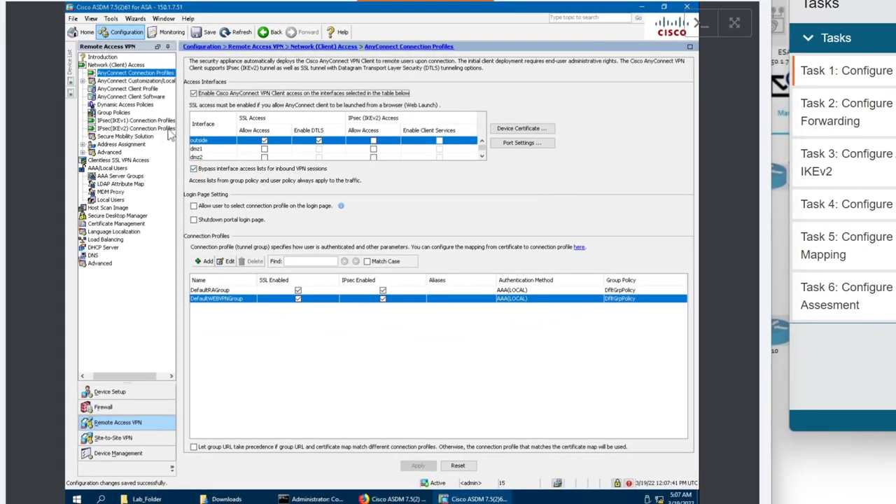
left_click(141, 82)
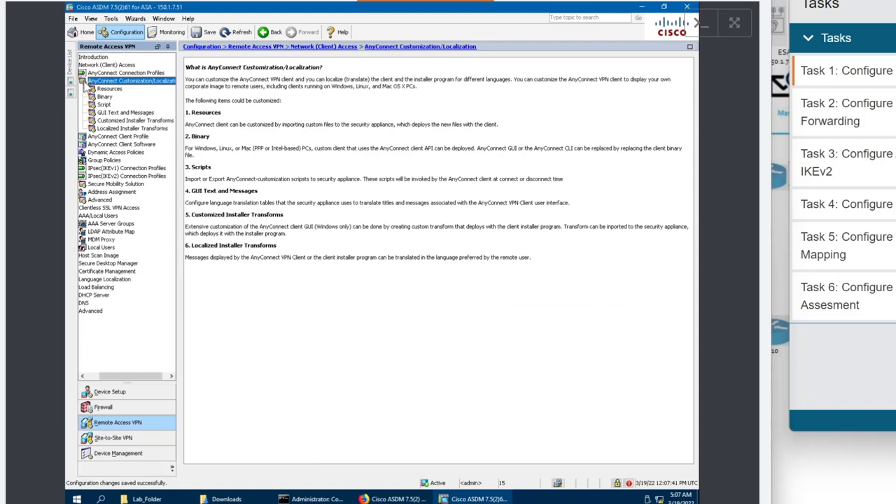
left_click(116, 129)
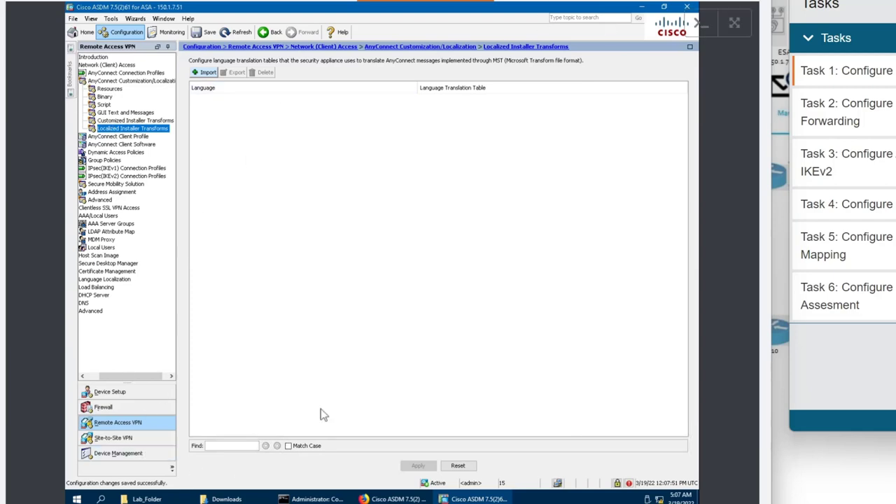
left_click(116, 145)
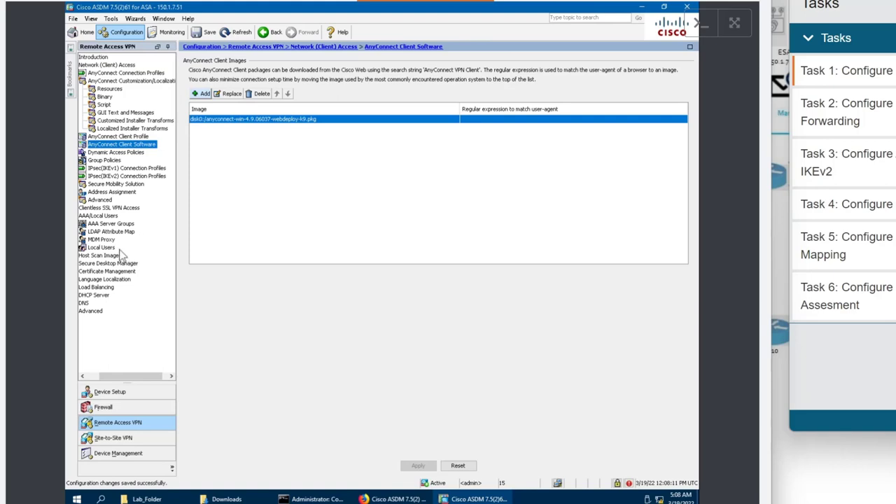
left_click(99, 313)
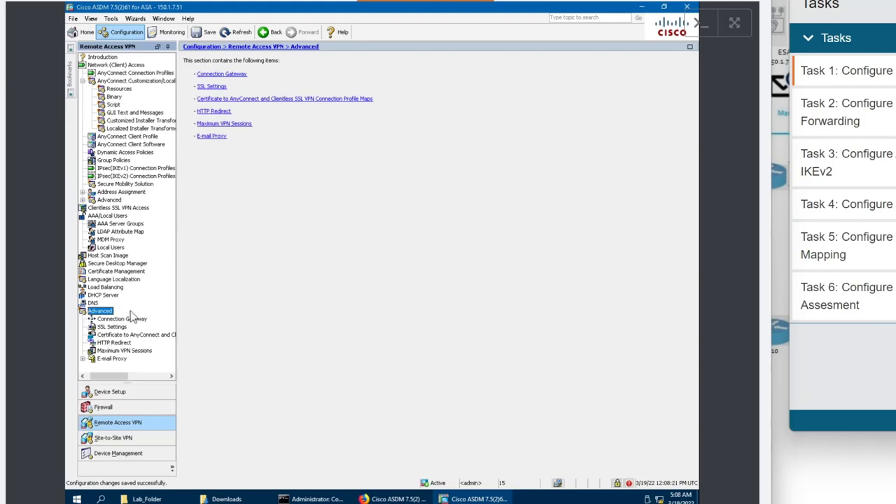
left_click(128, 74)
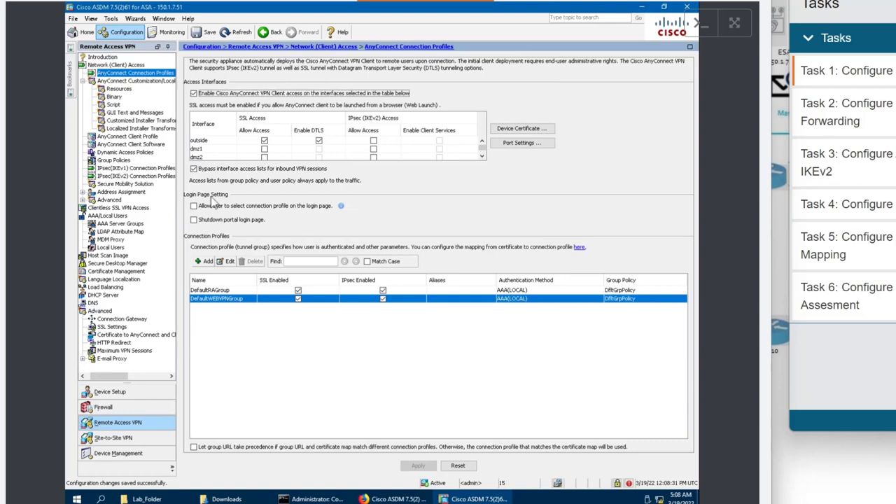
Review DefaultWEBVPNGroup's Advanced General and Authentication settings, then close it unchanged.
double_click(223, 299)
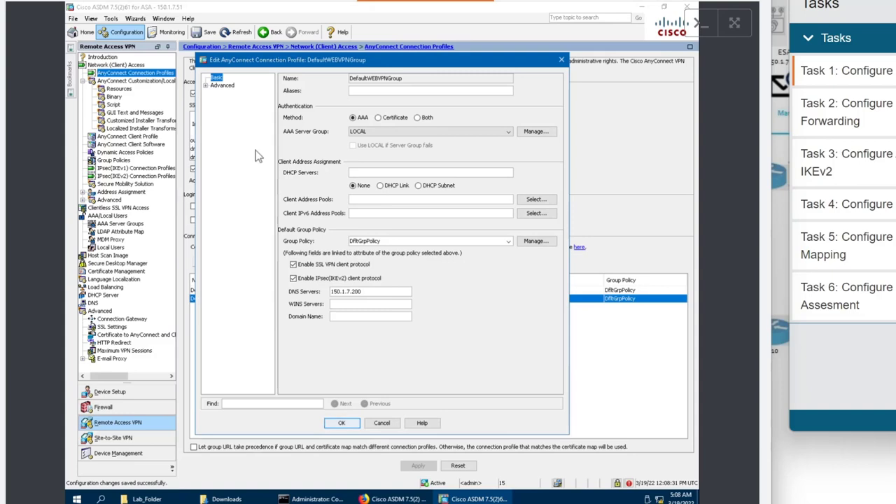
left_click(206, 85)
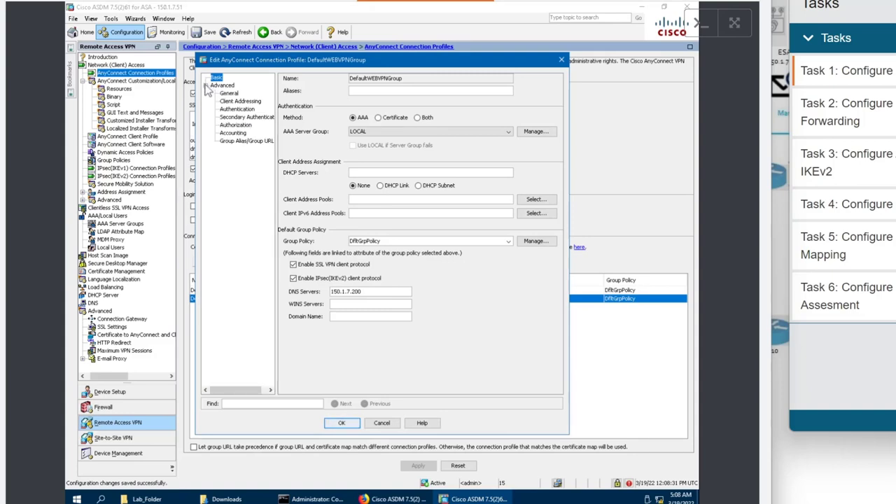
left_click(228, 93)
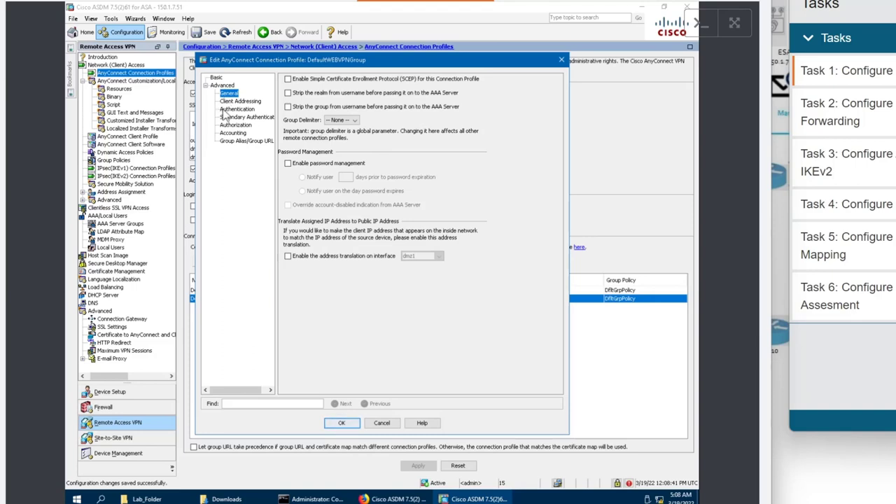
left_click(226, 110)
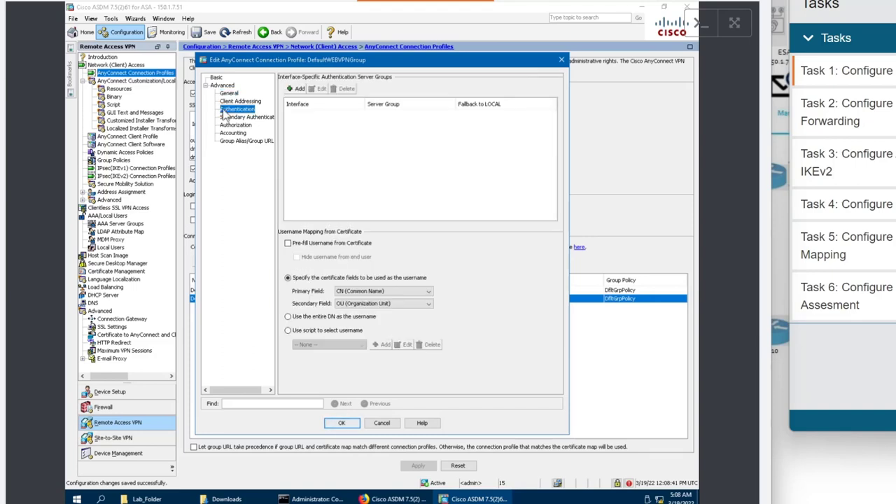
left_click(562, 60)
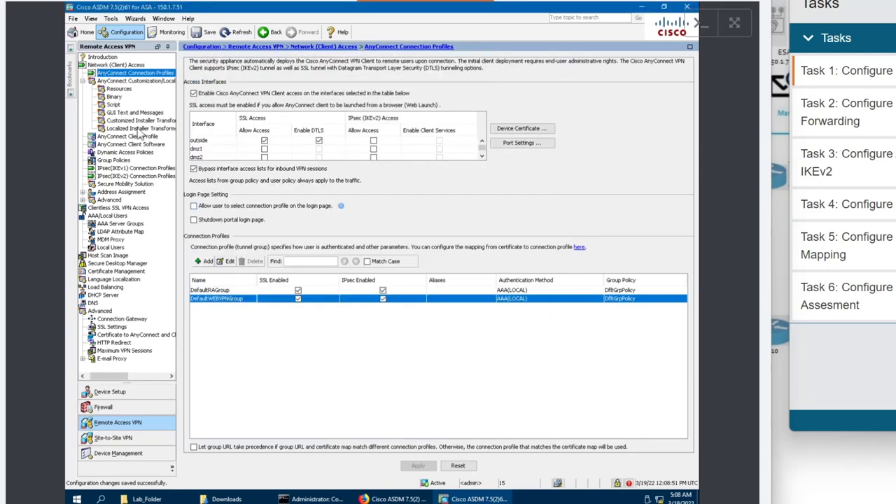
Inspect the anyconnect-win-4.9.06037 client image's Replace option without changing it, then go to Group Policies.
left_click(83, 80)
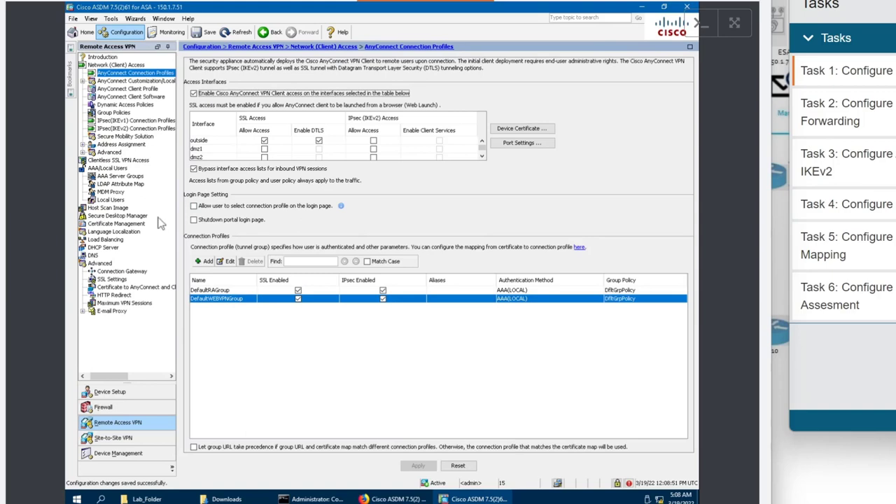
left_click(130, 97)
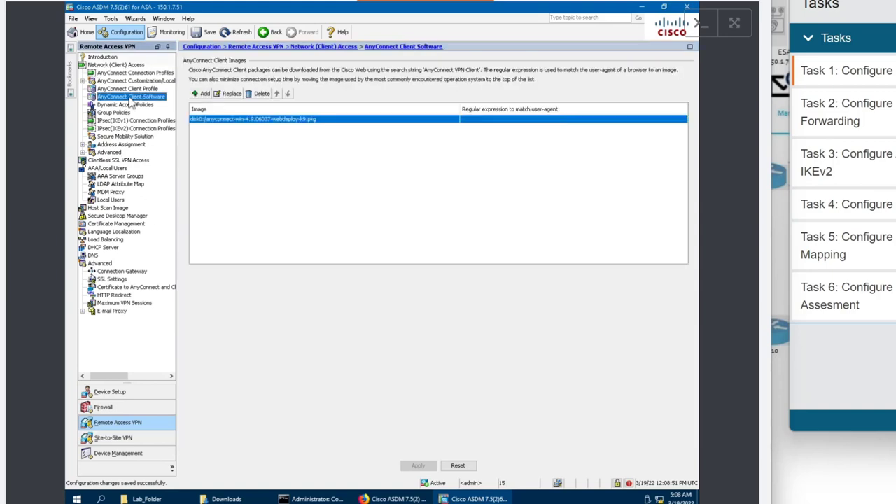
left_click(236, 119)
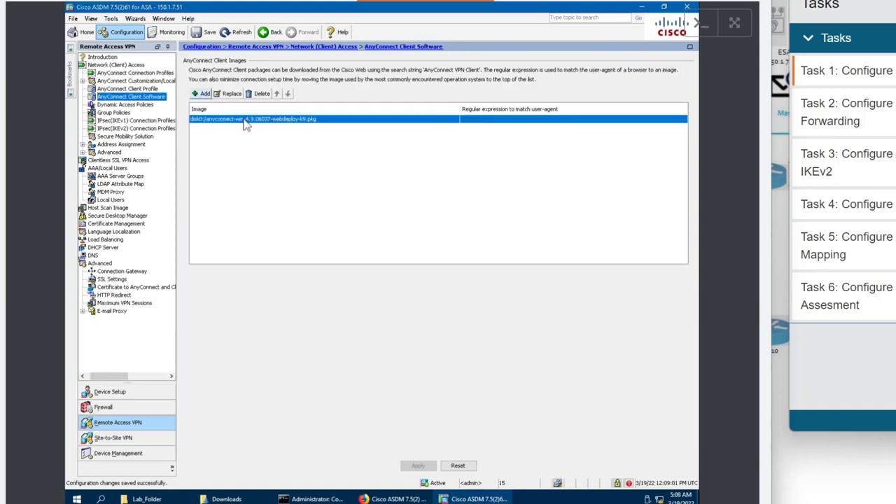
left_click(232, 93)
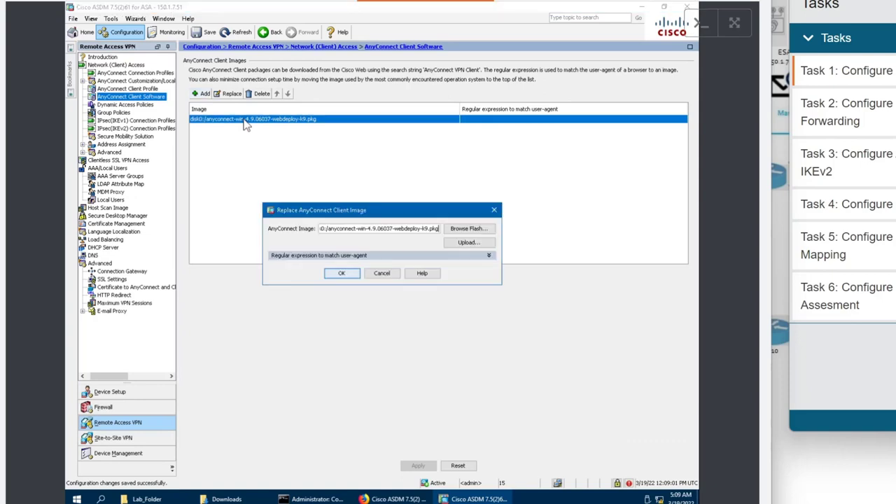
left_click(384, 272)
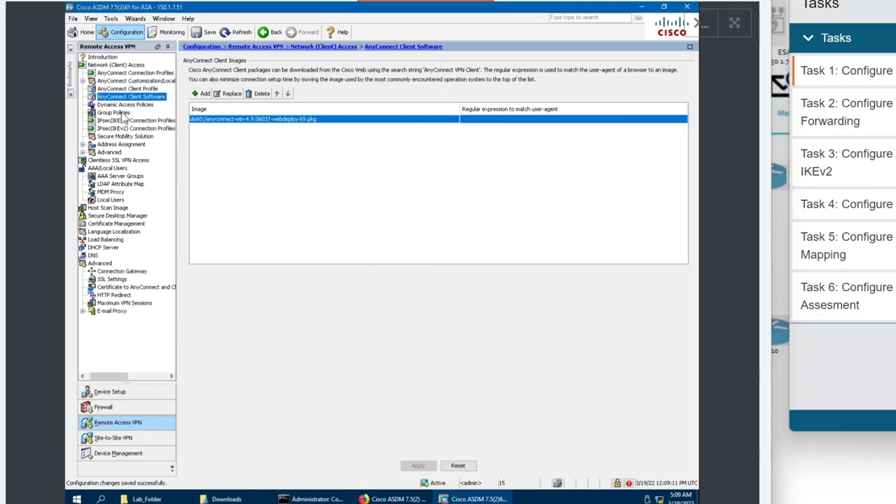
left_click(114, 113)
Inspect DfltGrpPolicy's AnyConnect Client, Browser Proxy and Split Tunneling (Tunnel All Networks) settings.
double_click(188, 127)
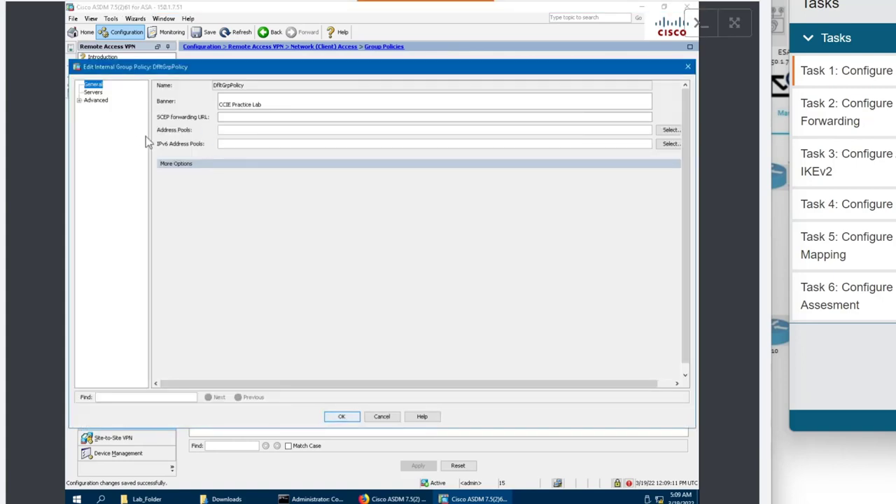
left_click(79, 101)
left_click(79, 101)
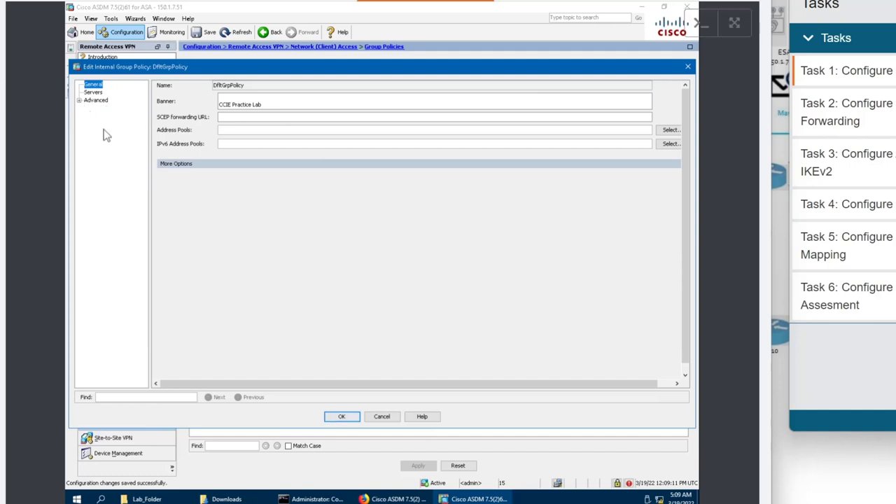
left_click(79, 100)
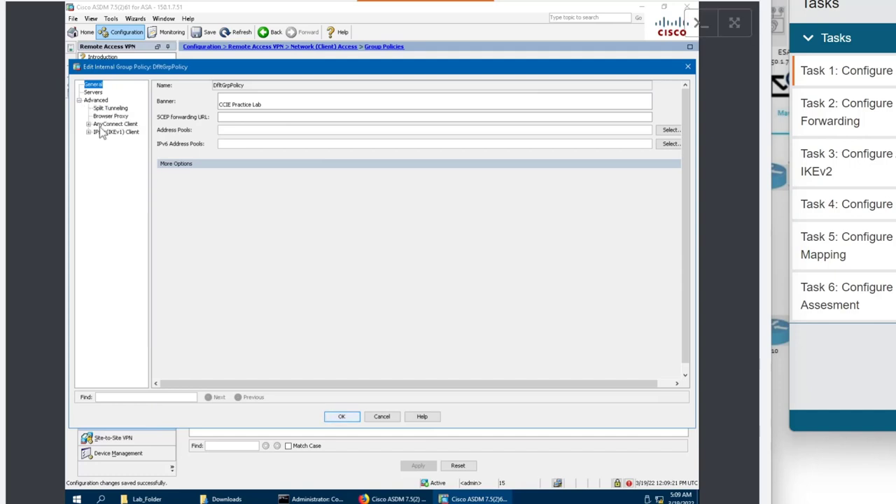
left_click(100, 127)
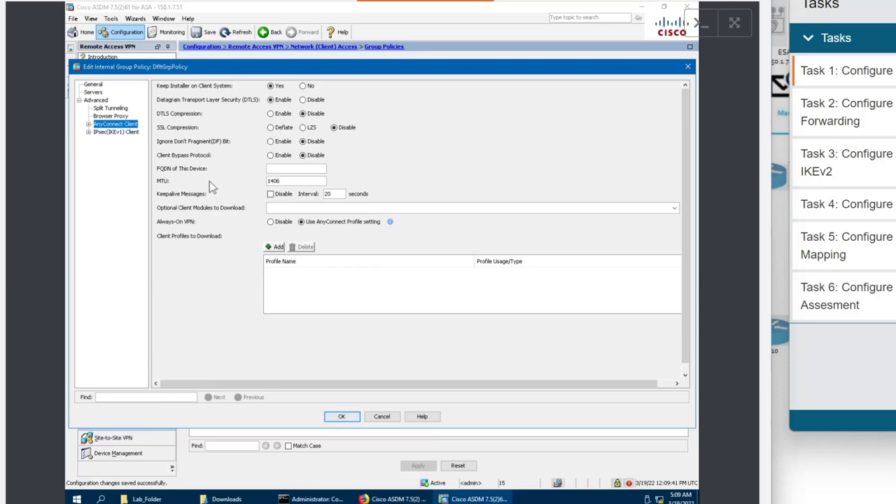
left_click(117, 117)
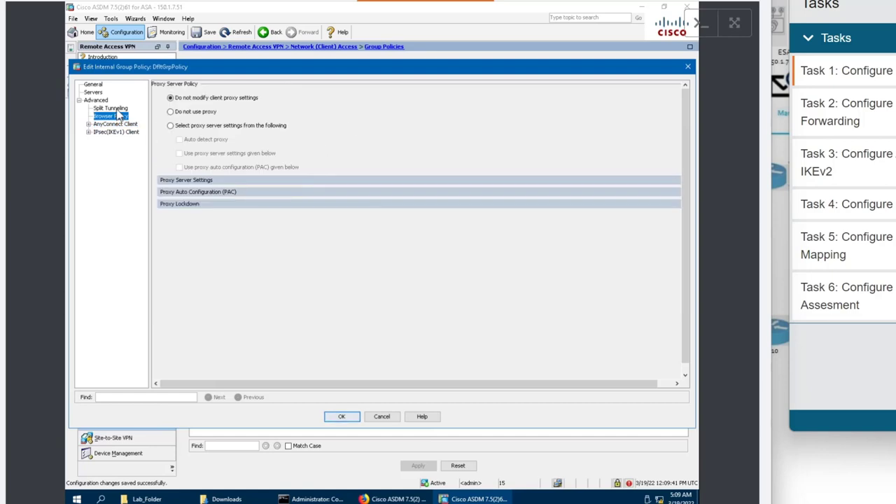
left_click(115, 109)
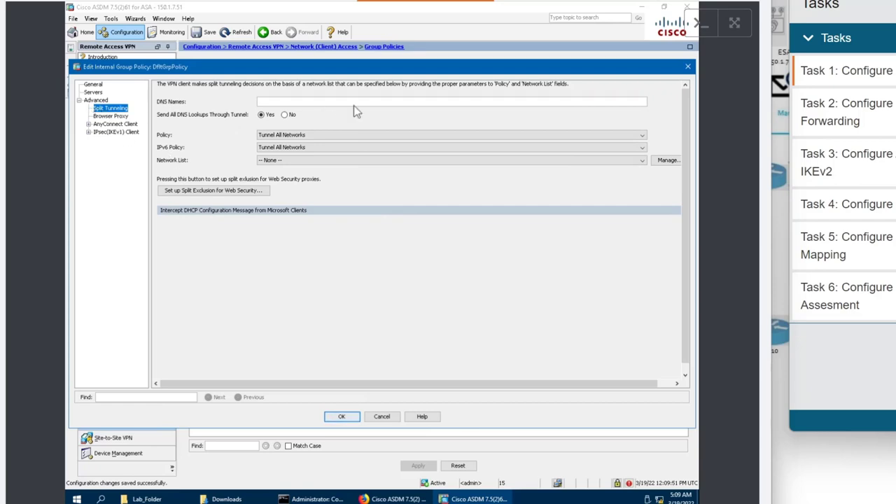
left_click(300, 7)
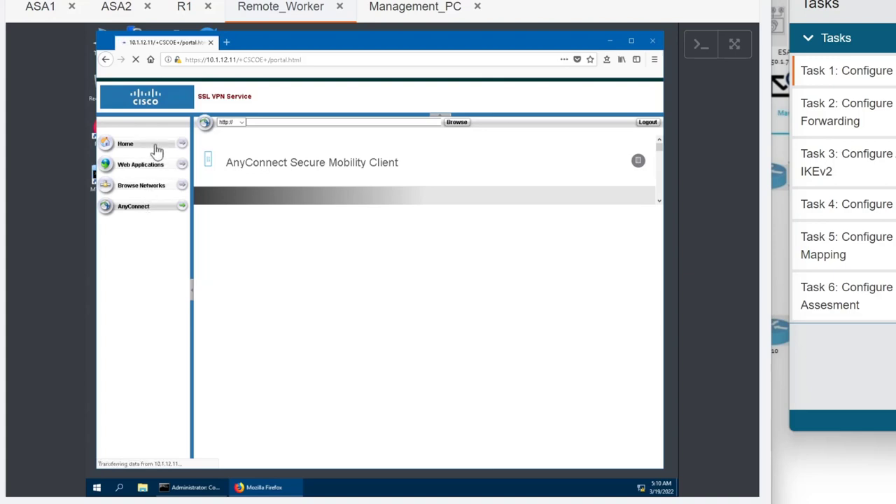
left_click(441, 10)
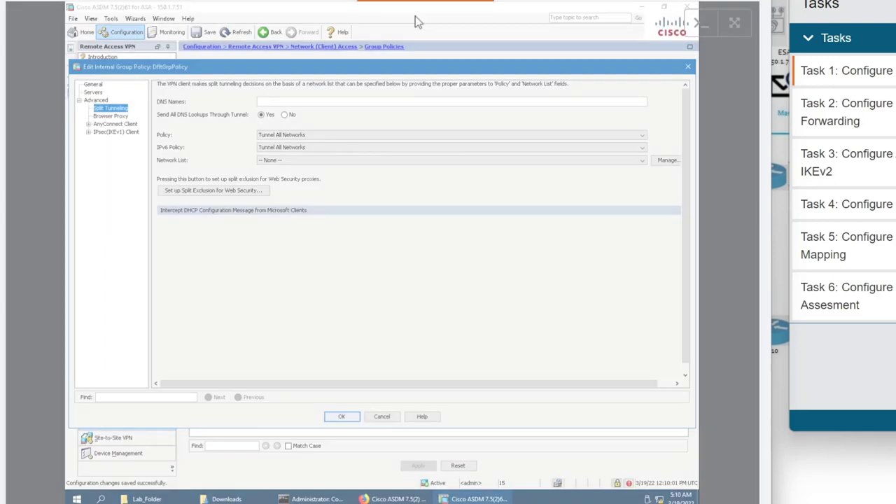
Close DfltGrpPolicy unchanged and verify HTTPS and DTLS ports are both 443.
left_click(688, 67)
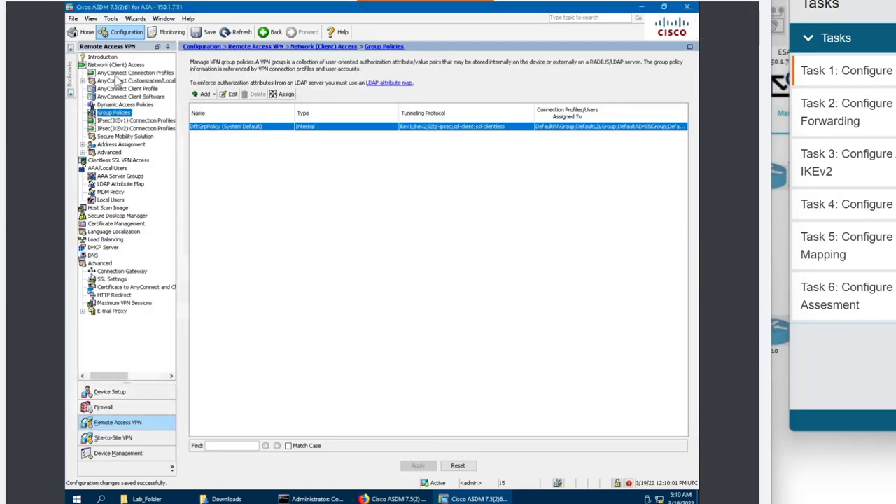
left_click(119, 73)
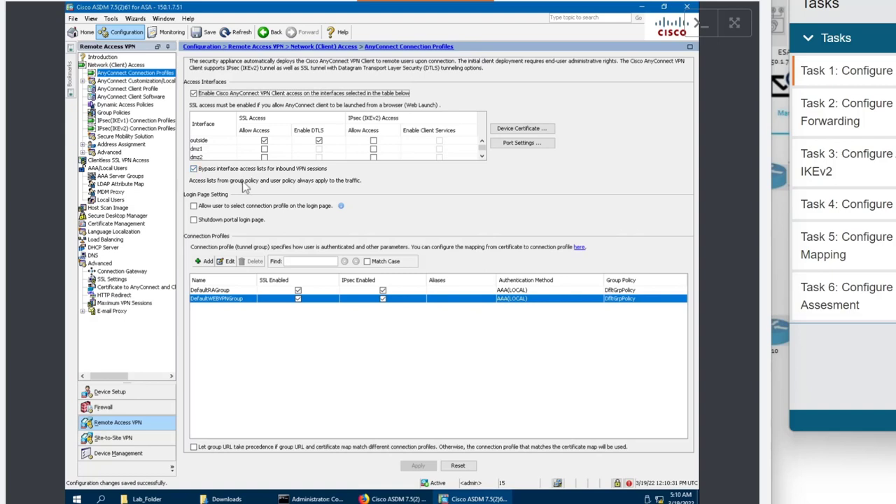
left_click(539, 144)
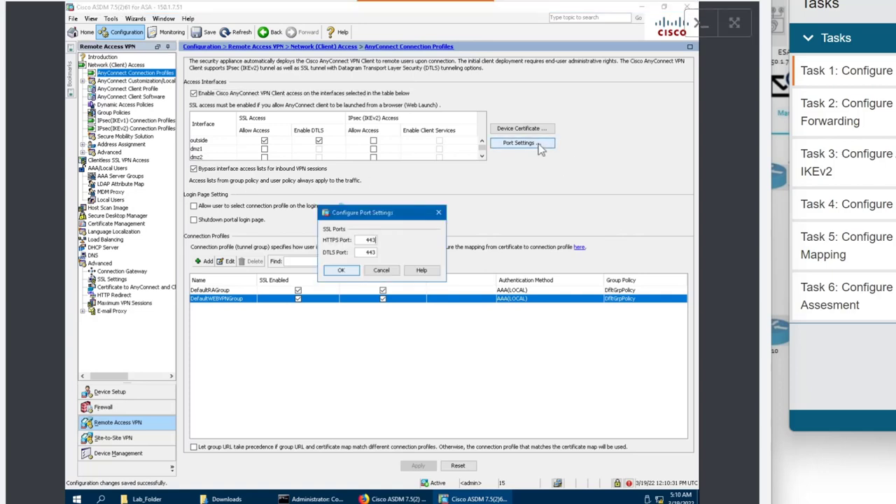
left_click(394, 269)
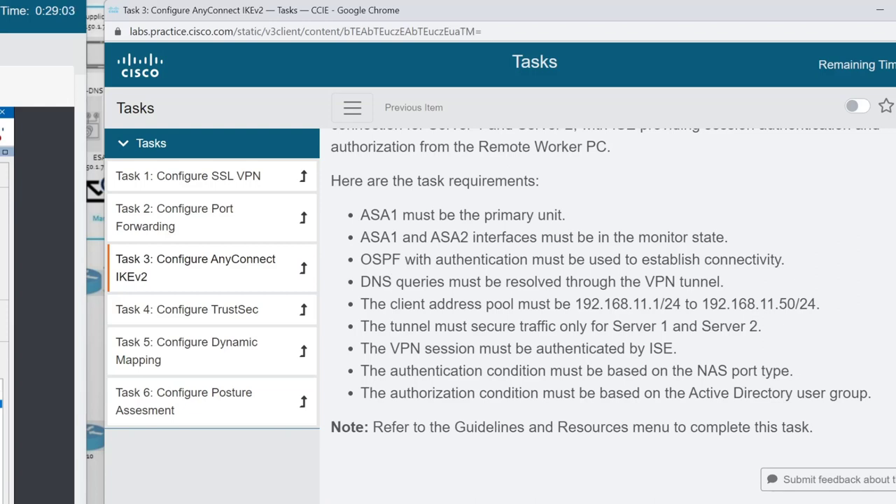
scroll(613, 316, "up", 1)
scroll(614, 316, "down", 1)
left_click_drag(360, 238, 798, 263)
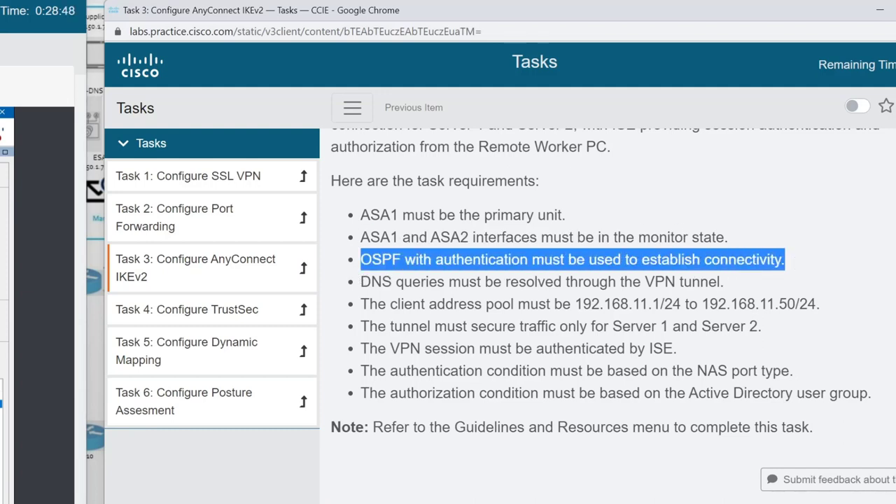
left_click_drag(370, 282, 721, 281)
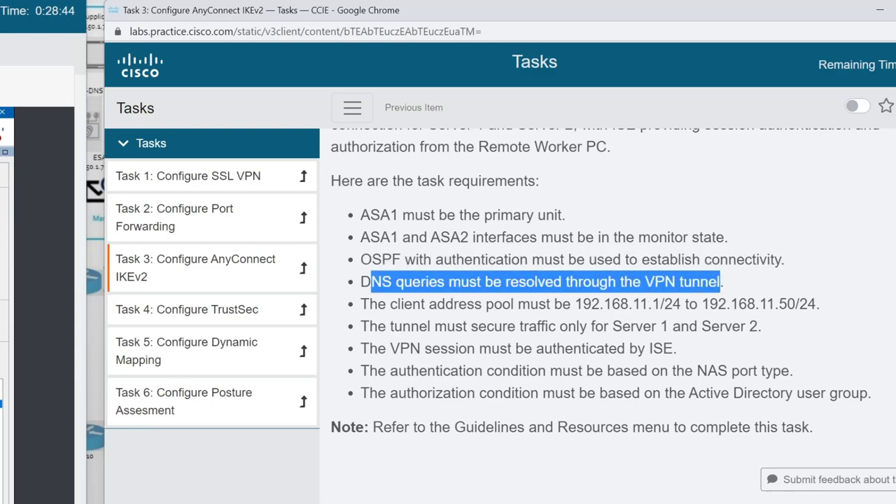
left_click_drag(389, 304, 698, 304)
left_click(698, 304)
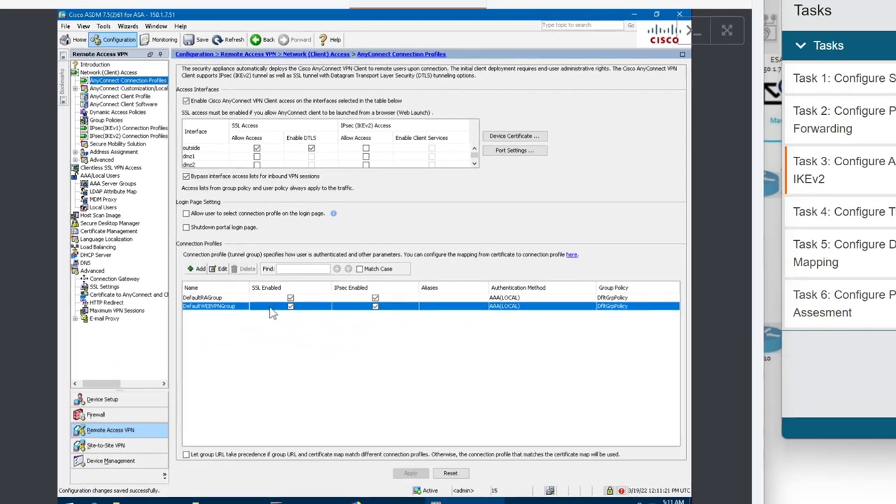
Create IPv4 pool VPN-POOL, 192.168.11.1–192.168.11.50, mask 255.255.255.0, for DefaultWEBVPNGroup.
double_click(271, 309)
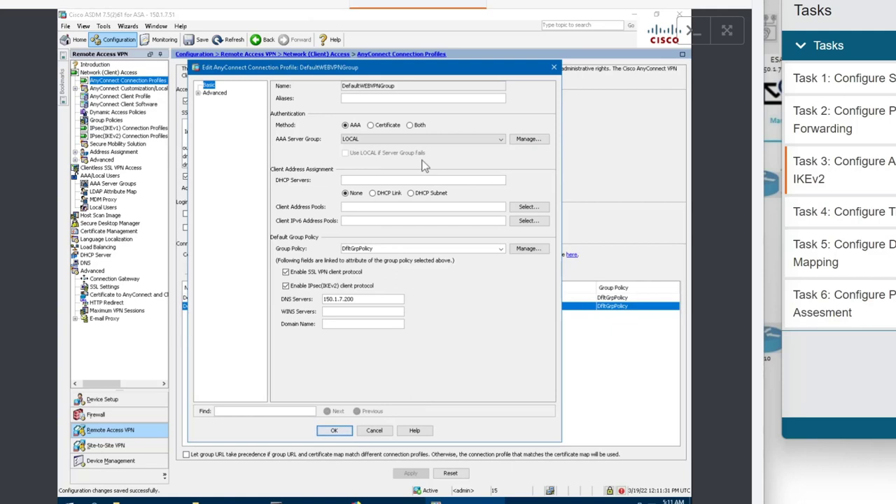
left_click(526, 208)
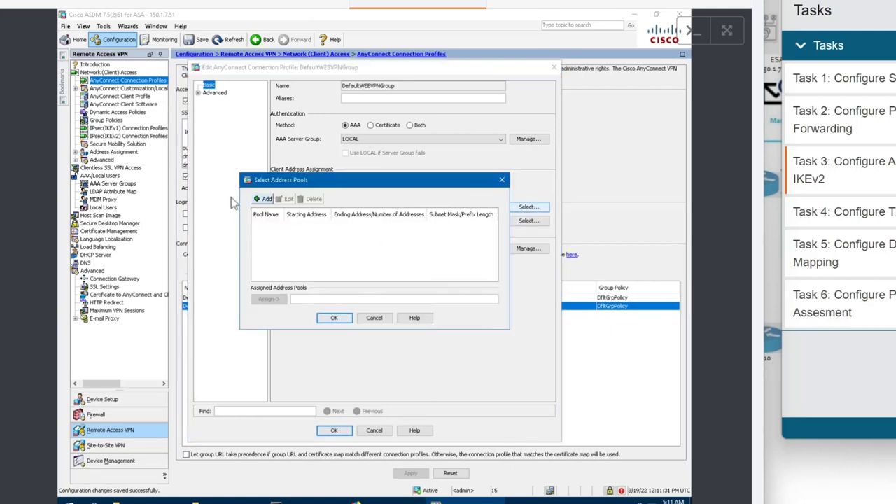
left_click(264, 199)
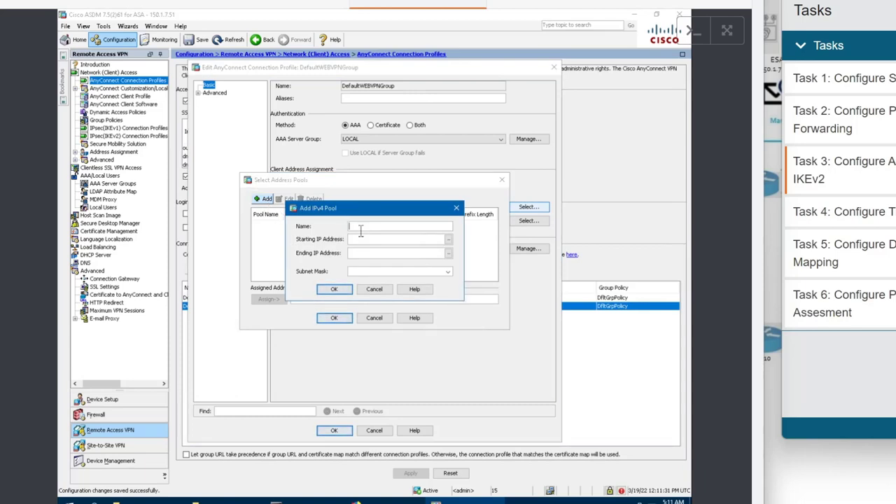
type("VPN-POOL")
left_click(378, 242)
type("192.168")
type(".11.50")
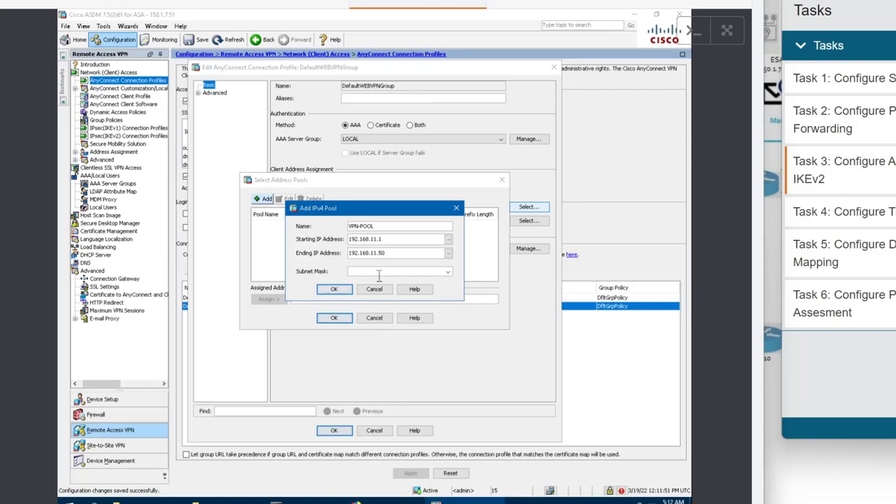
left_click(379, 273)
type("255.255.255.0")
left_click(334, 289)
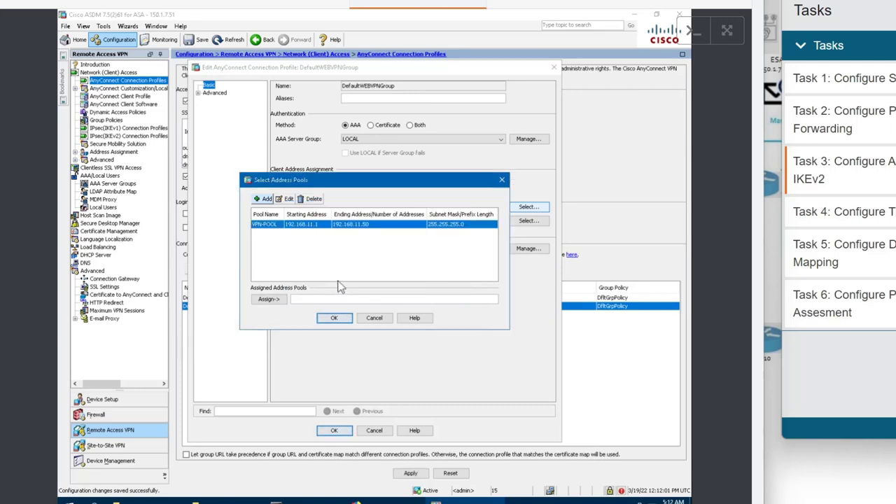
Assign VPN-POOL to DefaultWEBVPNGroup and save the connection profile.
left_click(267, 301)
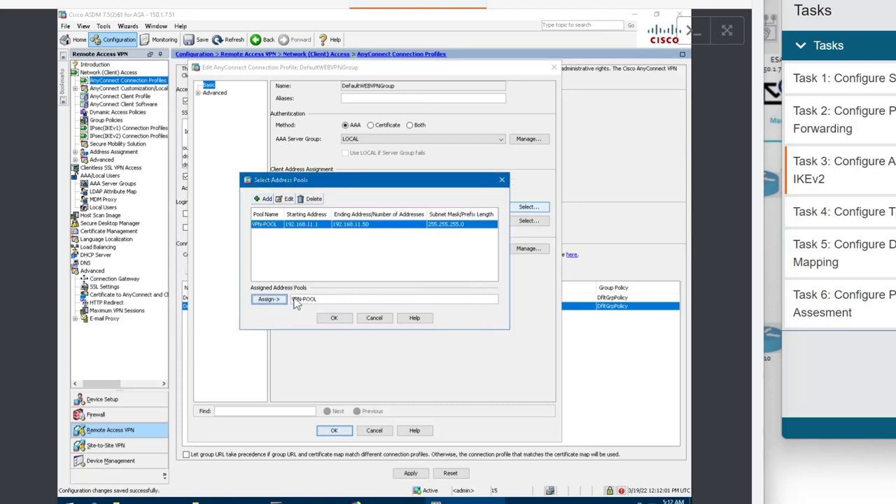
left_click(335, 318)
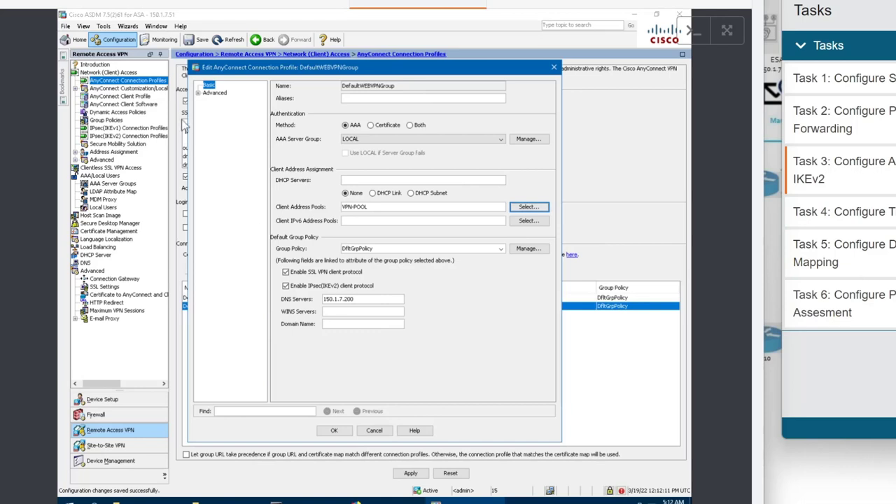
left_click(200, 93)
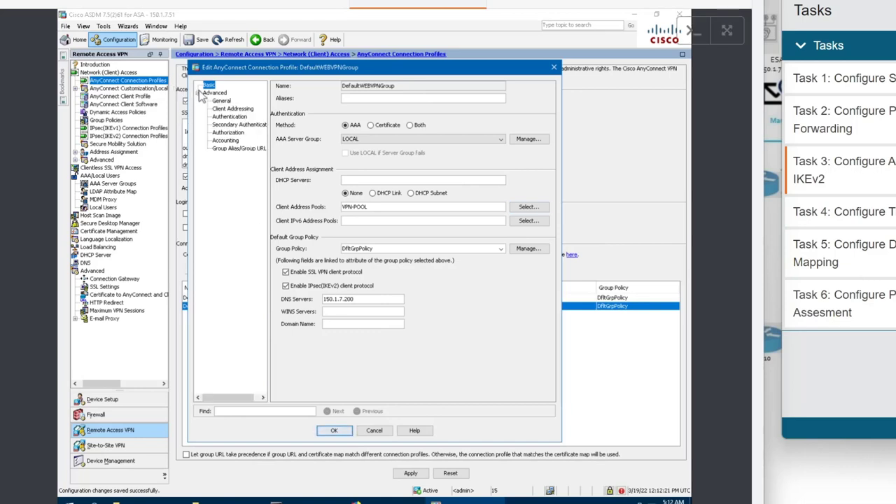
left_click(335, 431)
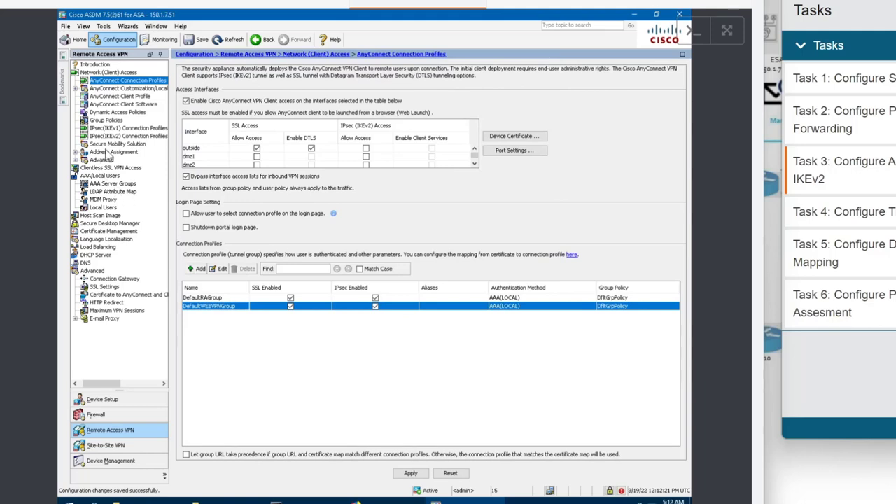
Switch DfltGrpPolicy's split tunneling to Tunnel Network List Below and open ACL Manager for its network list.
left_click(107, 120)
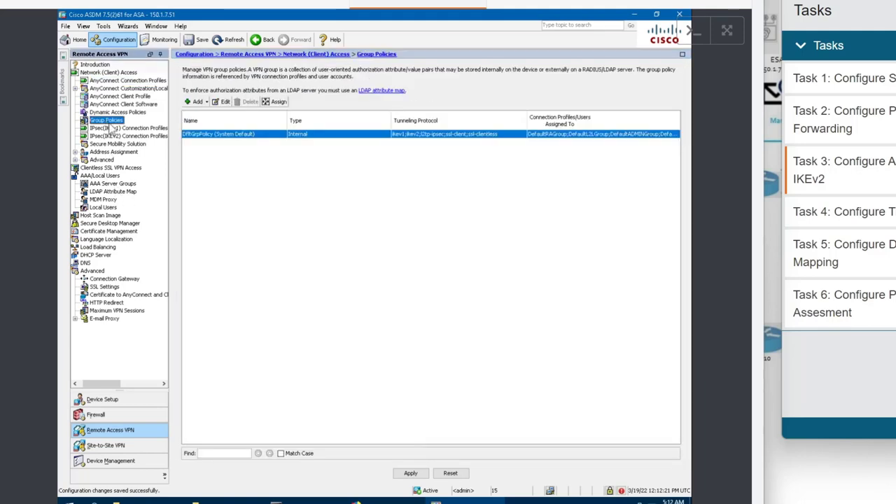
double_click(234, 135)
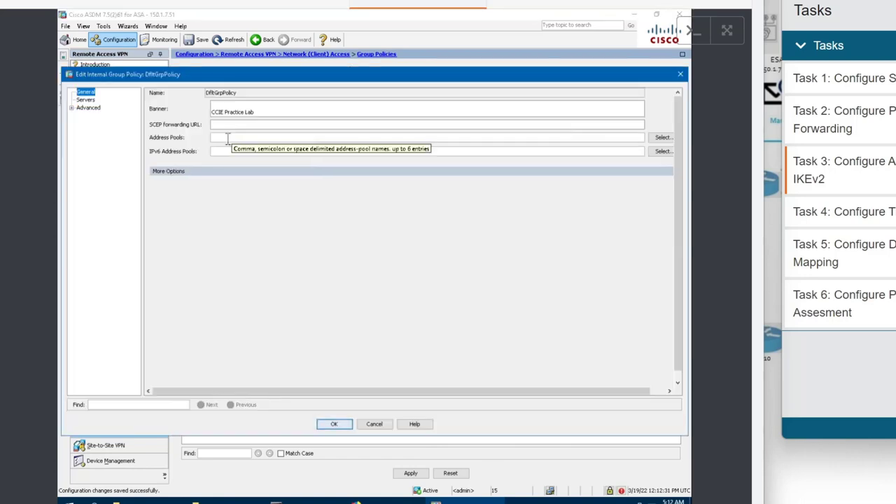
left_click(72, 108)
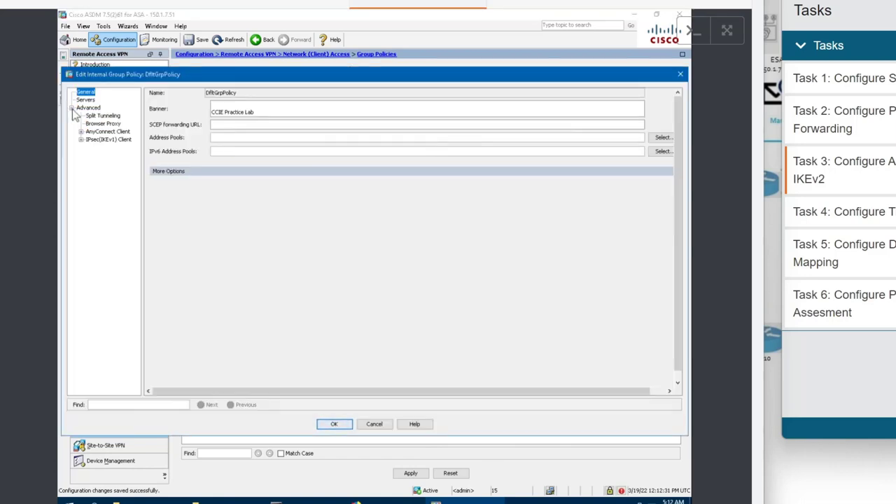
left_click(94, 116)
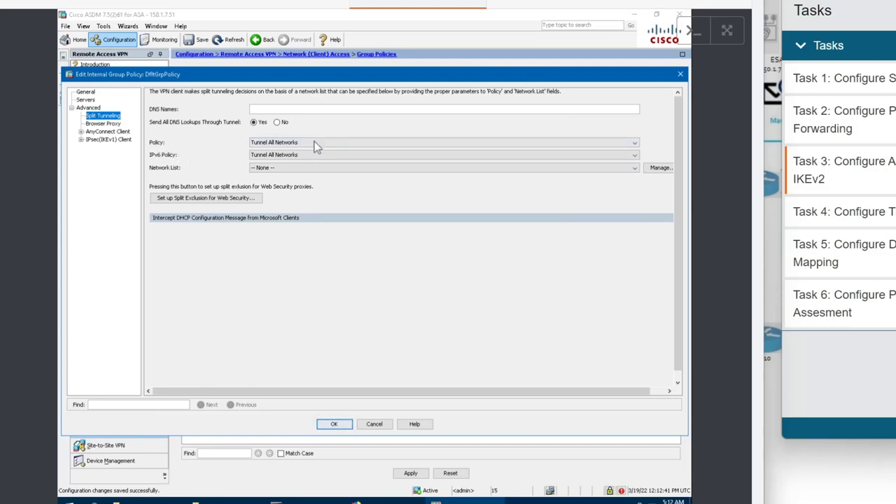
left_click(343, 144)
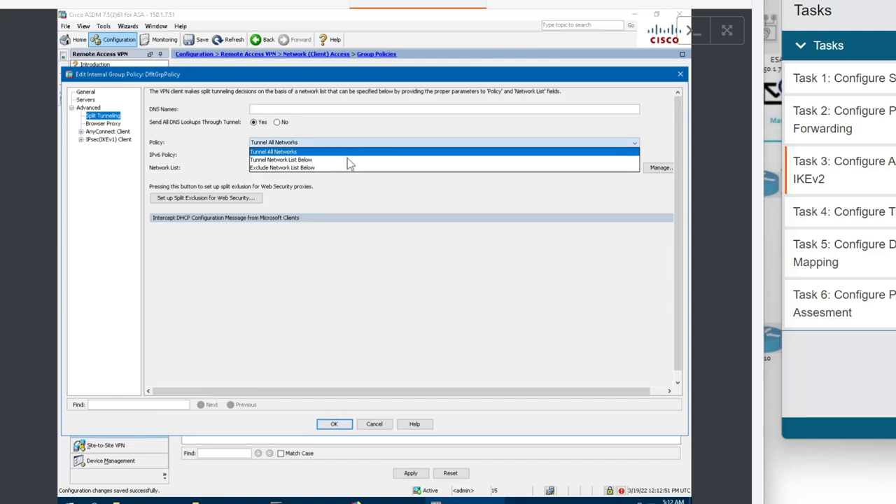
left_click(345, 161)
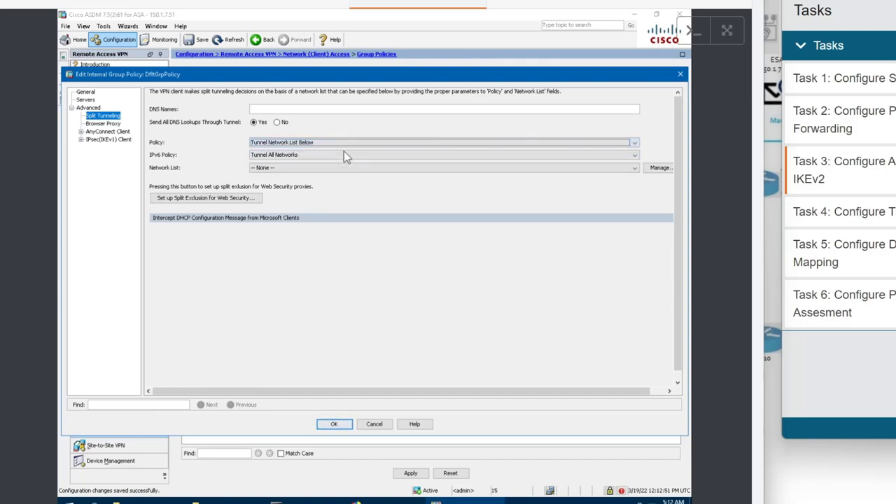
left_click(343, 167)
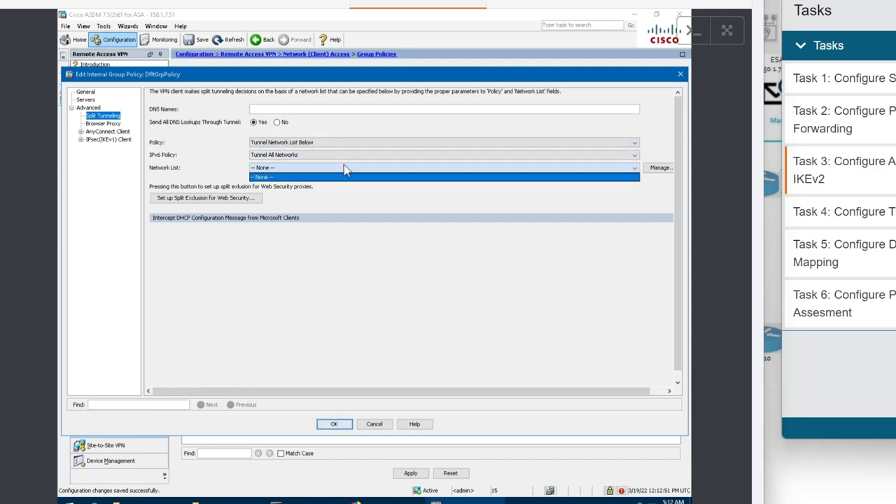
left_click(666, 175)
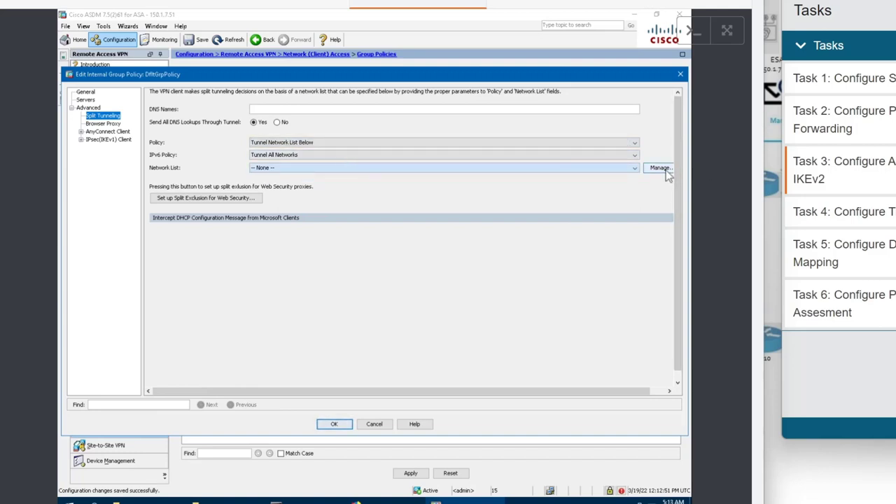
left_click(661, 168)
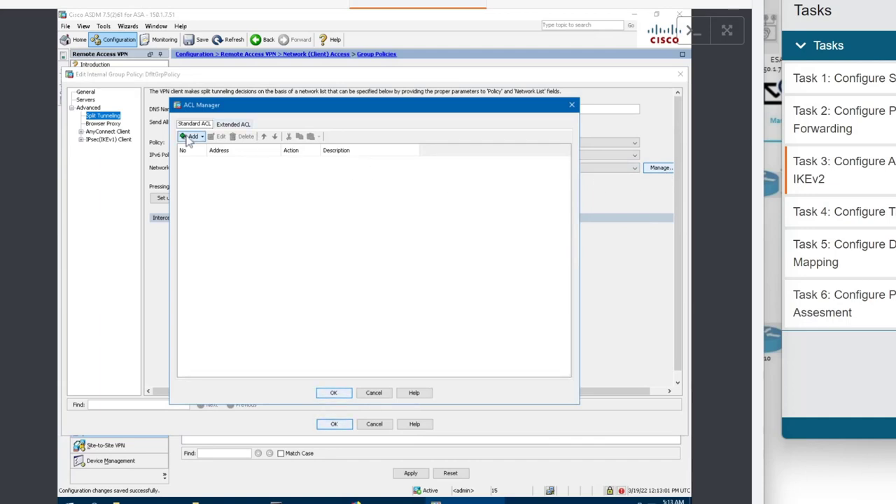
Create a new standard ACL named Servers-Tunnel.
left_click(188, 139)
left_click(200, 146)
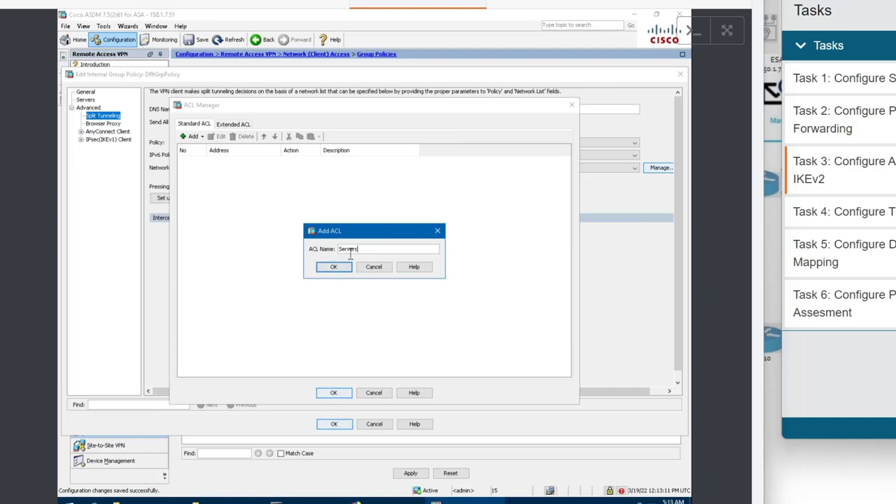
type("Tunnel")
left_click(337, 270)
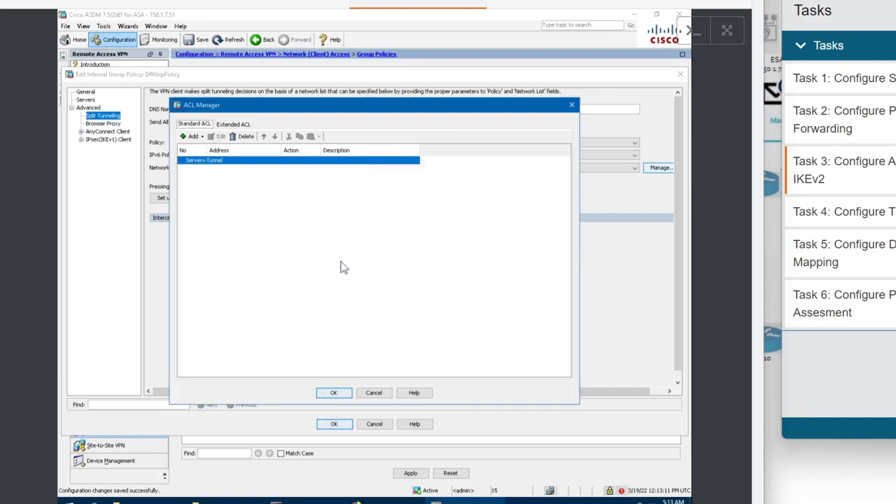
Dismiss the missing-ACE error and start a new ACE for Servers-Tunnel.
left_click(219, 163)
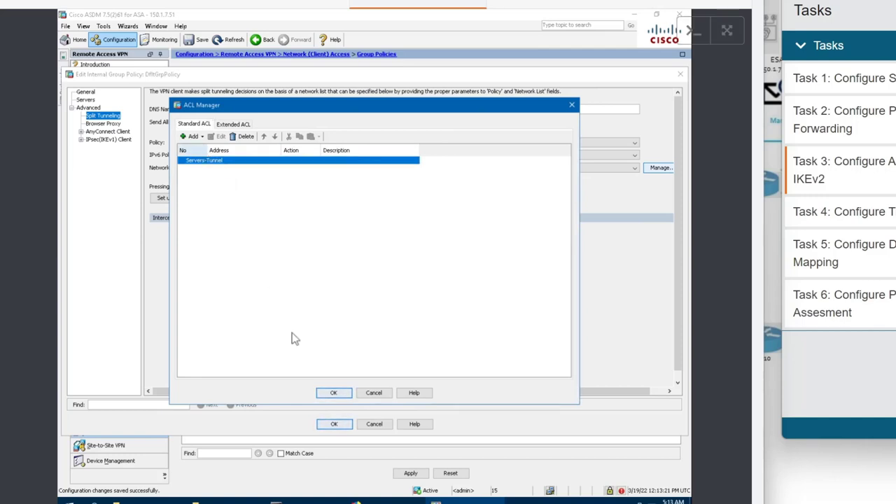
left_click(343, 395)
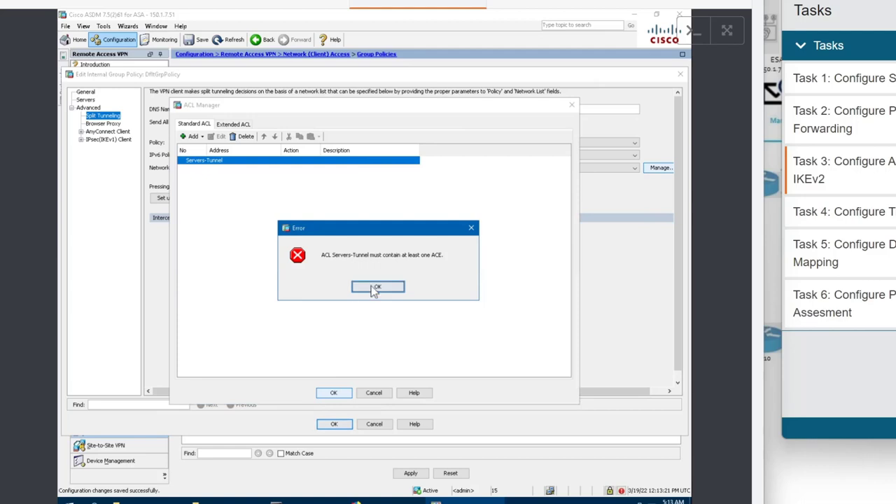
left_click(373, 284)
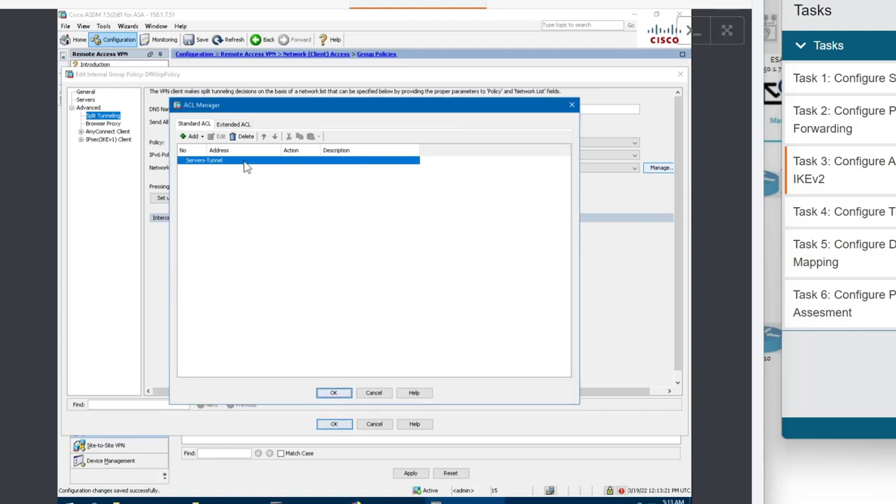
right_click(207, 168)
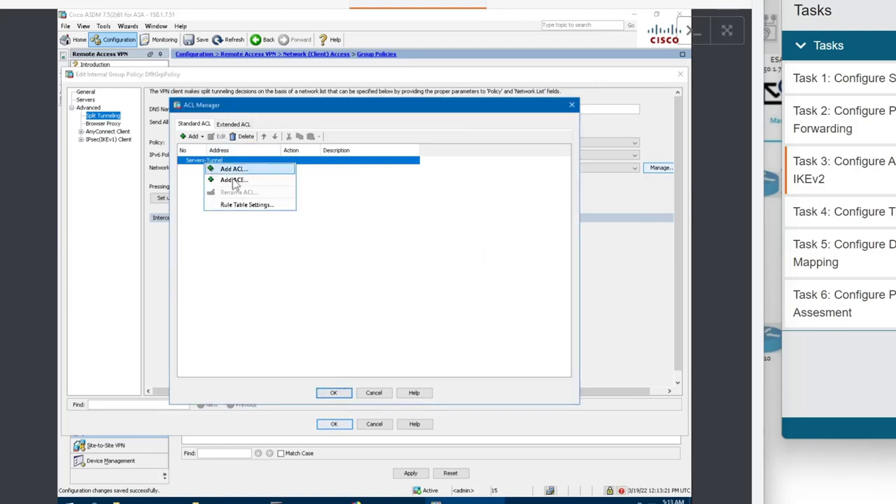
left_click(235, 183)
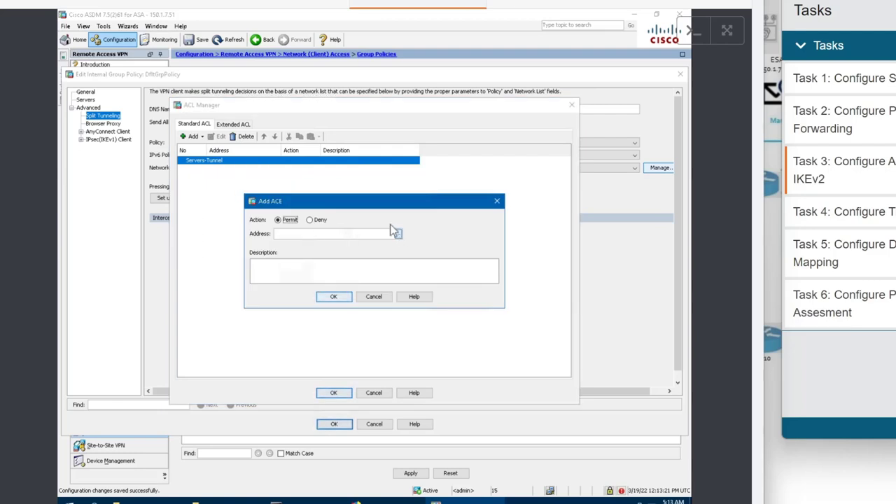
Enter 101.10.1.2 as the ACE address and add the permit entry to Servers-Tunnel.
left_click(395, 232)
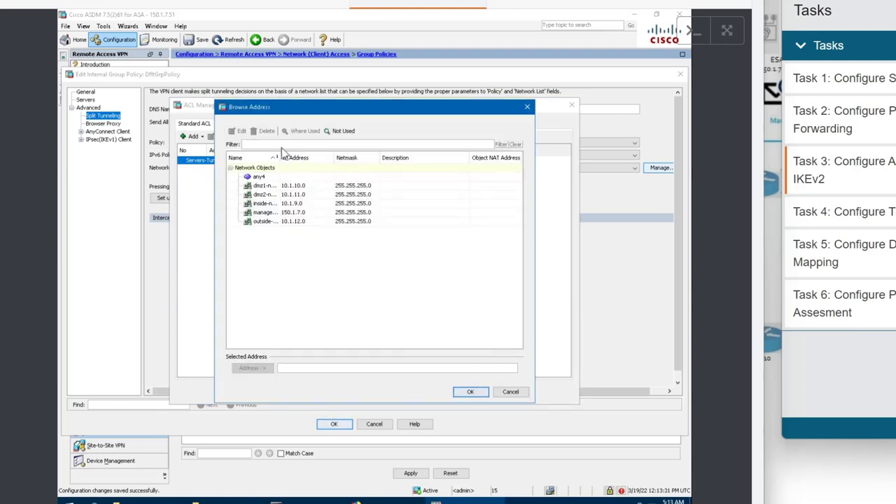
left_click(283, 368)
left_click(505, 393)
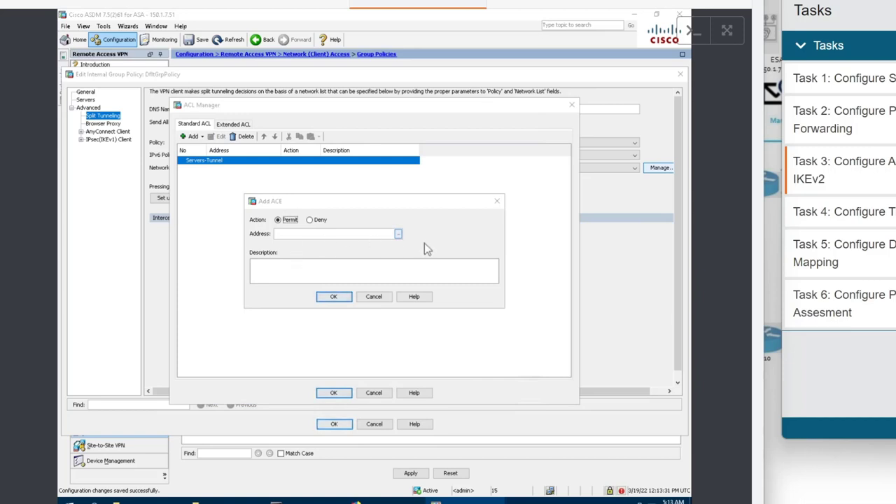
left_click(398, 234)
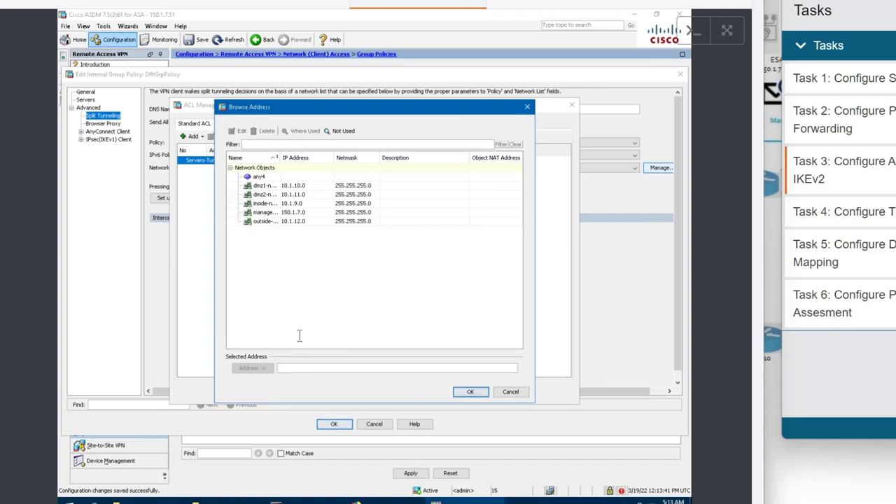
right_click(301, 264)
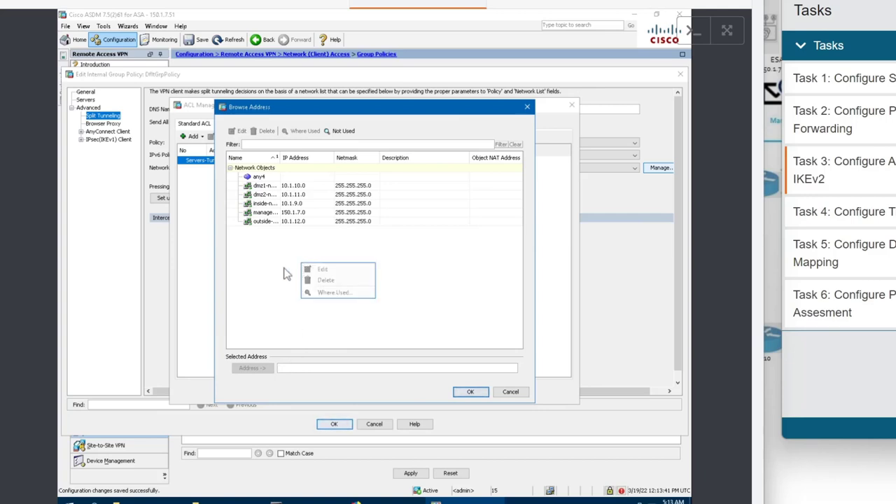
left_click(289, 370)
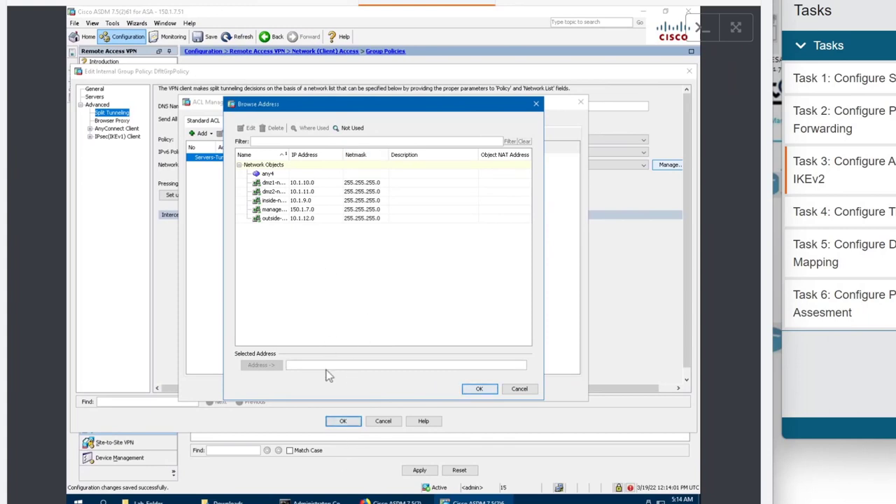
type("101.10.1.2")
left_click(493, 393)
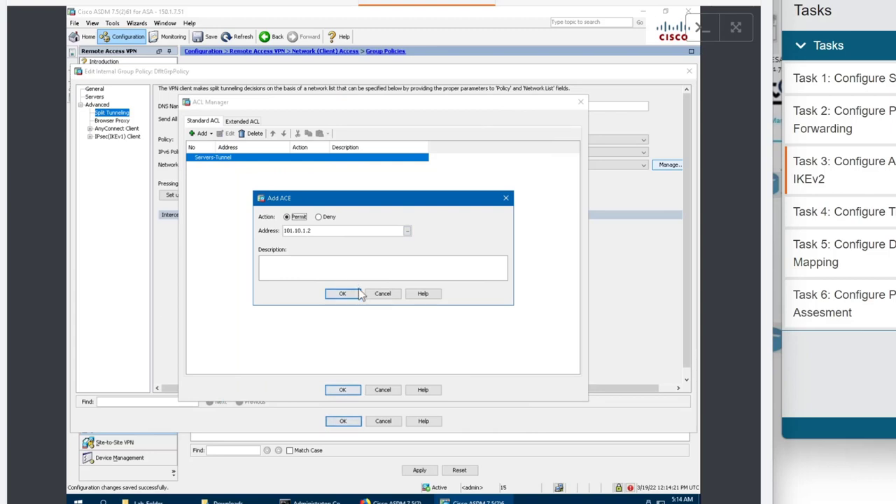
left_click(343, 294)
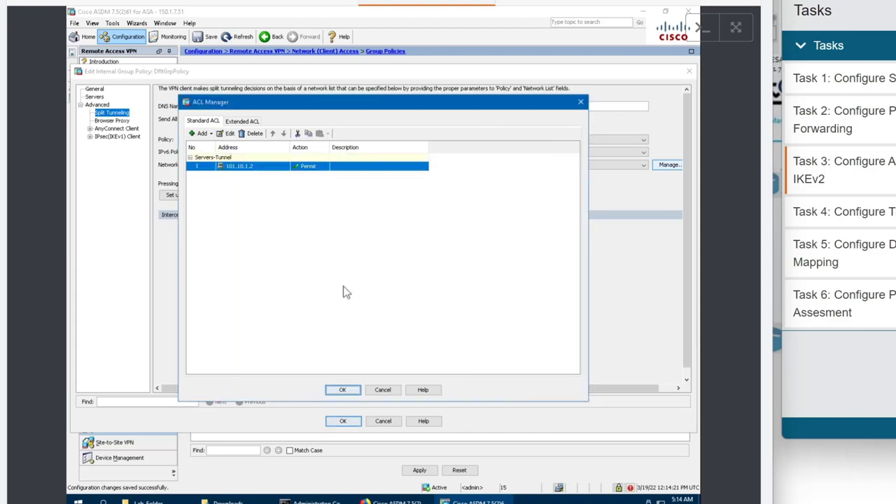
Add a permit 101.10.2.3 ACE to Servers-Tunnel, then close ACL Manager and save DfltGrpPolicy.
right_click(244, 159)
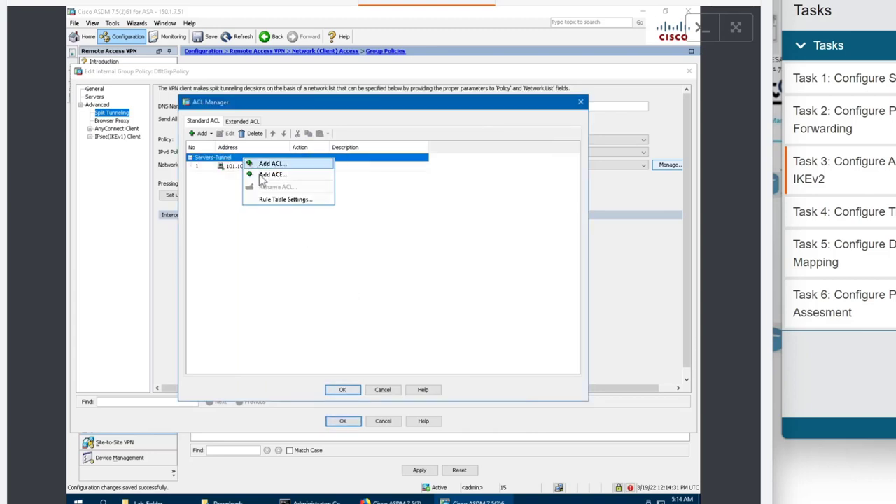
left_click(270, 174)
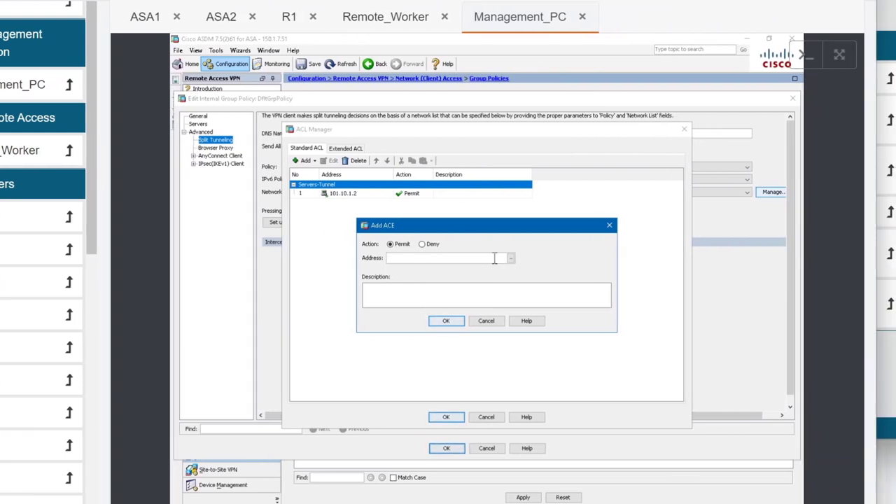
left_click(512, 259)
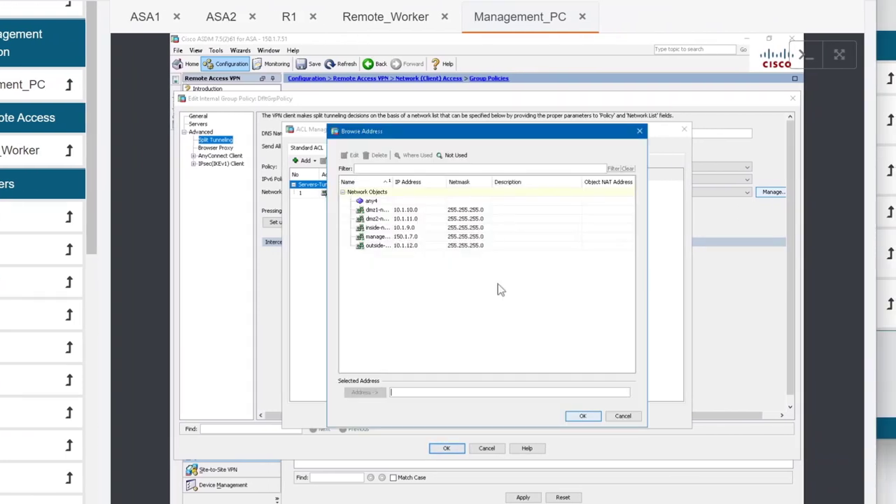
left_click(406, 392)
type("101.10.2.3")
left_click(583, 416)
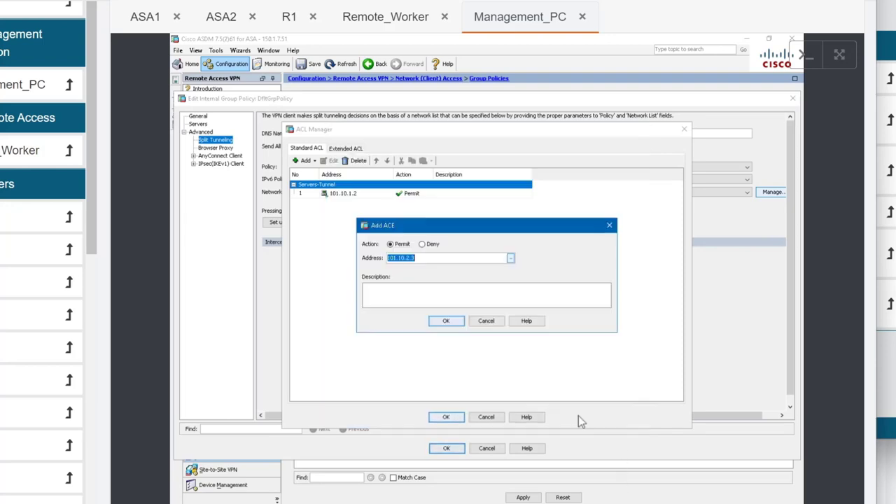
left_click(449, 322)
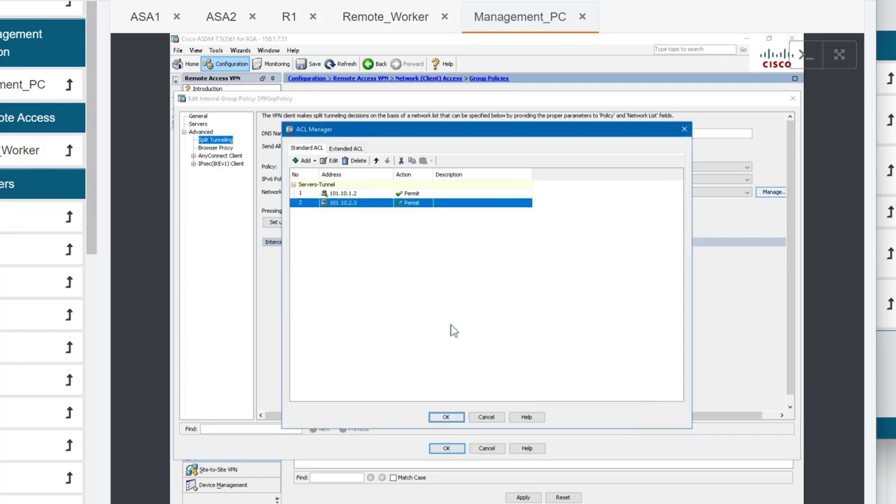
left_click(446, 417)
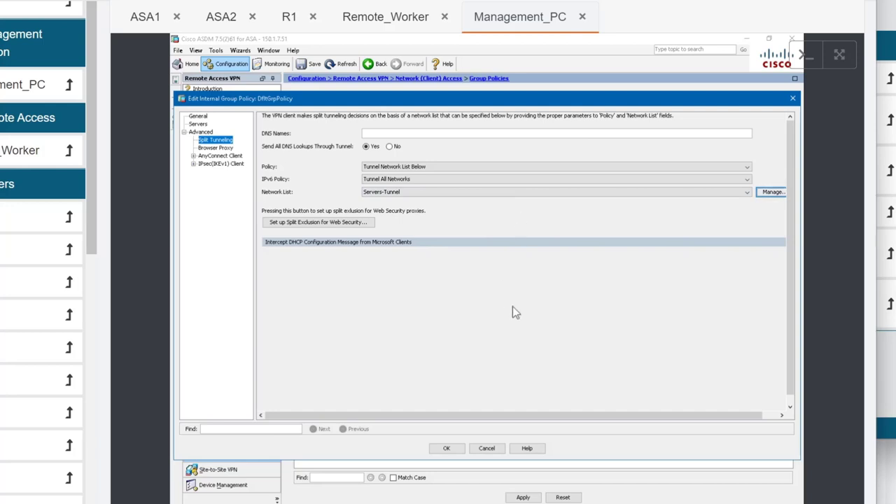
left_click(446, 448)
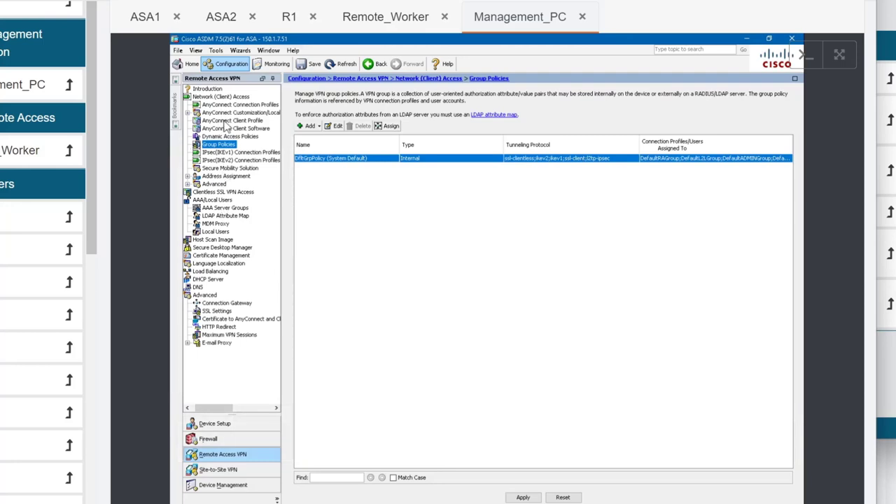
Under AAA Server Groups, add RADIUS group ISE and begin adding its first server.
left_click(240, 105)
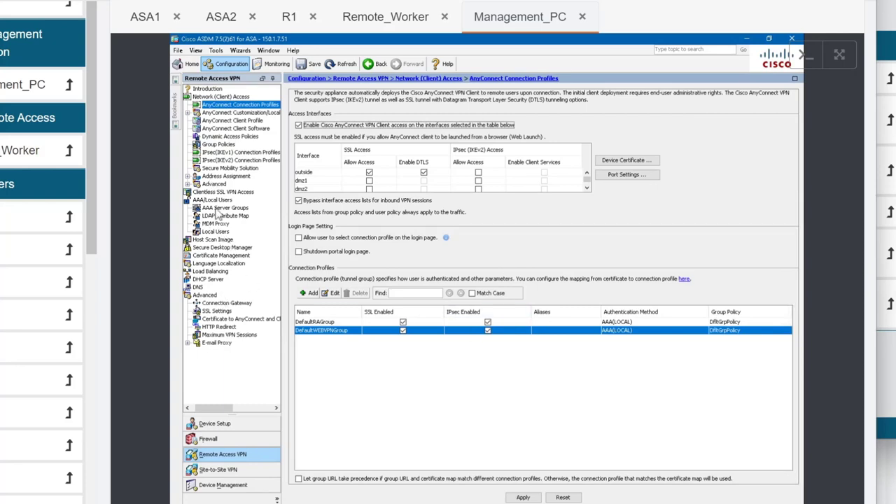
left_click(222, 208)
left_click(773, 104)
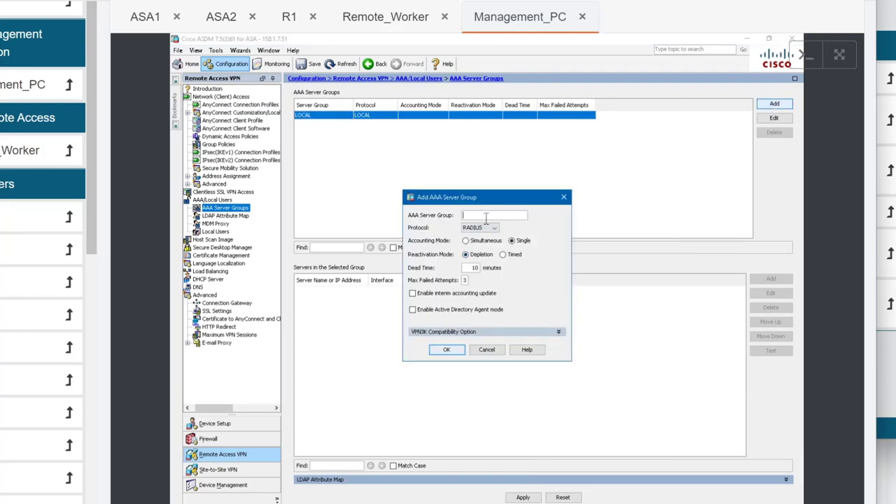
type("ISE")
left_click(453, 351)
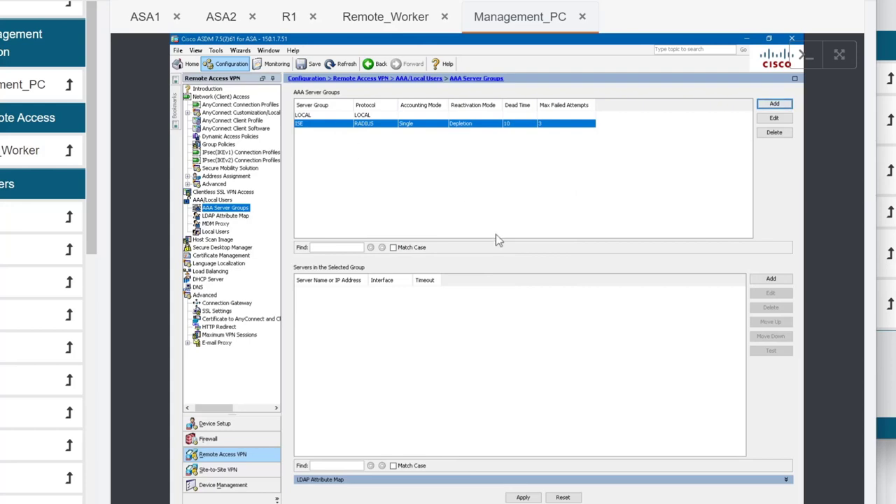
left_click(770, 281)
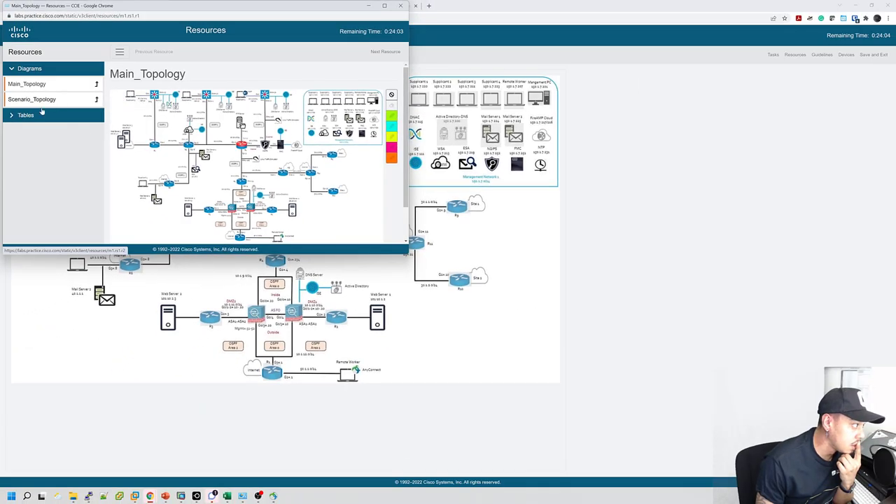
Open the Management_Network_Addressing table, checking the Scenario_Topology diagram, and find ISE's entry.
left_click(42, 113)
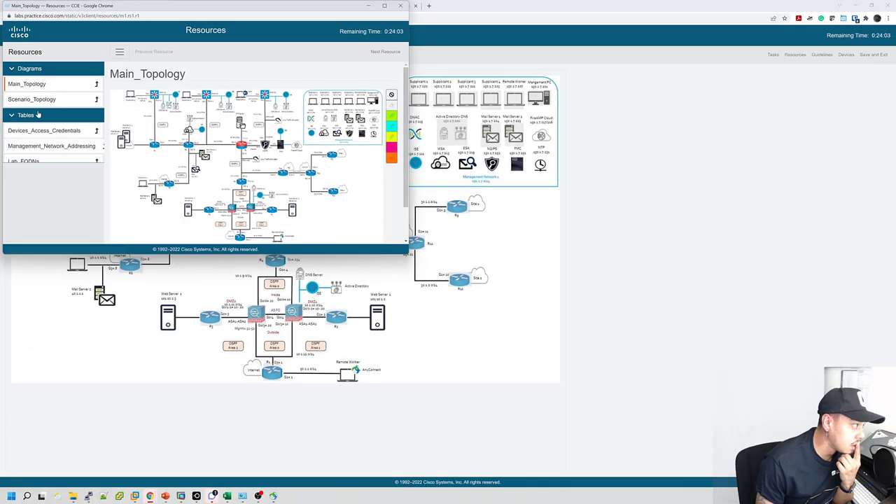
left_click(48, 146)
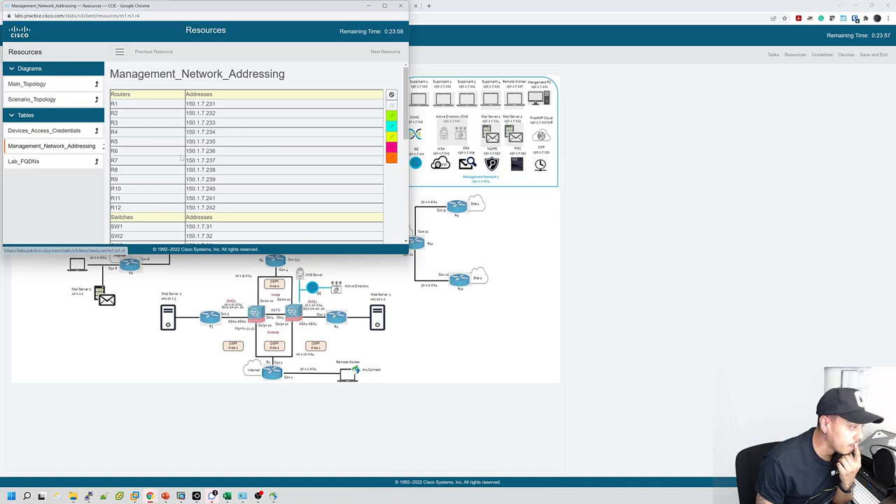
scroll(183, 167, "down", 5)
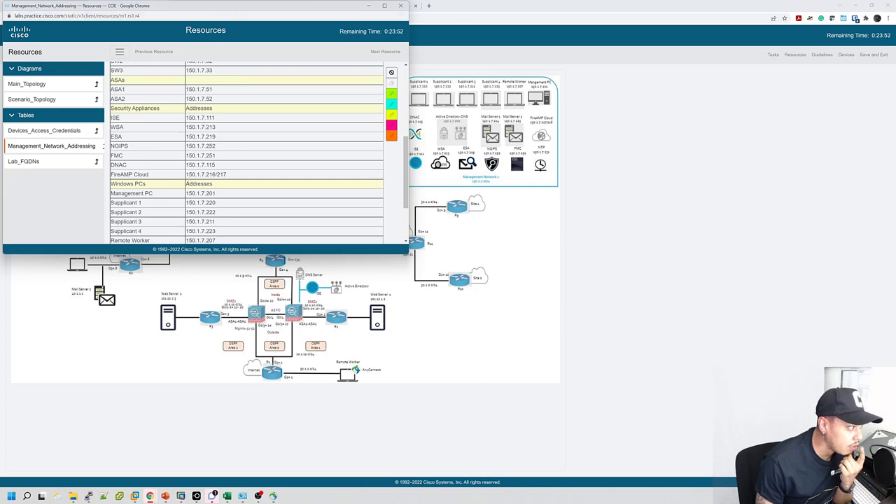
left_click_drag(217, 6, 644, 84)
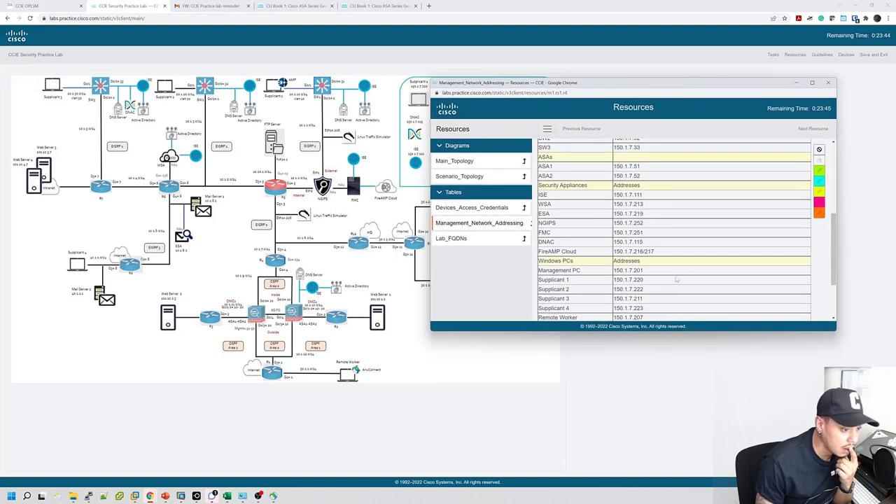
left_click(487, 175)
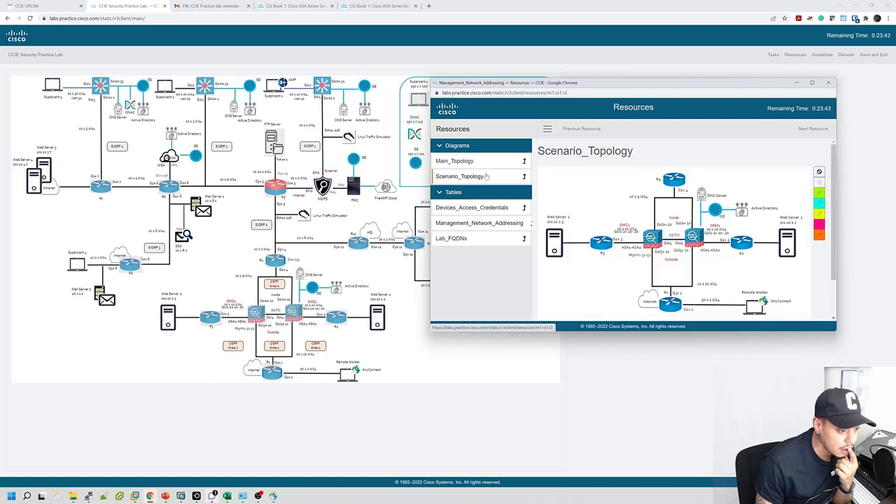
scroll(662, 239, "up", 1)
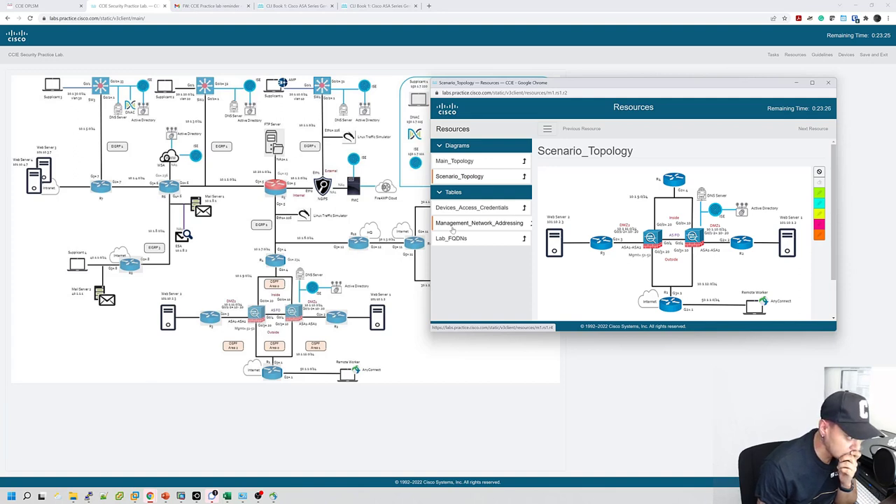
left_click(479, 223)
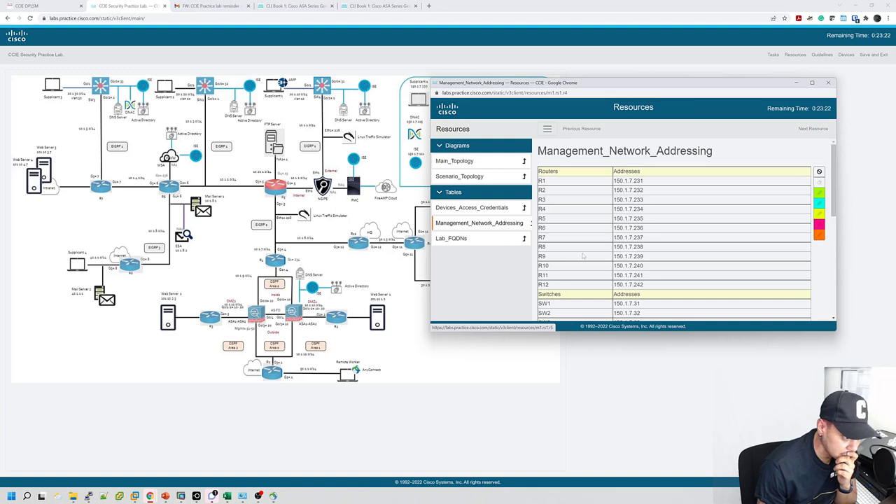
scroll(675, 230, "down", 3)
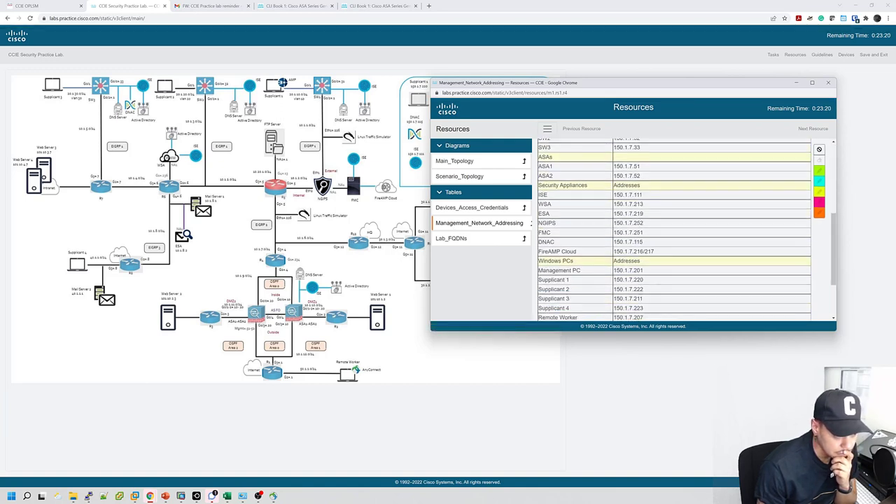
scroll(675, 230, "down", 3)
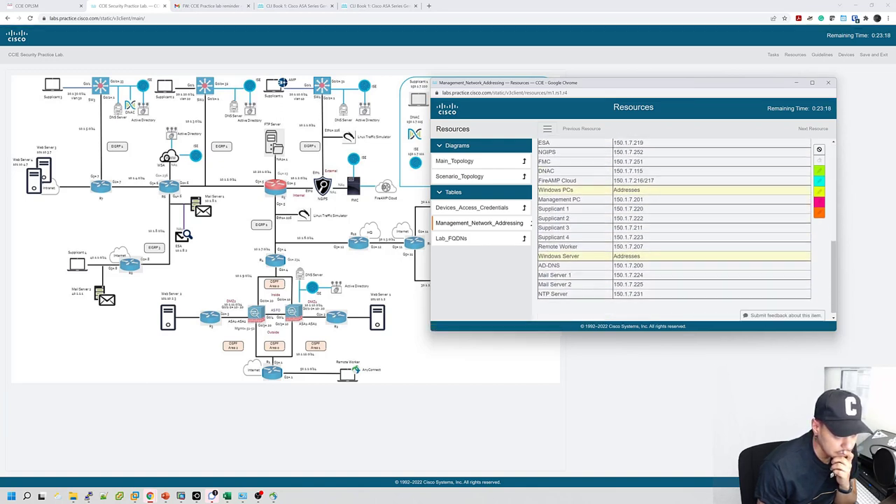
scroll(629, 267, "up", 2)
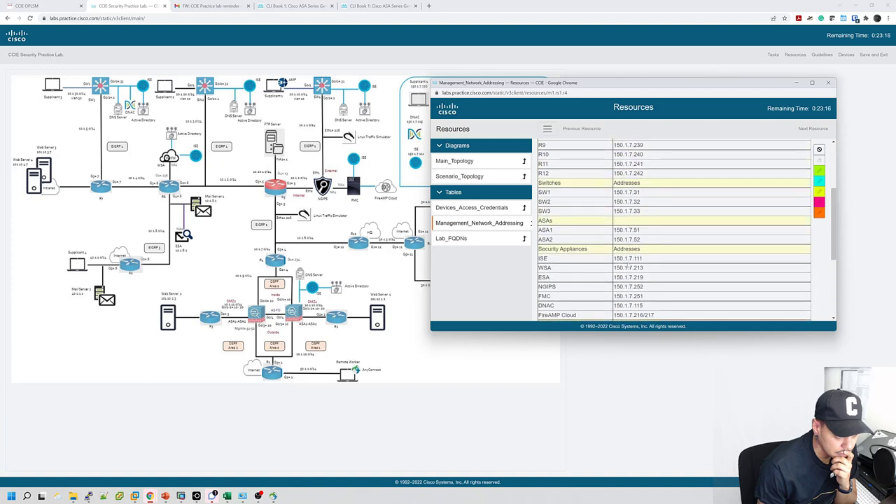
scroll(628, 266, "down", 1)
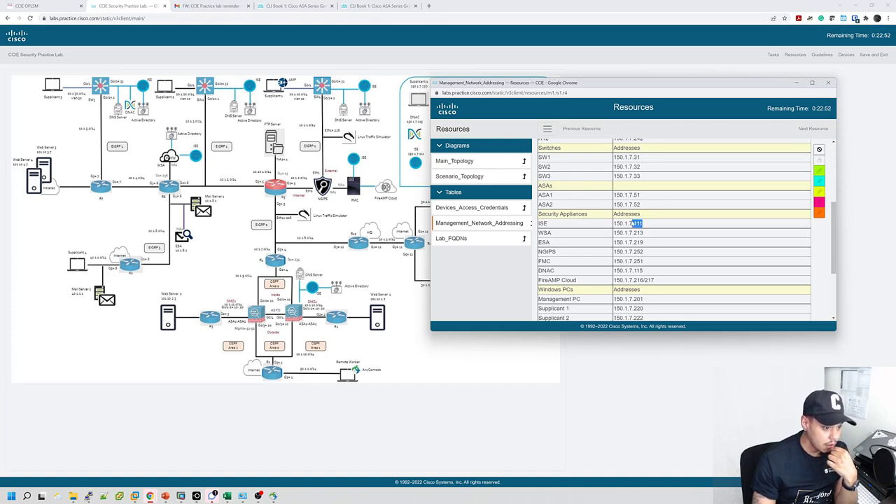
Copy ISE's address 150.1.7.111 and minimize the Resources window.
left_click_drag(632, 223, 617, 223)
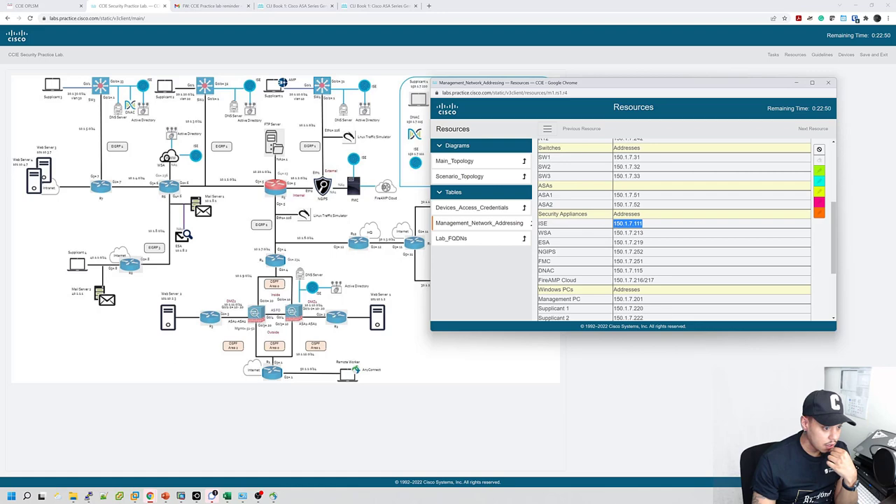
right_click(619, 224)
left_click(634, 232)
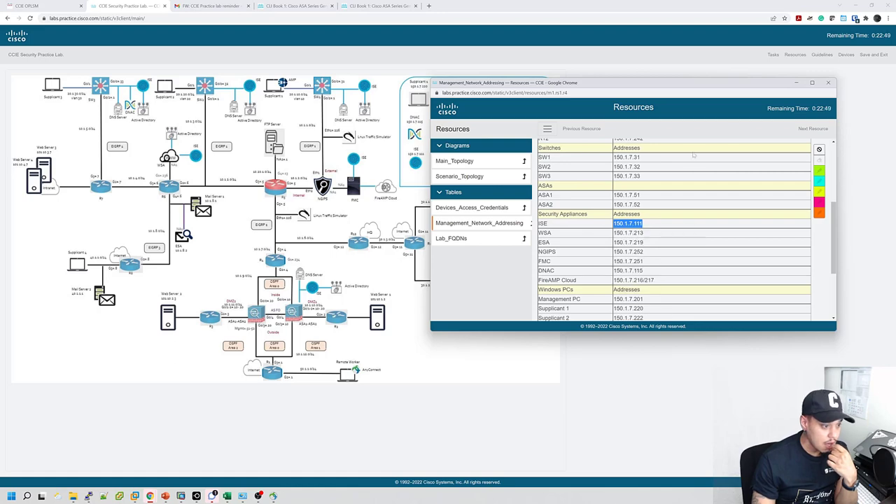
left_click(798, 83)
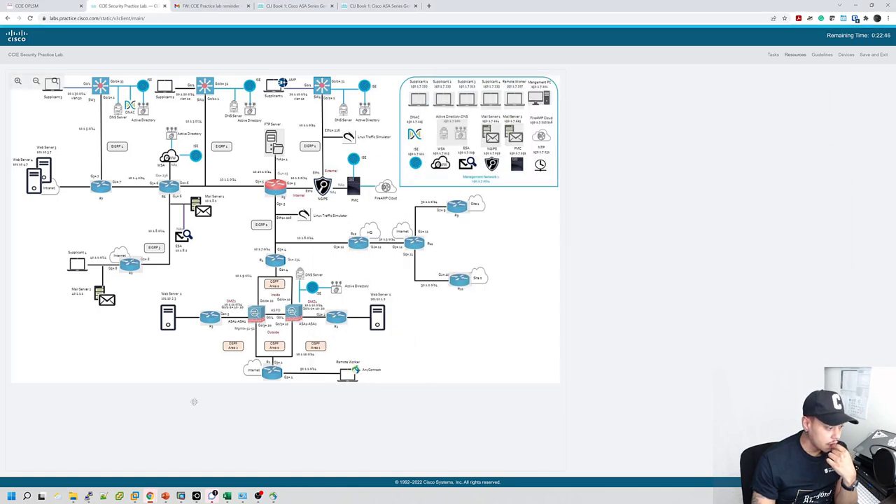
Discard the unsaved AAA server form and bring the browser forward.
mouse_move(150, 496)
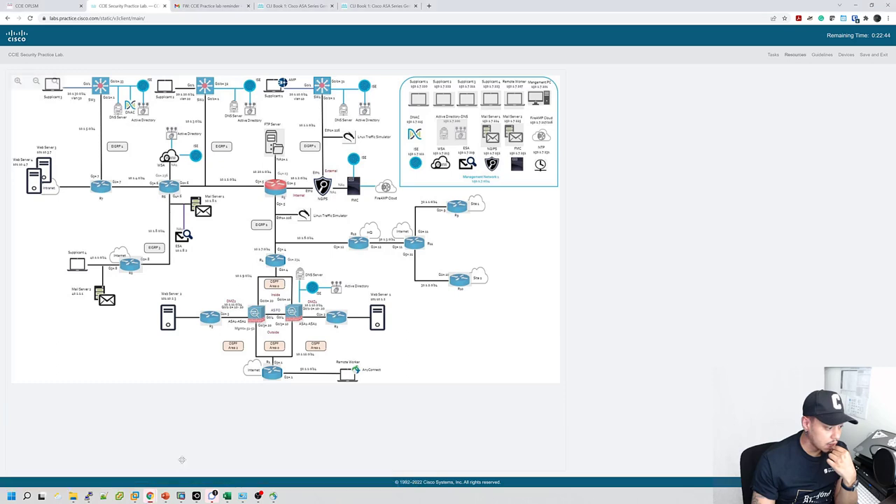
left_click(315, 462)
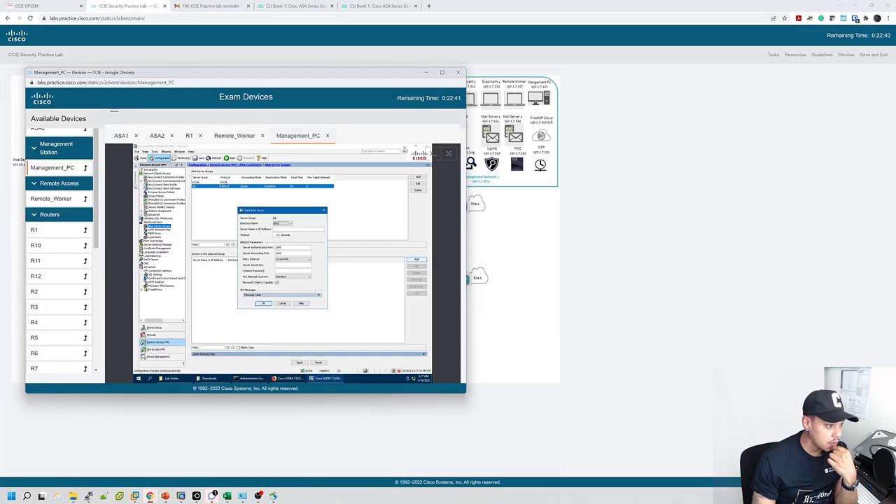
left_click(281, 304)
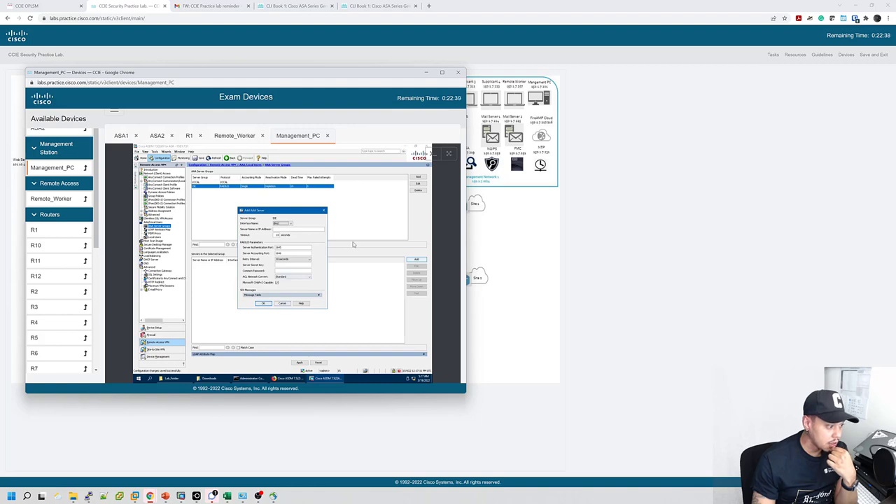
left_click(404, 146)
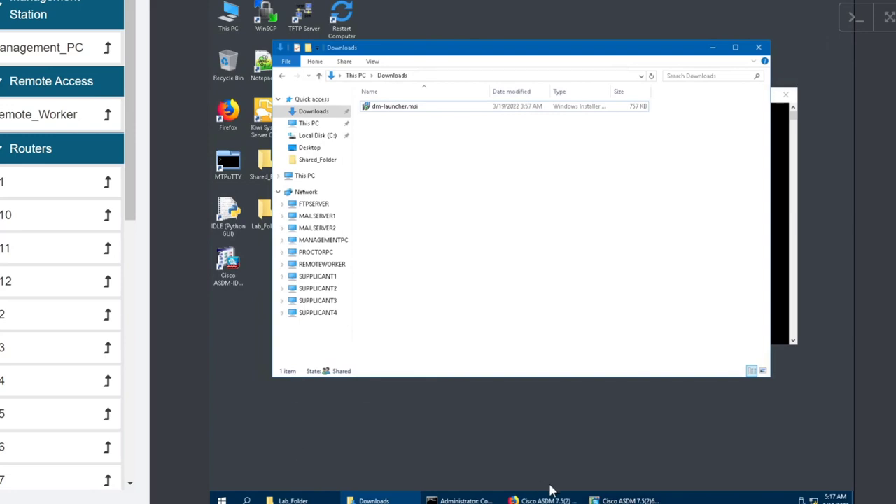
left_click(551, 493)
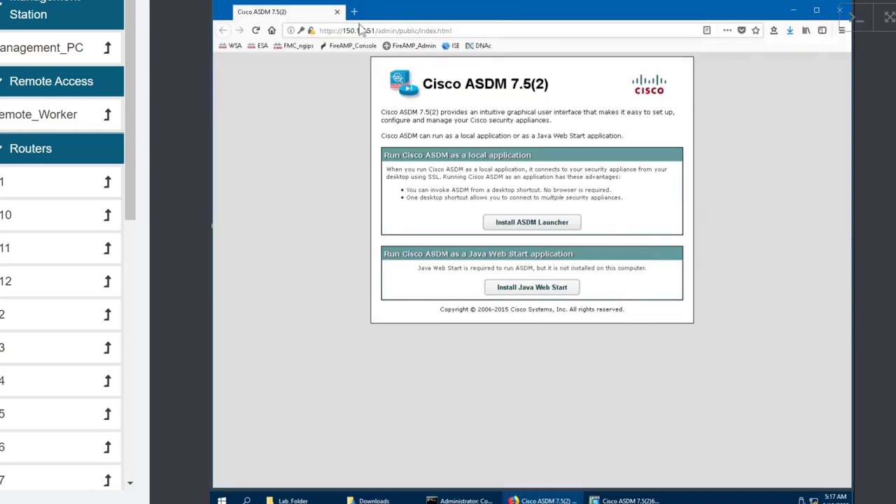
Log in to ISE and confirm node ise2 at 150.1.7.111 under Deployment.
left_click(452, 47)
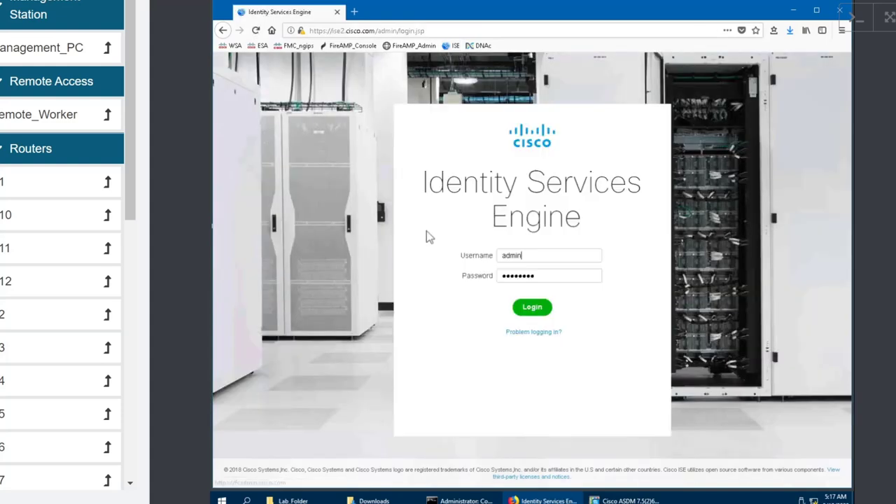
left_click(532, 313)
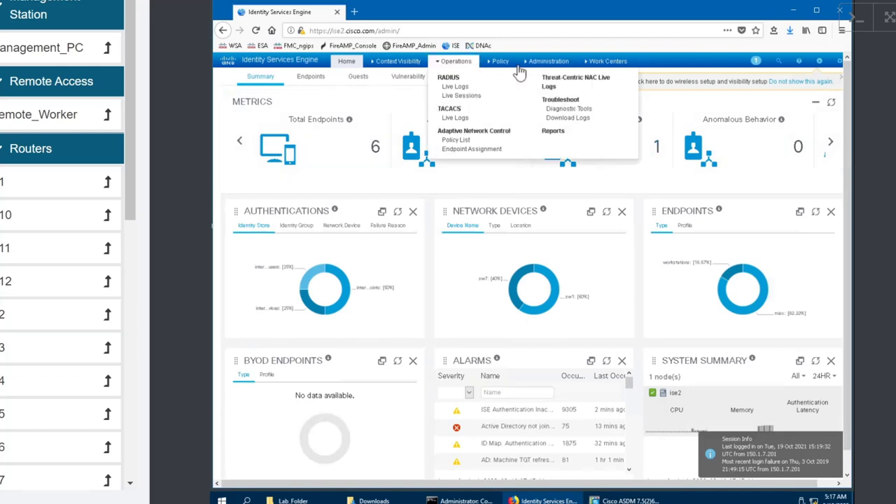
mouse_move(539, 67)
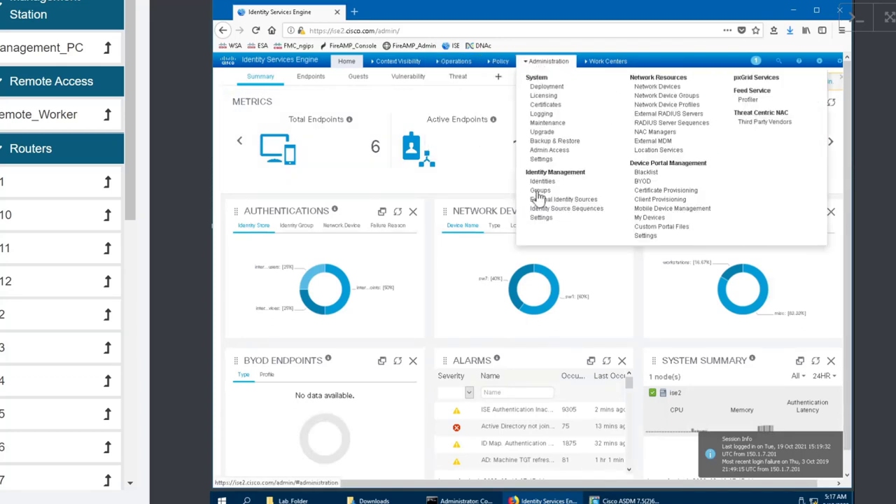
left_click(545, 89)
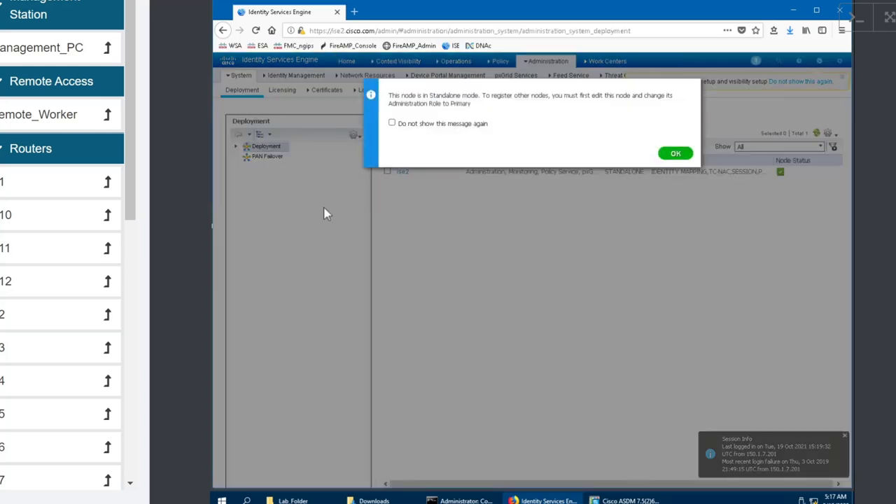
left_click(676, 156)
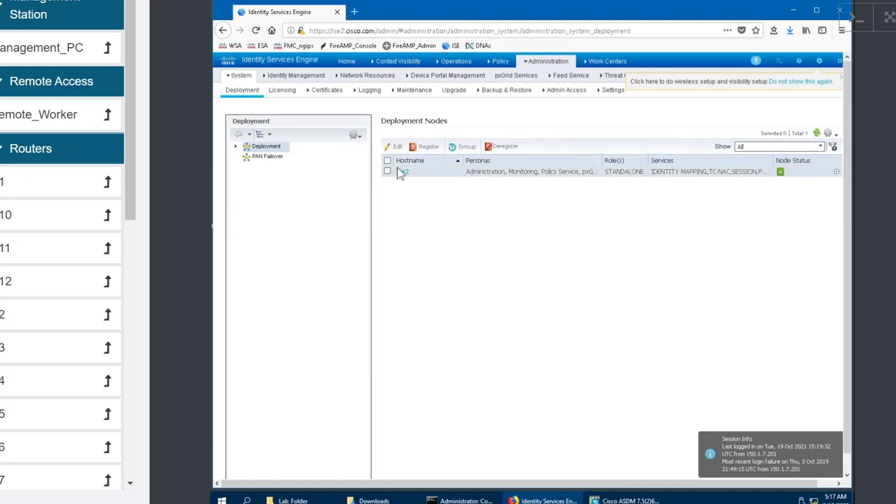
left_click(404, 173)
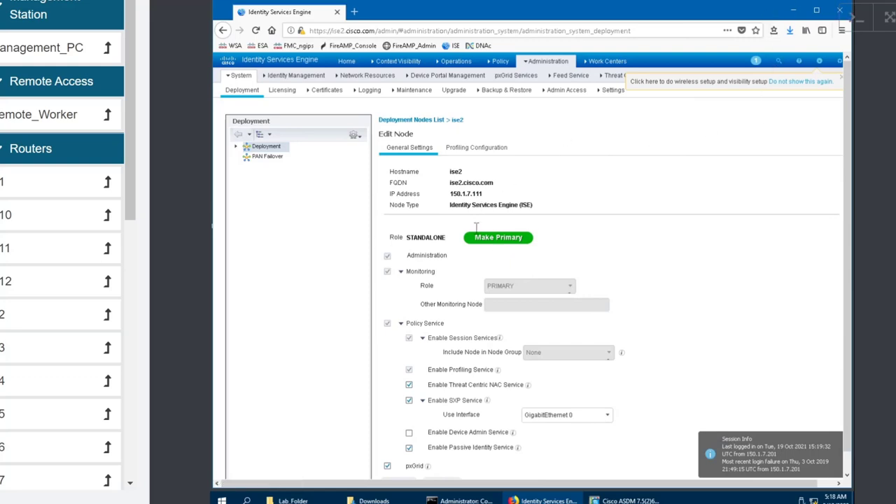
left_click(606, 500)
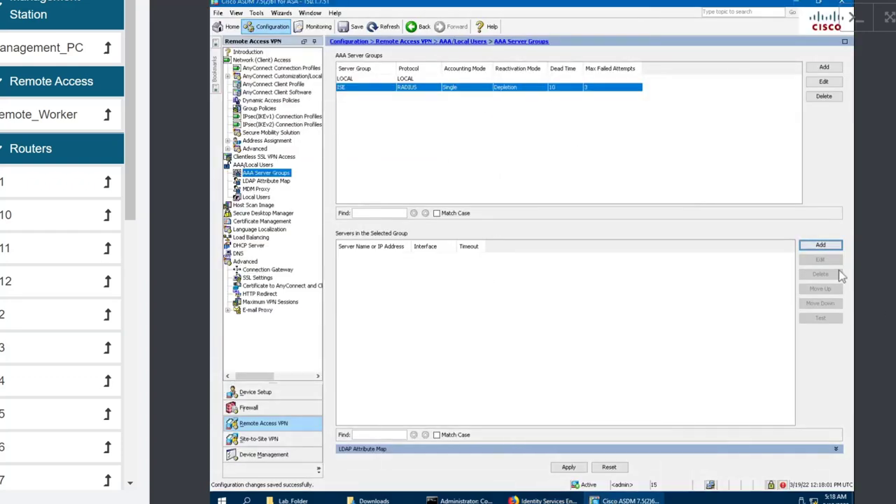
Start adding a server to the ISE group, cancel, and restore ASDM.
left_click(826, 245)
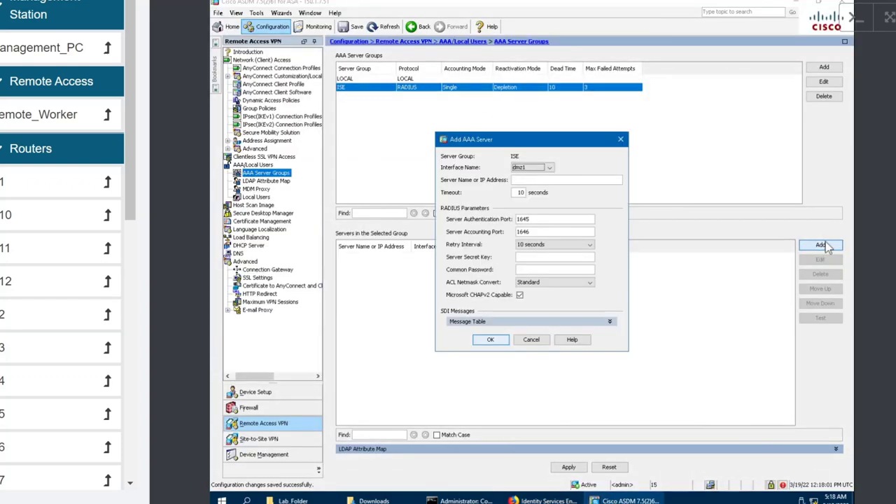
left_click(561, 181)
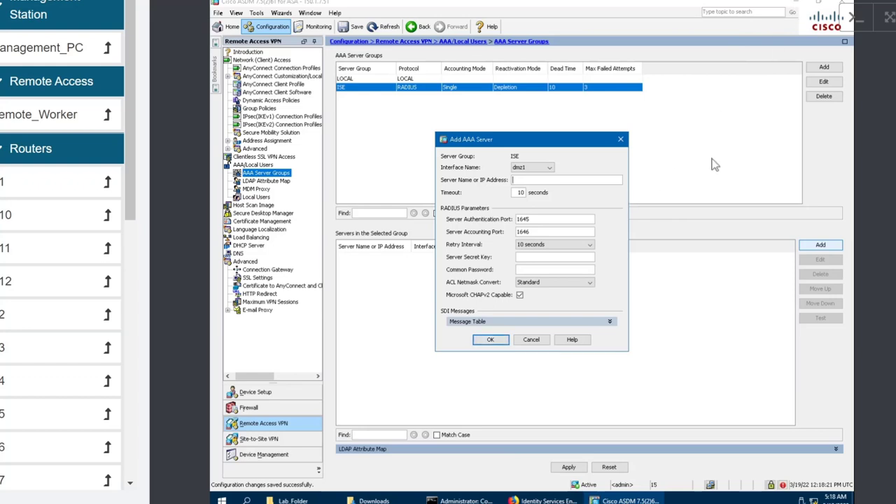
left_click(620, 140)
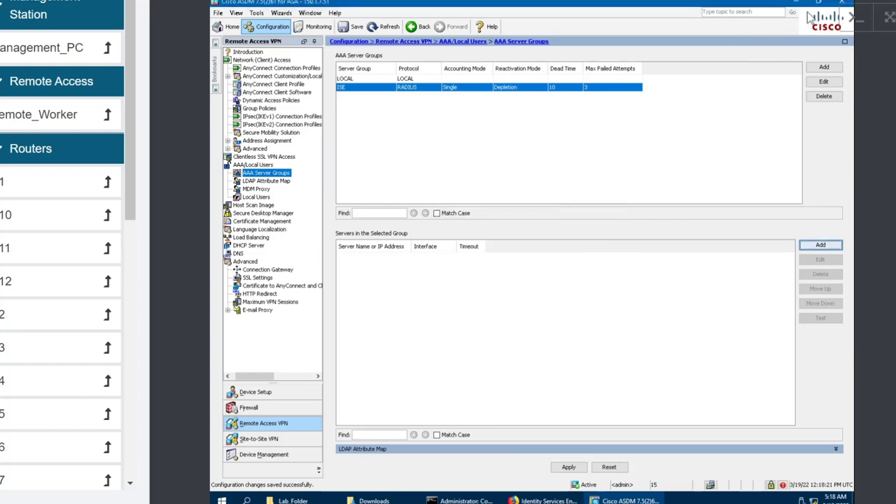
left_click(796, 12)
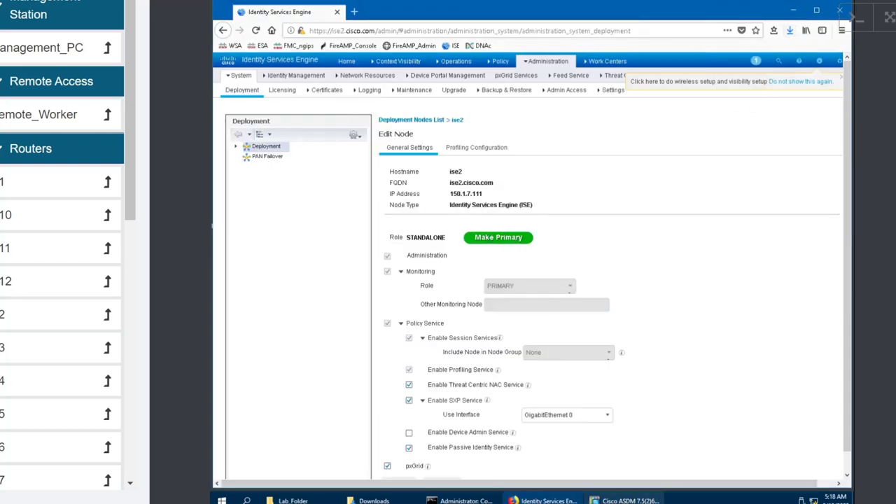
mouse_move(633, 498)
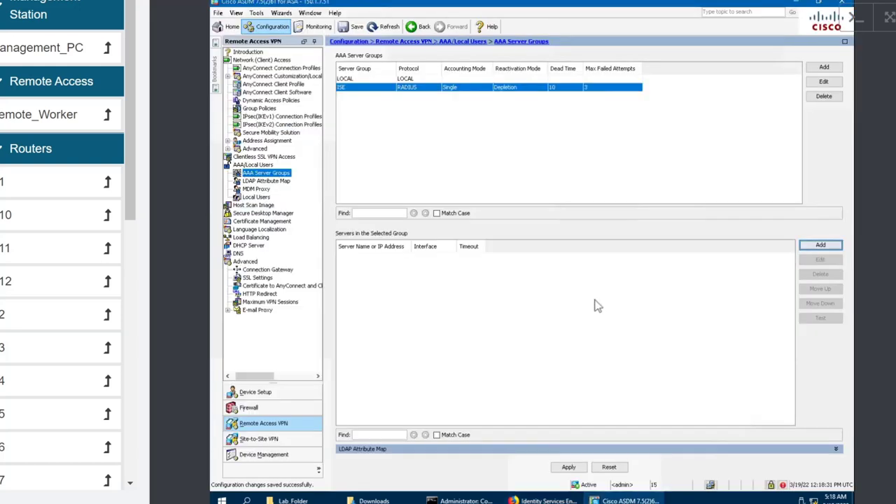
left_click(609, 367)
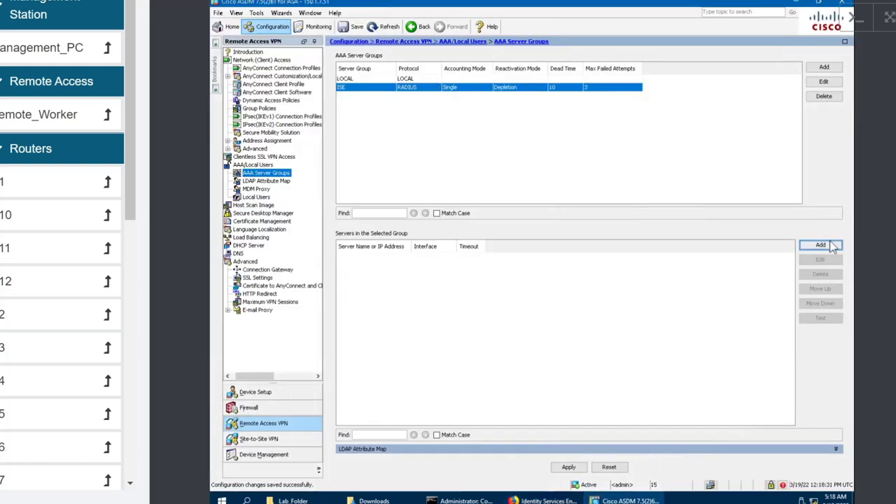
Add server 150.1.7.111 with ports 1812/1813, shared key and common password.
left_click(821, 245)
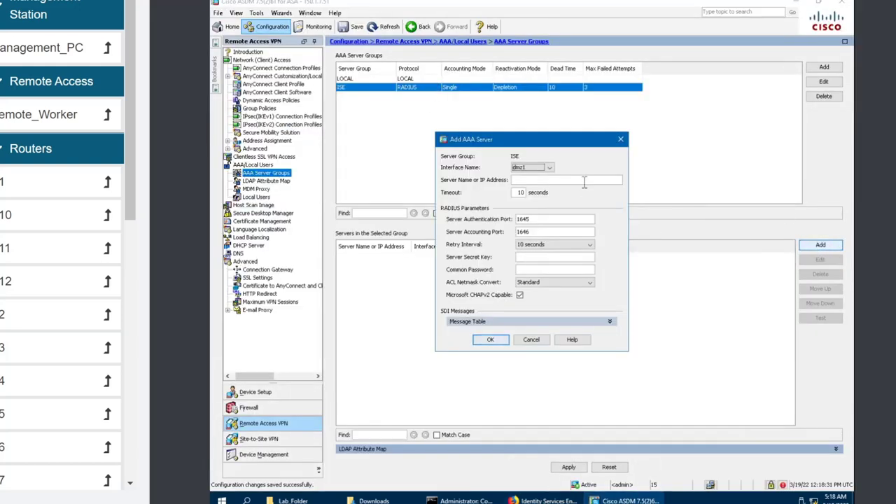
left_click(584, 180)
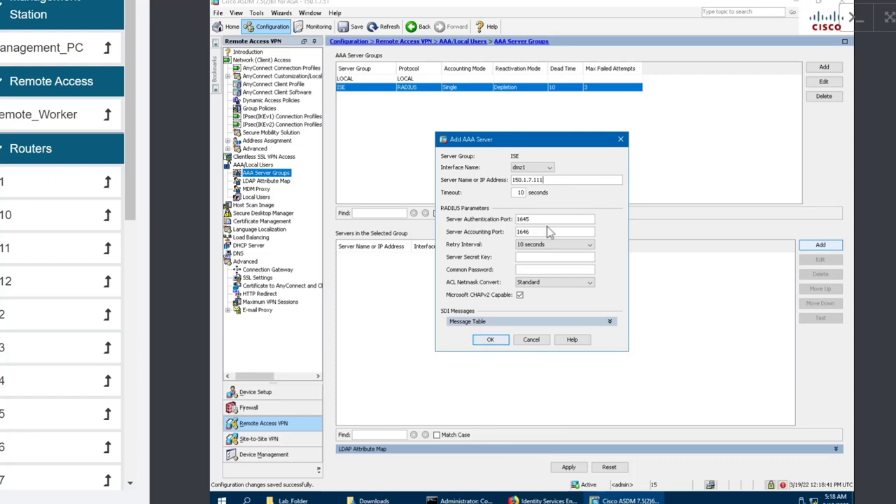
double_click(519, 220)
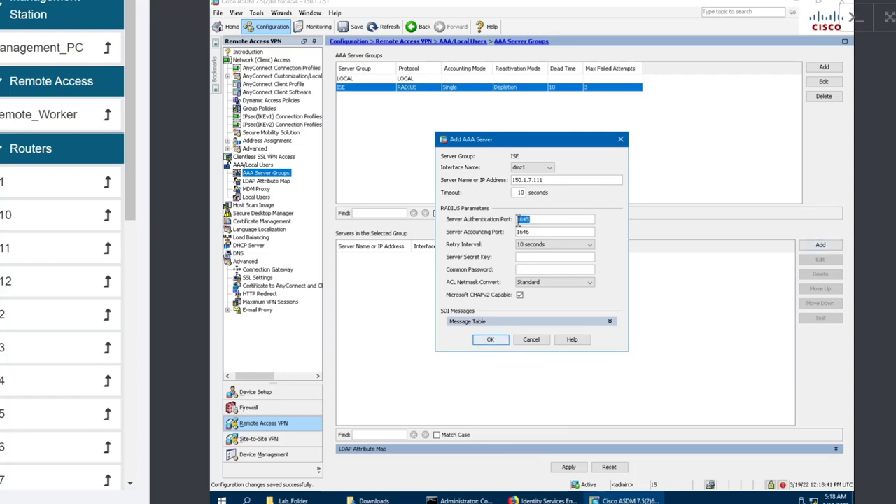
type("1812")
double_click(520, 232)
type("12")
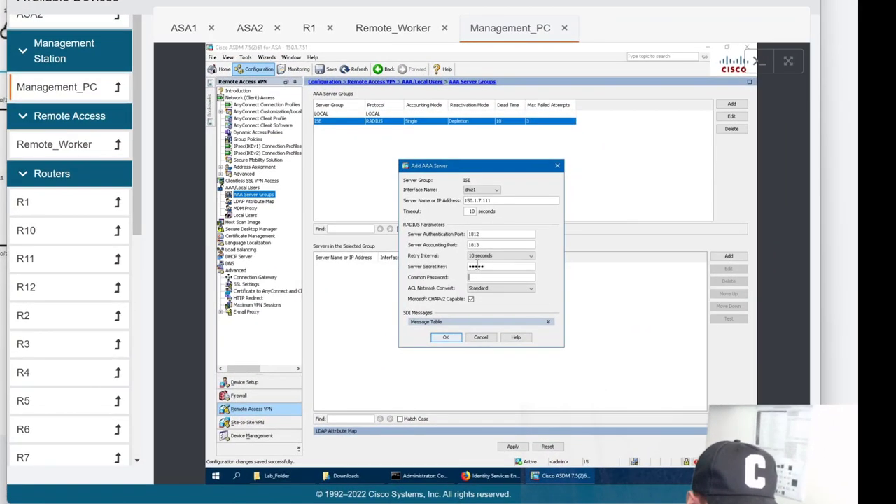
key("Tab")
type("cisco")
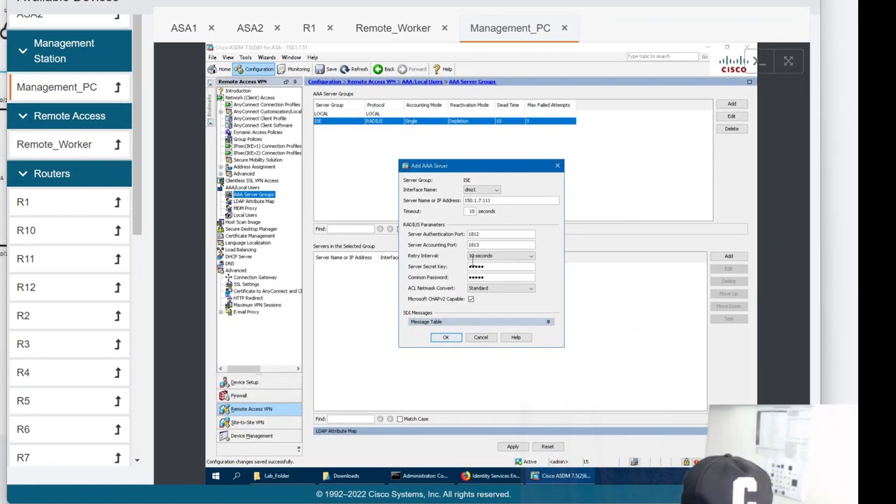
left_click(440, 339)
left_click(441, 337)
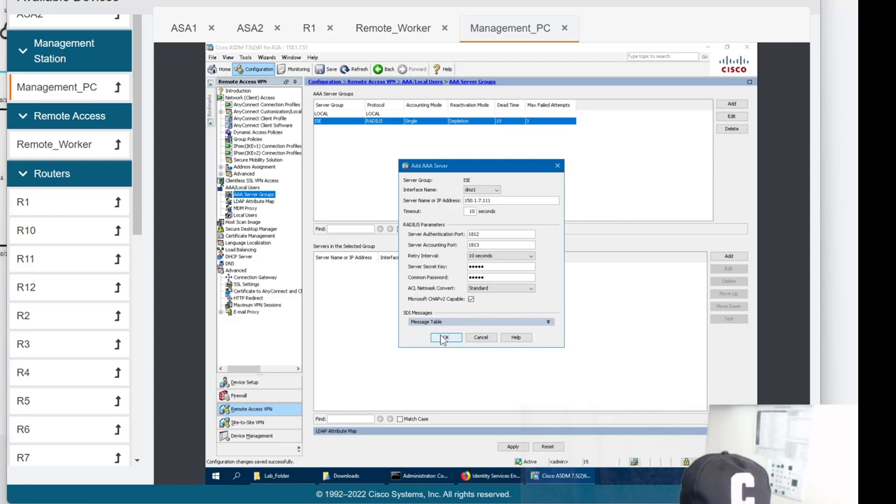
Apply the AAA changes, send the CLI commands to the ASA, and minimize ASDM.
left_click(510, 447)
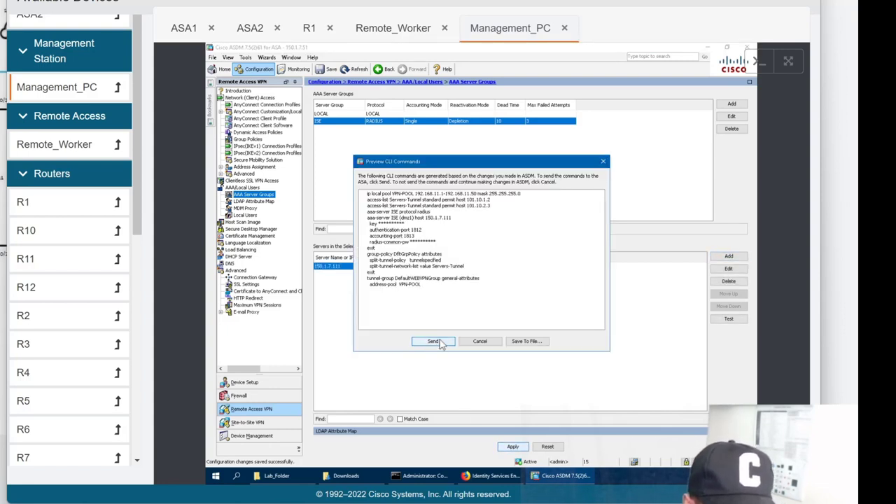
left_click(432, 341)
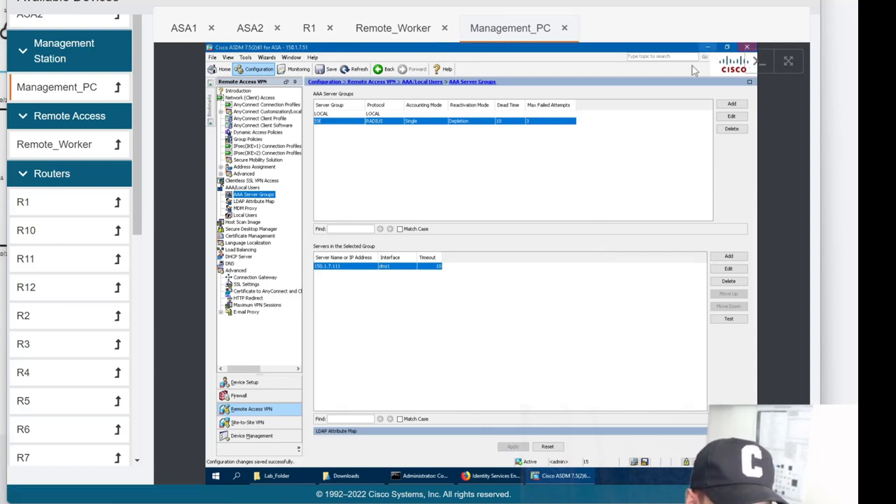
left_click(708, 49)
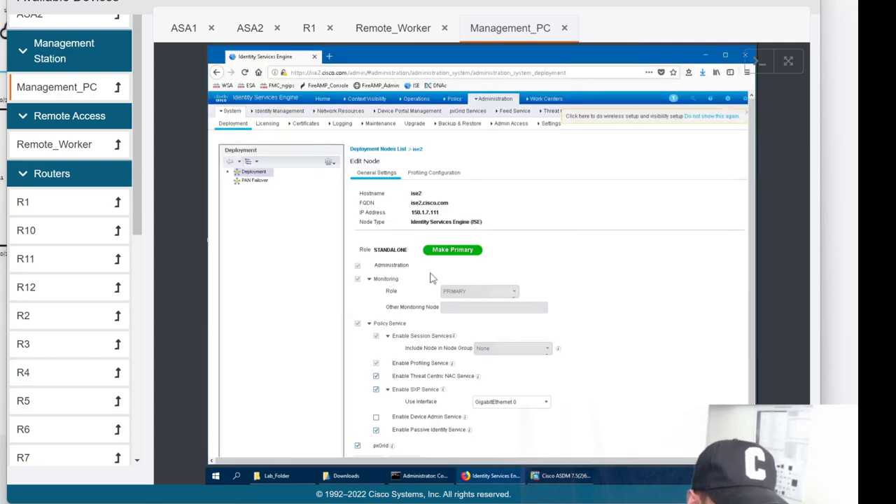
Start a new network device in ISE named ASA.
scroll(468, 259, "down", 1)
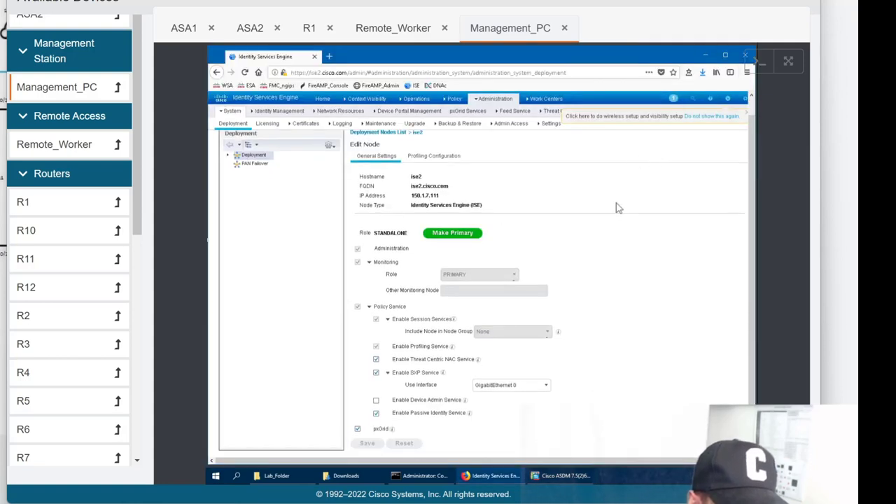
mouse_move(494, 99)
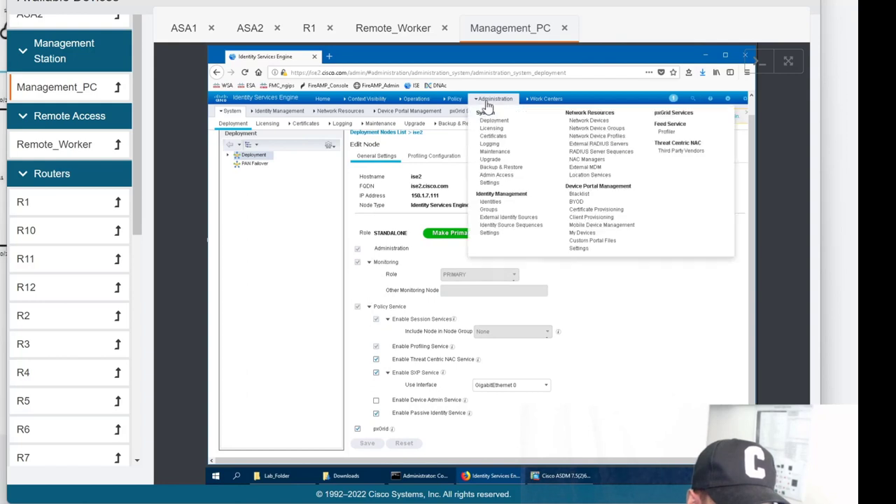
left_click(578, 126)
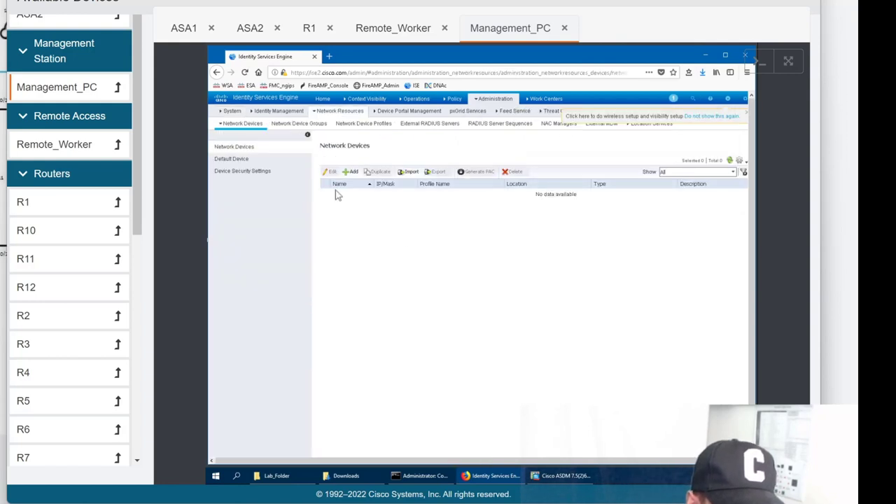
left_click(354, 172)
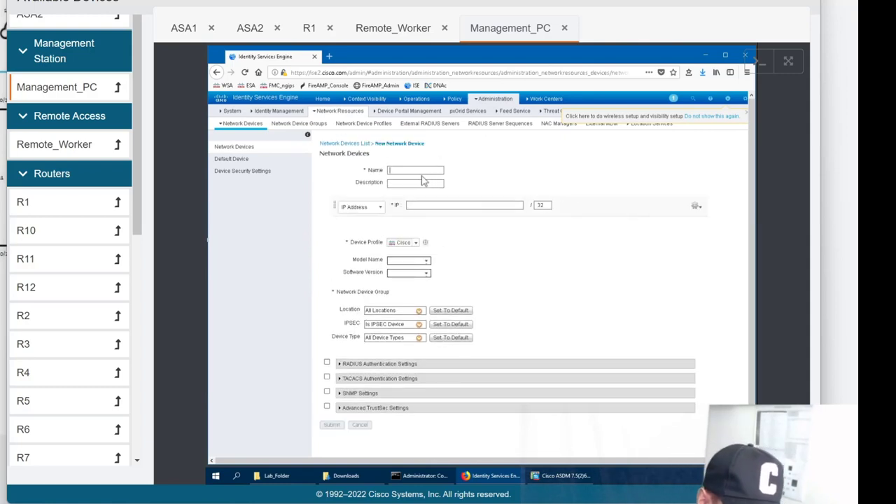
type("ASA")
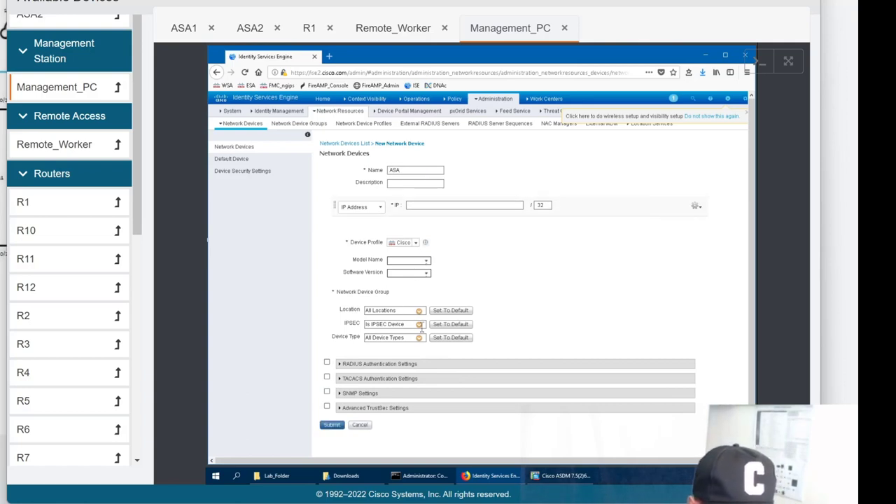
Enable RADIUS authentication with a shared secret and focus the IP Address field.
scroll(339, 354, "down", 1)
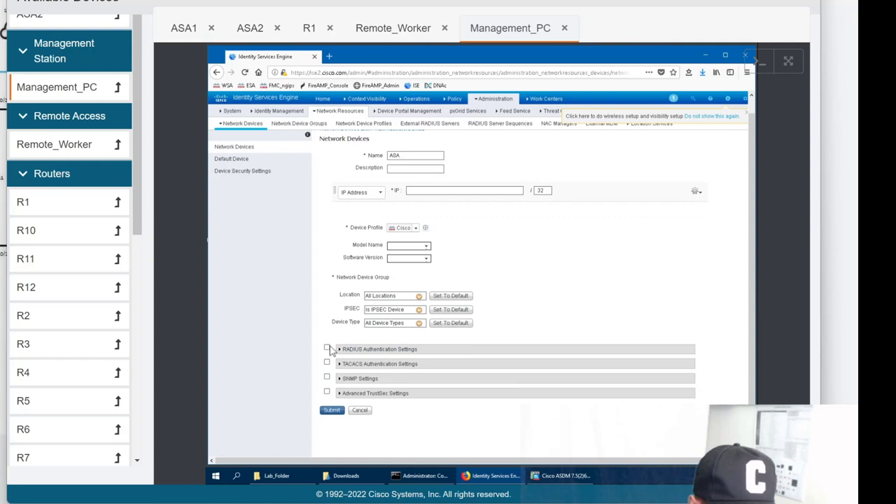
left_click(340, 351)
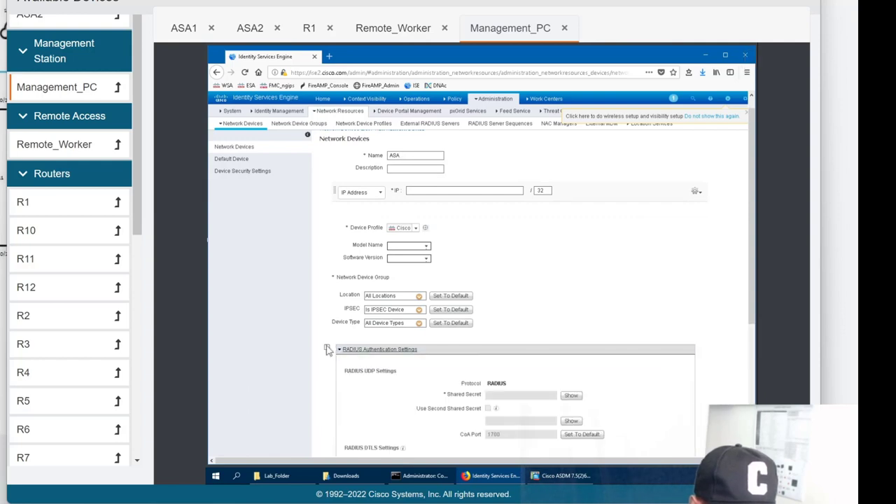
left_click(326, 349)
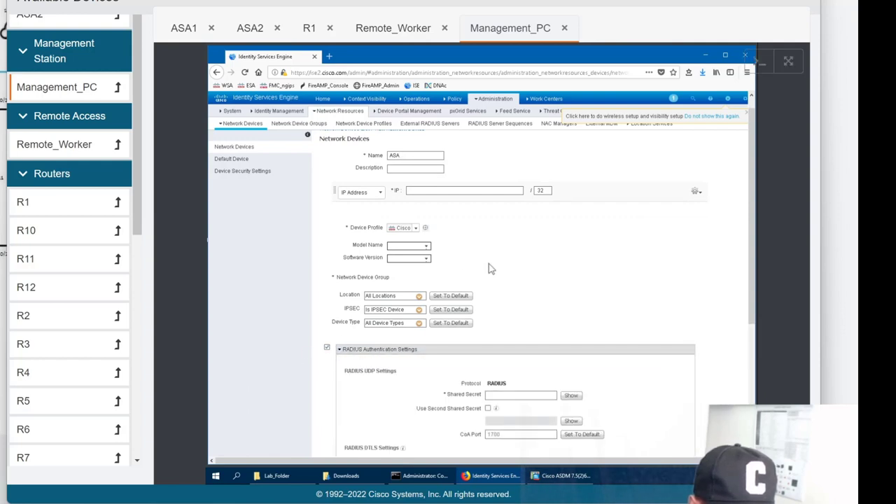
scroll(488, 266, "down", 5)
scroll(496, 267, "down", 1)
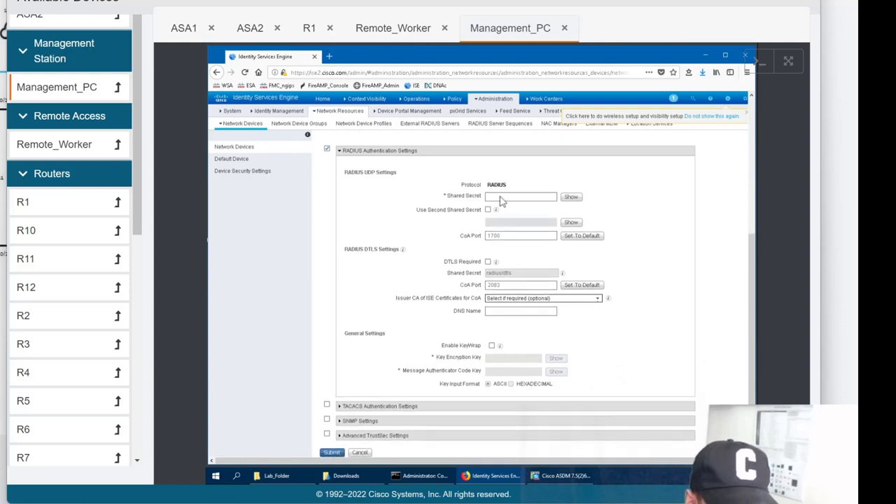
left_click(502, 197)
type("cisco")
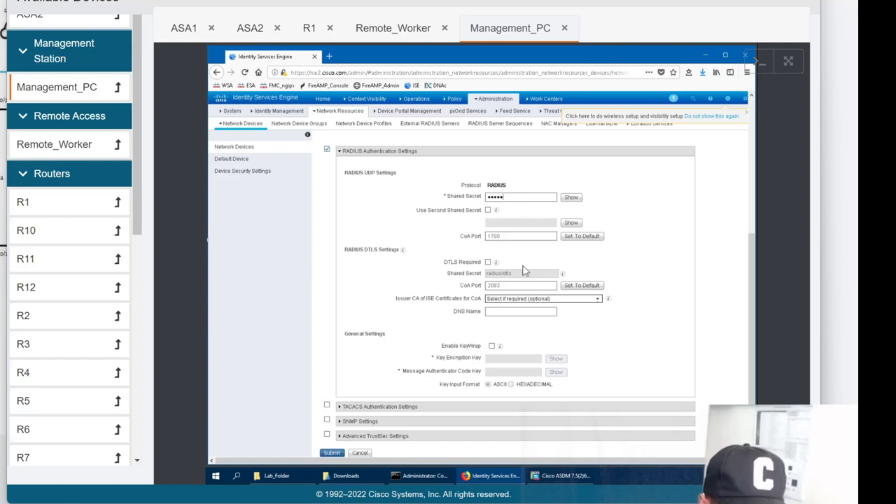
scroll(470, 334, "up", 3)
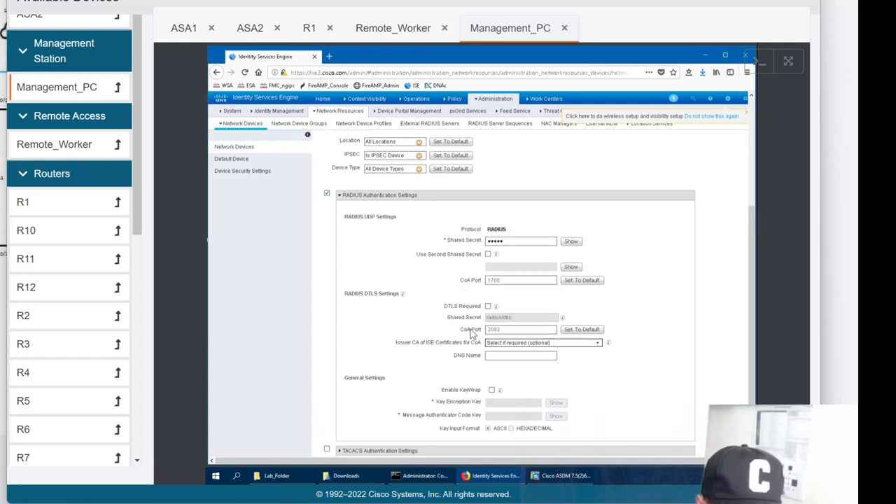
scroll(470, 334, "down", 1)
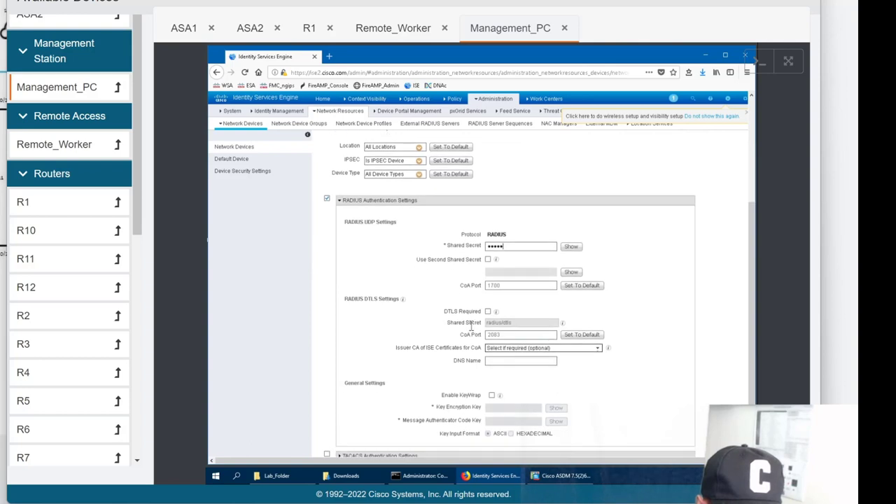
scroll(471, 334, "up", 3)
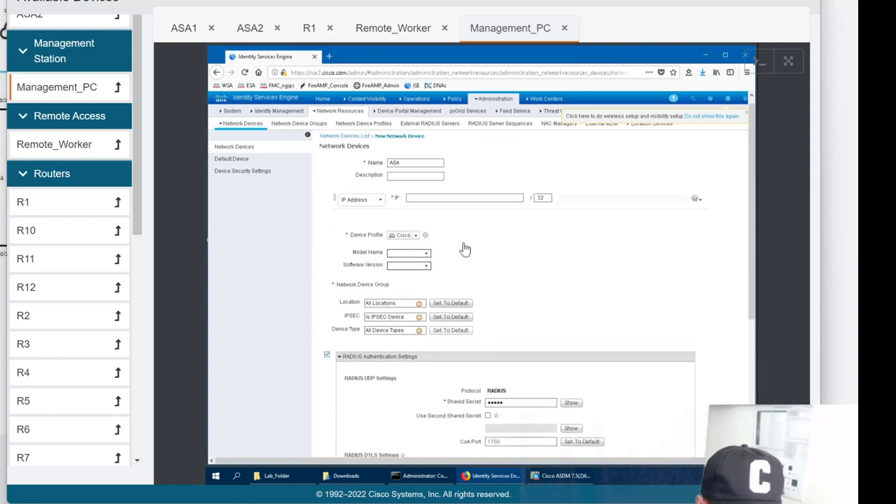
left_click(433, 205)
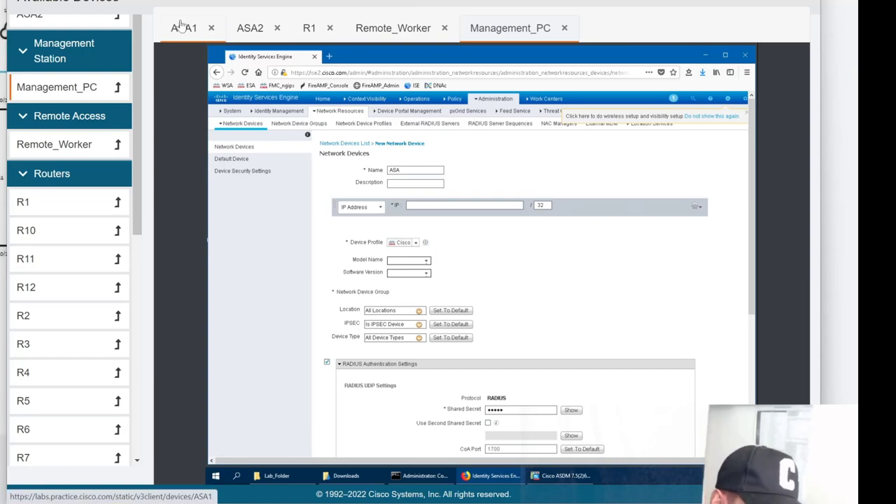
Clear a mistyped command in the ASA1 console and bring ASDM forward.
left_click(181, 27)
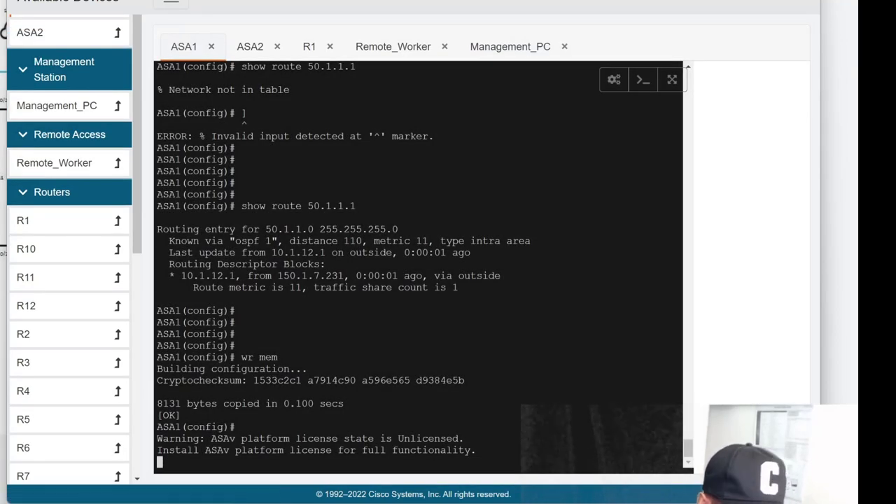
key("Return")
key("Return")
key("Return")
key("Return")
key("Return")
key("Return")
type("shiow")
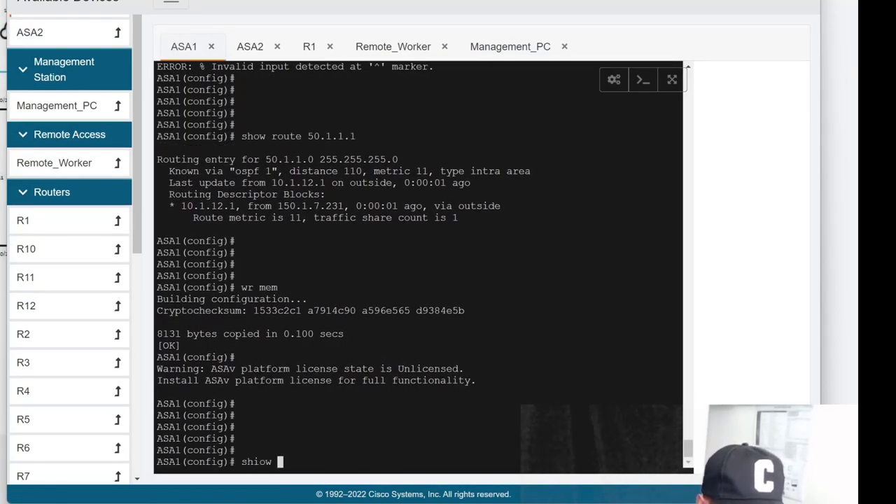
key("BackSpace")
key("BackSpace")
key("BackSpace")
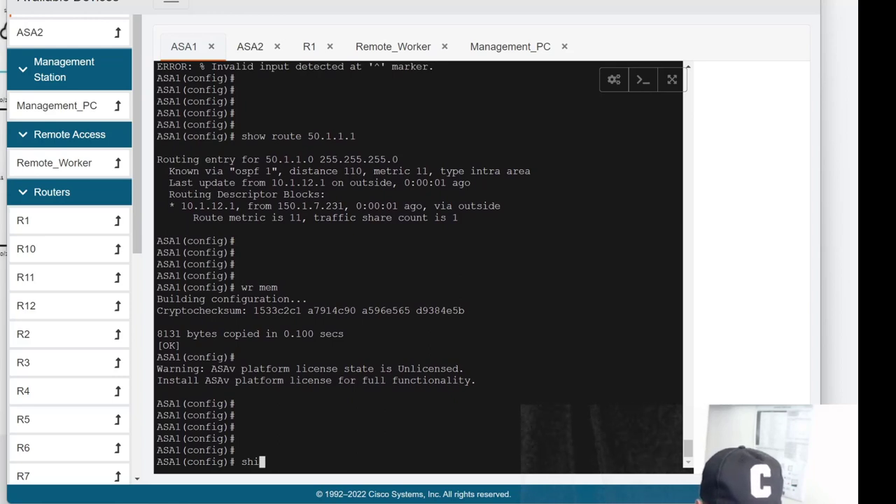
key("BackSpace")
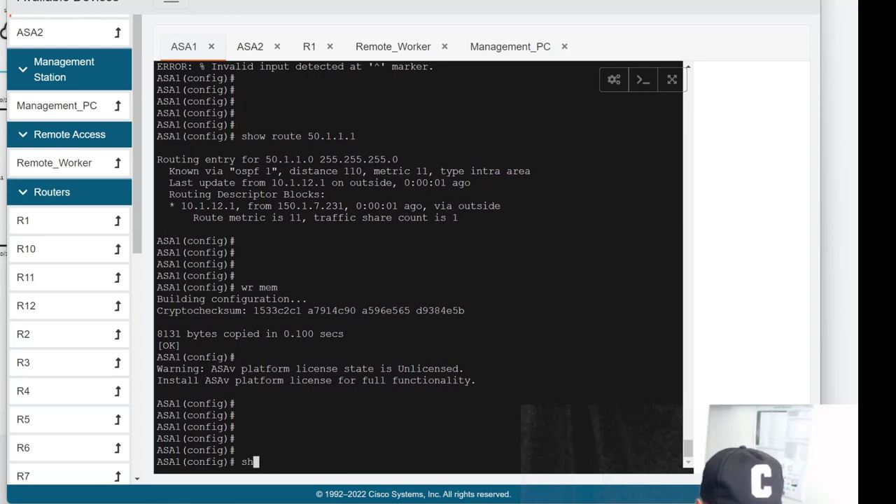
key("BackSpace")
key("BackSpace")
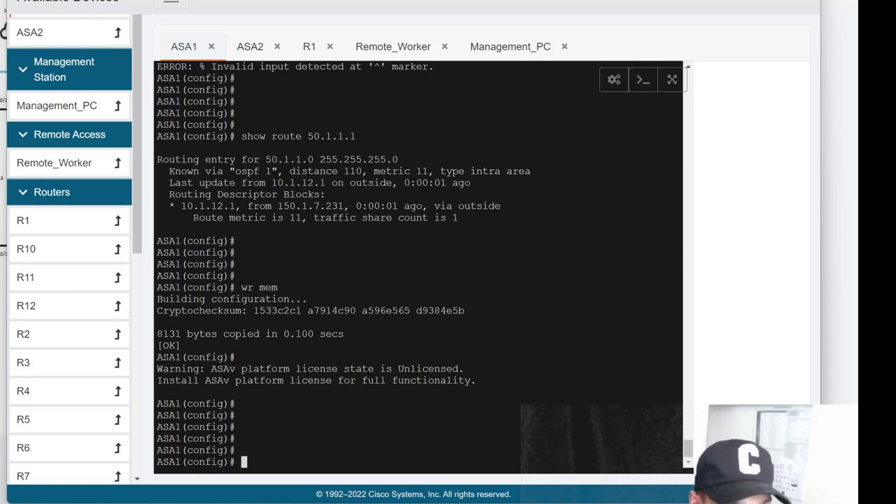
left_click(483, 46)
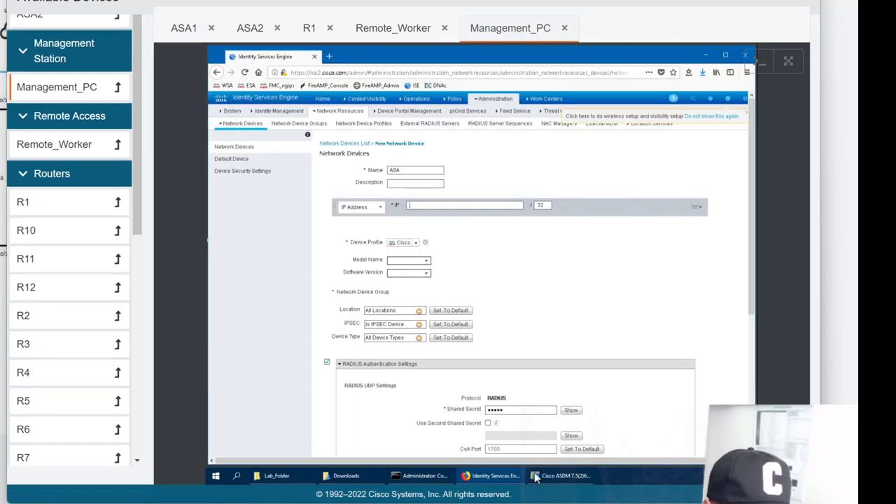
left_click(560, 476)
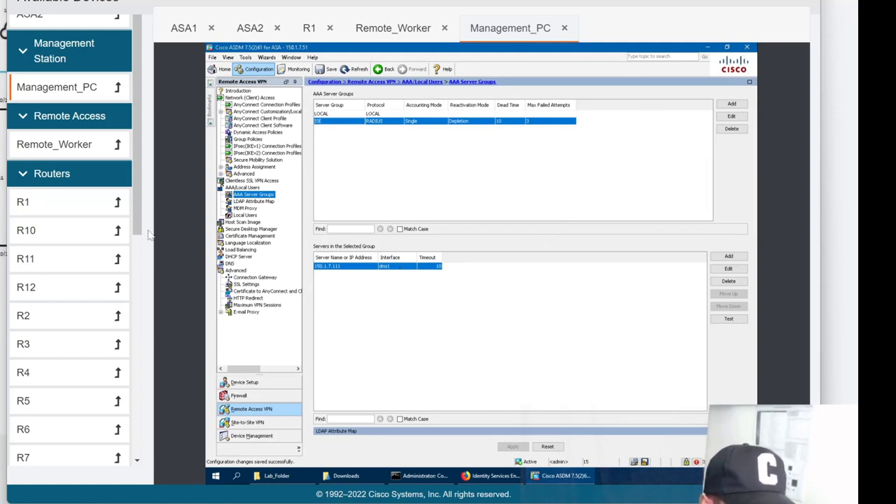
Run show int ip br and show nameif on ASA1 to find dmz1 at 10.1.10.11.
left_click(188, 31)
type("show i")
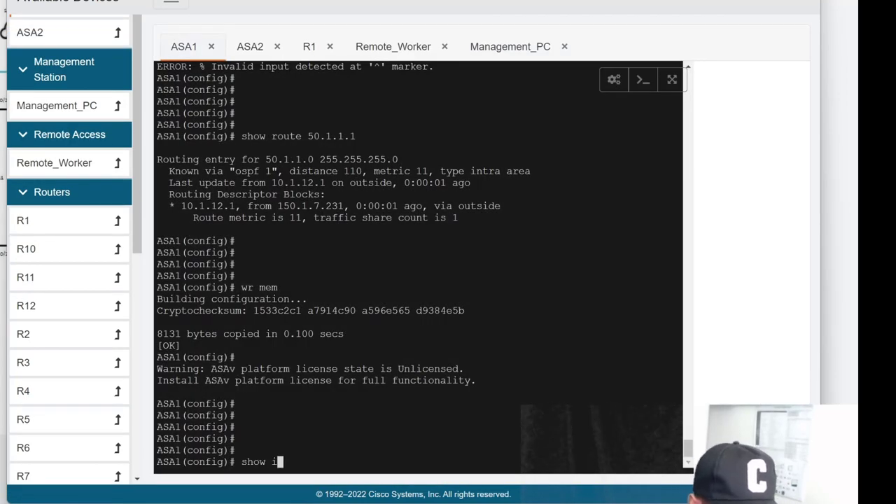
type("nt ip br")
key("Return")
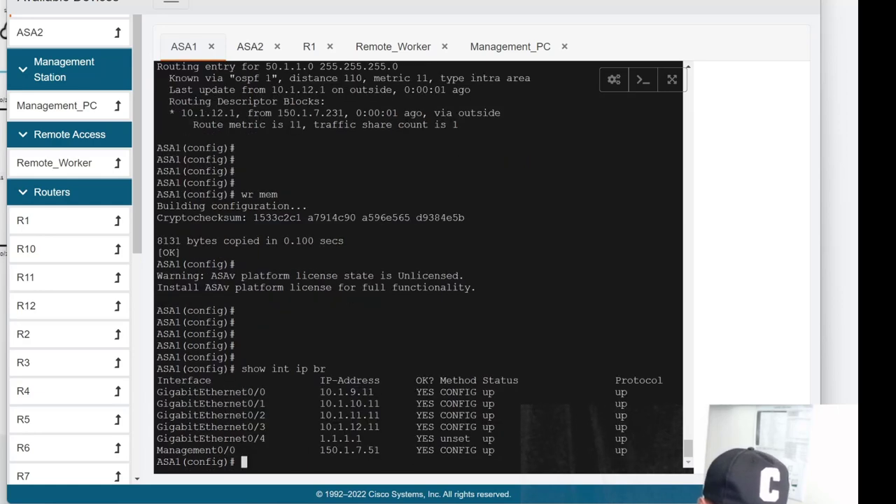
type("show nameif")
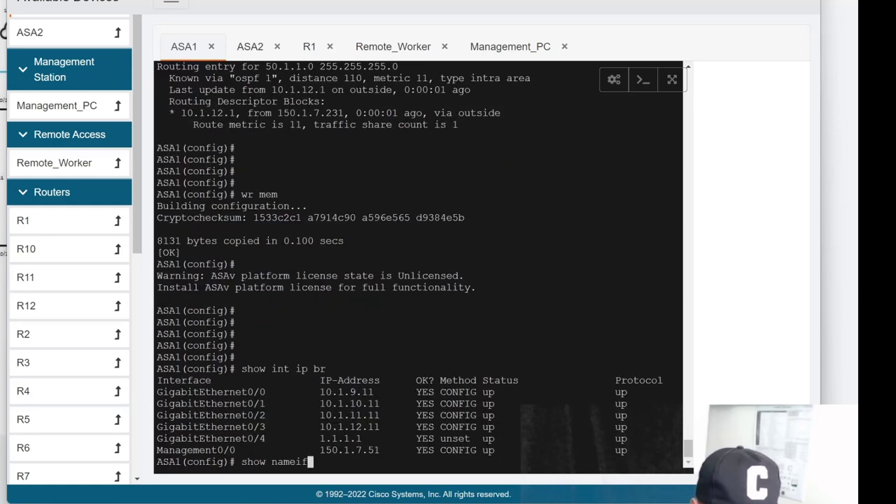
key("Return")
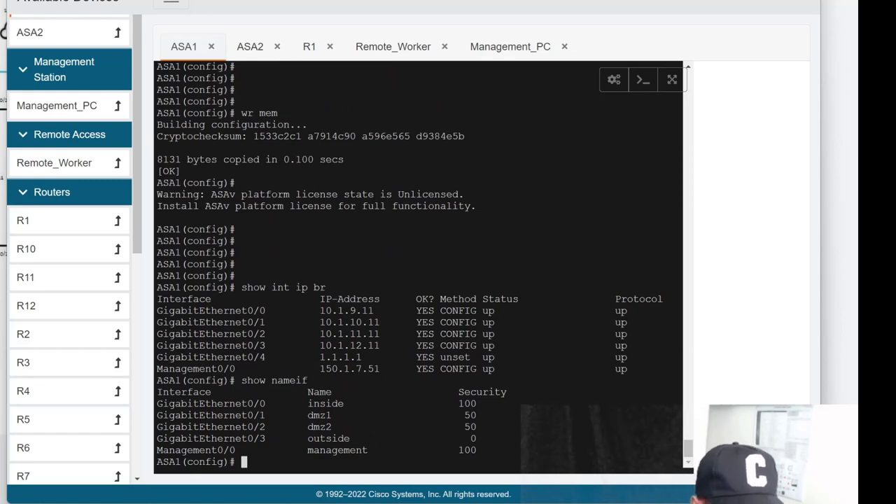
left_click(519, 47)
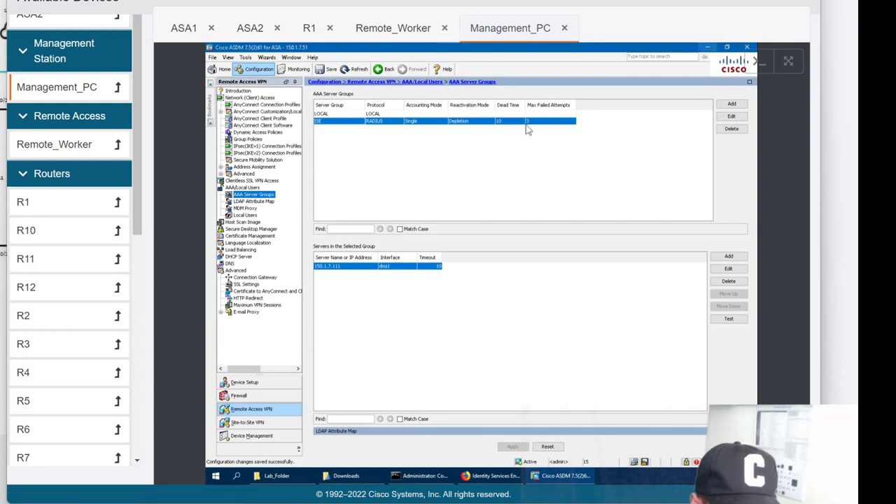
Submit the ASA network device at 10.1.10.11 in ISE.
key("alt+Tab")
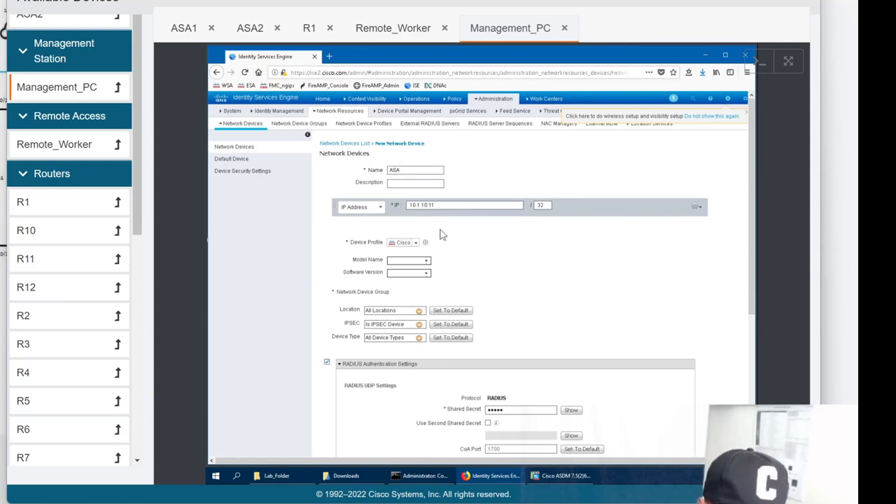
scroll(440, 234, "down", 5)
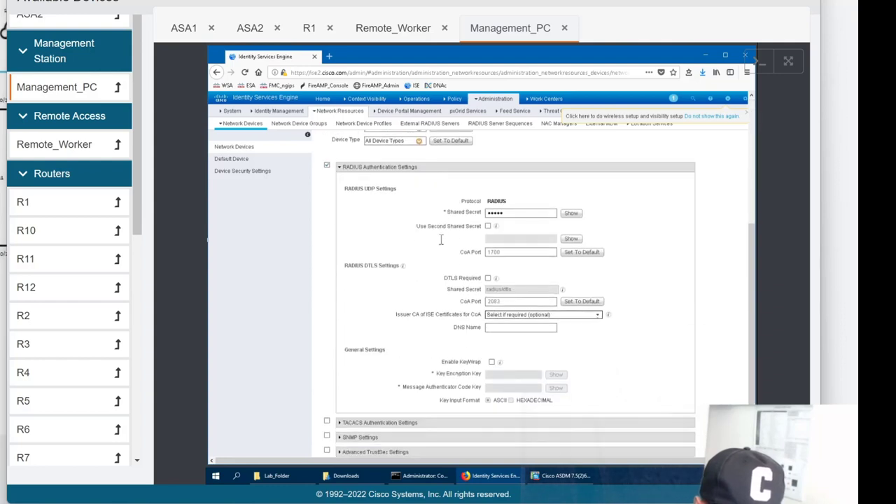
left_click(331, 453)
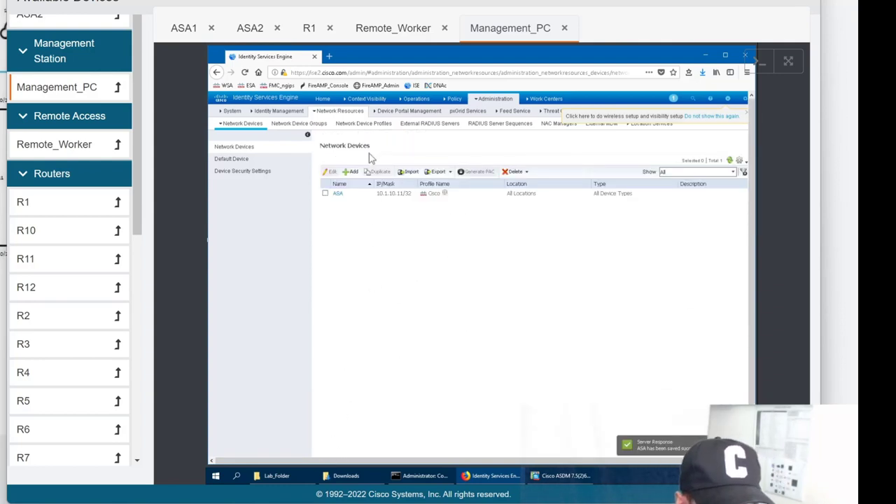
Open Policy Sets > Default and briefly expand its Authentication Policy rules.
mouse_move(456, 100)
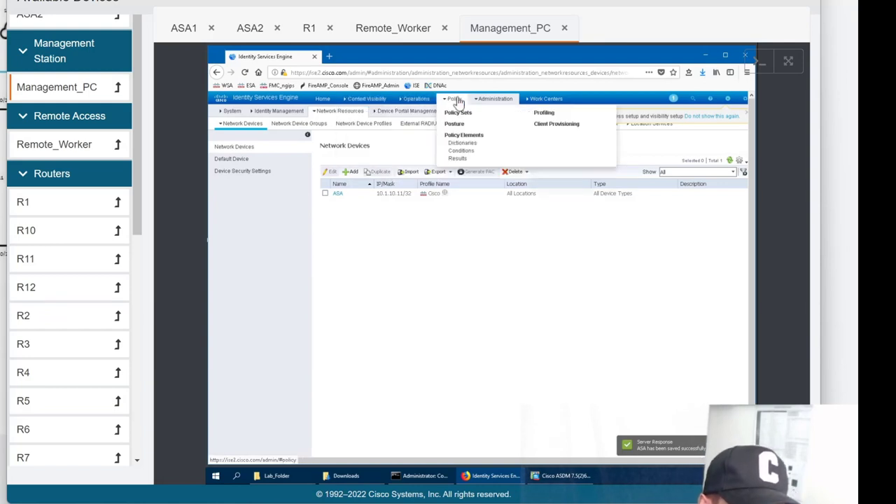
left_click(458, 114)
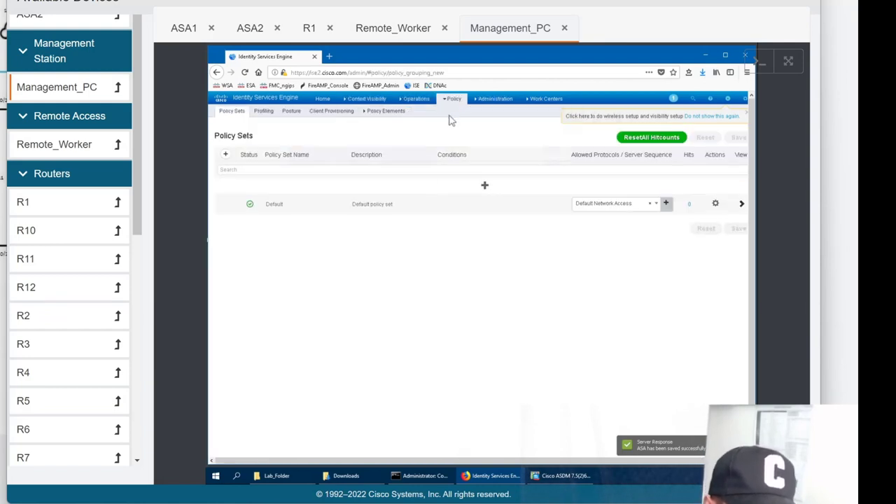
left_click(741, 204)
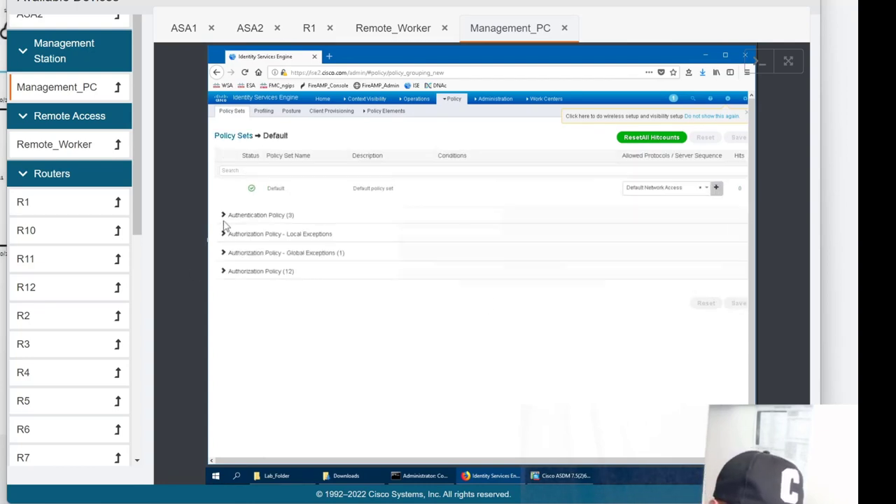
left_click(224, 221)
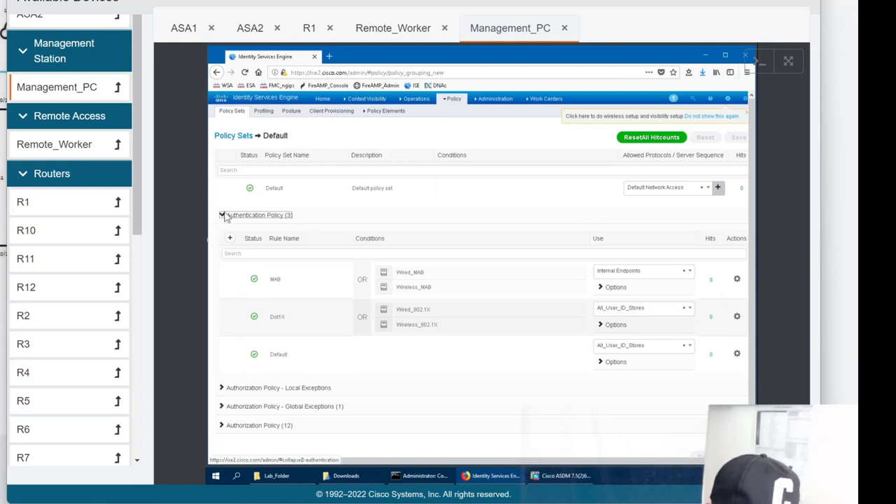
left_click(228, 212)
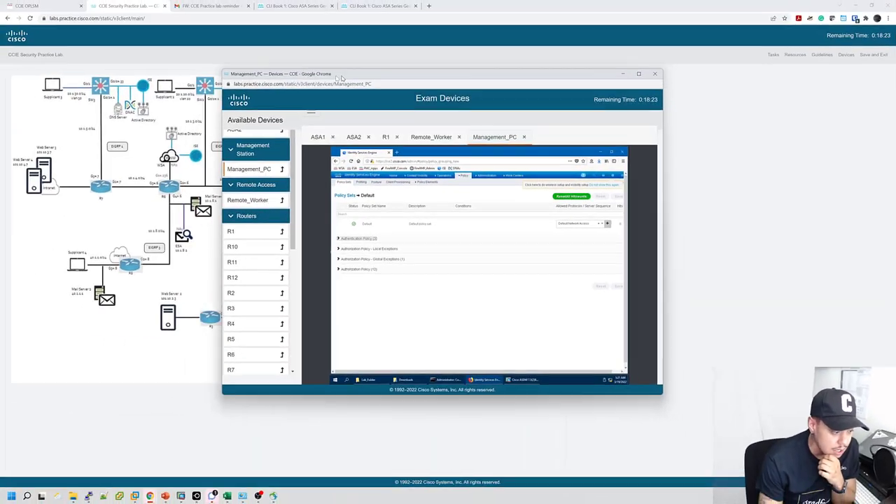
left_click_drag(341, 77, 189, 77)
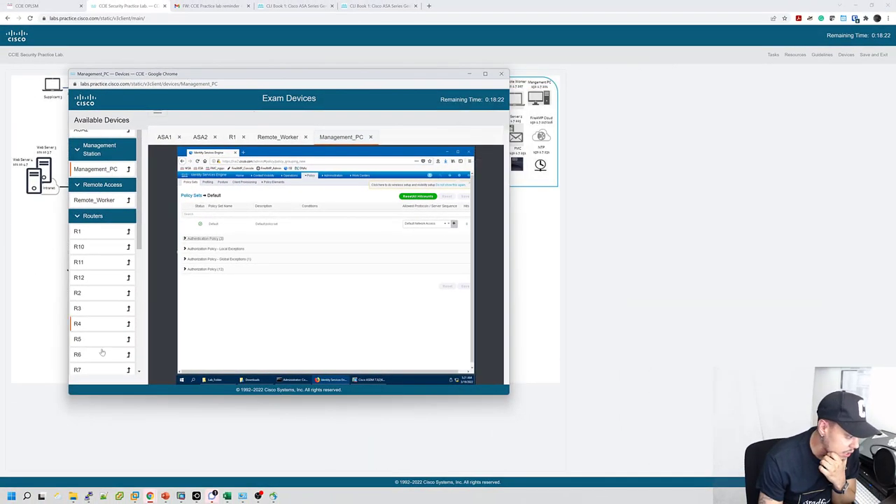
Highlight Task 3's requirement that ISE authenticate VPN sessions, beside the exam devices window.
left_click(151, 495)
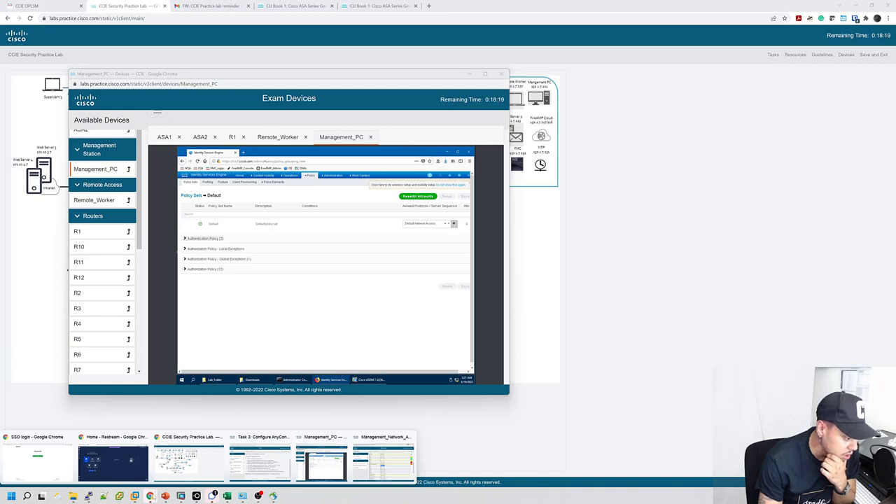
left_click(246, 447)
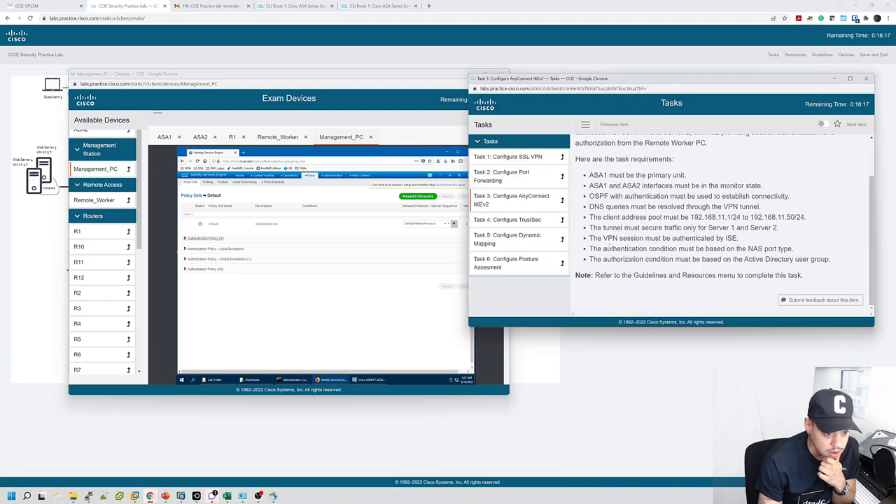
left_click_drag(605, 239, 798, 238)
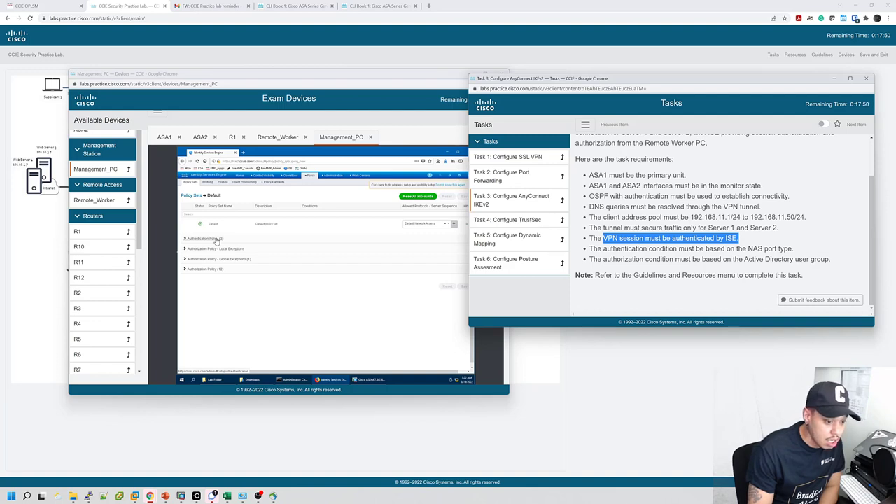
left_click(217, 241)
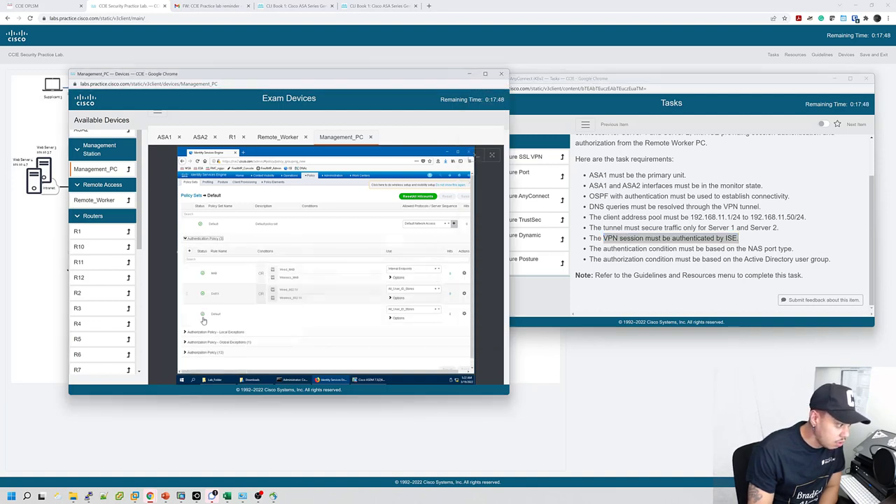
Insert a new top authentication rule in the Default set and rename it VPN.
left_click(189, 251)
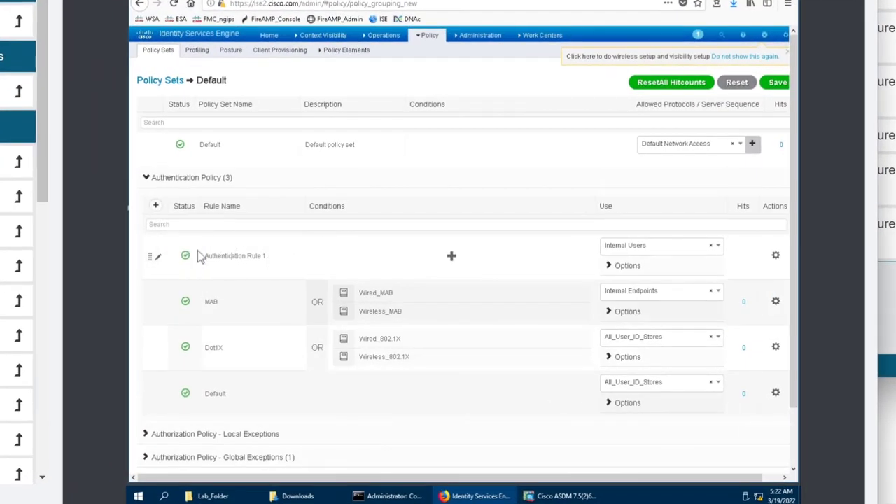
left_click(201, 256)
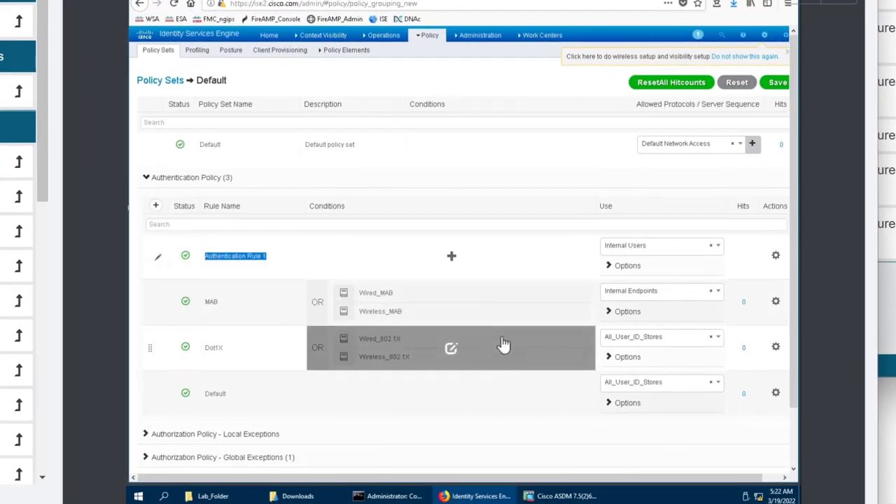
left_click(257, 256)
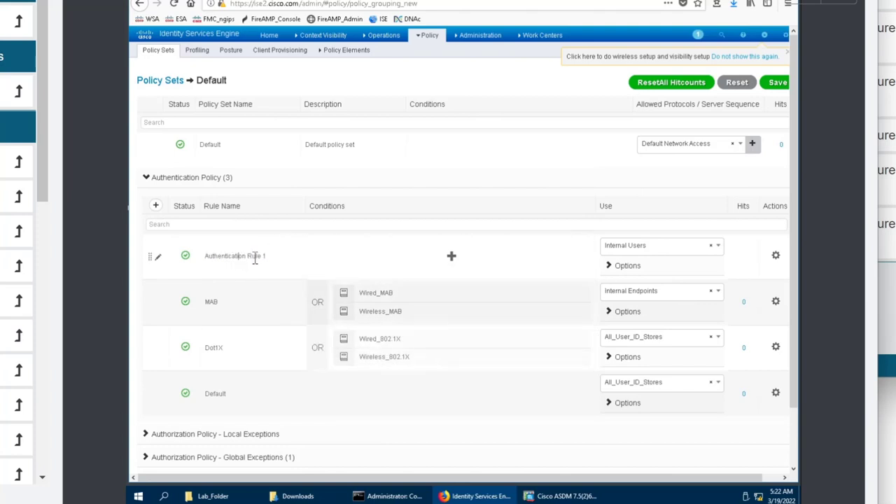
left_click_drag(265, 256, 203, 256)
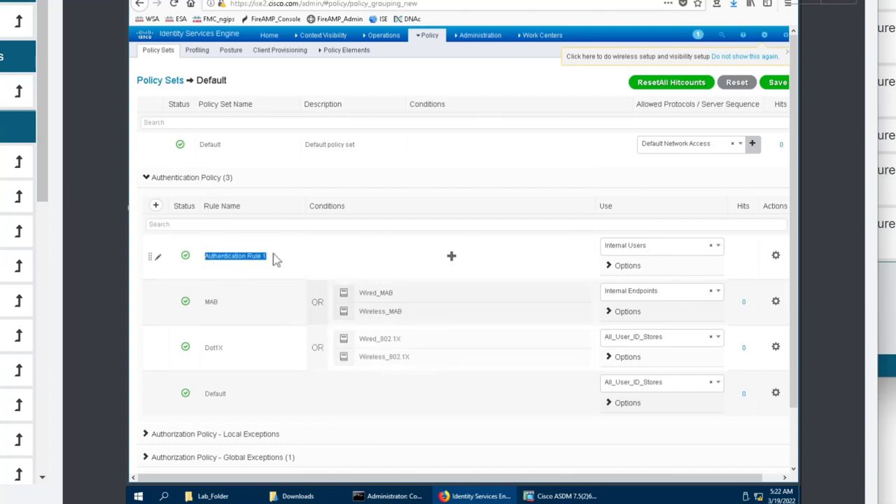
type("VPN")
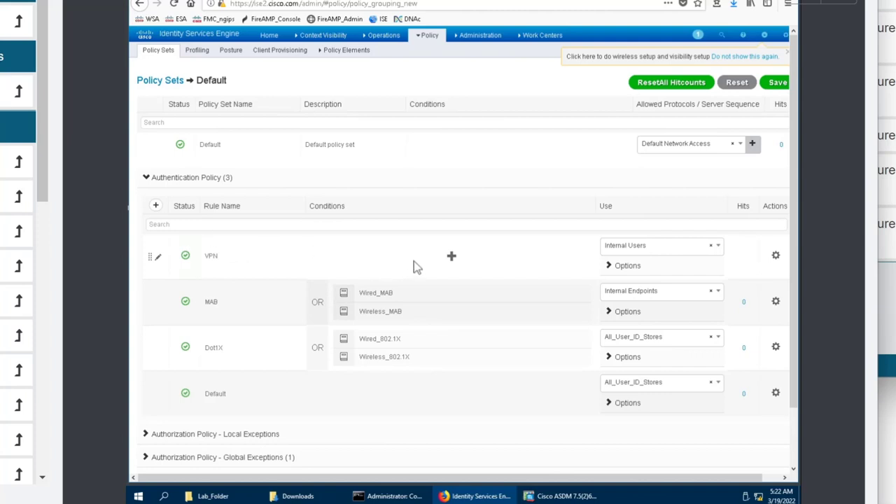
Open Conditions Studio for the VPN rule and dismiss the help tips.
left_click(451, 258)
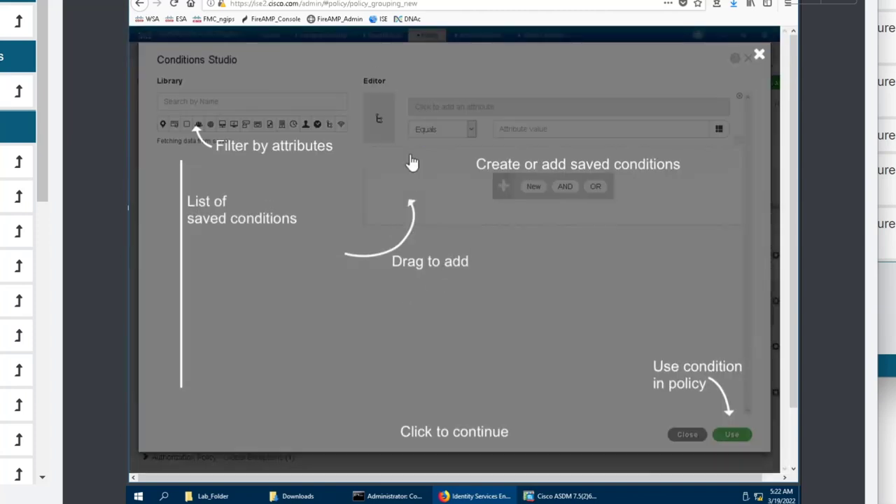
left_click(541, 206)
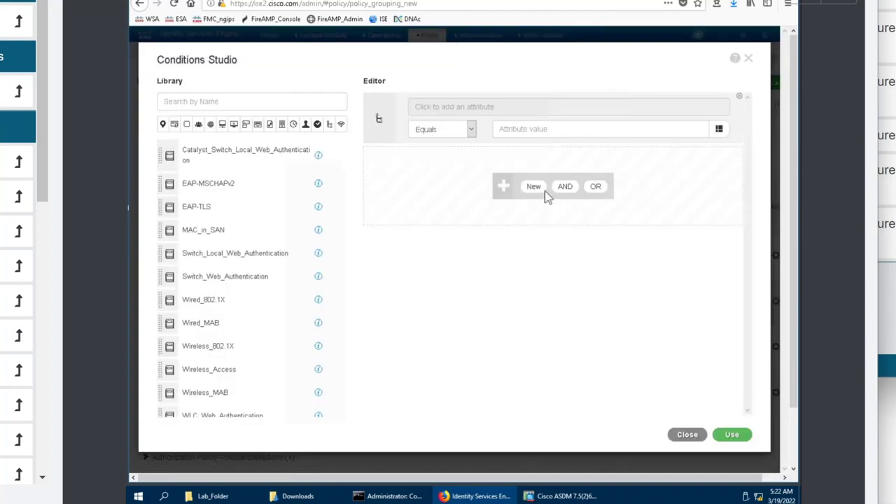
left_click(522, 133)
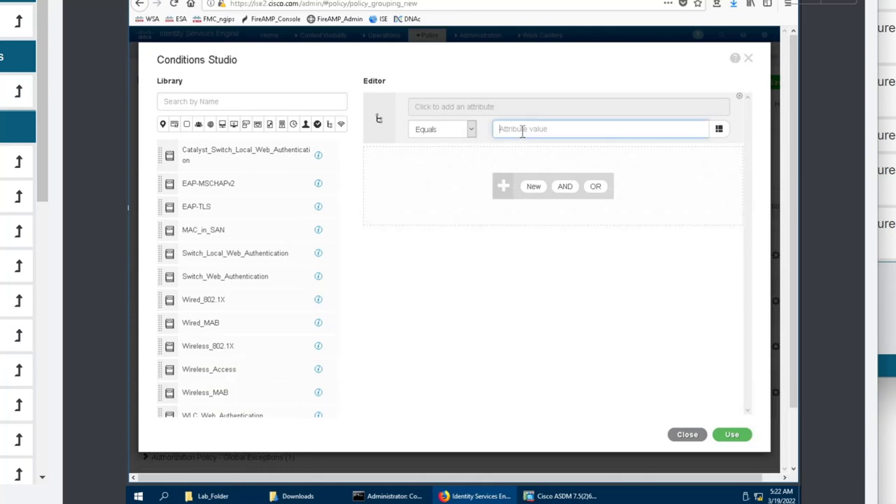
Filter the attribute list and choose Radius NAS-Port-Type as the condition attribute.
left_click(461, 112)
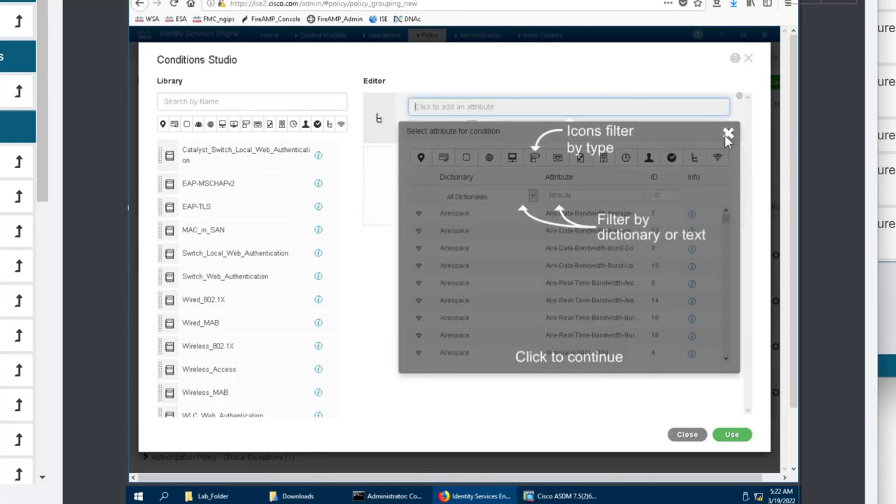
left_click(729, 133)
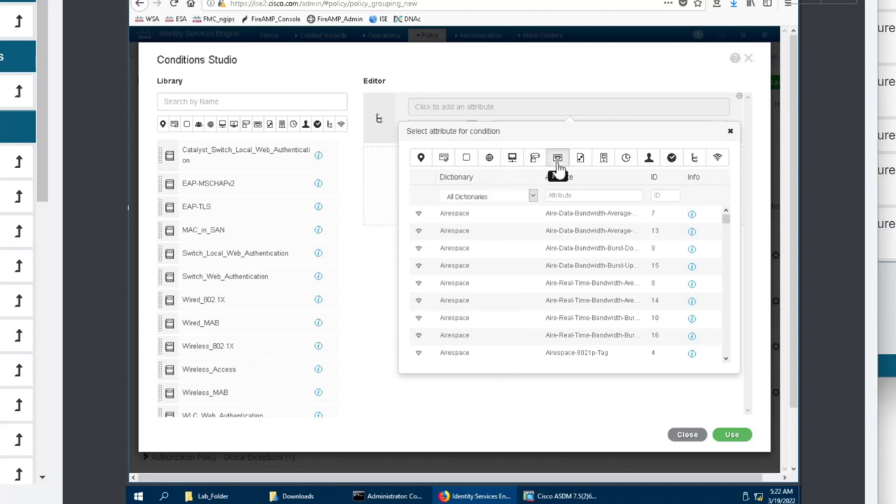
left_click(558, 159)
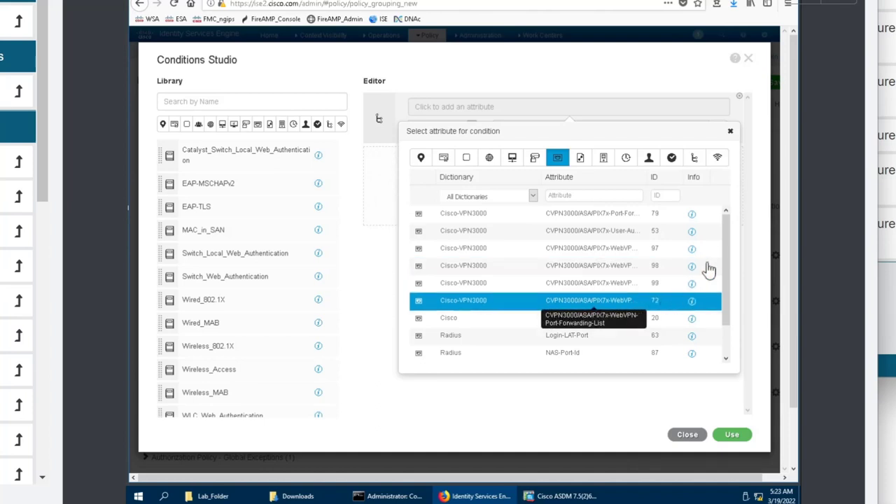
scroll(714, 269, "down", 1)
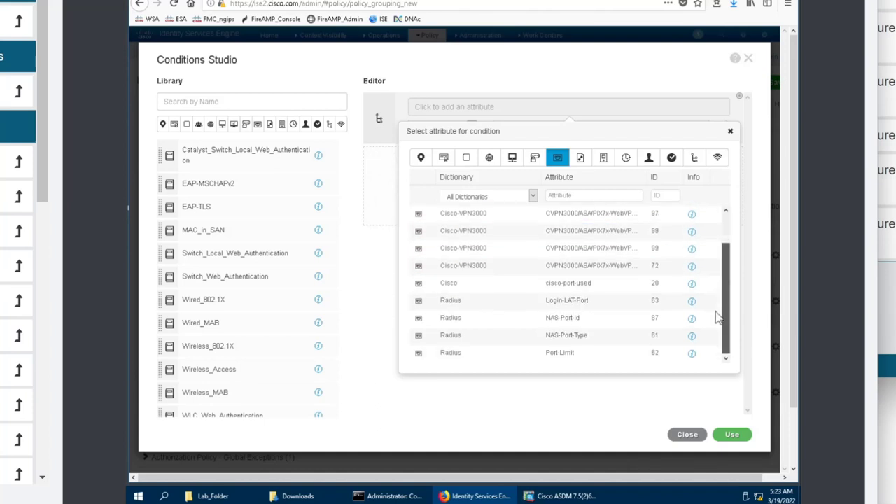
left_click(620, 336)
Set the NAS-Port-Type value to Virtual and apply the condition to the VPN rule.
left_click(592, 133)
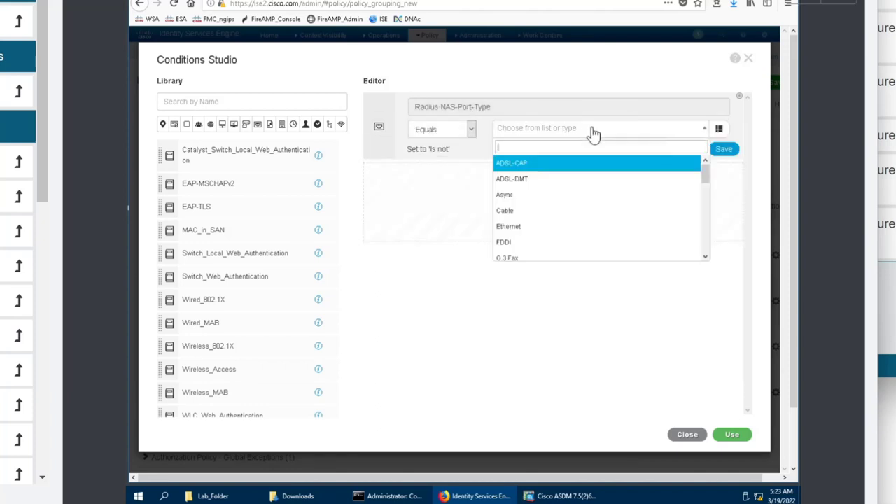
scroll(598, 252, "down", 8)
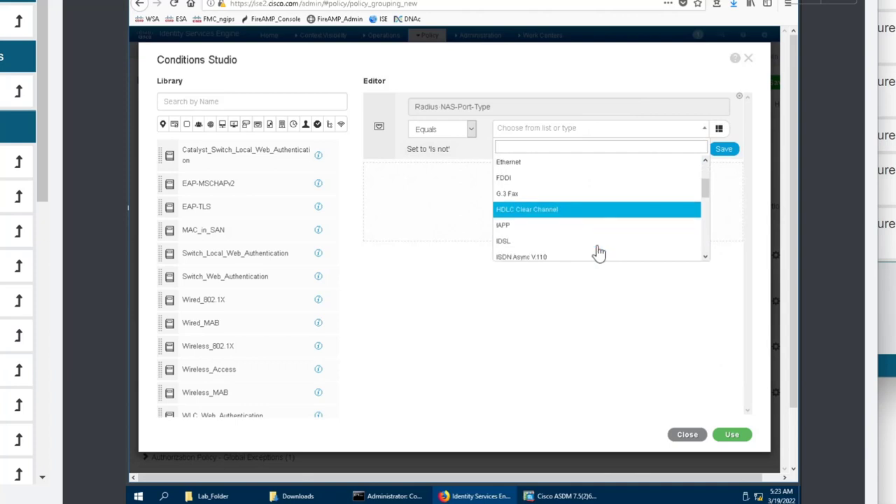
scroll(598, 252, "down", 5)
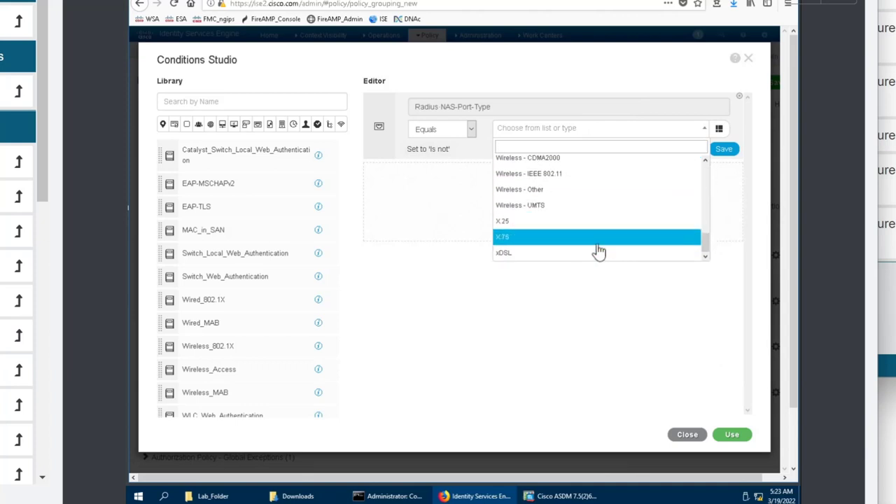
scroll(599, 252, "up", 5)
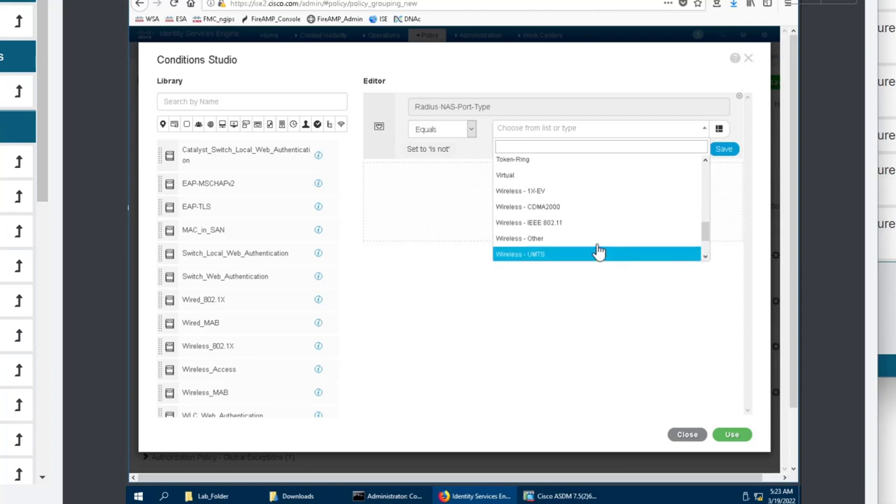
scroll(598, 252, "up", 8)
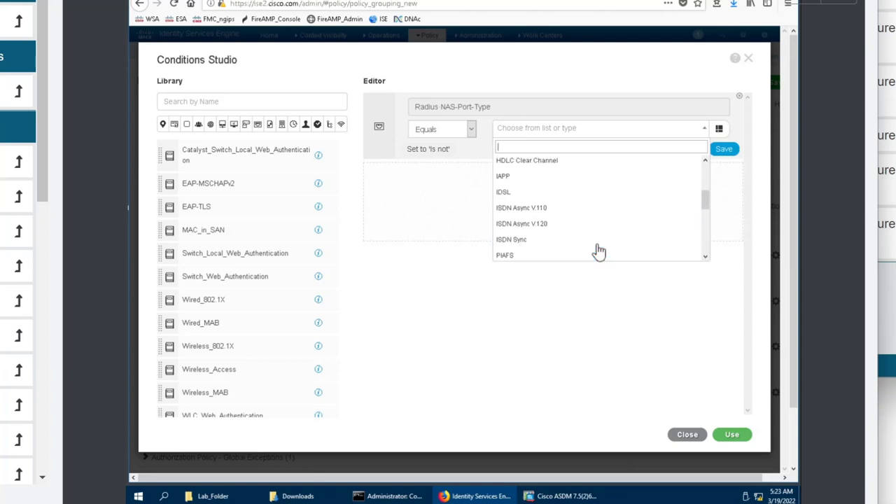
scroll(599, 249, "up", 2)
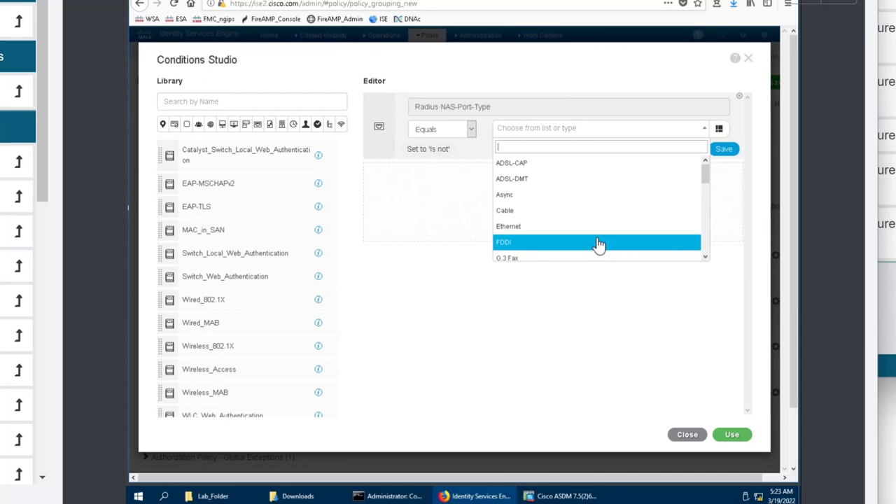
scroll(599, 244, "down", 4)
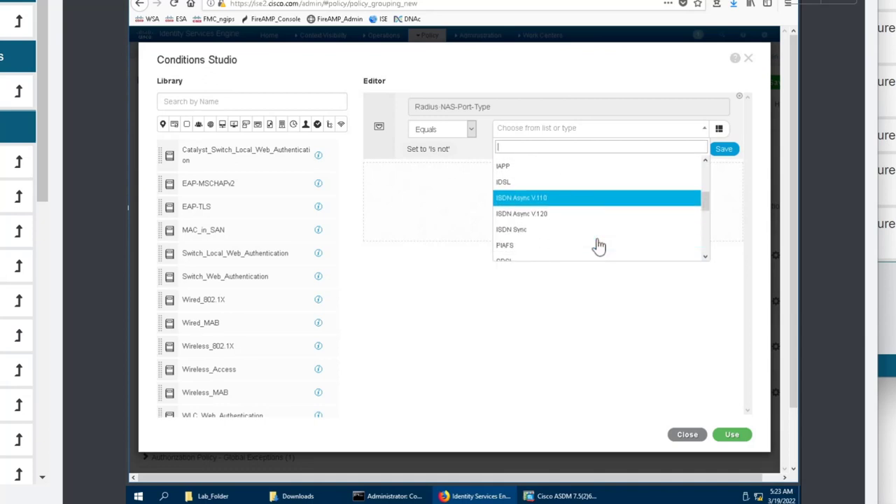
scroll(598, 245, "down", 3)
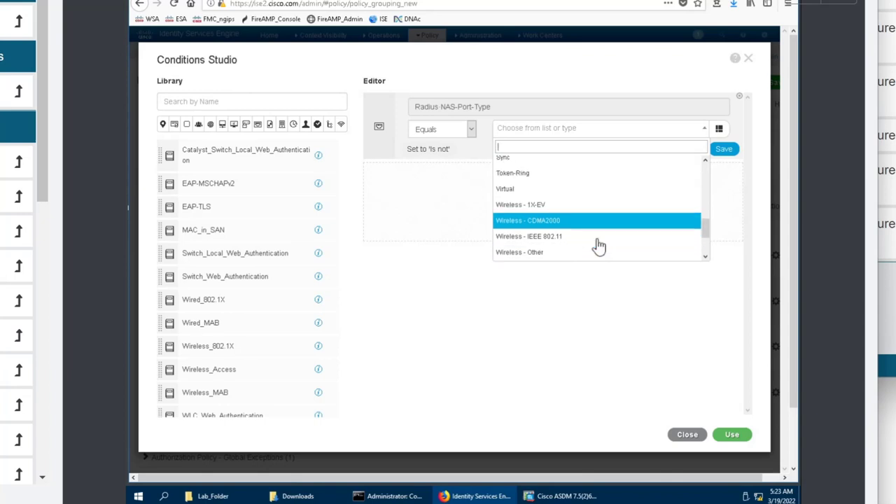
scroll(599, 241, "down", 1)
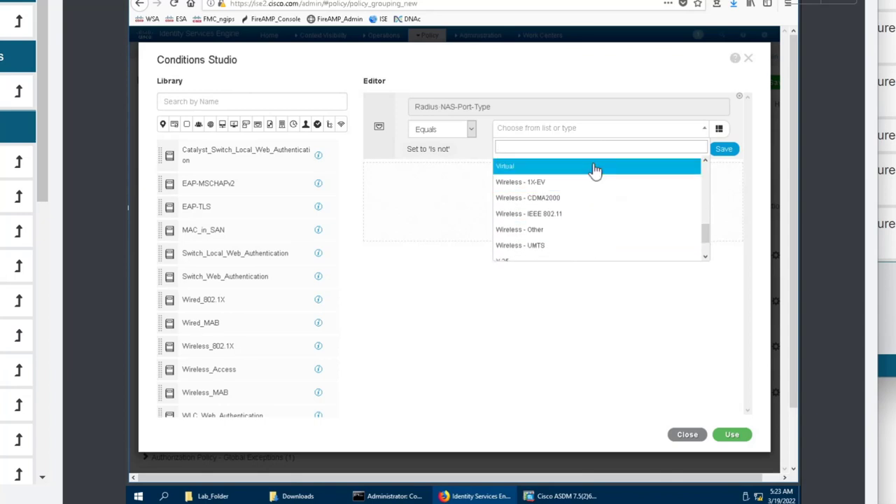
scroll(593, 189, "up", 1)
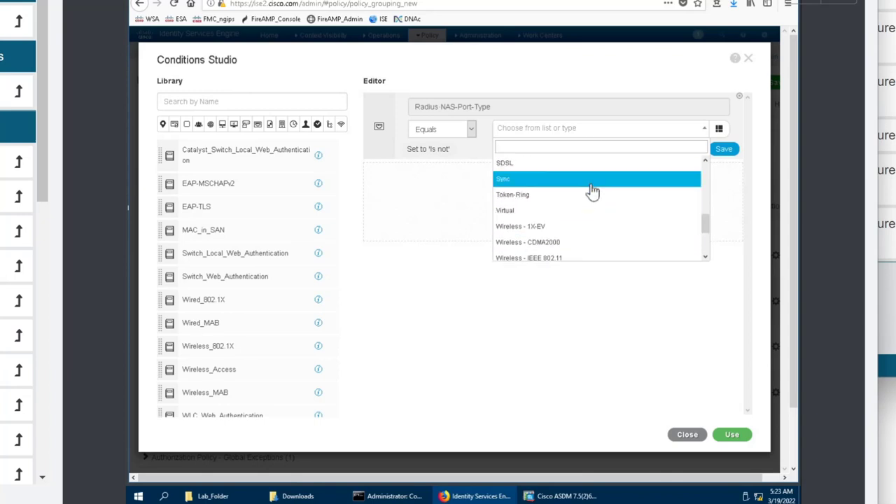
scroll(593, 190, "up", 5)
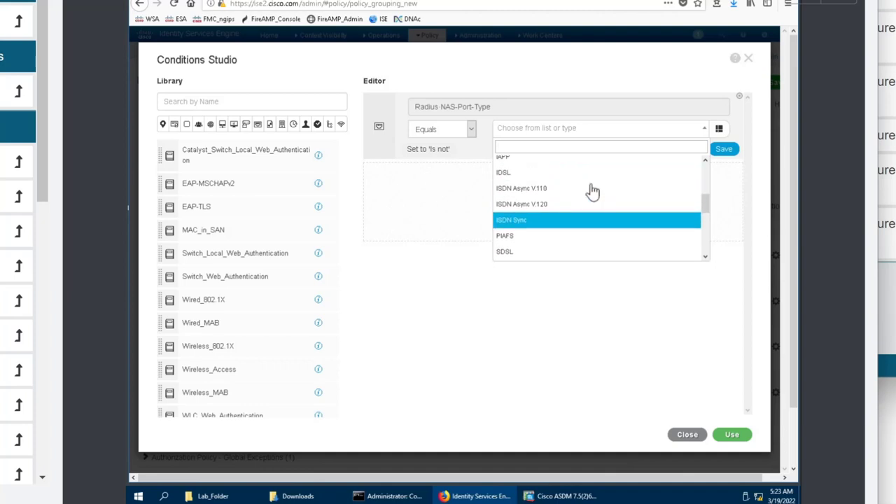
scroll(593, 191, "up", 3)
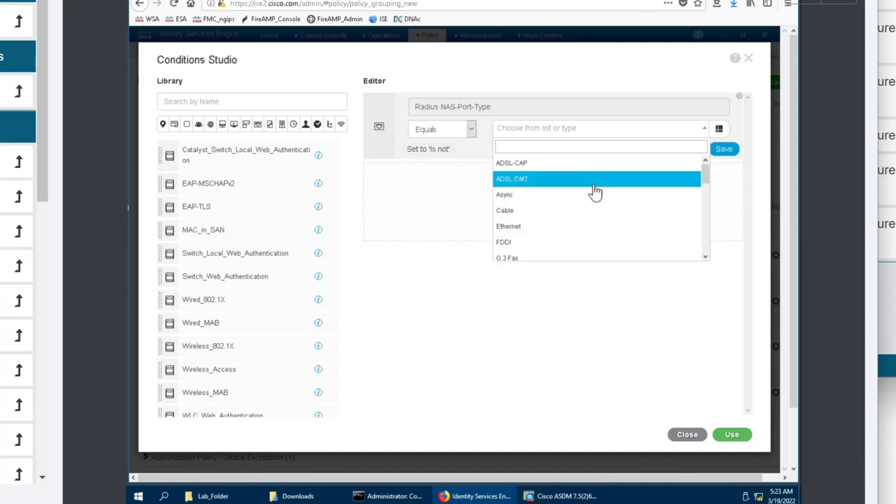
scroll(593, 214, "down", 5)
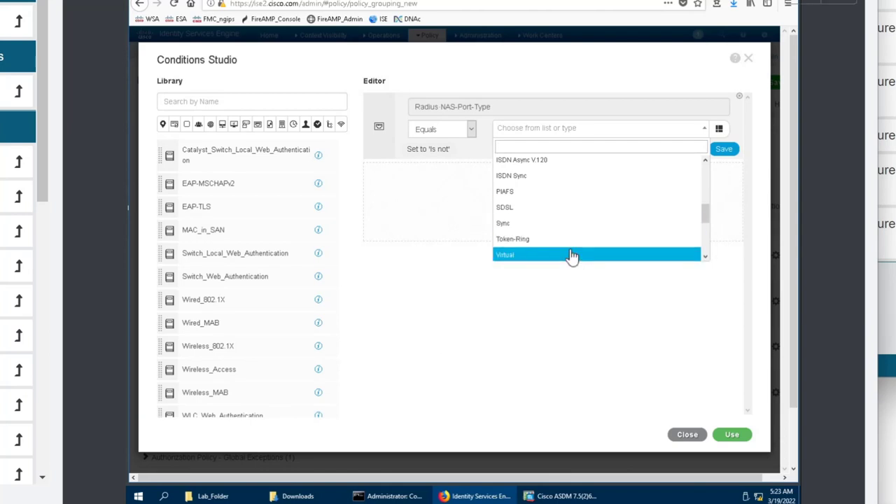
left_click(573, 255)
left_click(733, 437)
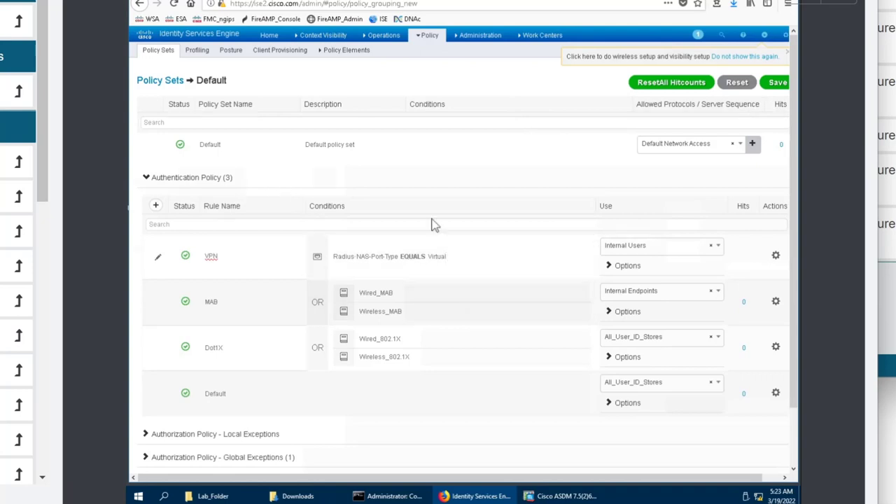
Save the policy set, open External Identity Sources, and bring up the Windows Start menu.
left_click(772, 84)
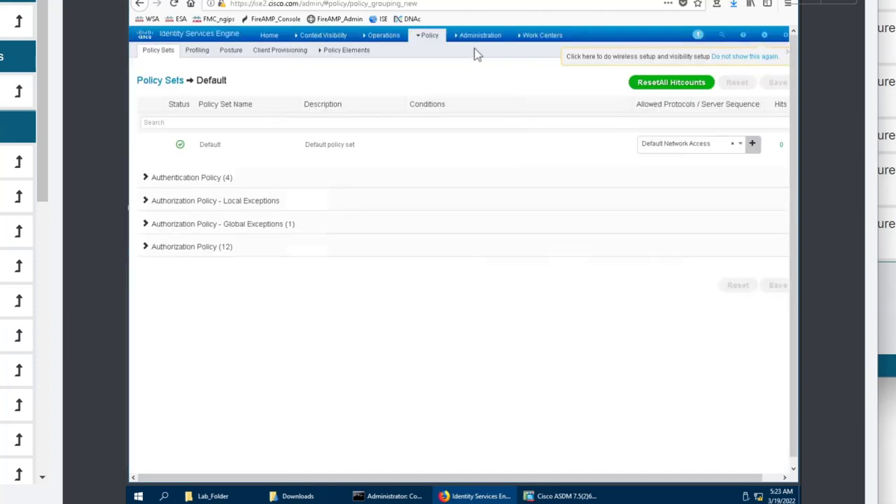
mouse_move(476, 39)
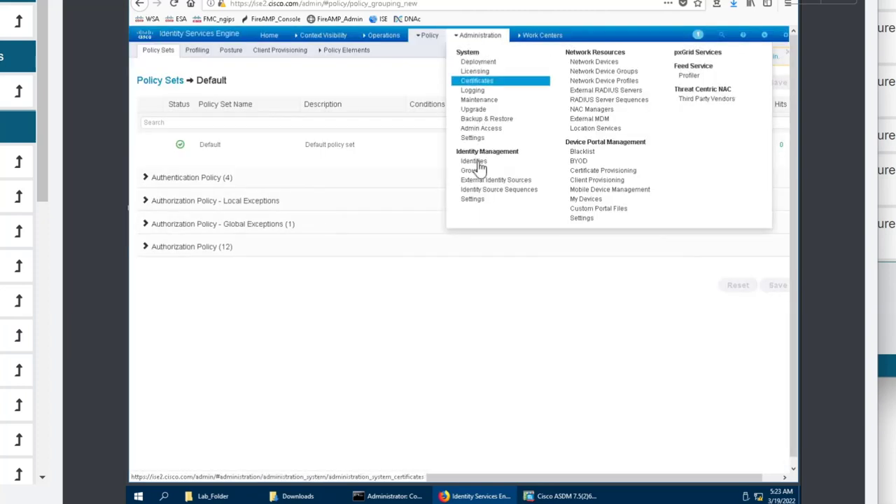
left_click(485, 181)
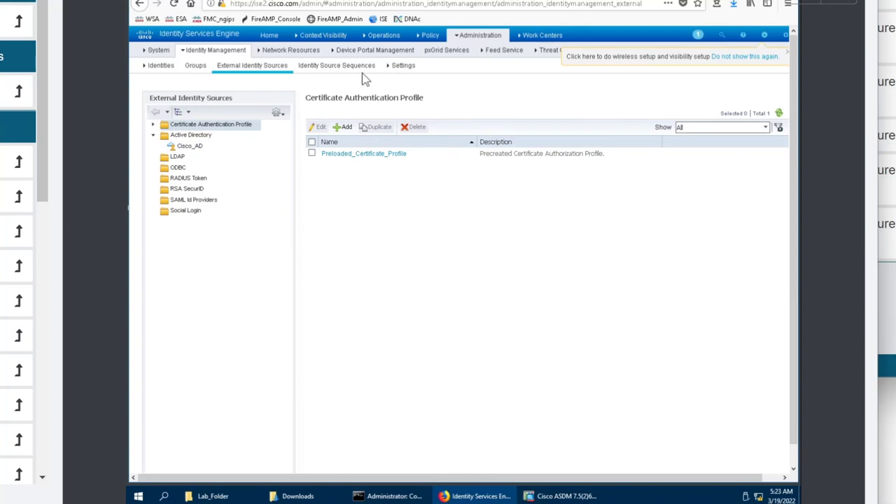
left_click(138, 496)
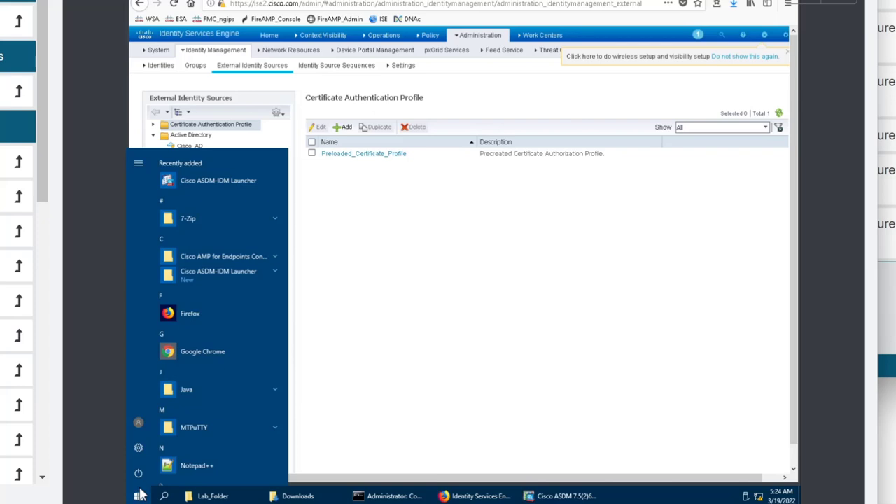
type("users")
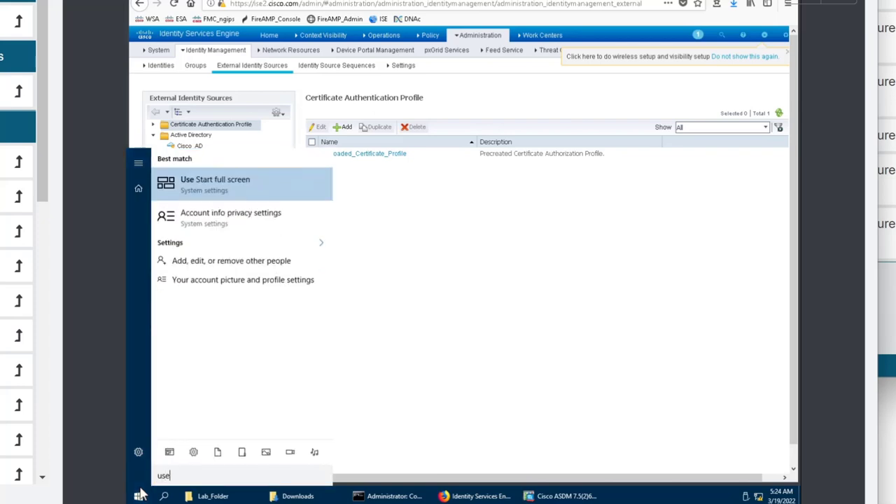
left_click(223, 184)
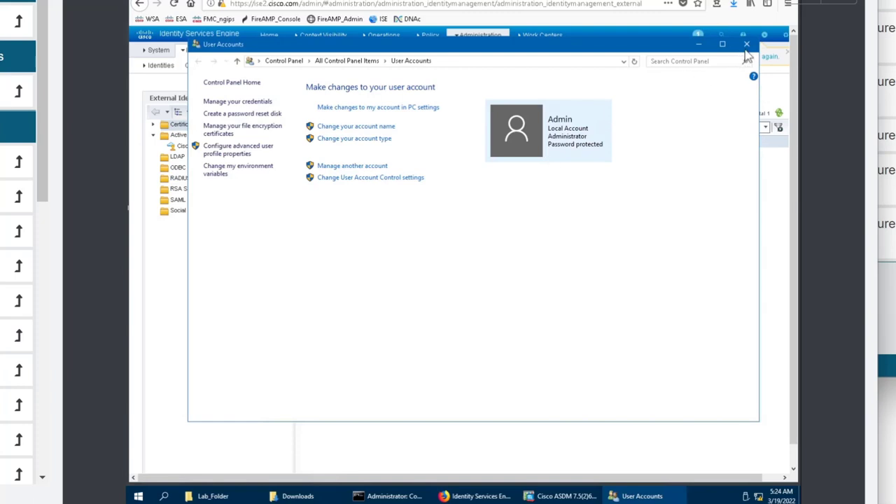
left_click(746, 44)
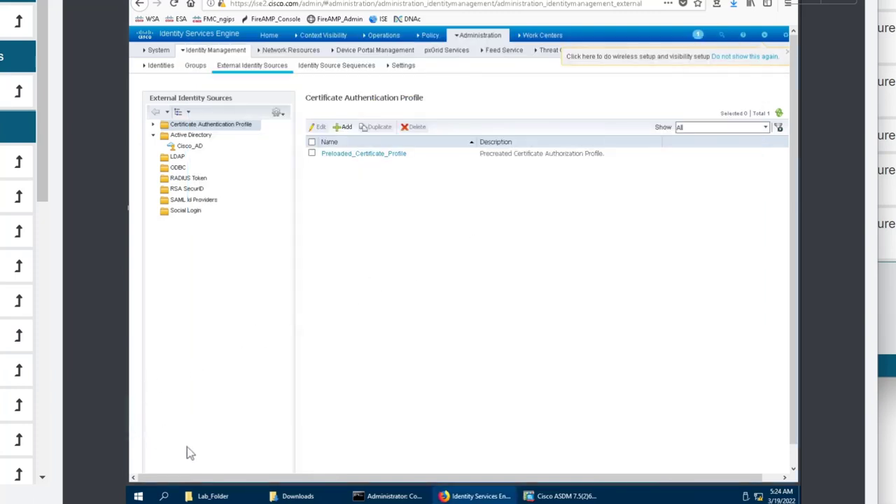
left_click(138, 496)
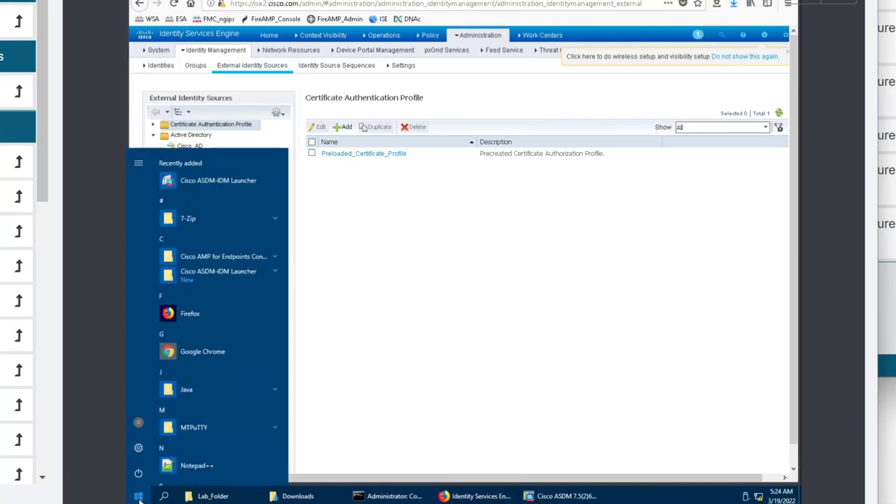
scroll(222, 294, "down", 5)
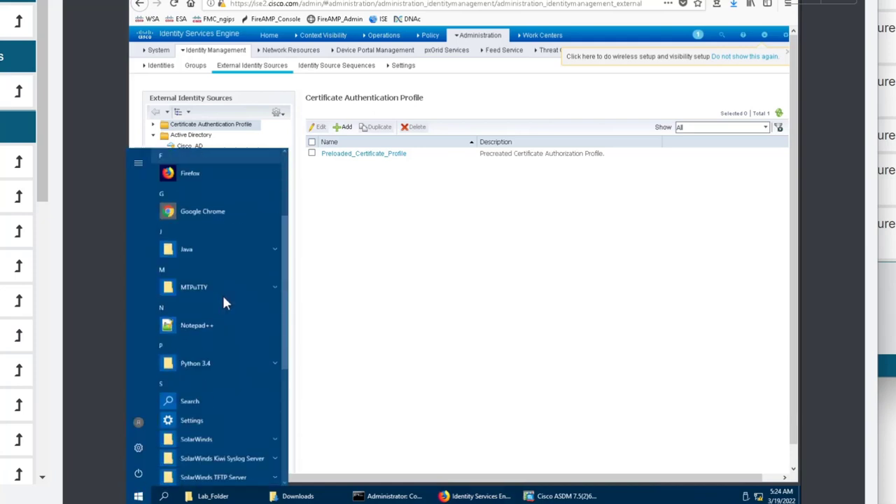
scroll(224, 303, "down", 4)
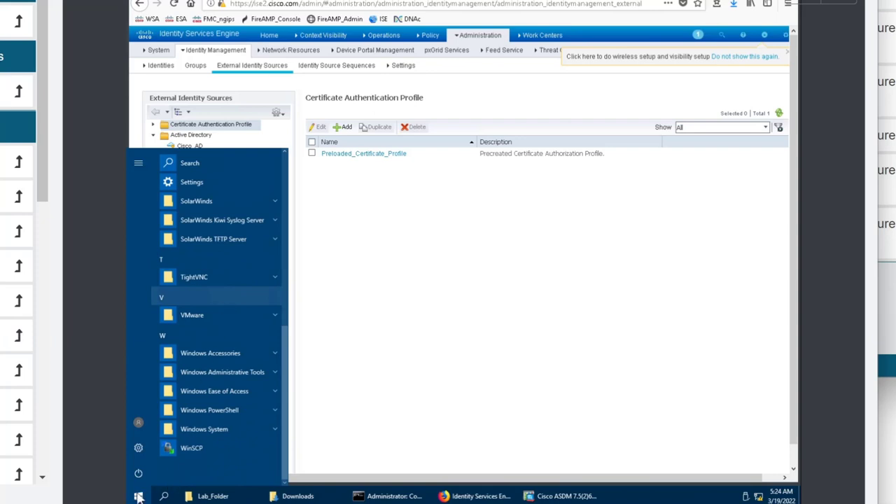
left_click(530, 248)
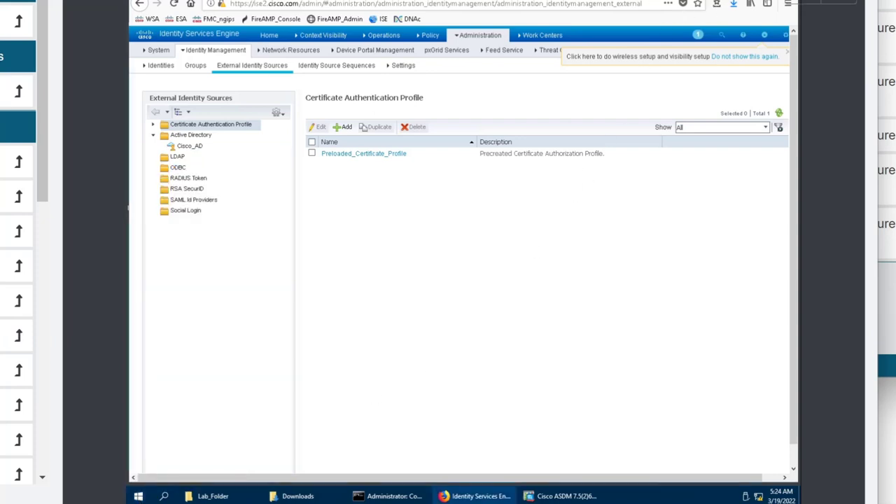
left_click(298, 495)
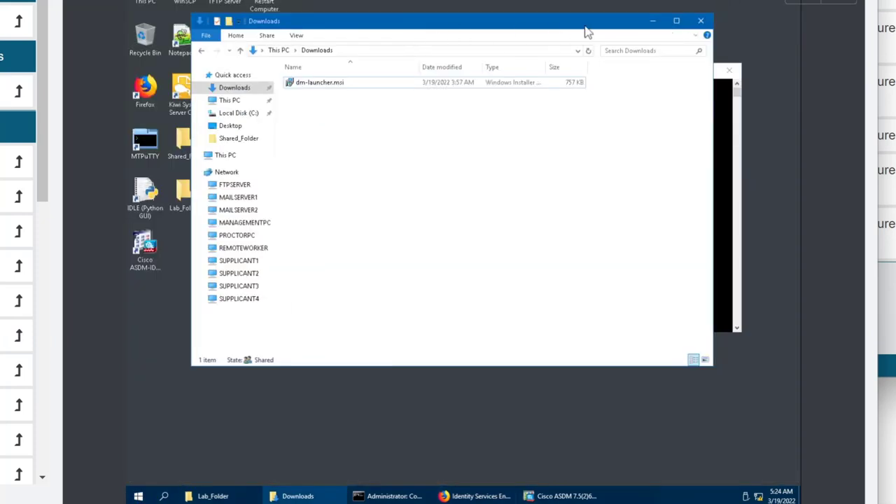
Attempt a sign-in with a short user name and password, then dismiss the incorrect-credentials error.
left_click_drag(550, 32, 567, 27)
scroll(5, 53, "down", 5)
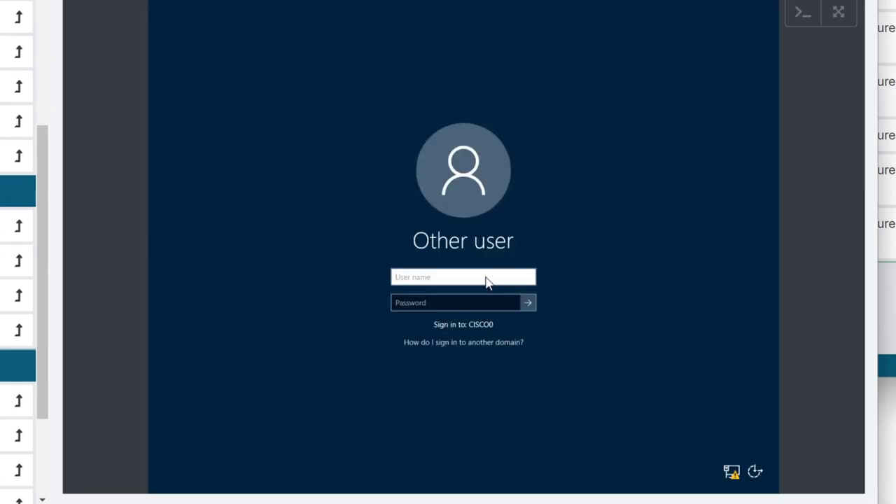
left_click(486, 278)
type("admin")
key("Tab")
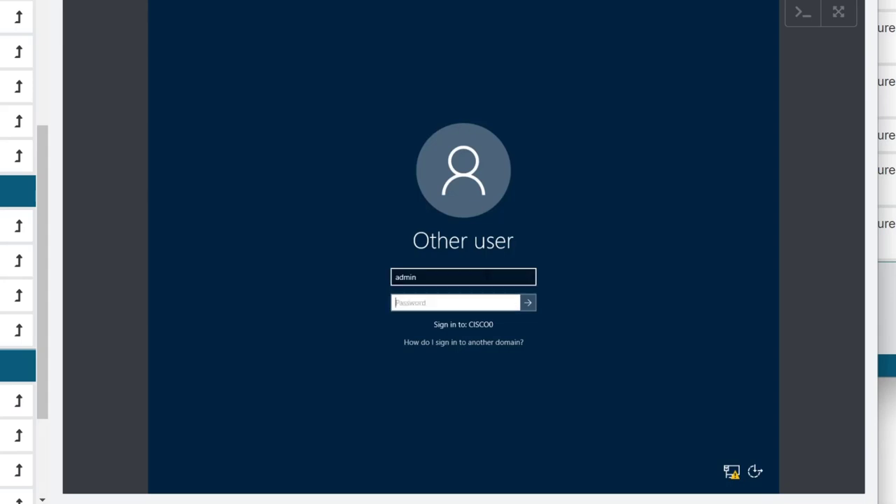
type("P")
key("Return")
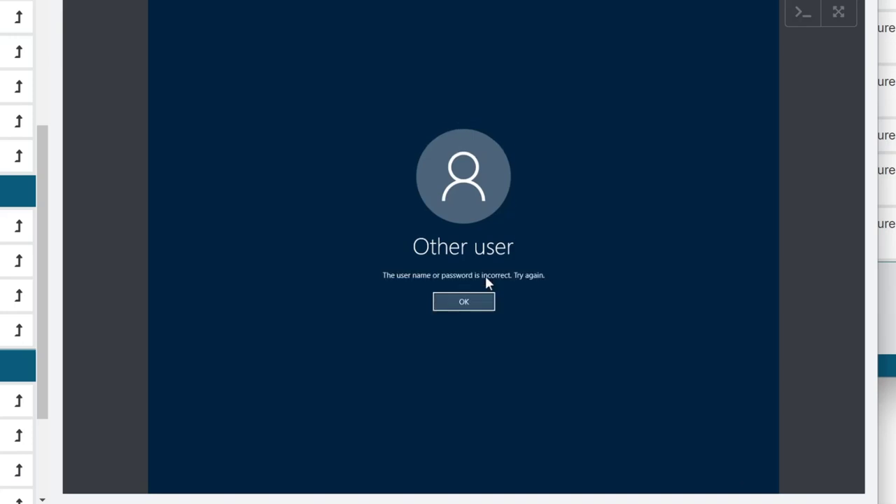
key("Return")
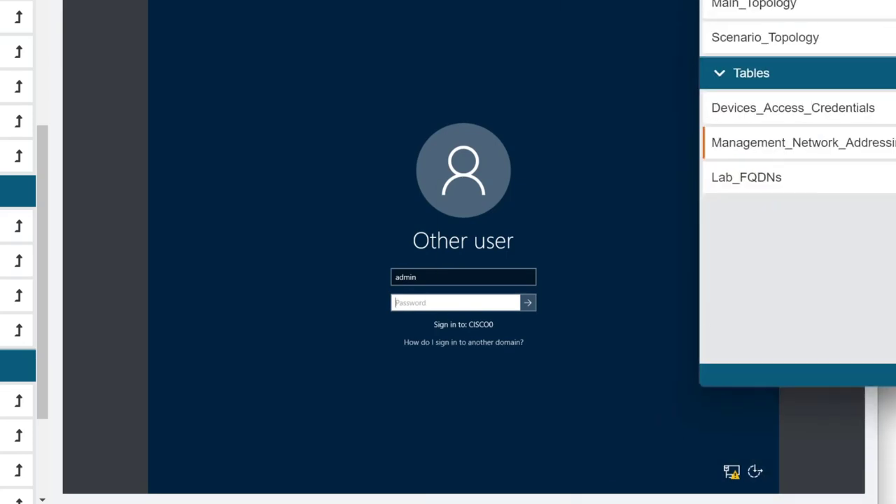
Check the device credentials table, then sign in as administrator with the domain password.
left_click(861, 110)
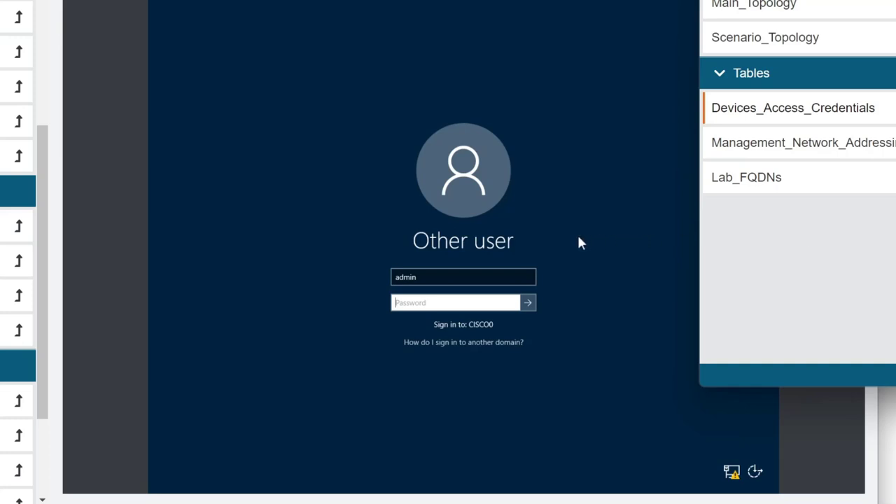
left_click(459, 283)
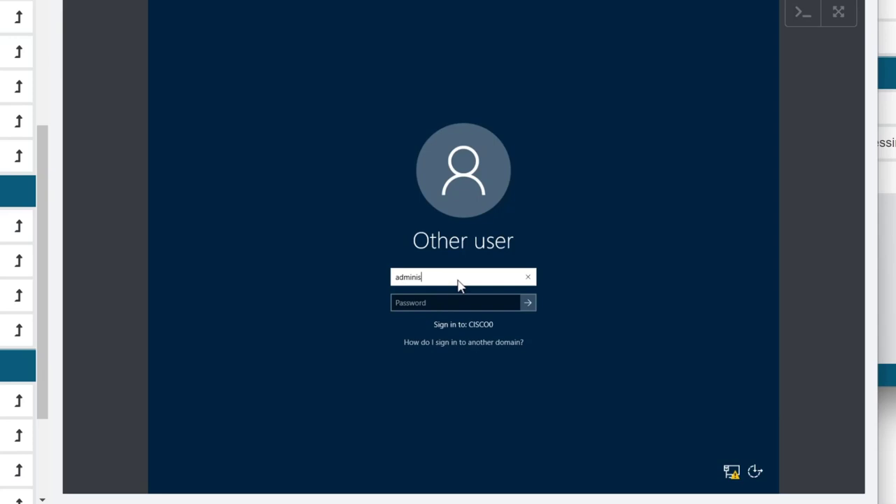
type("istrator")
key("Tab")
type("*")
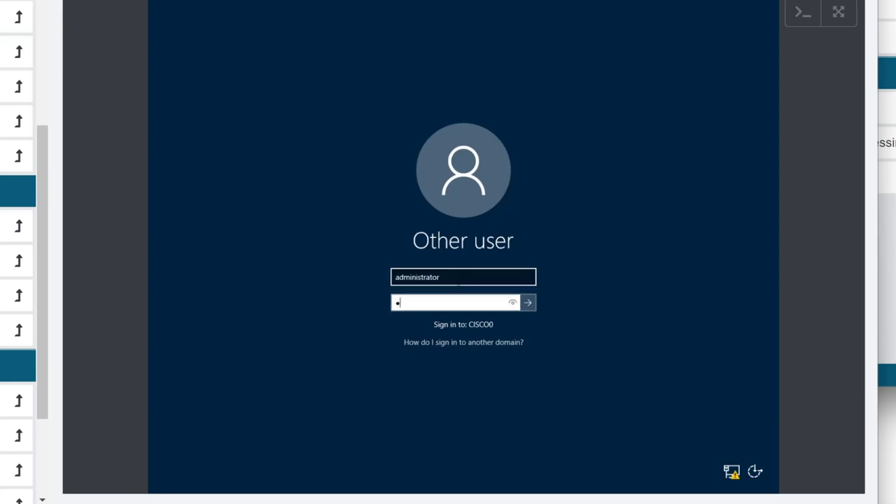
key("Return")
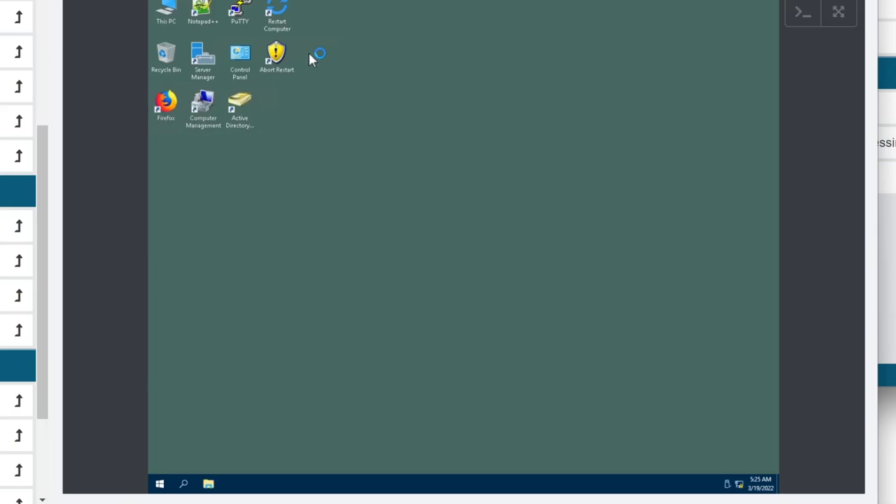
Open Active Directory Users and Computers on cisco.com's Users folder and bring up its actions menu.
left_click(233, 112)
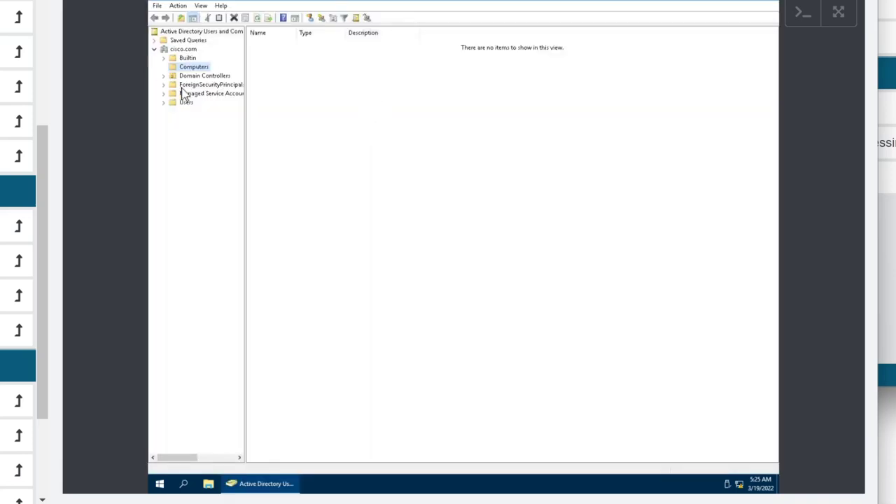
left_click(185, 103)
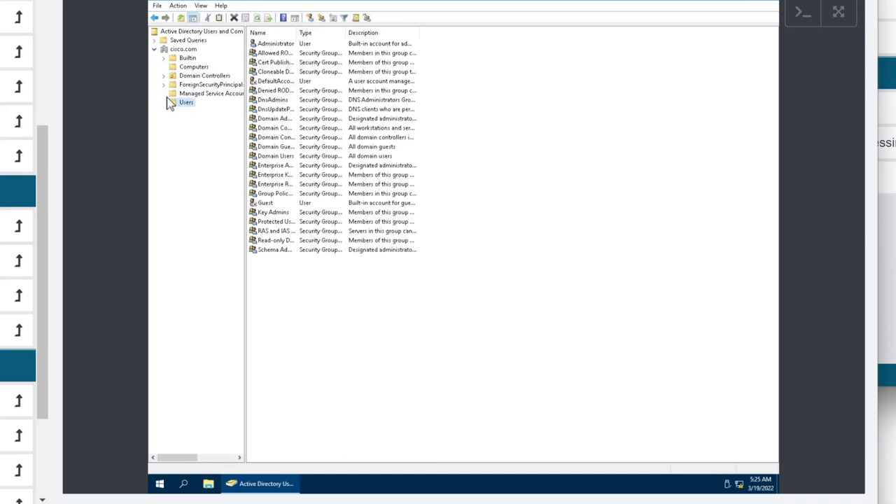
right_click(365, 270)
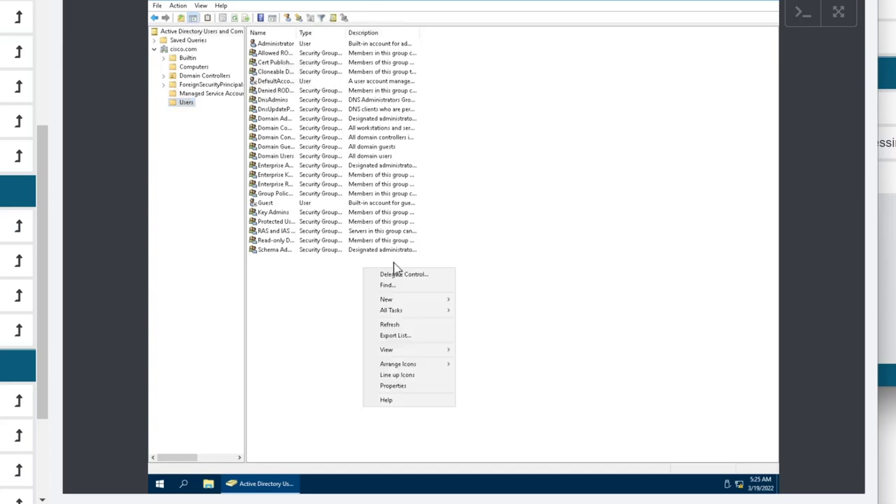
Create a new user in Users, entering the user's name, logon name and password.
mouse_move(399, 310)
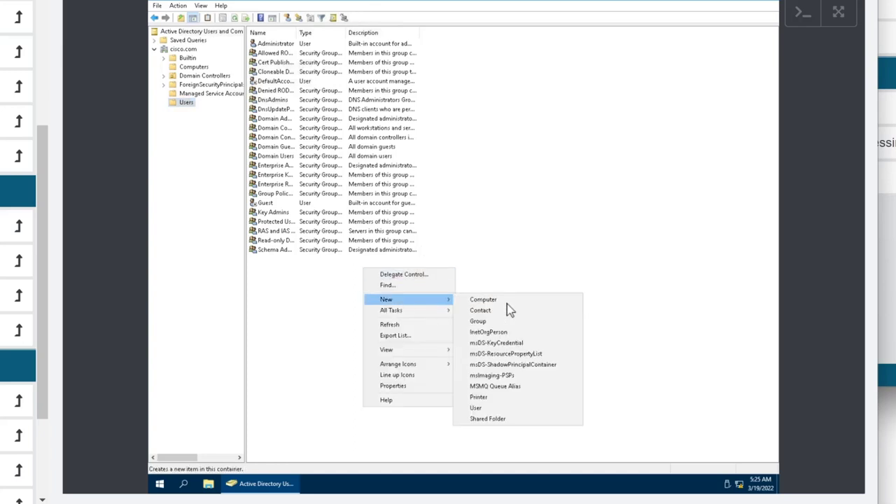
left_click(490, 408)
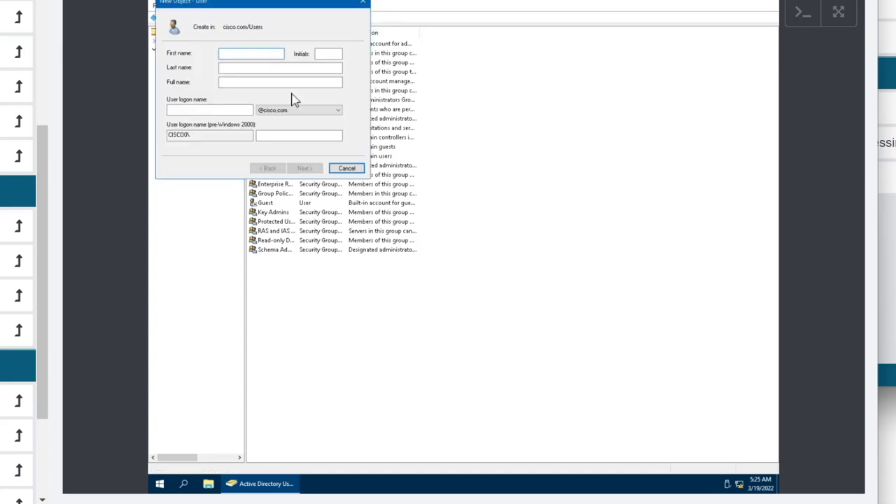
type("kelvin")
key("Tab")
key("Tab")
key("Tab")
key("Tab")
key("Tab")
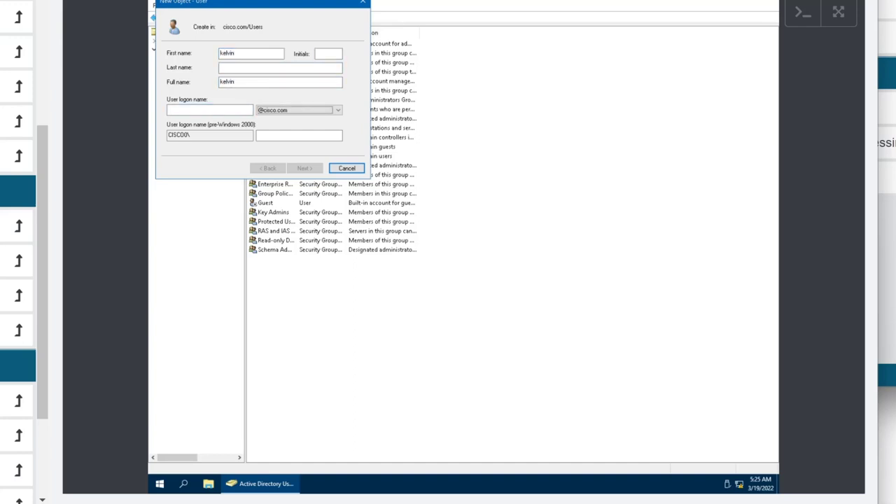
left_click(176, 110)
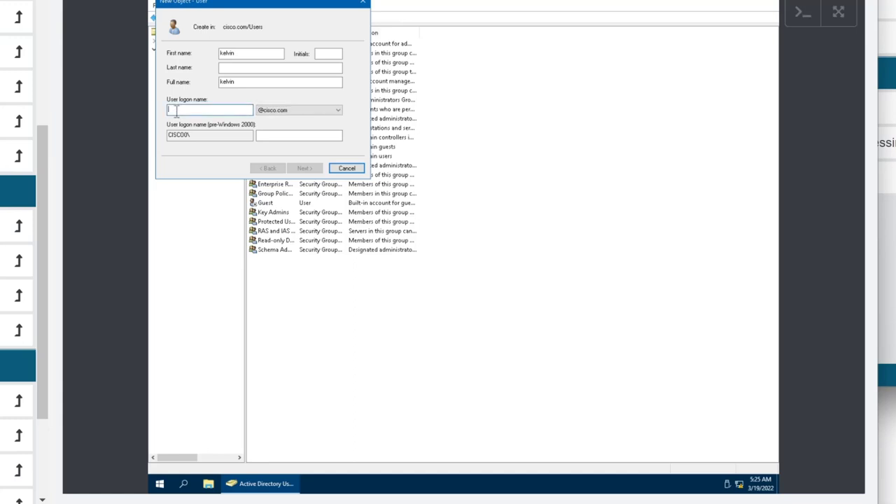
type("kelvin")
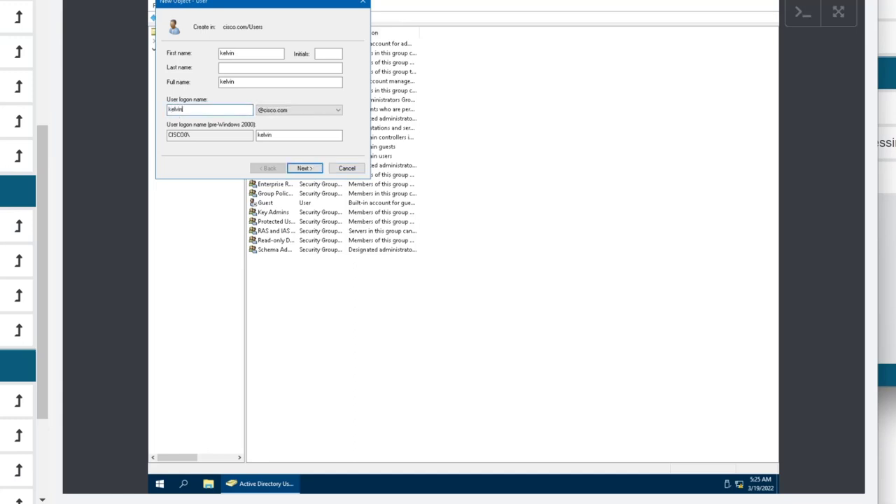
left_click(305, 168)
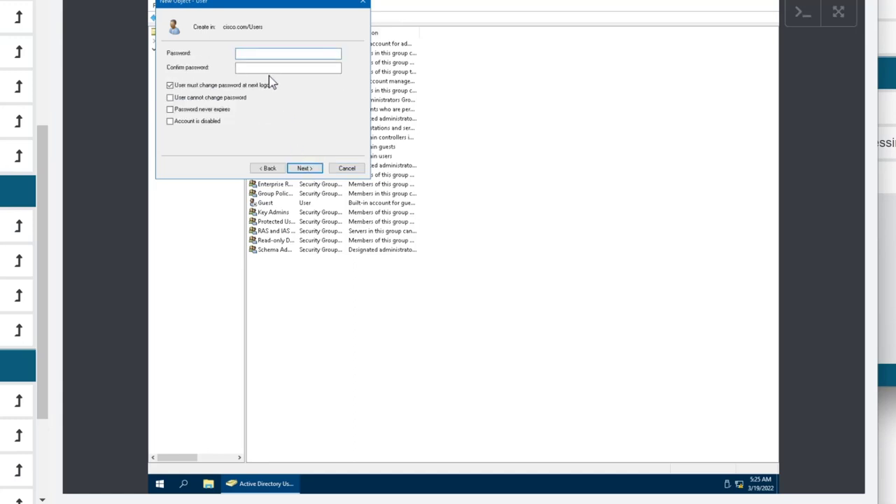
type("Cisco1")
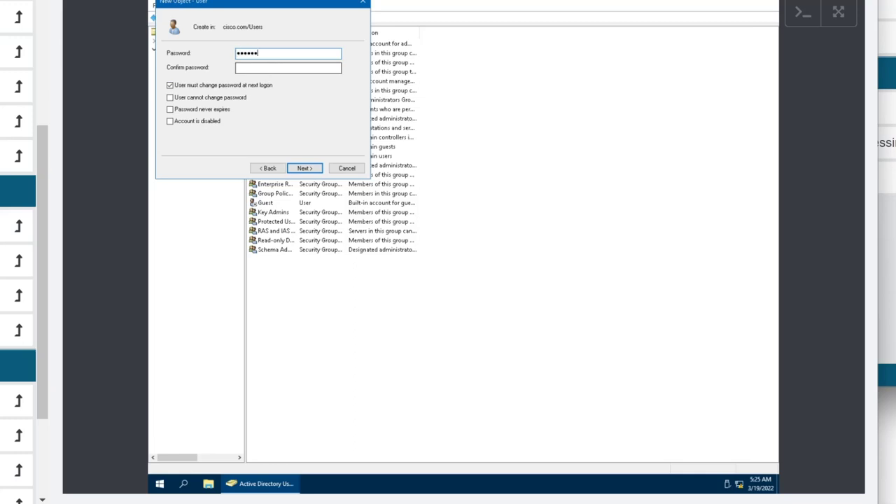
type("23")
key("Tab")
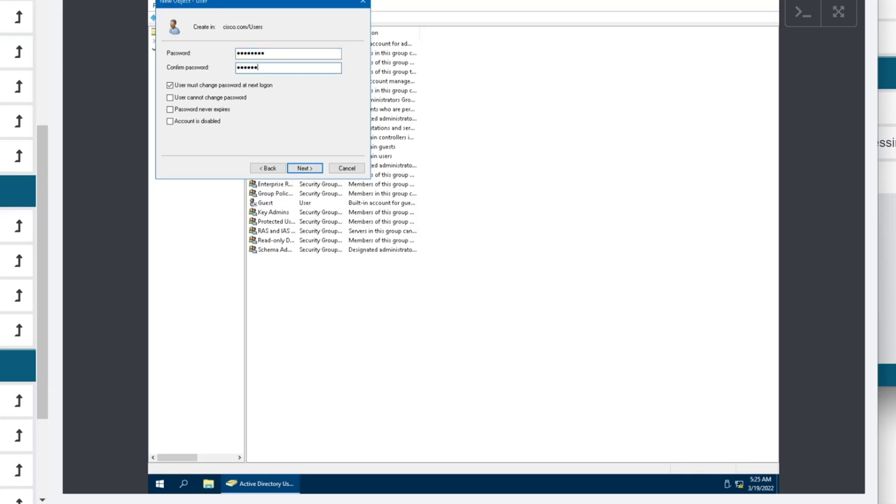
Turn off change-at-next-logon, finish the user, and review its group memberships.
left_click(170, 85)
left_click(302, 170)
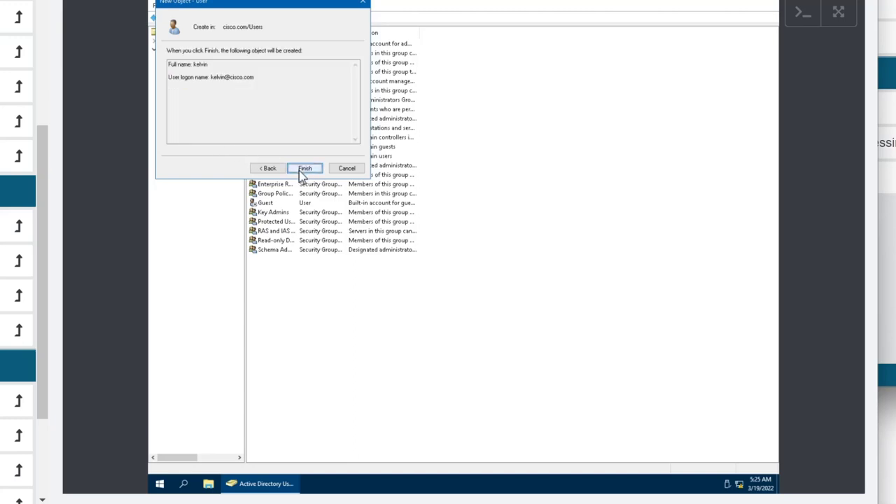
left_click(304, 169)
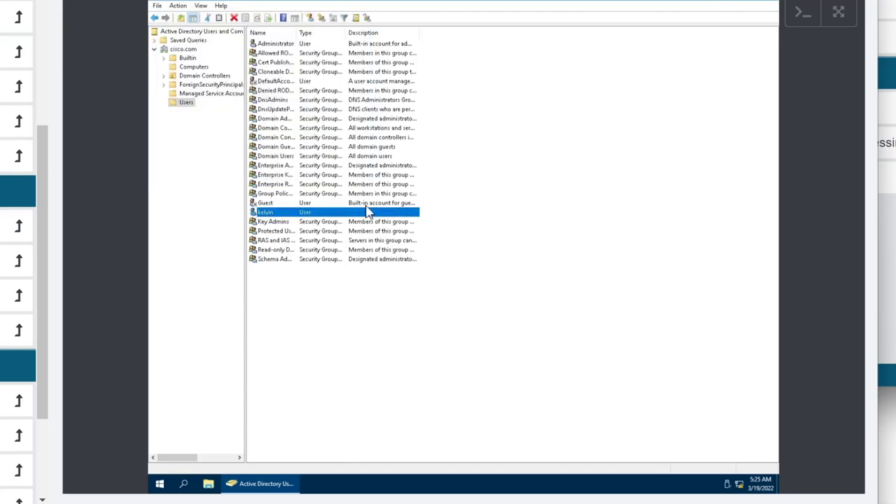
key("Return")
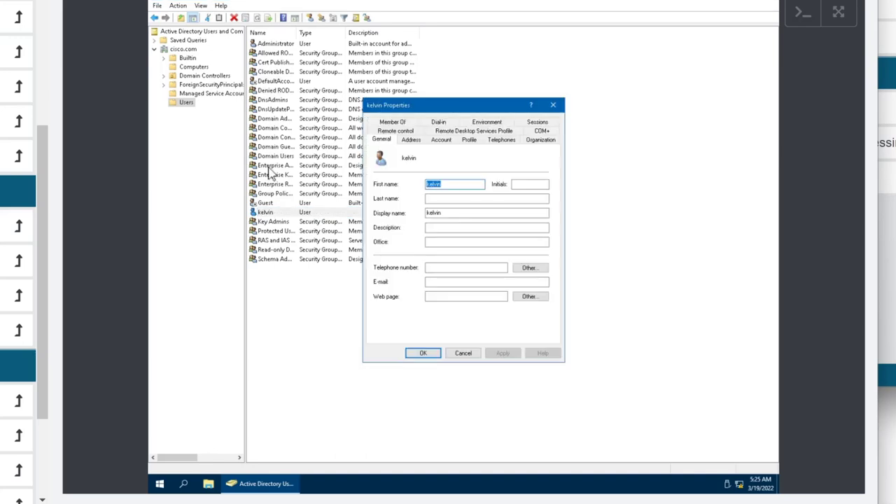
left_click(405, 123)
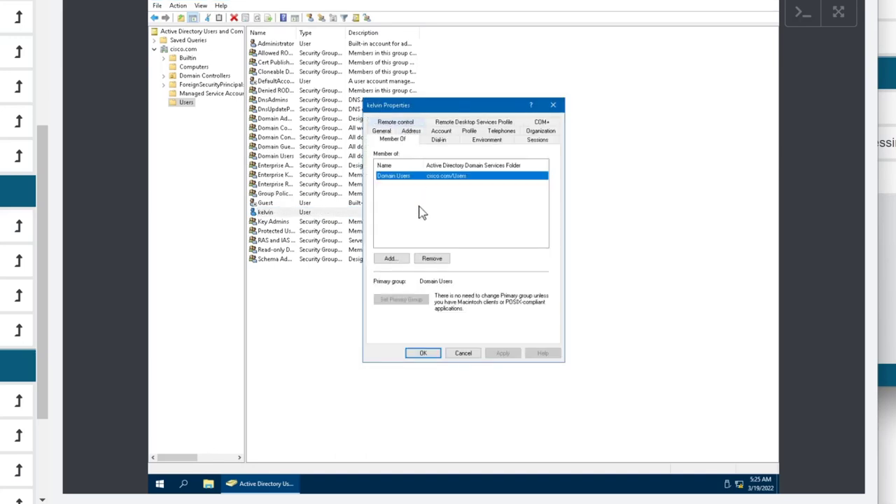
left_click(458, 353)
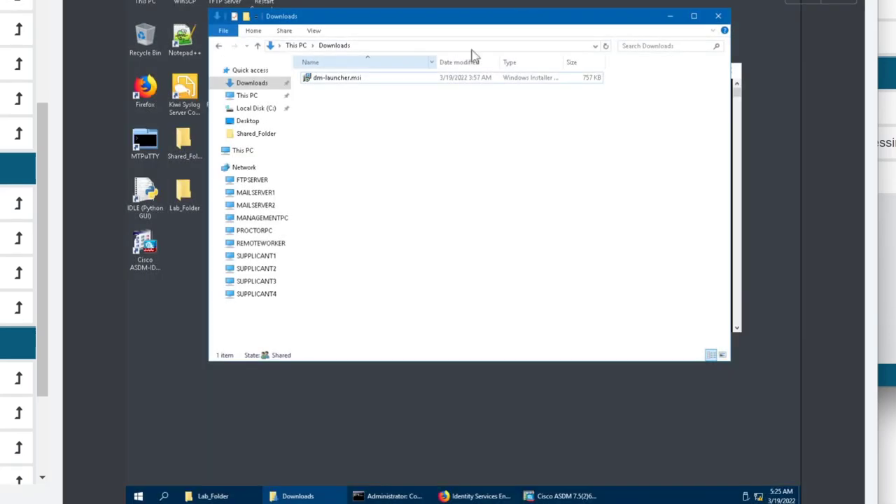
Open the Default policy set from Policy Sets and expand its Authorization Policy.
left_click(480, 496)
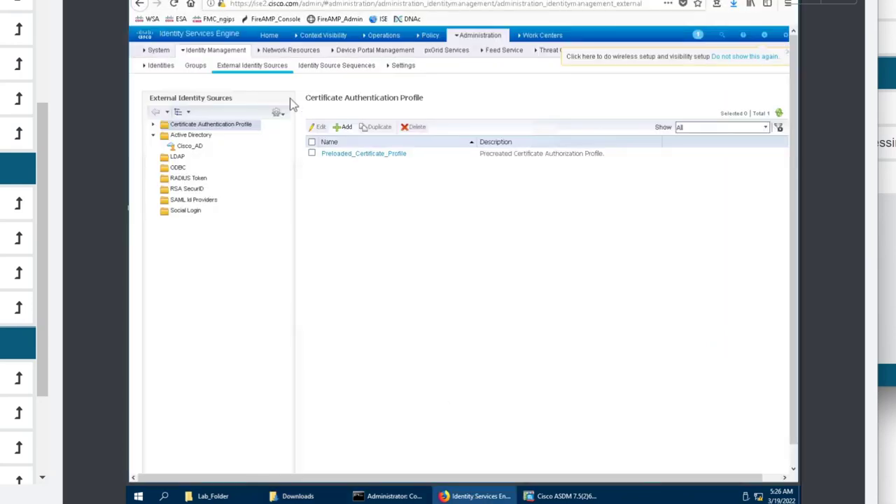
left_click(428, 35)
left_click(442, 55)
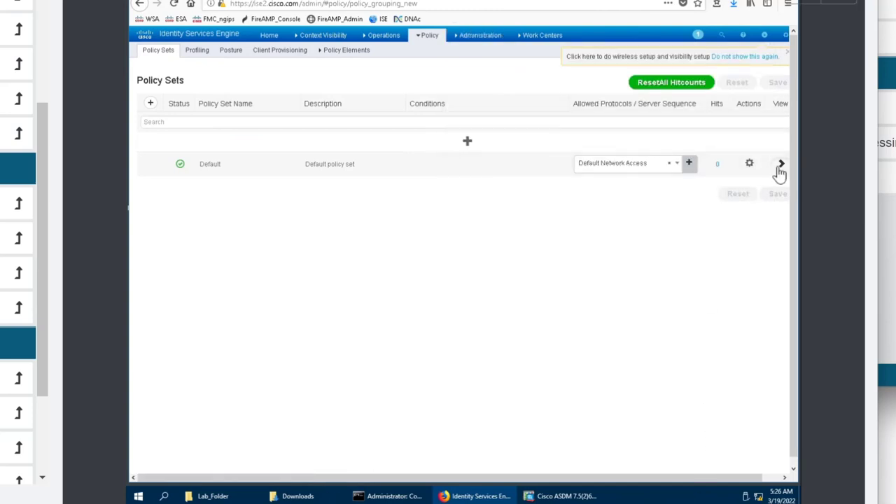
left_click(780, 166)
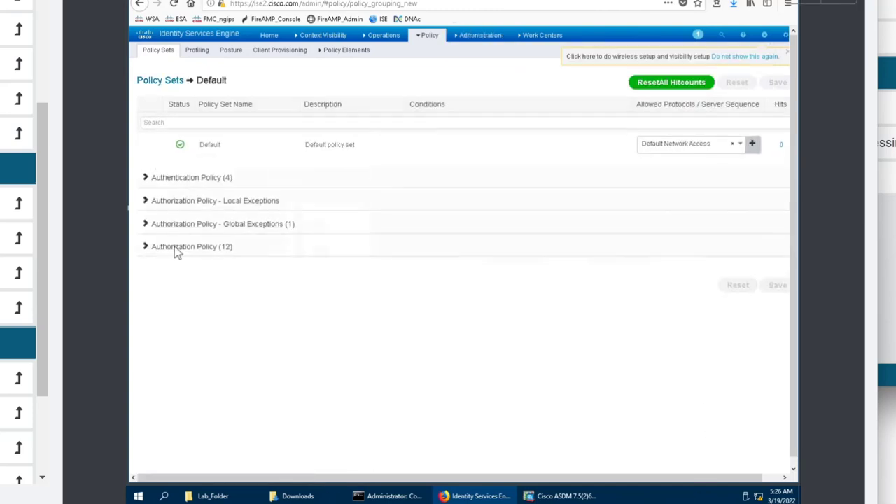
left_click(177, 251)
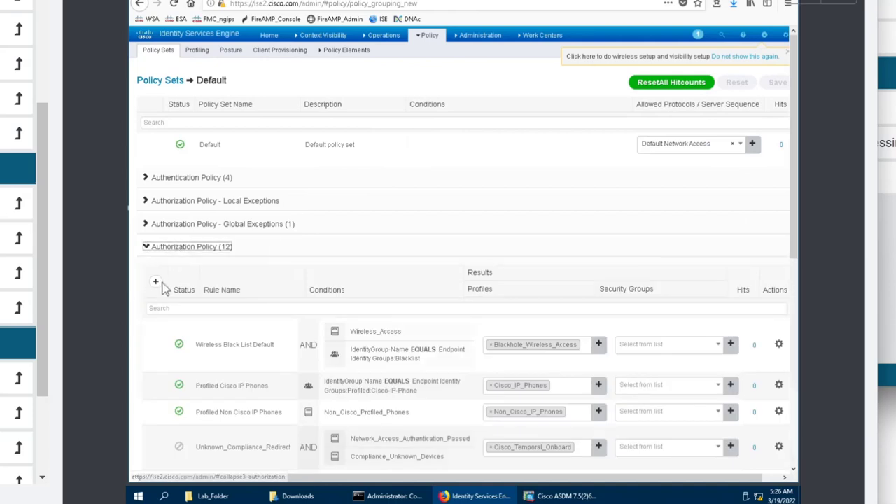
Insert a new top authorization rule named VPN AUTHZ and open its condition editor.
left_click(157, 282)
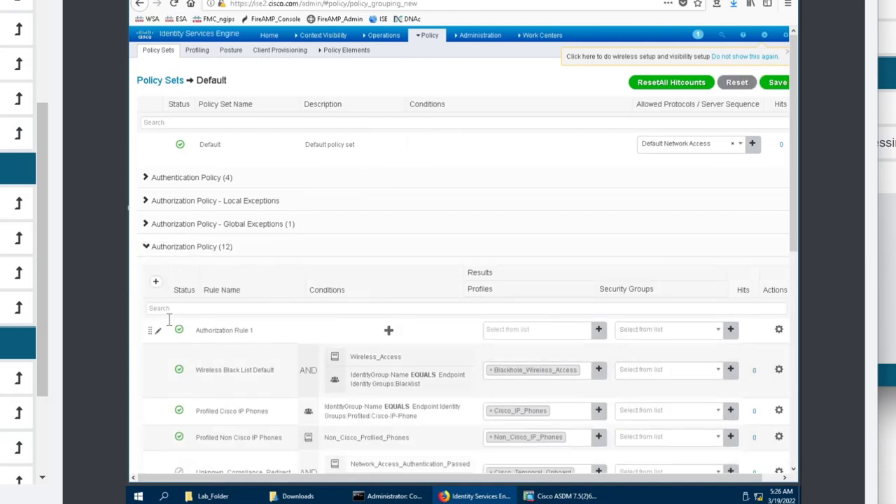
type("VPN AUTHZ")
key("alt+Tab")
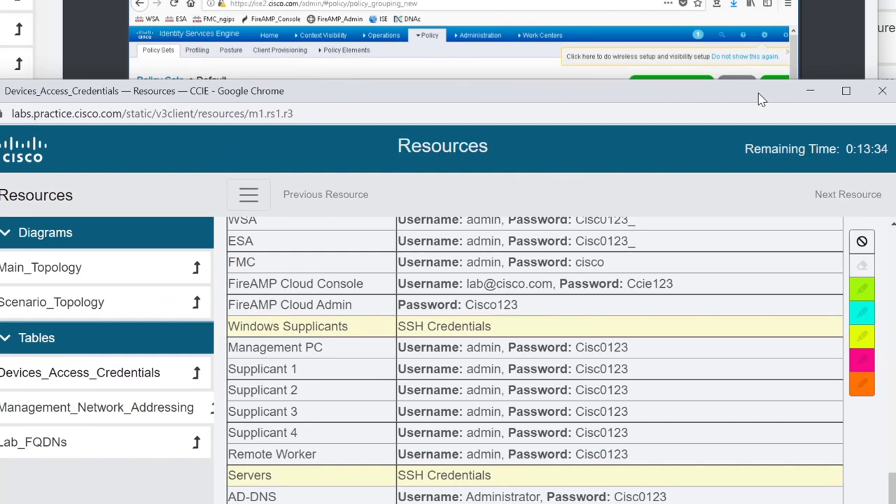
left_click_drag(762, 100, 895, 0)
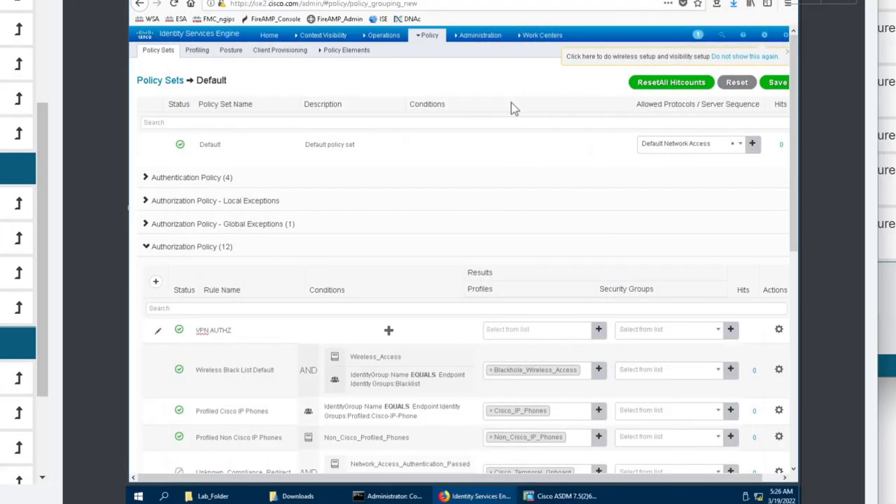
left_click(389, 331)
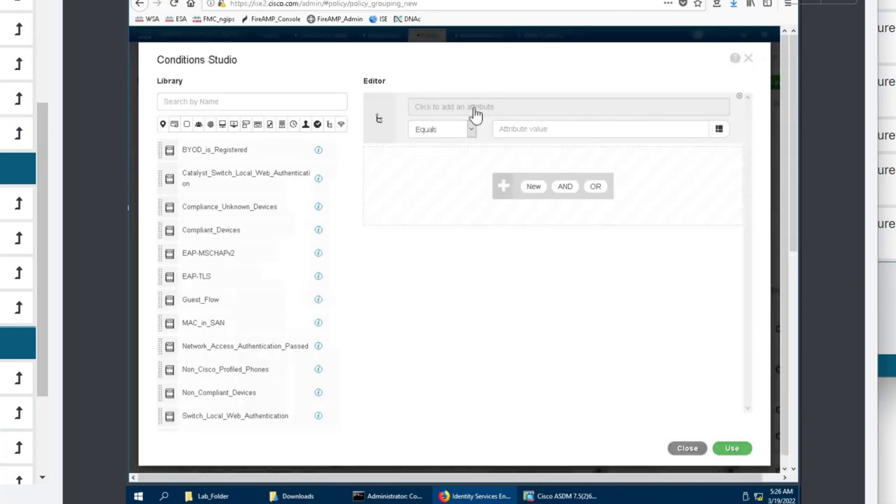
Open the attribute picker, filter the Dictionary to IdentityGroup, then clear the filter.
left_click(475, 112)
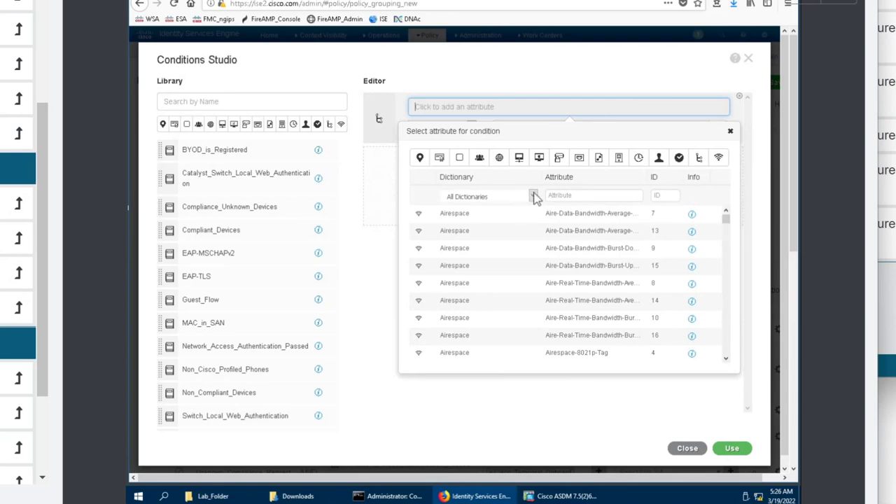
left_click(533, 196)
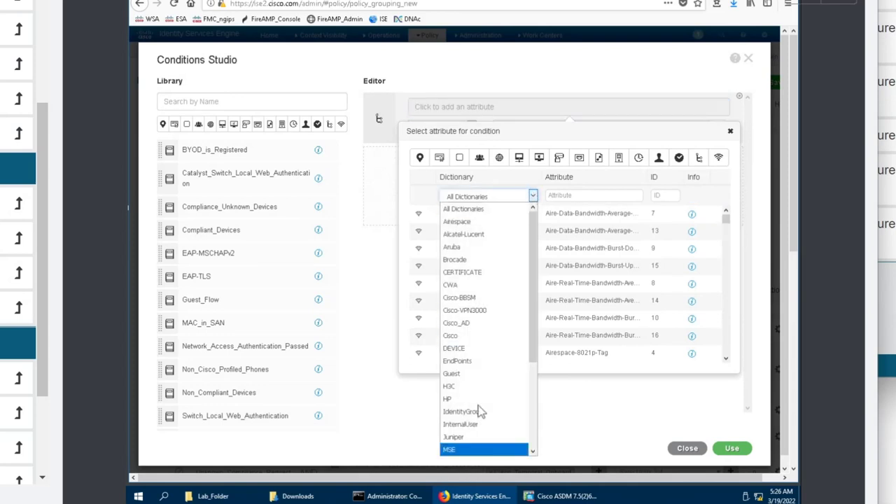
scroll(480, 268, "down", 1)
left_click(533, 188)
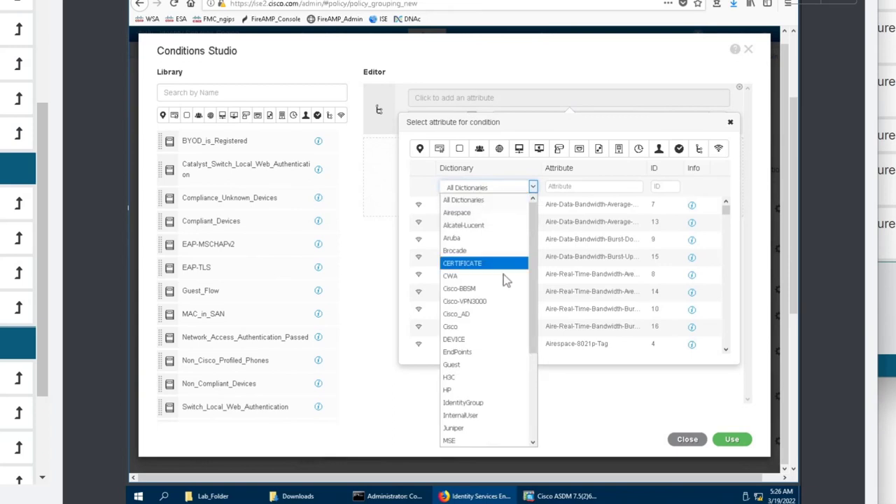
scroll(504, 280, "down", 2)
scroll(505, 280, "down", 2)
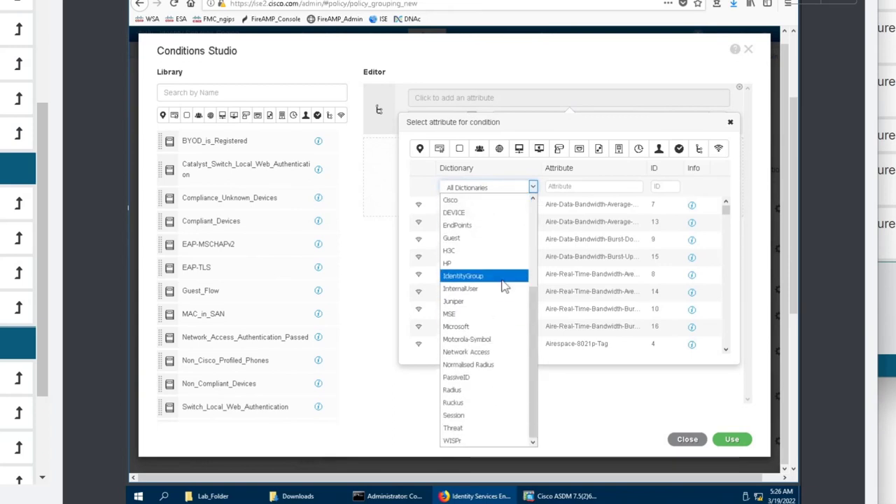
left_click(502, 280)
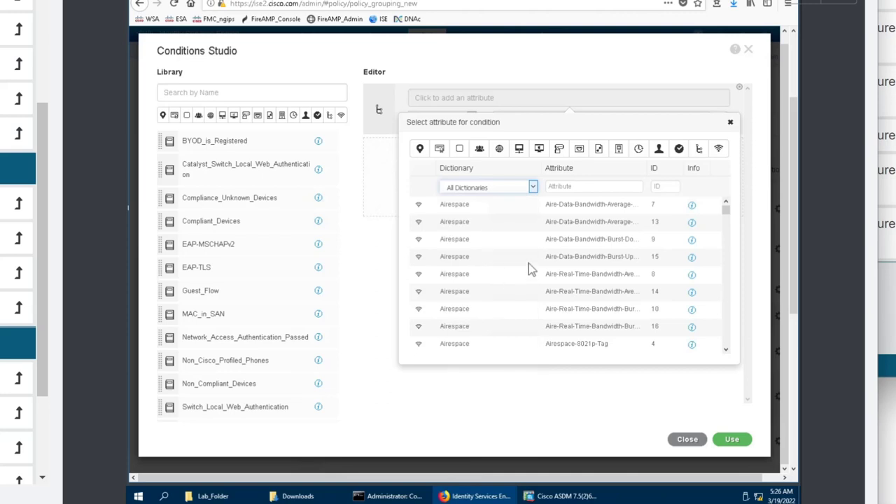
left_click(533, 188)
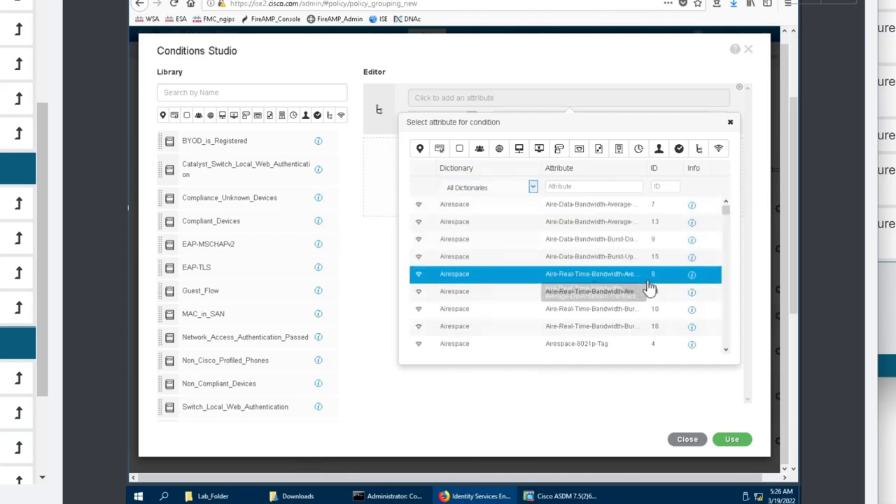
Filter attributes to IdentityGroup once more, then remove it to list all dictionaries.
left_click_drag(728, 217, 727, 308)
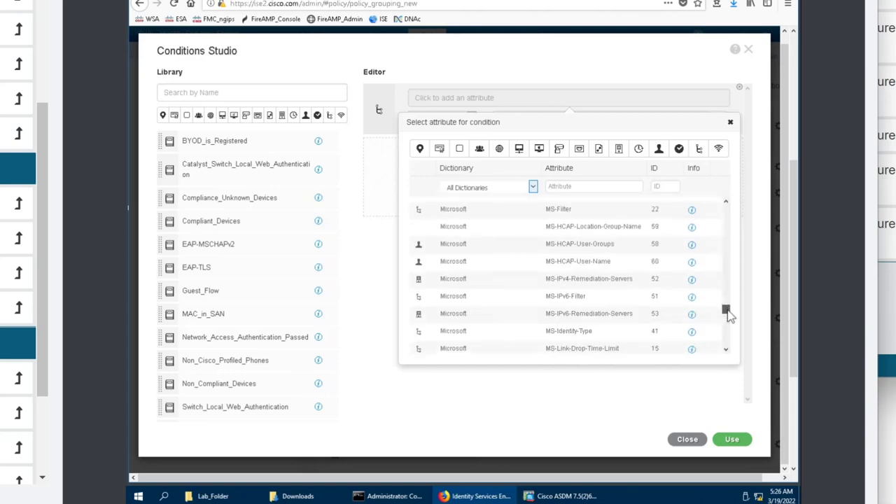
left_click(534, 187)
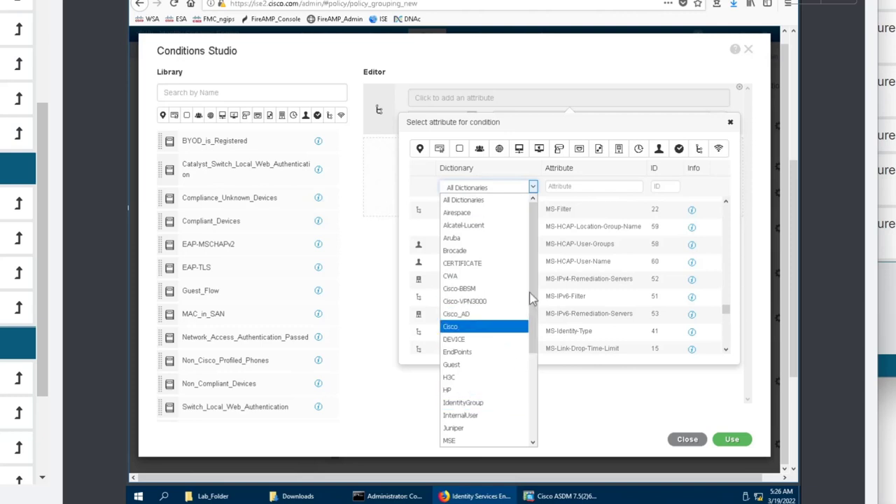
left_click_drag(532, 301, 524, 376)
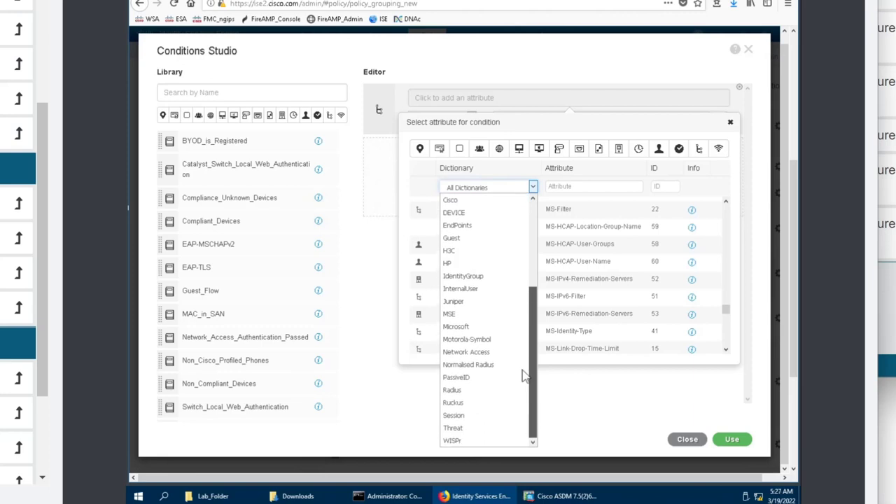
scroll(526, 336, "up", 2)
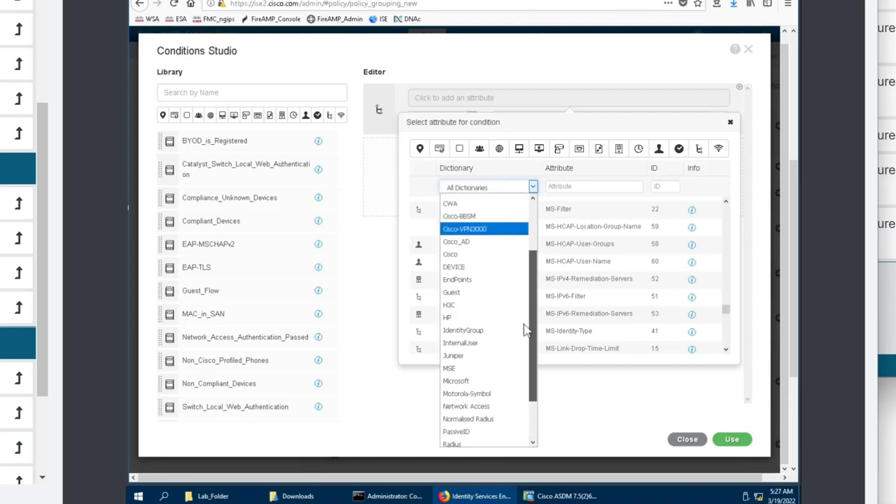
left_click(483, 330)
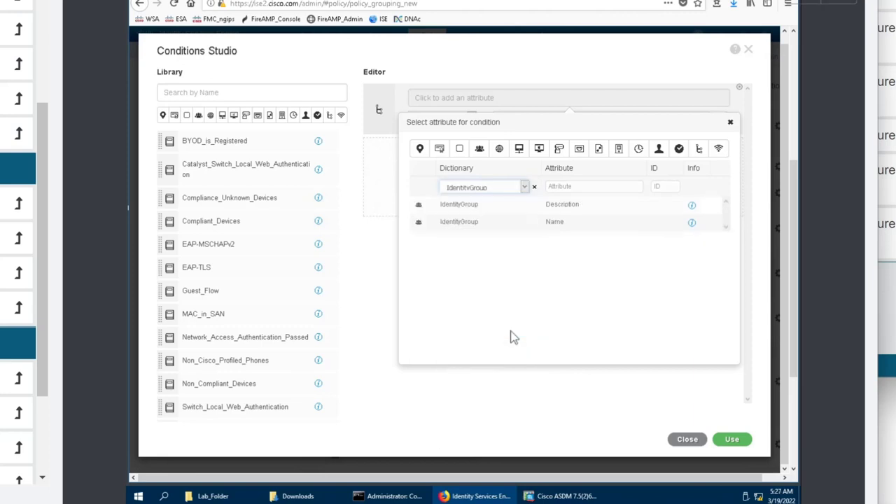
left_click(534, 187)
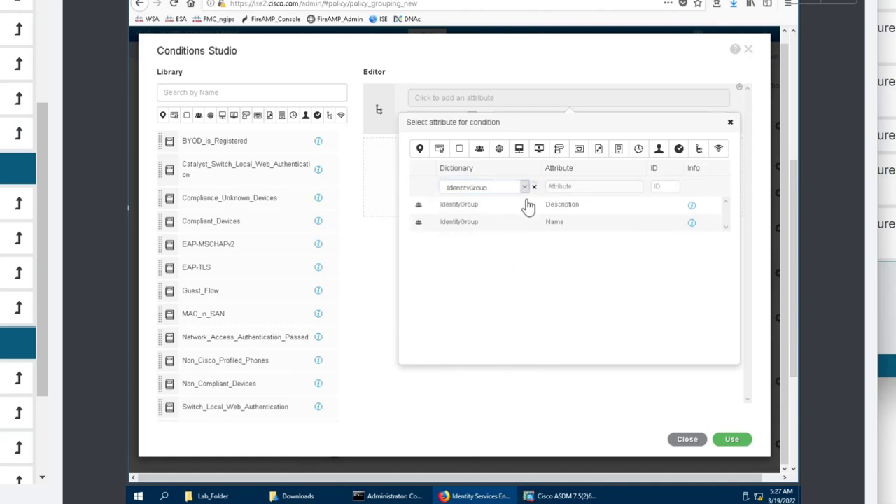
Close Conditions Studio without applying changes and duplicate the ISE browser tab.
left_click(688, 441)
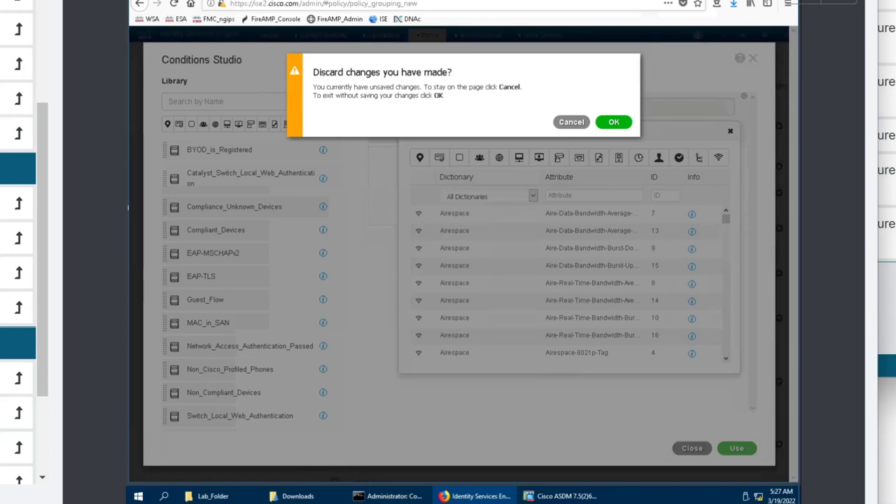
right_click(197, 1)
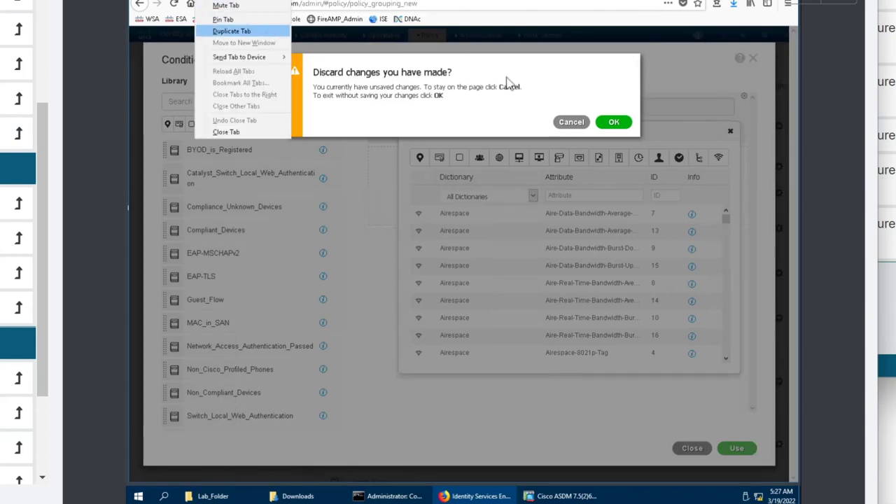
key("Return")
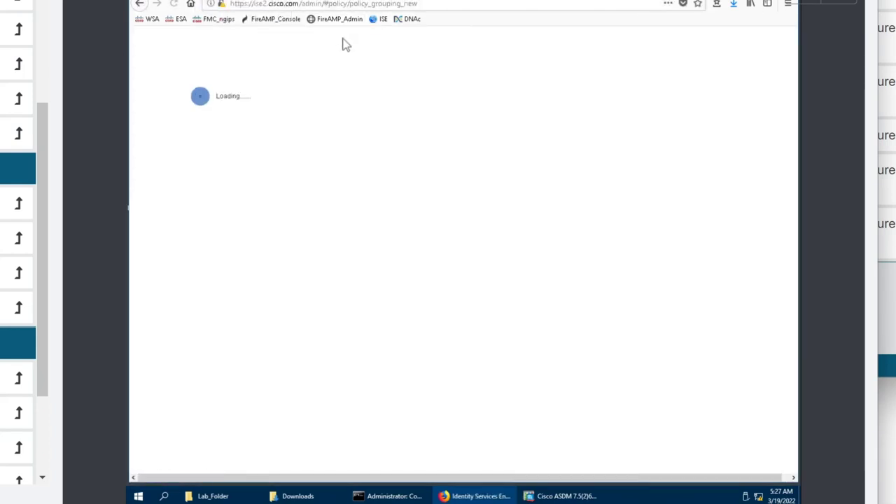
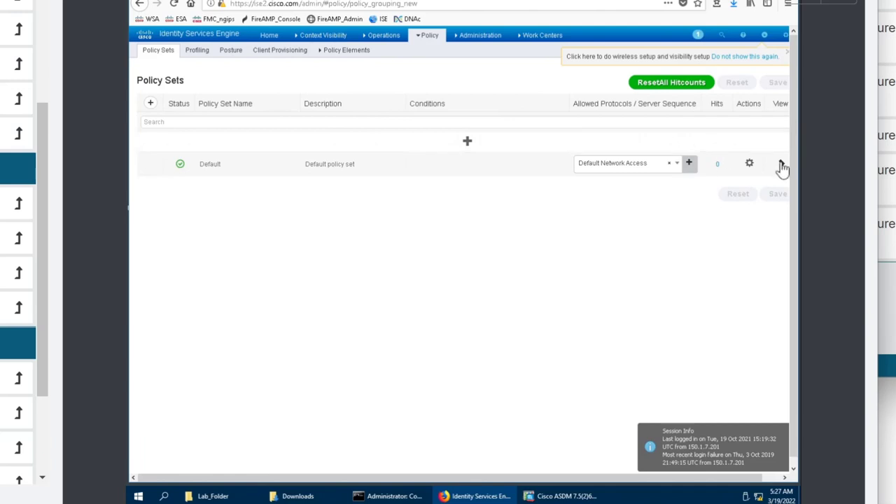
Start opening the external identity sources settings, but keep the unsaved condition edits and stay.
mouse_move(467, 43)
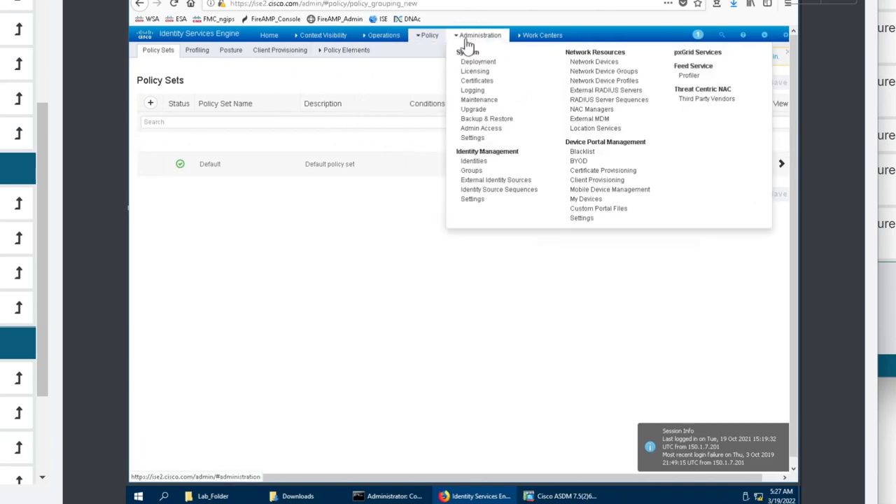
left_click(482, 181)
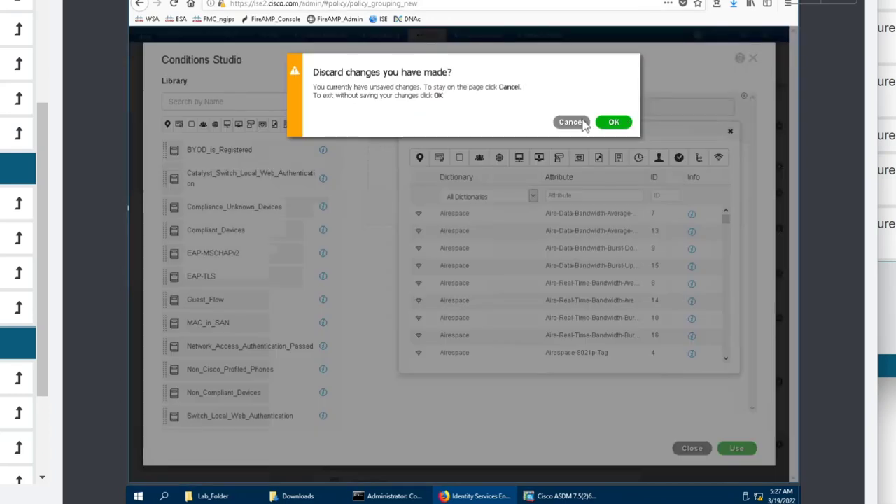
left_click(581, 122)
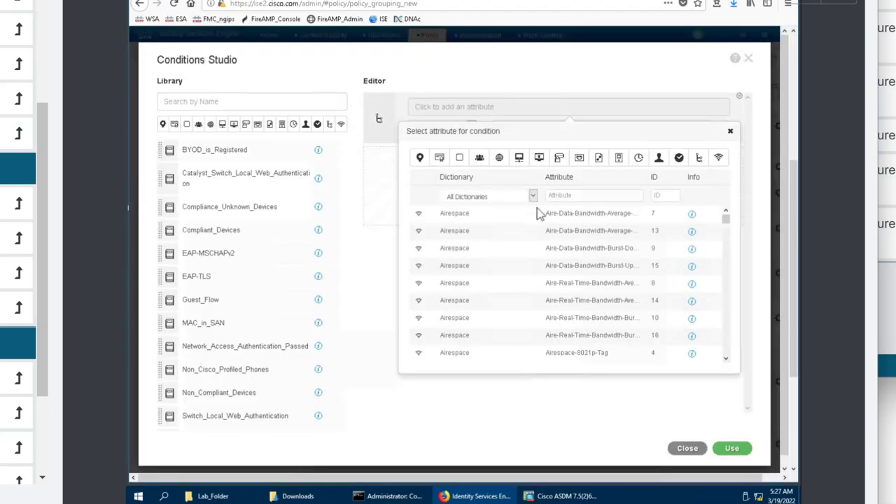
Build the condition Cisco_AD ExternalGroups equals cisco.com/Users/Domain Users and apply it to the rule.
left_click(532, 196)
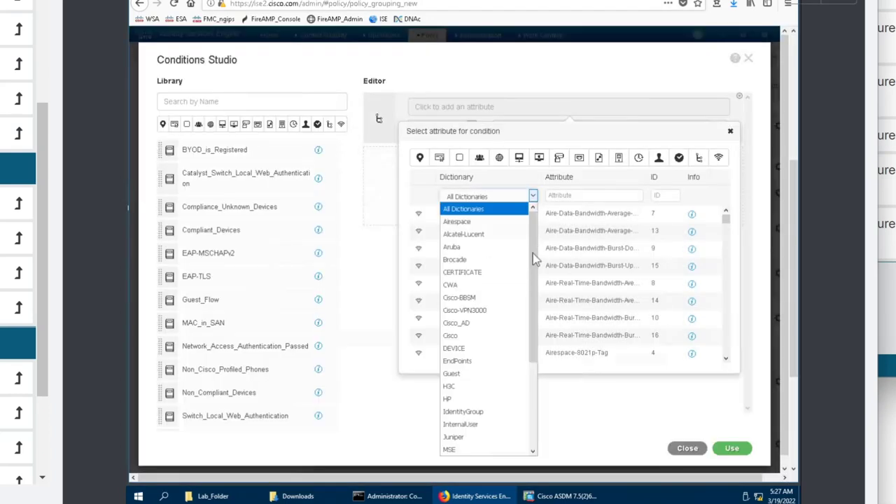
left_click(482, 323)
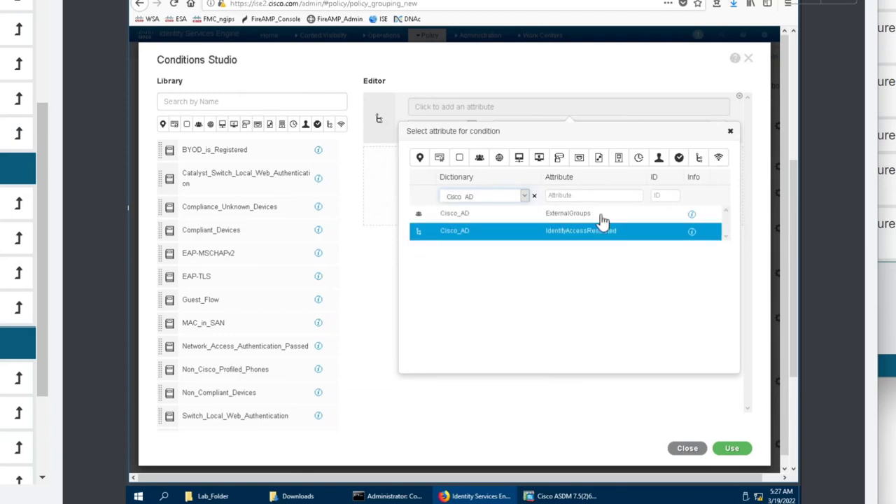
left_click(600, 215)
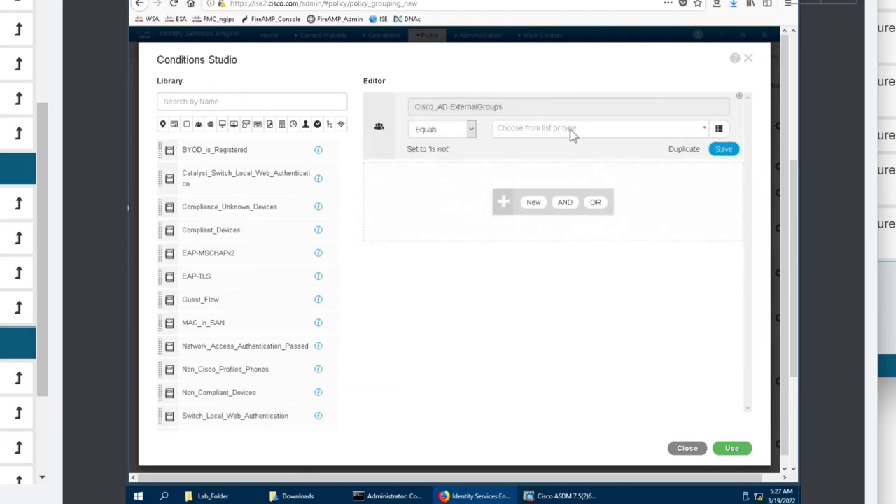
left_click(571, 134)
left_click(568, 163)
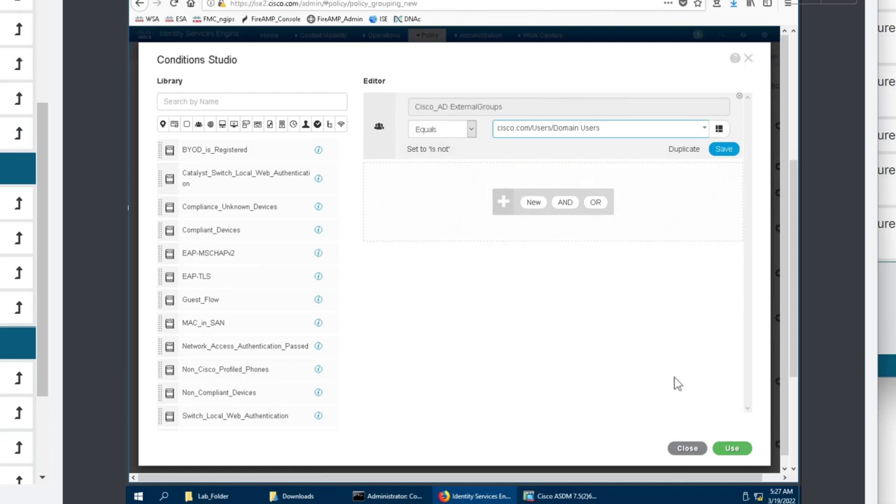
left_click(732, 448)
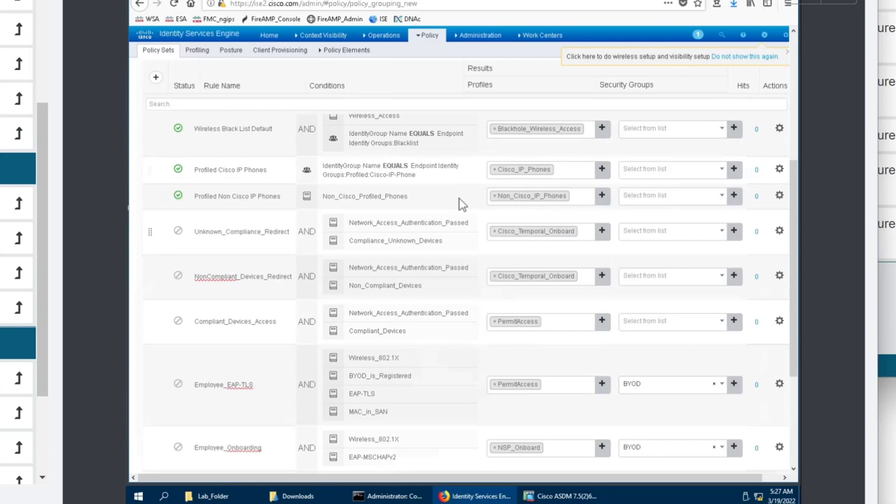
Assign the PermitAccess profile to the VPN AUTHZ rule and save the policy.
scroll(462, 203, "up", 5)
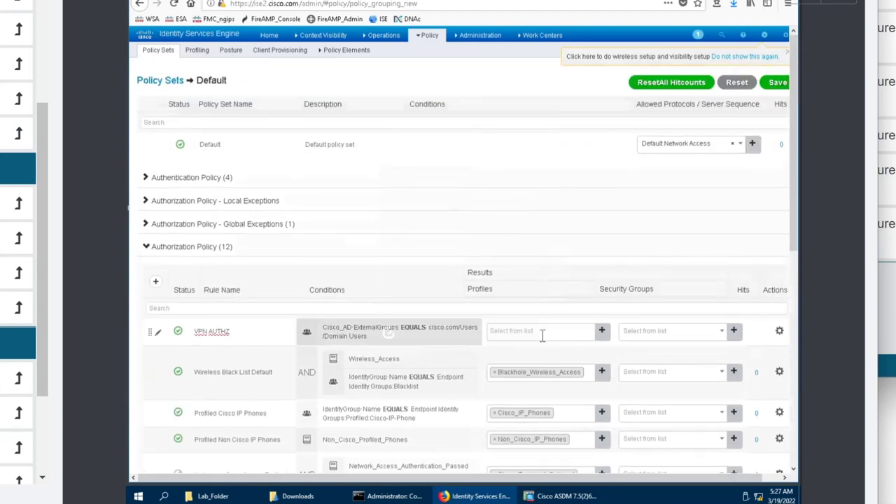
left_click(562, 335)
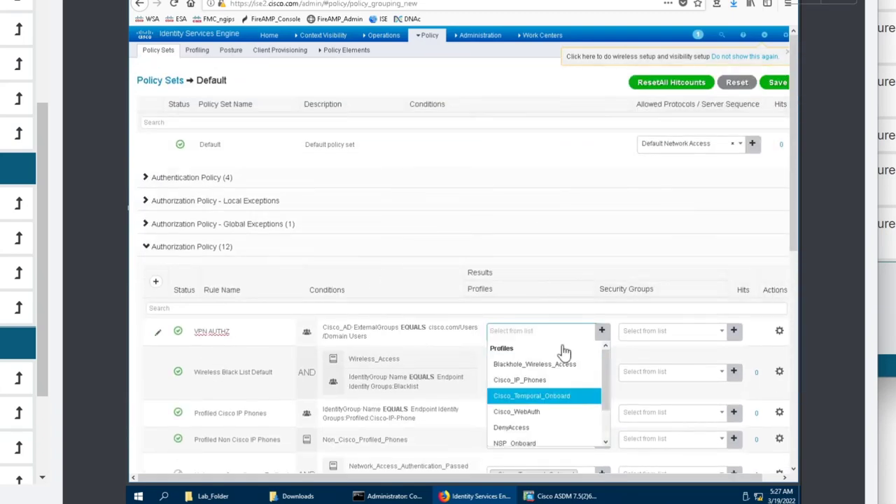
type("permi")
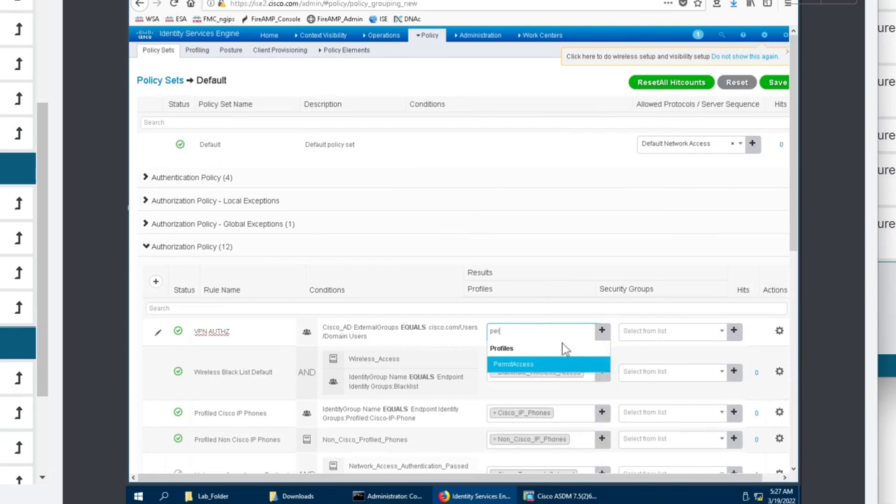
left_click(557, 367)
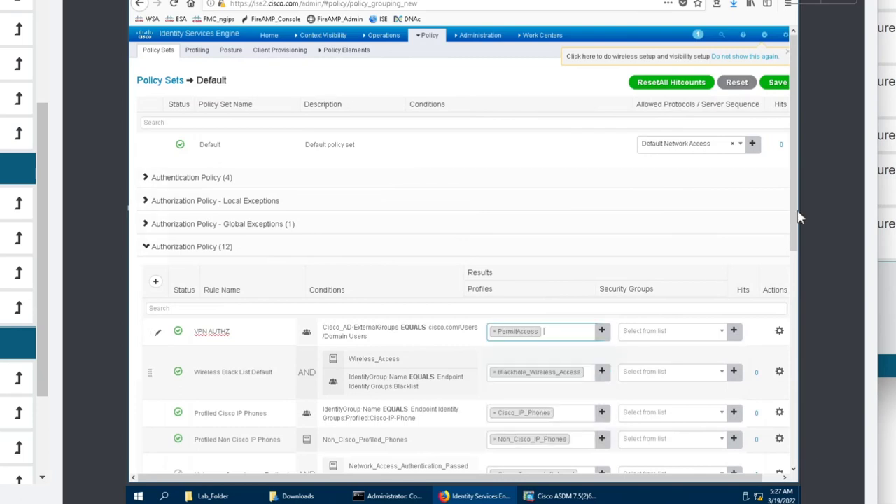
left_click(778, 83)
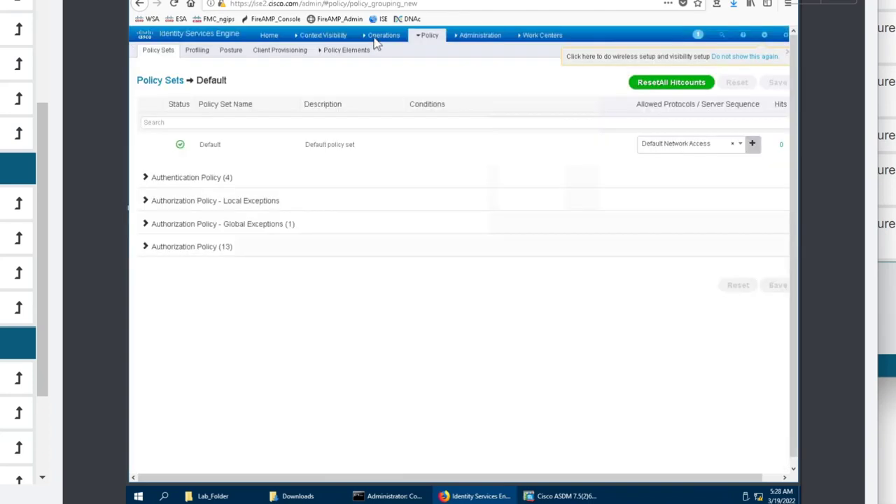
Open the RADIUS Live Logs, look through the Adaptive Network Control and Troubleshooting menus, then return to ASDM.
left_click(374, 39)
left_click(381, 63)
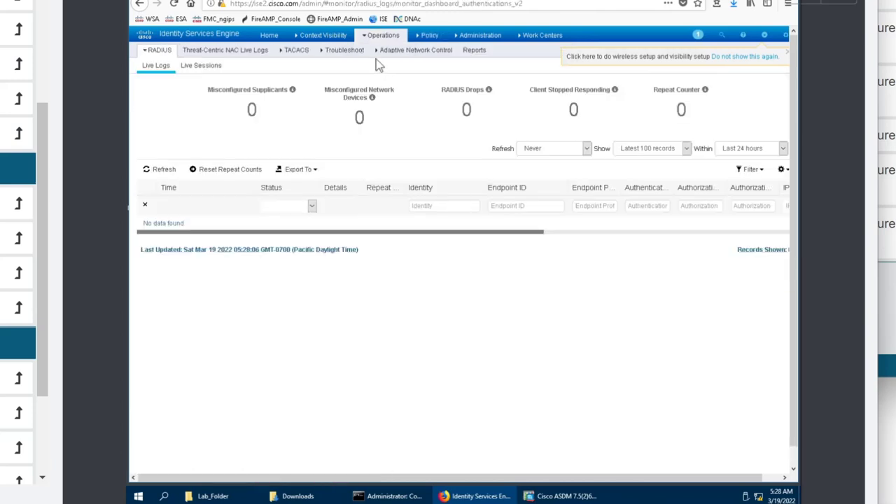
left_click(378, 54)
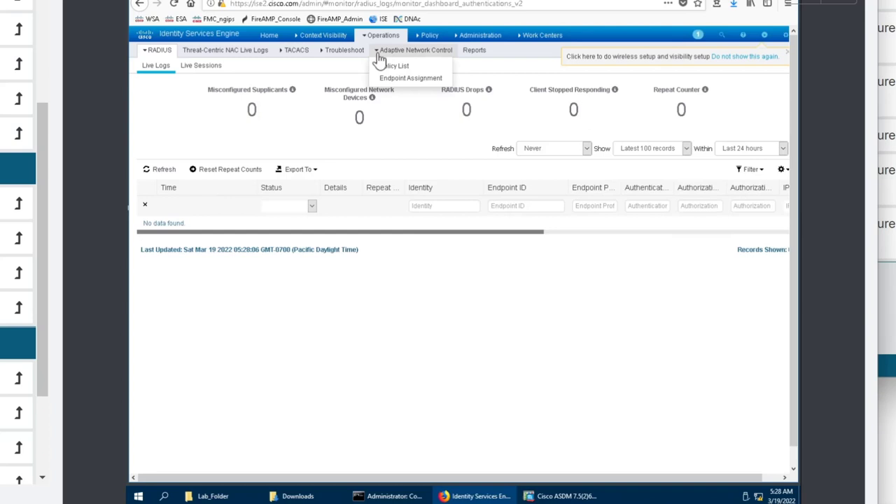
left_click(343, 50)
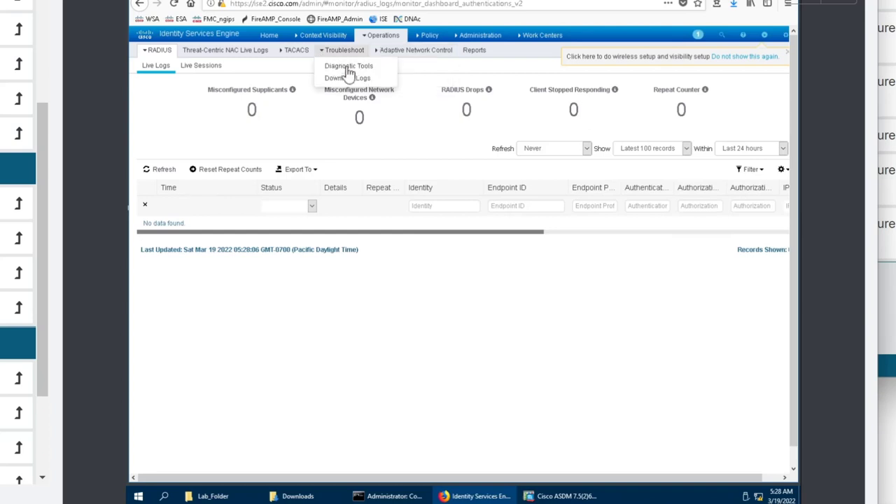
left_click(538, 496)
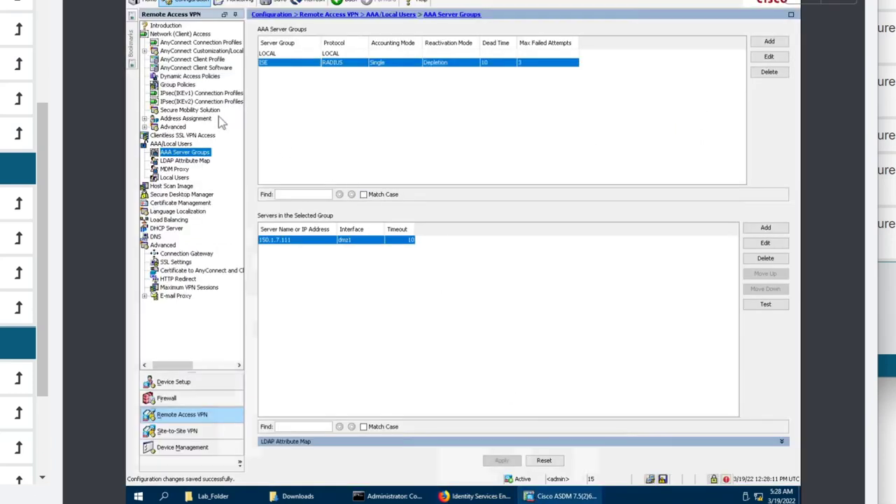
In AnyConnect Connection Profiles, allow IPsec (IKEv2) on outside and open Manage Identity Certificates.
left_click(199, 43)
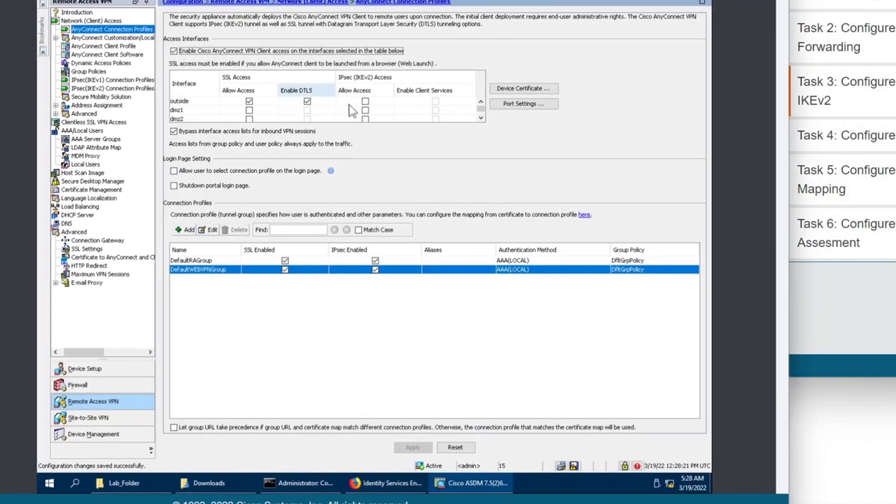
left_click(364, 103)
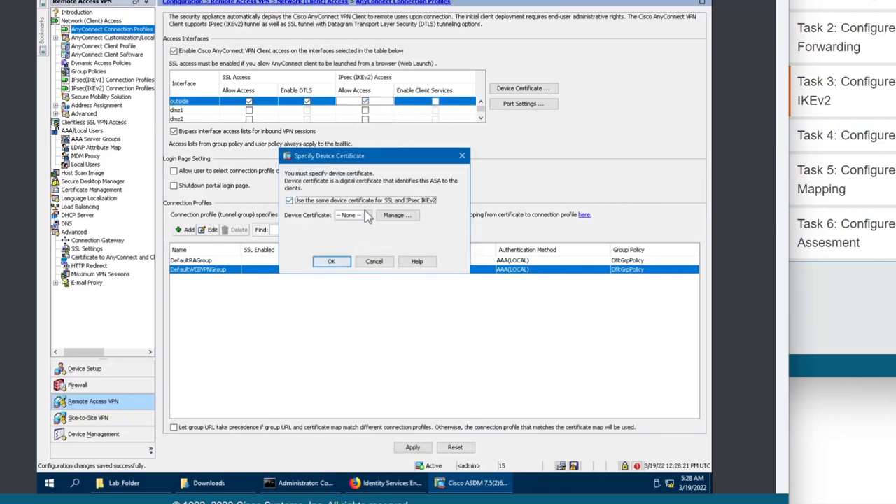
left_click(368, 215)
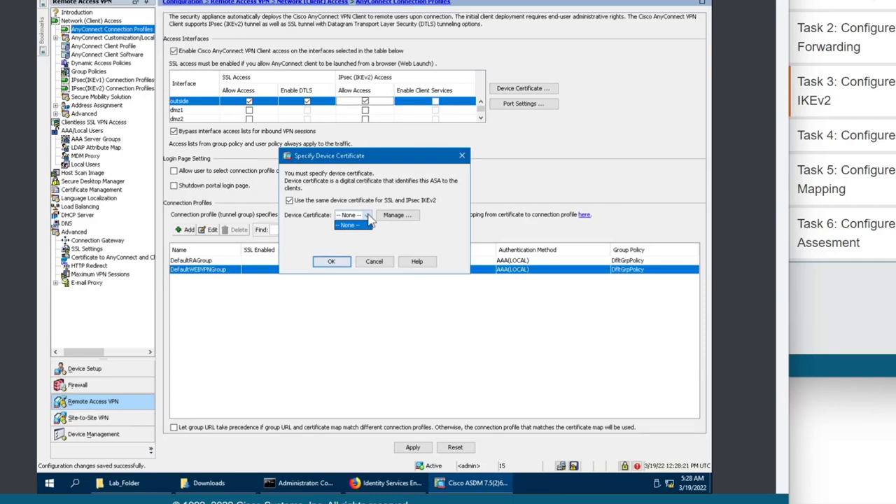
left_click(348, 225)
left_click(331, 261)
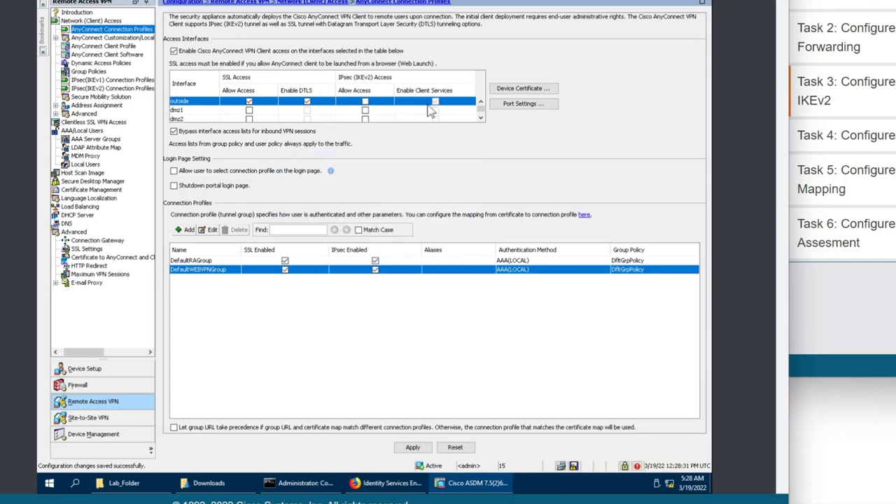
left_click(365, 102)
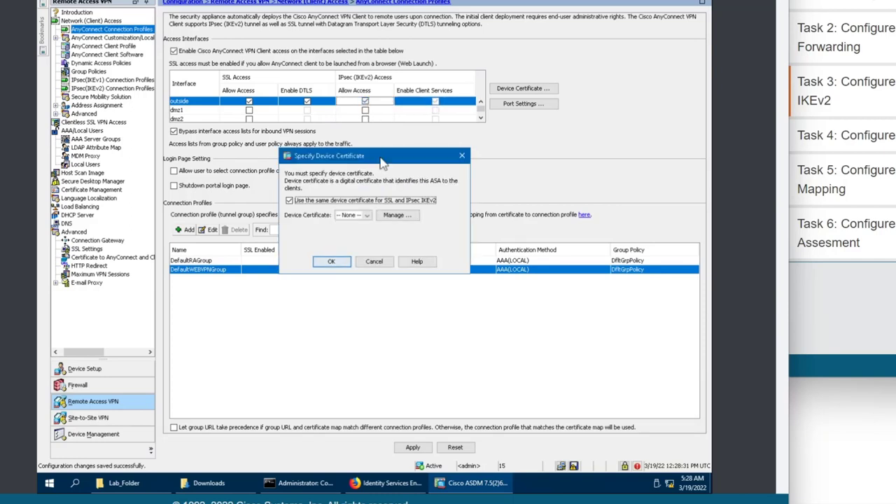
left_click(406, 216)
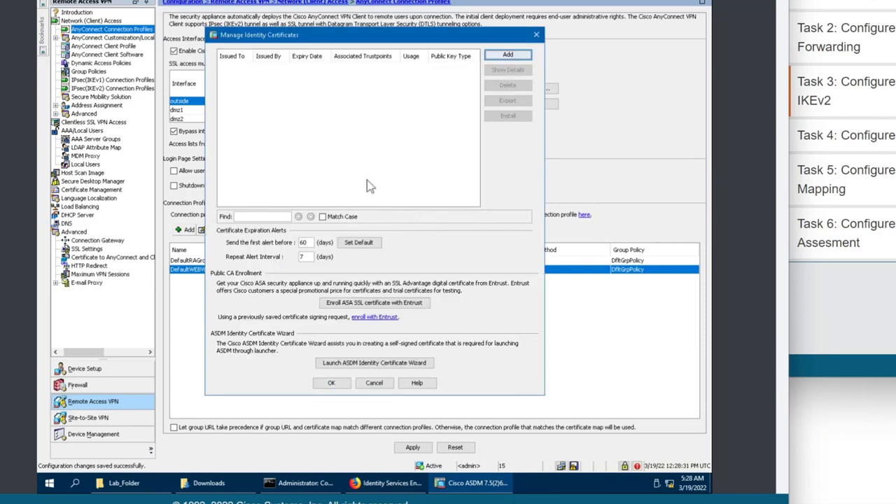
left_click(371, 304)
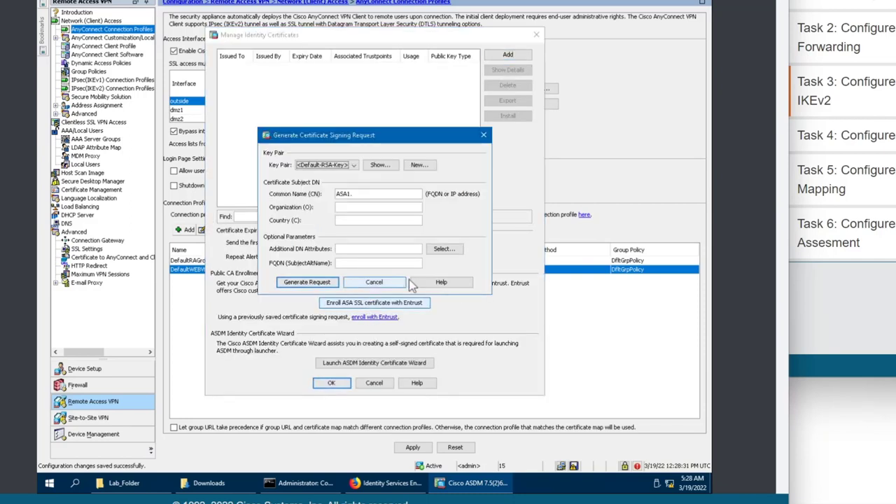
left_click(399, 282)
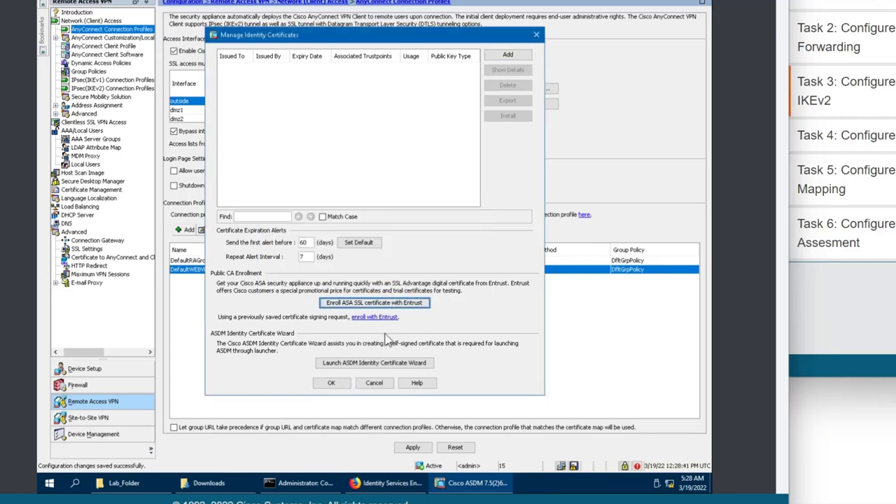
left_click(507, 56)
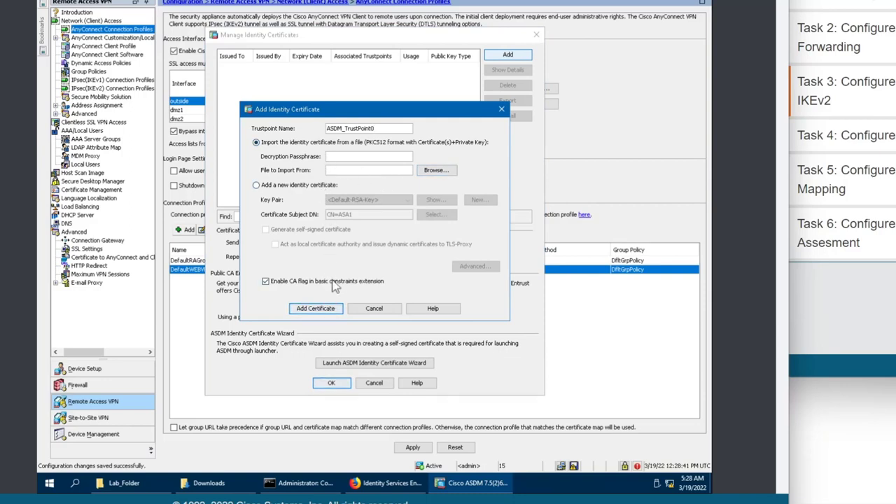
left_click(362, 311)
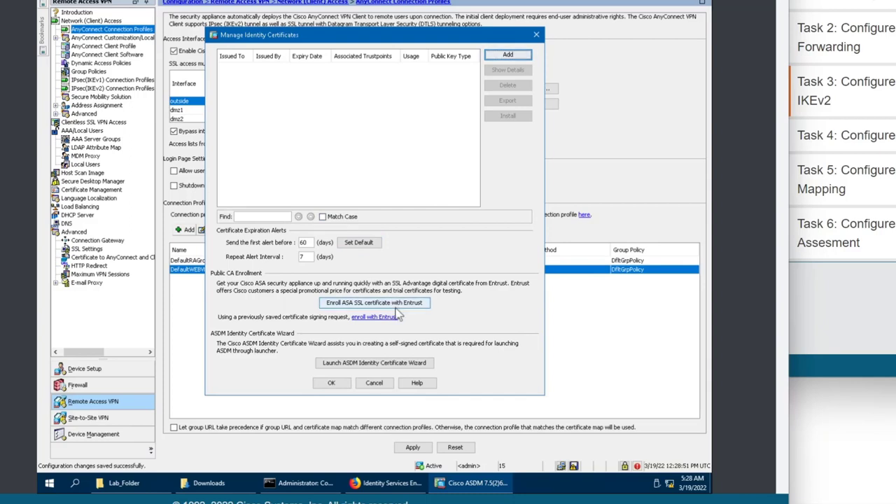
Generate a self-signed identity certificate in Simple Mode and send the enrollment commands to the ASA.
left_click(386, 365)
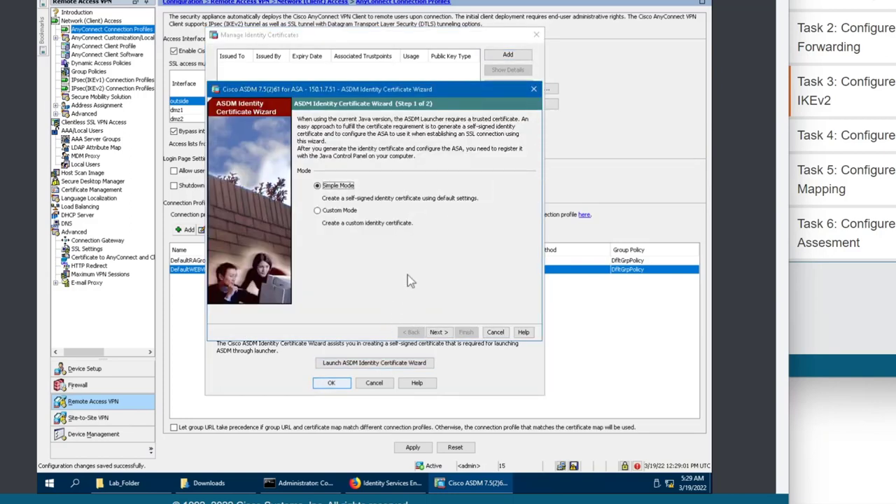
left_click(435, 335)
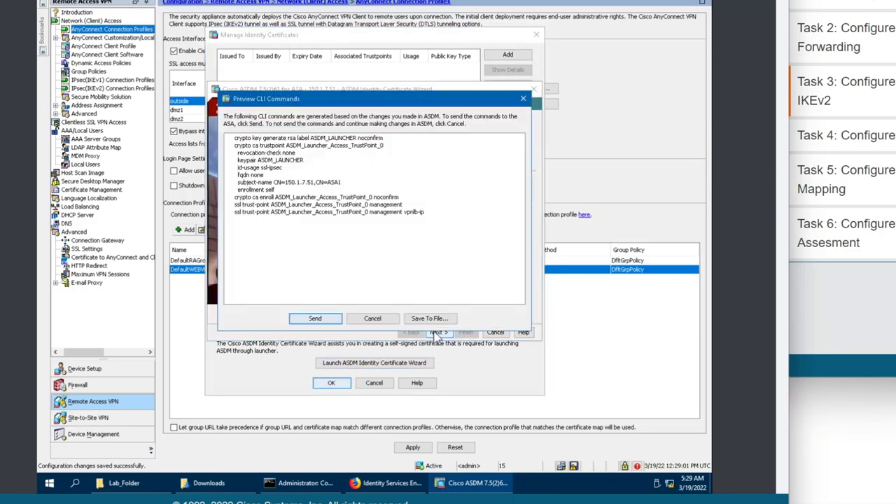
left_click(315, 318)
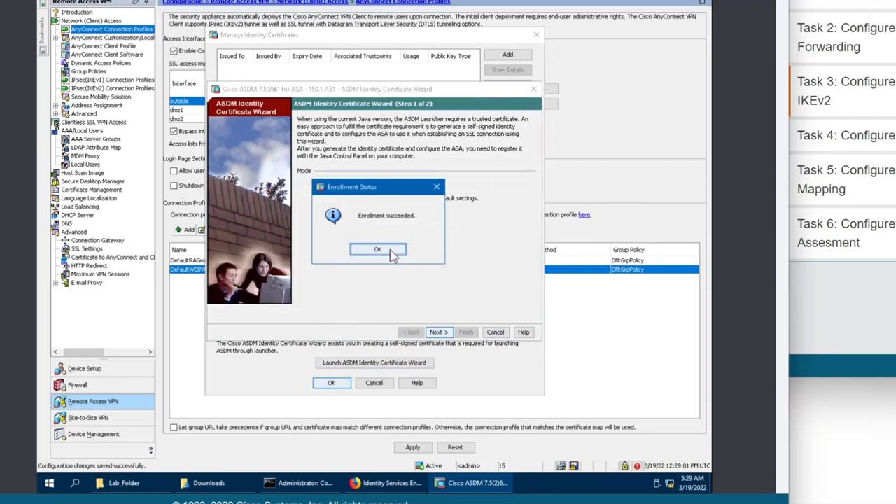
left_click(391, 252)
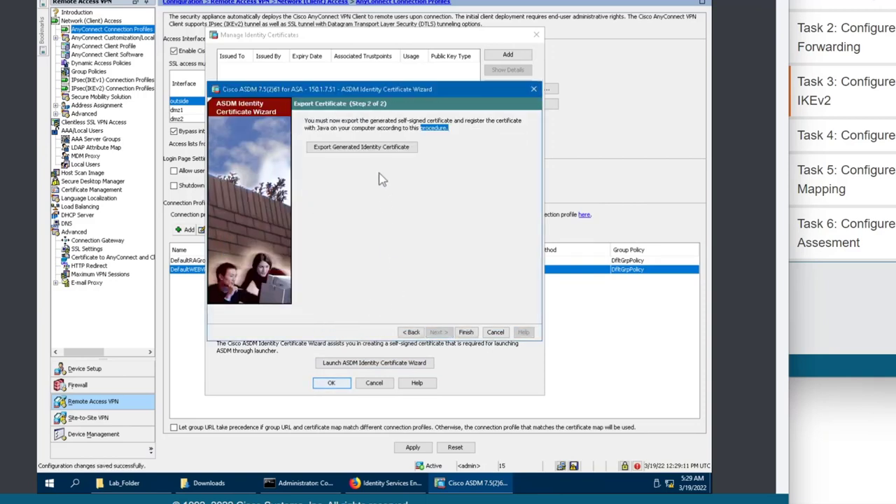
Export the new self-signed certificate to a file on the Desktop.
left_click(465, 331)
left_click(351, 244)
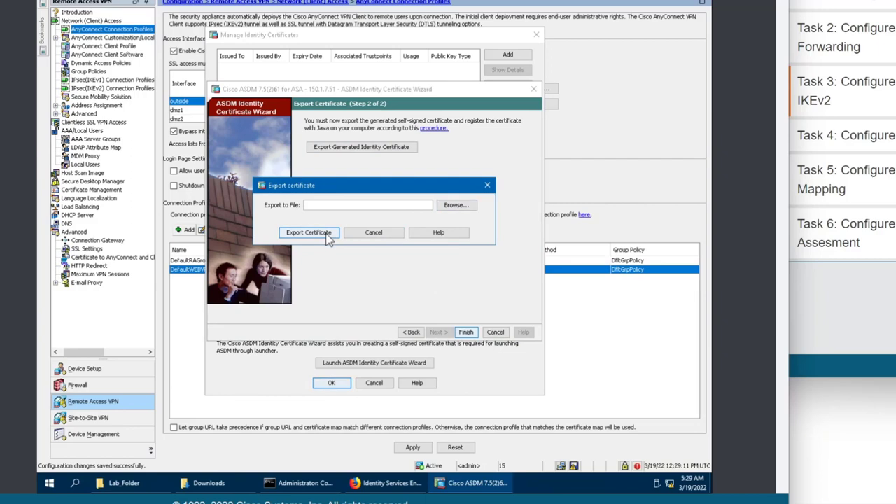
left_click(458, 209)
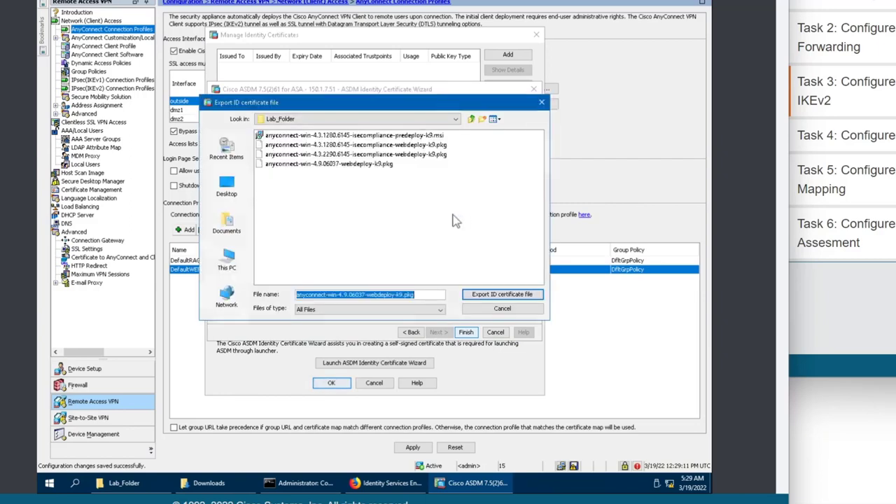
left_click(230, 257)
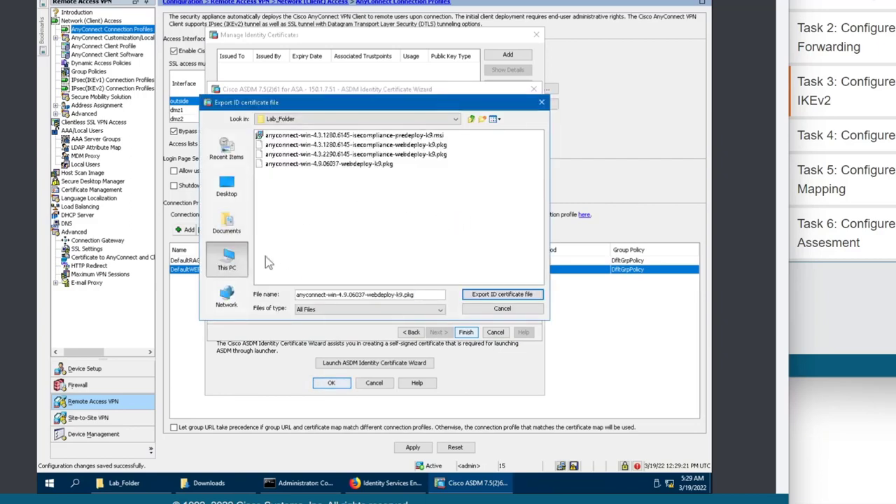
double_click(278, 136)
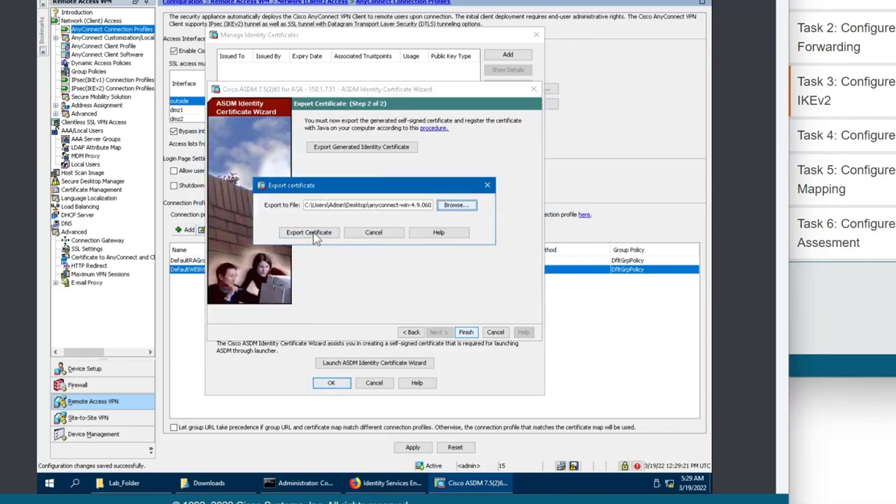
left_click(315, 233)
left_click(314, 321)
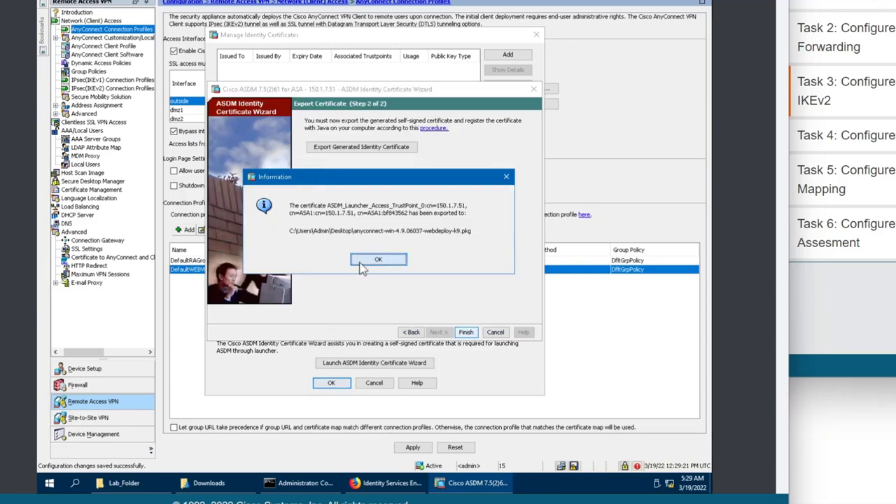
left_click(361, 263)
Finish the wizard, send the IKEv2 configuration commands, and dismiss the unlicensed platform warning.
left_click(467, 332)
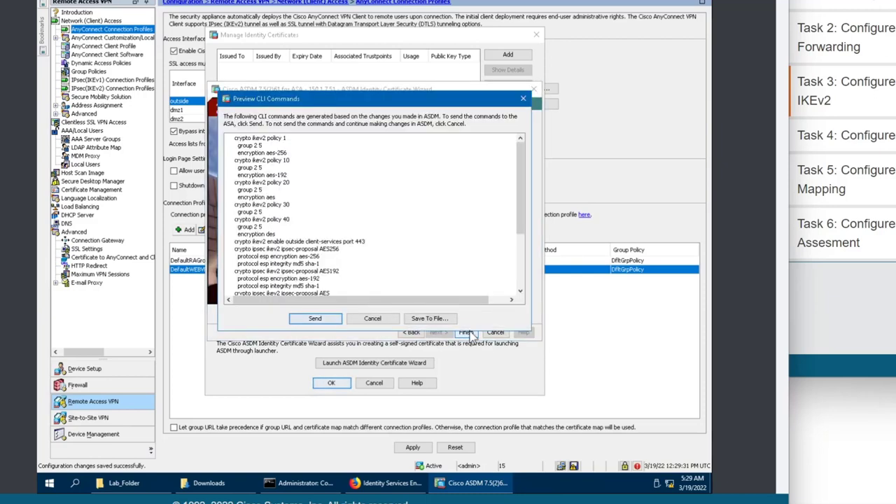
left_click(338, 323)
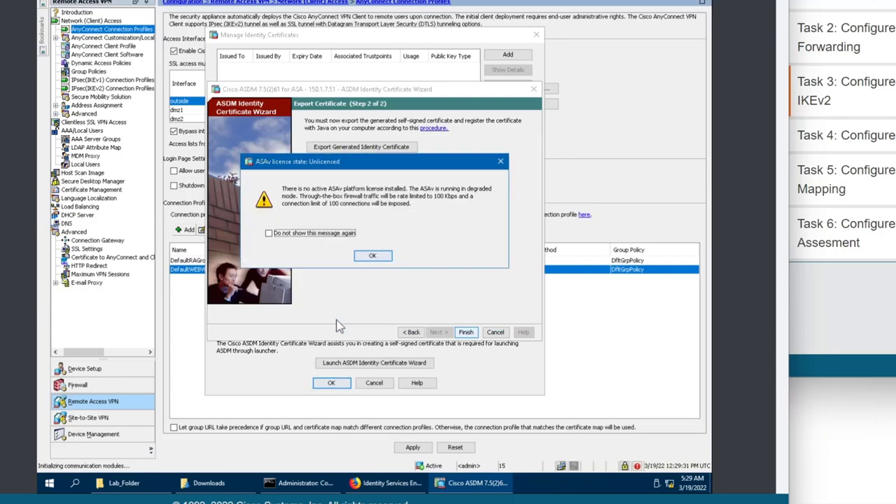
left_click(373, 258)
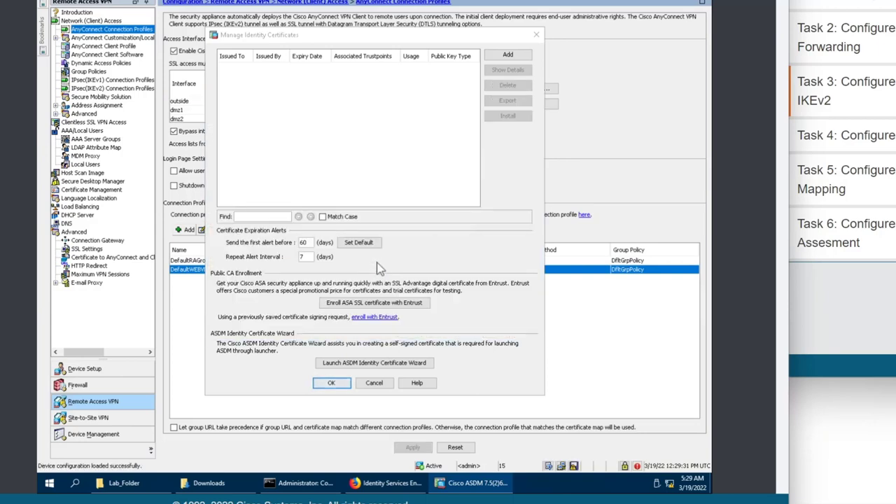
Cancel adding another identity certificate and close the identity certificate manager.
left_click(506, 54)
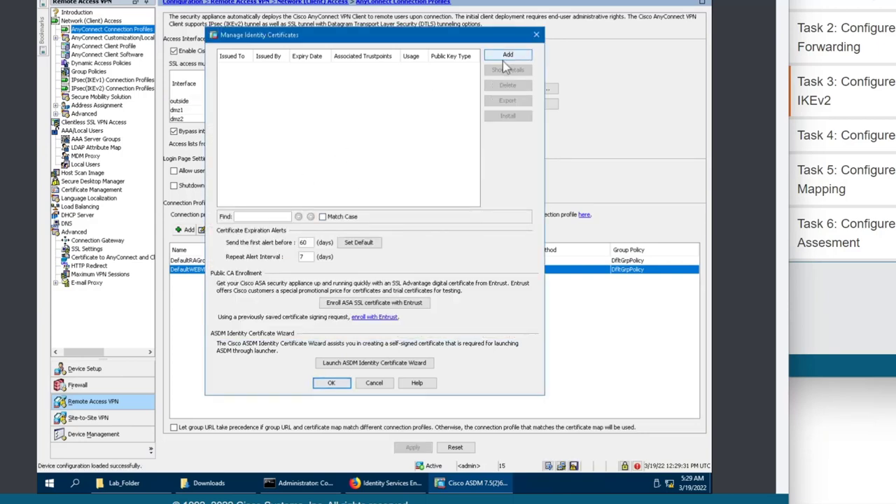
left_click(376, 310)
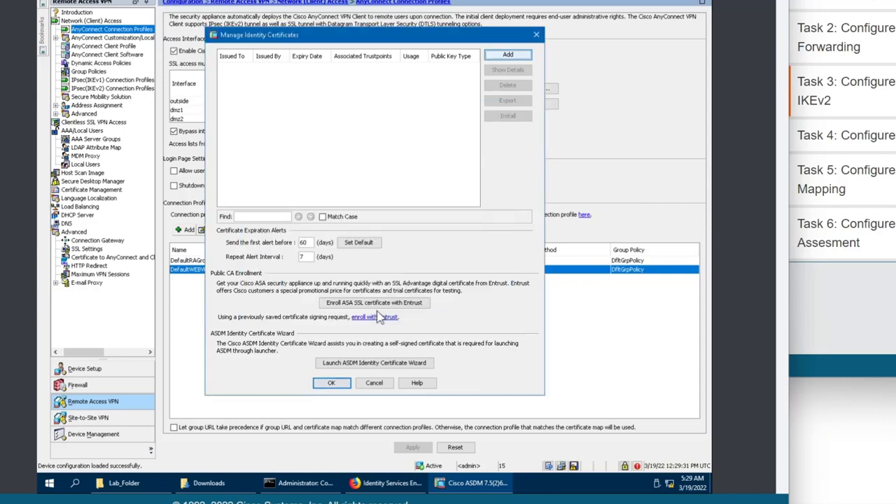
left_click(374, 382)
Set ASDM_Launcher_Access_TrustPoint_0 as the device certificate, apply, and send the trust-point commands.
left_click(388, 210)
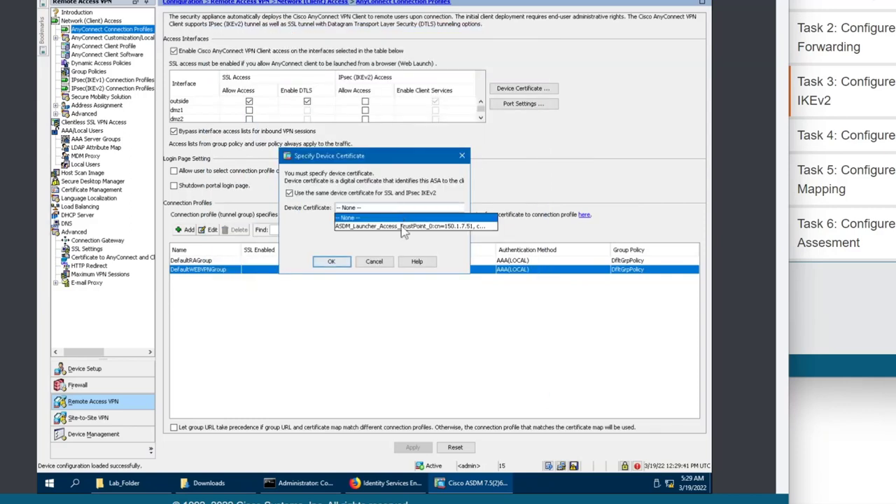
left_click(403, 225)
left_click(331, 272)
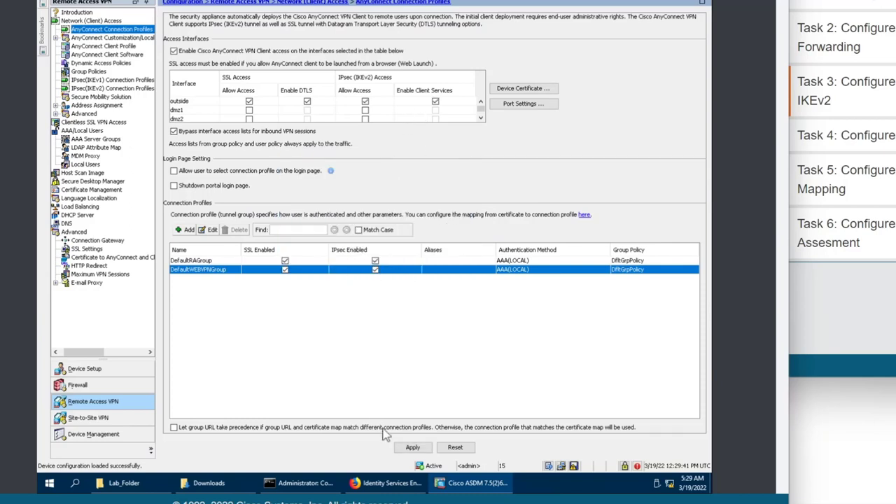
left_click(412, 449)
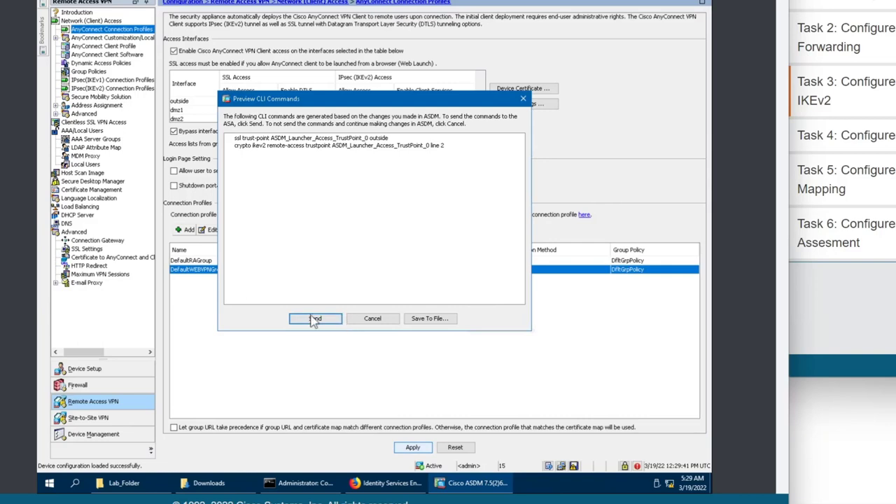
left_click(315, 319)
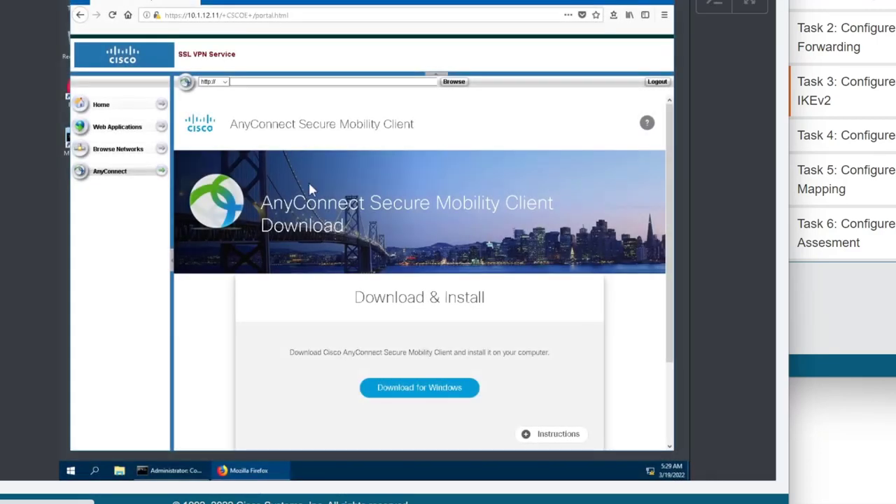
Save the Windows installer anyconnect-win-4.9.06037-core-vpn-webdeploy-k9.msi into the Downloads folder.
left_click(397, 394)
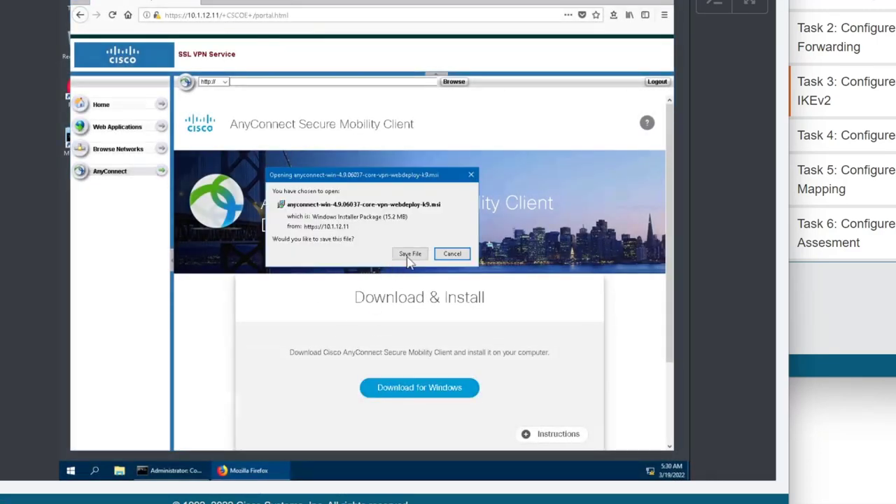
left_click(410, 254)
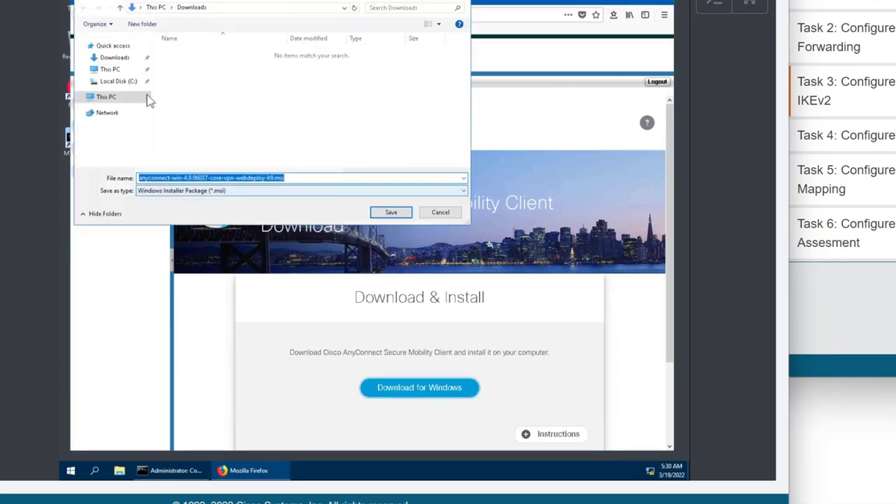
left_click(120, 59)
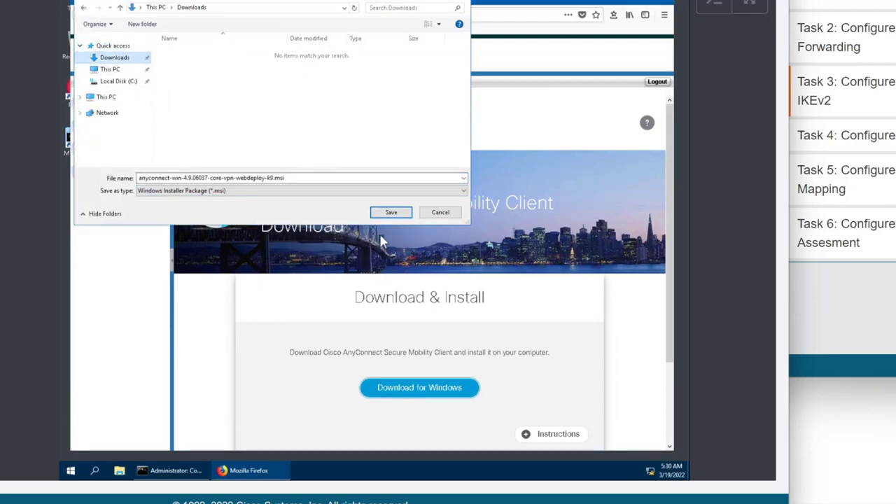
left_click(394, 216)
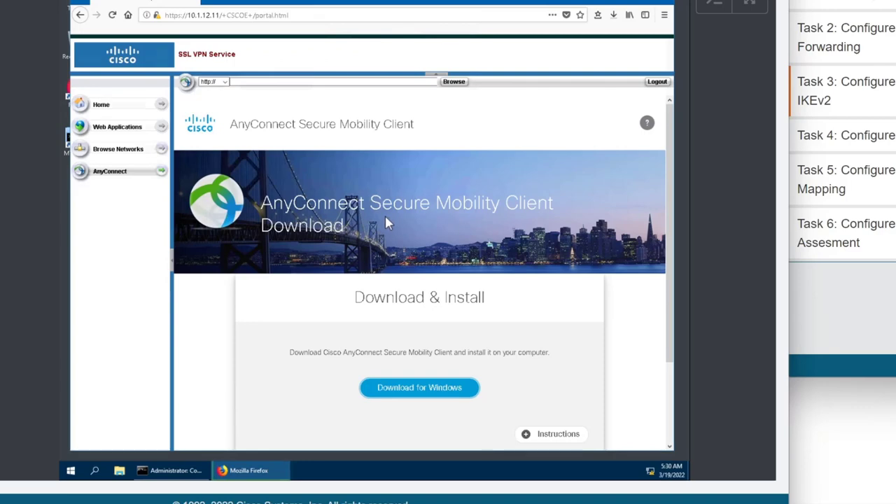
left_click(126, 476)
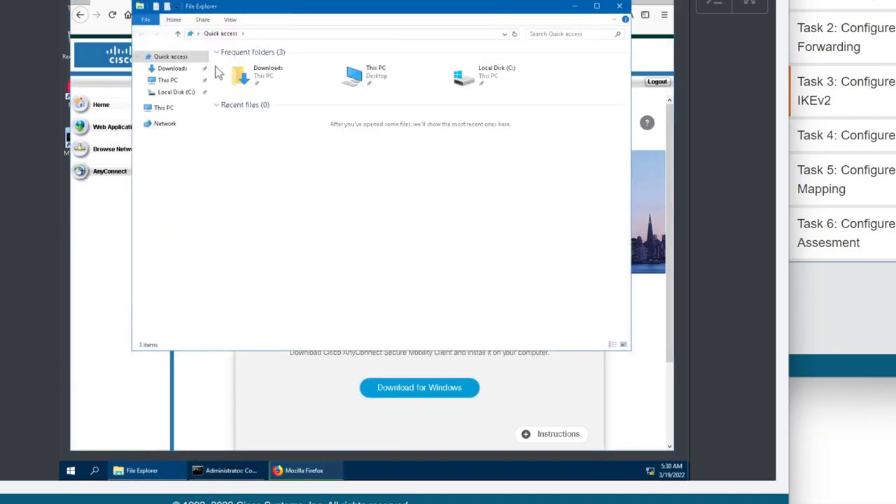
double_click(242, 73)
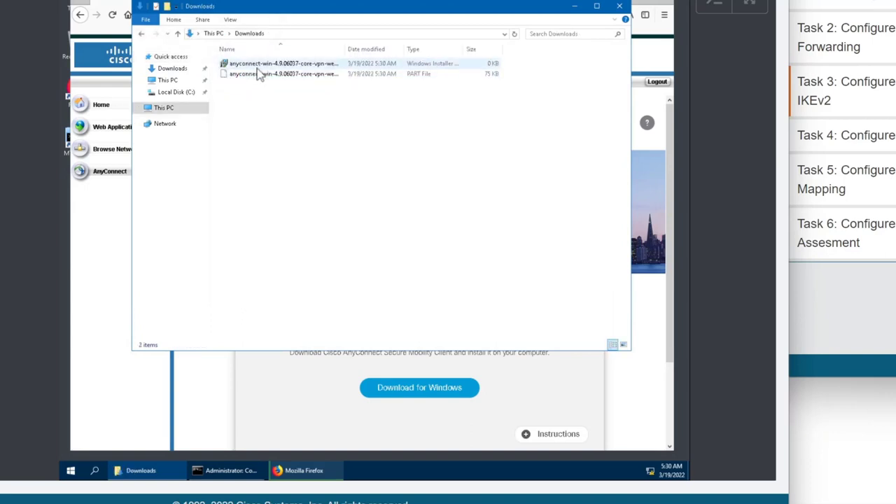
double_click(258, 65)
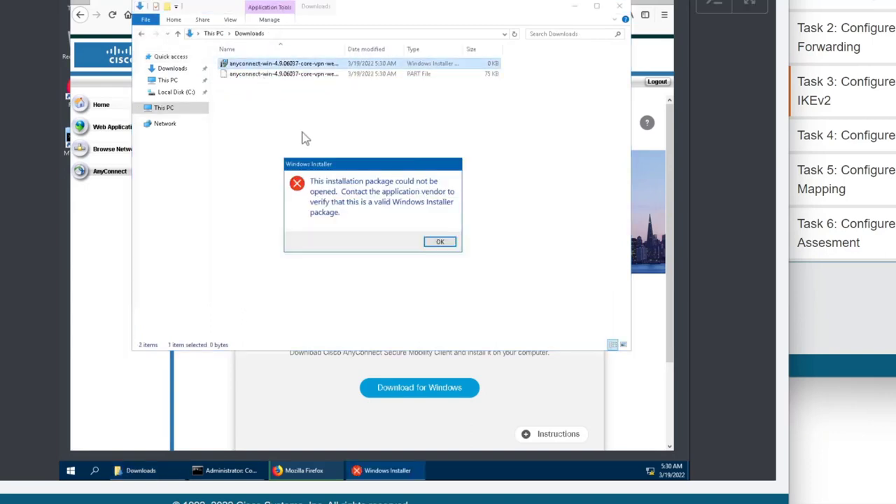
left_click(437, 242)
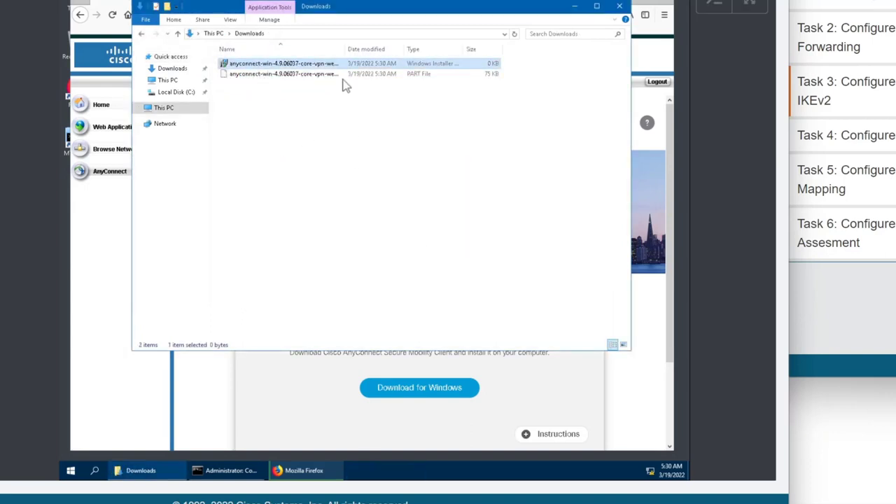
left_click(452, 138)
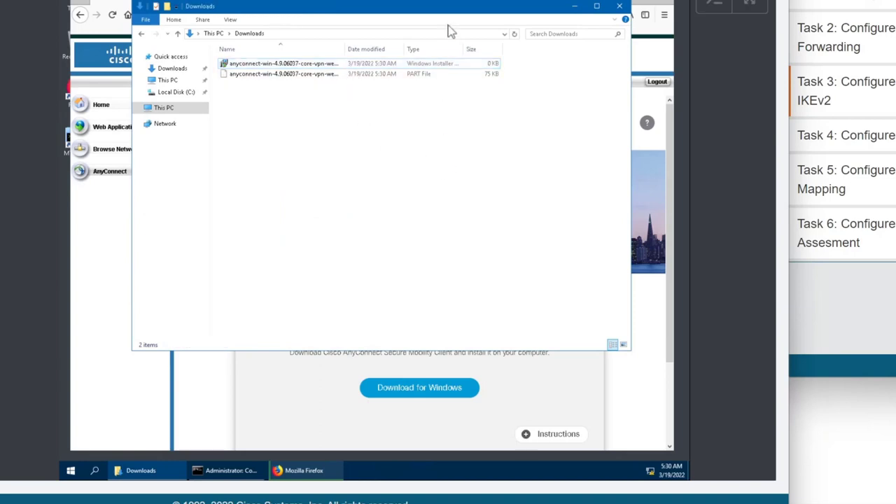
left_click(515, 35)
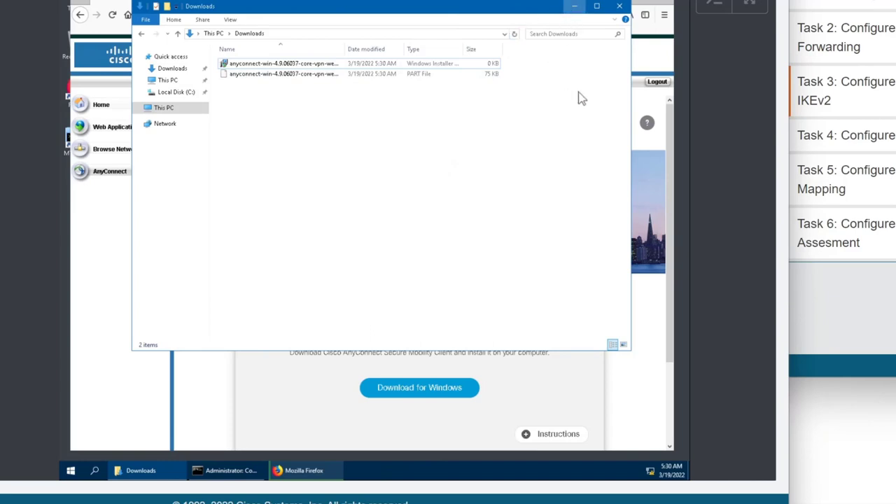
left_click(574, 5)
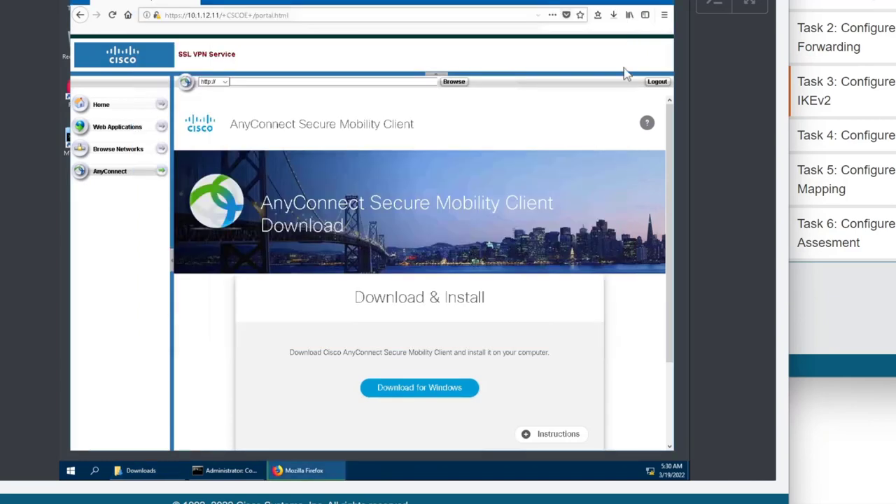
Check the installer download progress, then minimise Firefox and move the command prompt window lower.
left_click(613, 16)
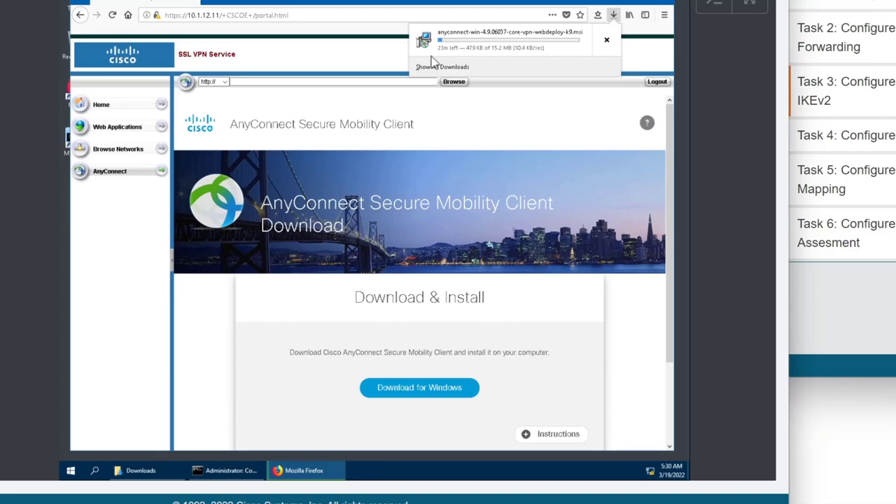
left_click(153, 471)
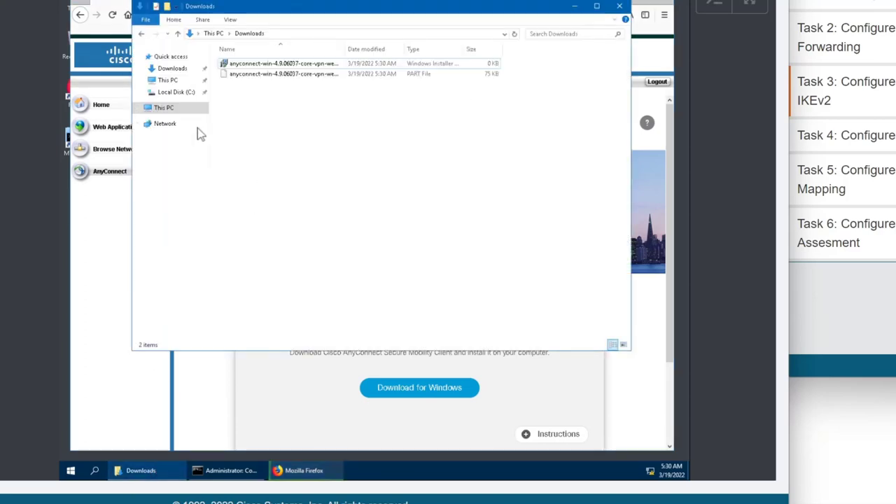
left_click(150, 471)
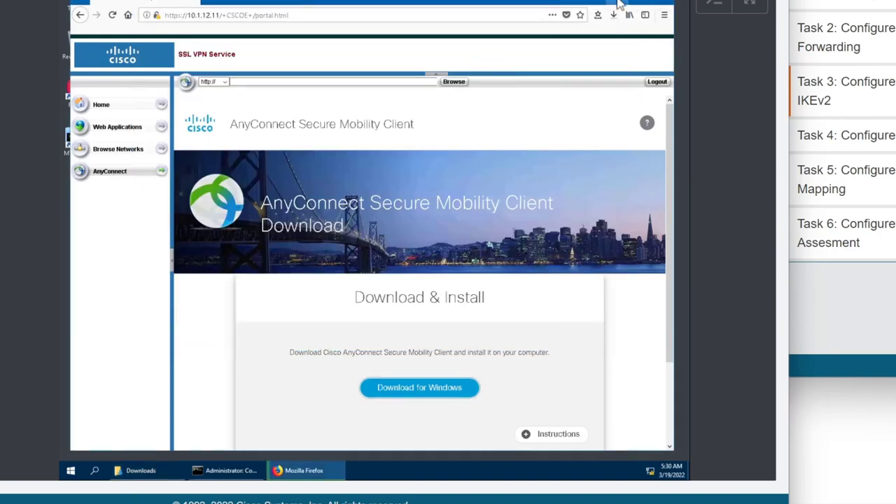
left_click(621, 3)
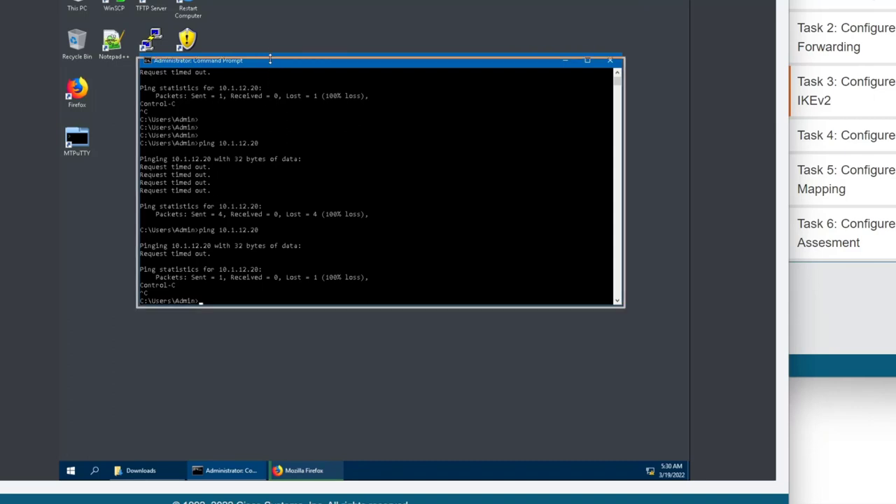
left_click_drag(273, 62, 273, 139)
Search the system for 'anycon', then return to Firefox to see the download at 699 KB of 15.2 MB.
left_click(70, 471)
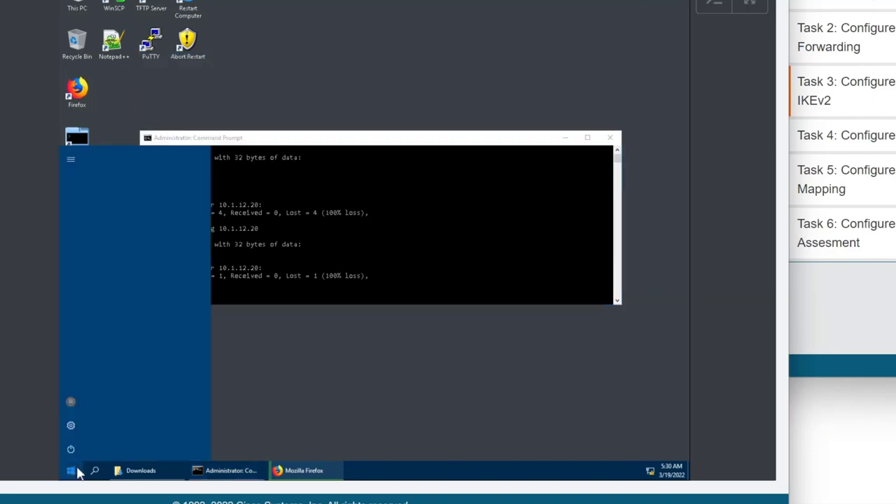
type("anyconn")
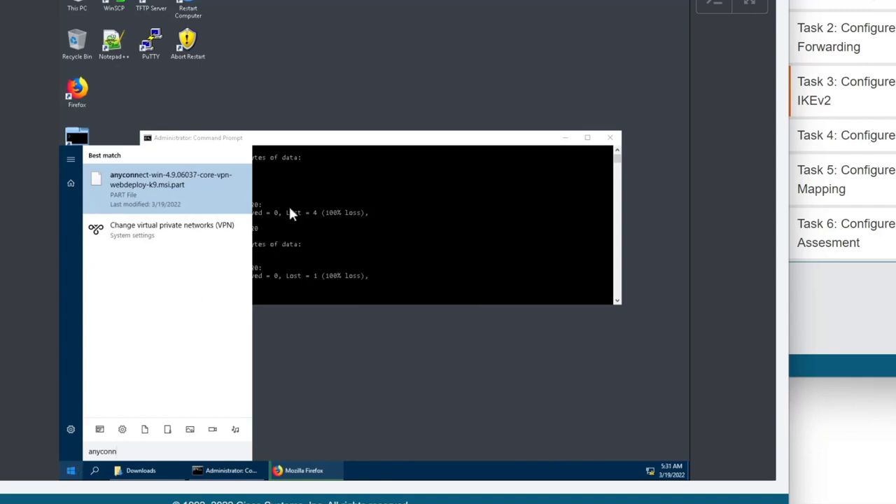
left_click(412, 111)
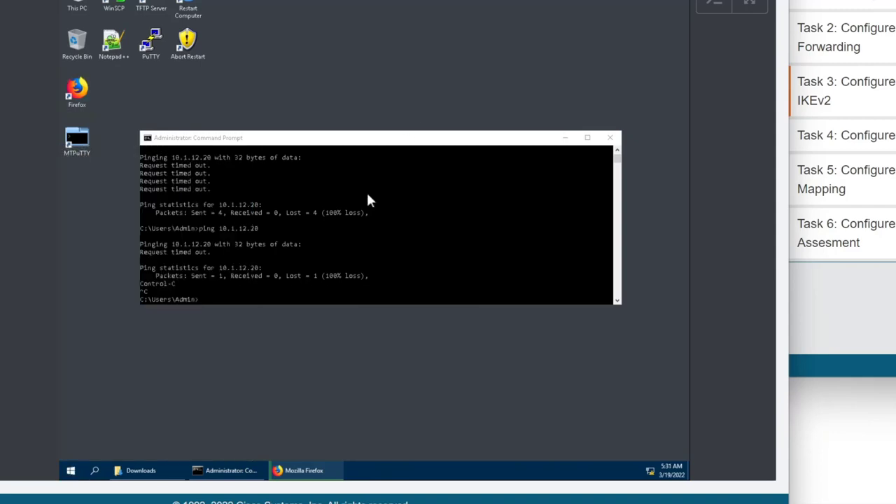
left_click(292, 474)
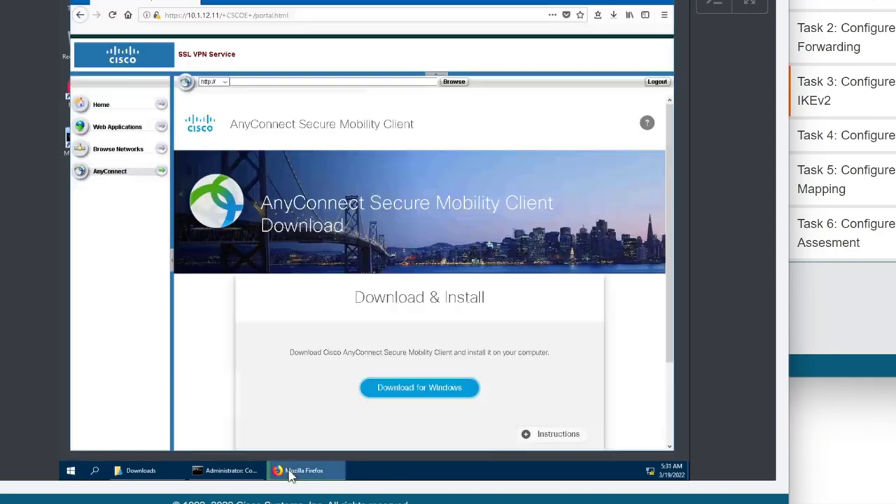
left_click(613, 16)
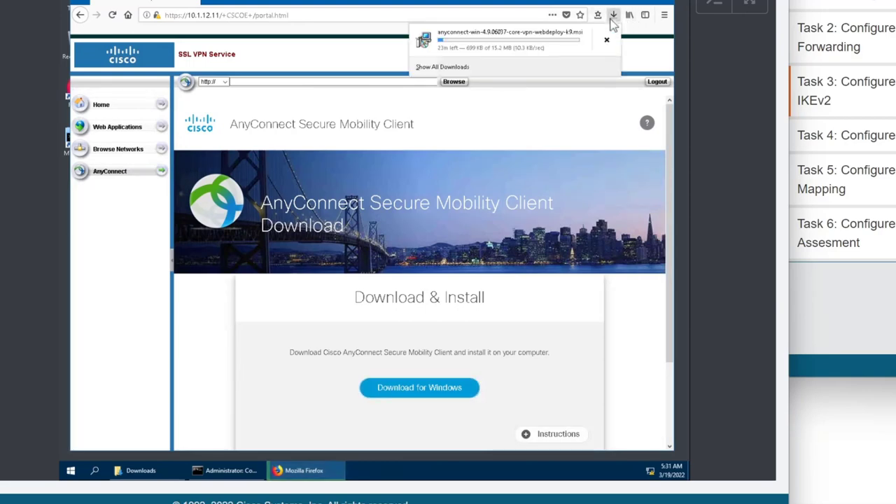